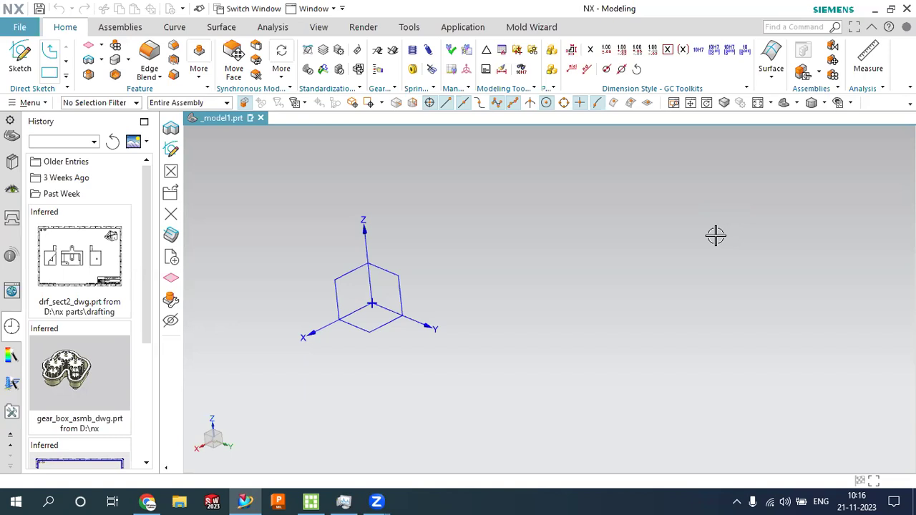
Close the _model1.prt part without saving it
click(27, 30)
click(448, 242)
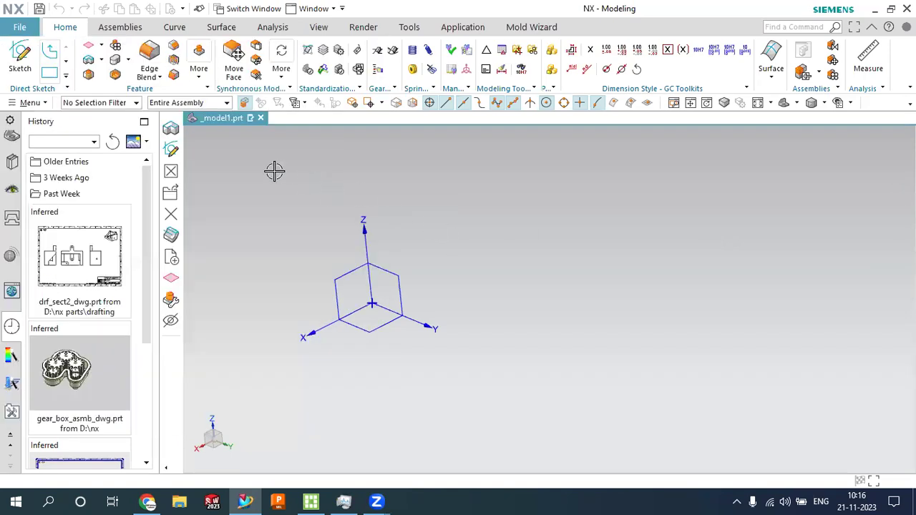
click(261, 118)
click(459, 276)
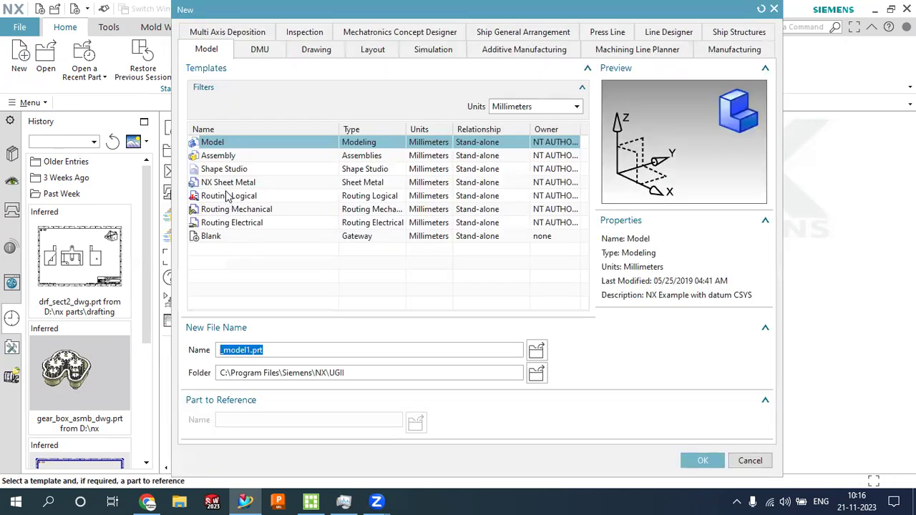
Create a new part from the NX Sheet Metal template named sheet_metal_model1.prt
click(228, 184)
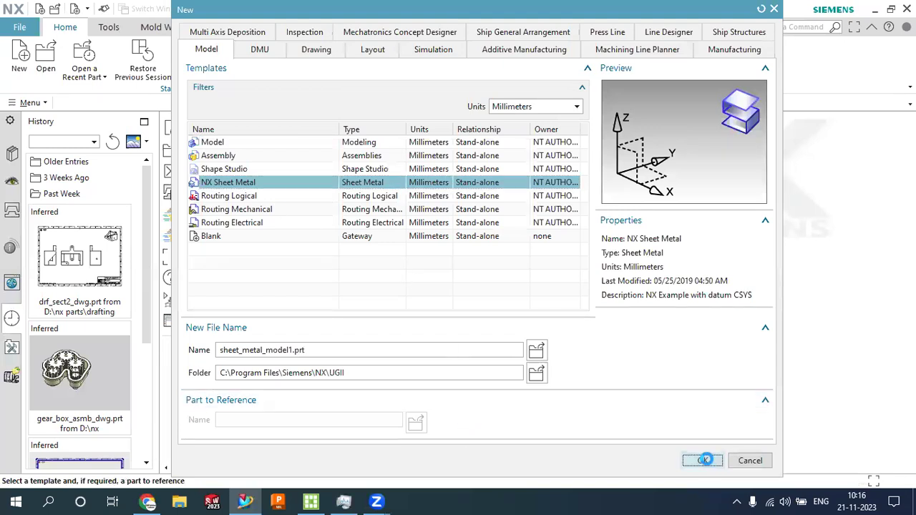
click(707, 462)
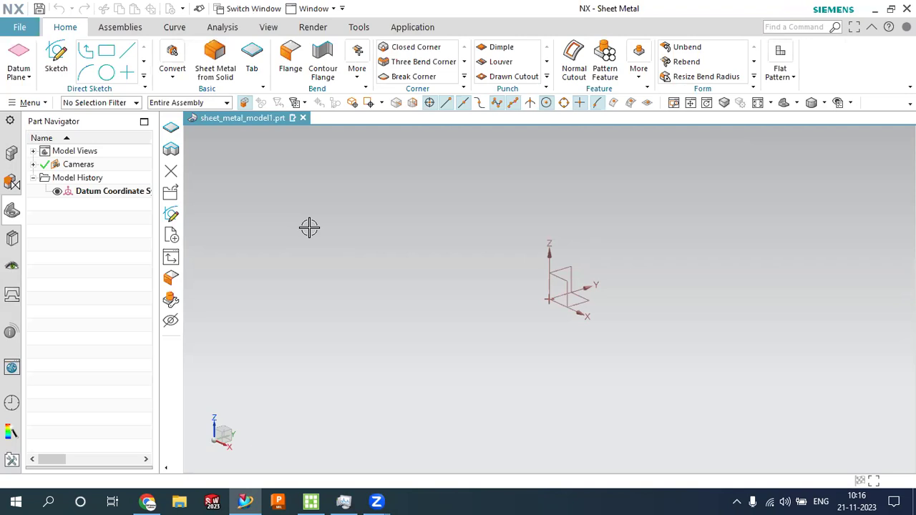
Start a base Tab and place its sketch on the XY datum plane
shift+middle_drag(464, 297, 409, 317)
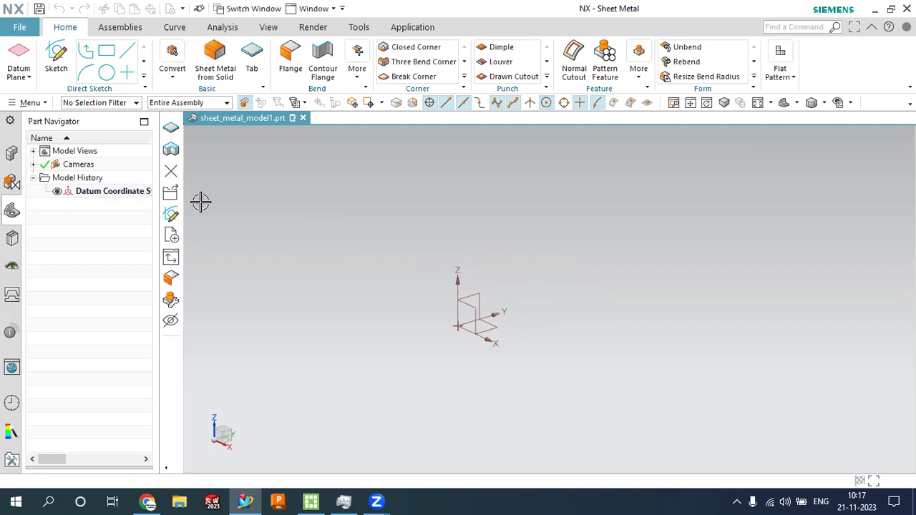
click(260, 61)
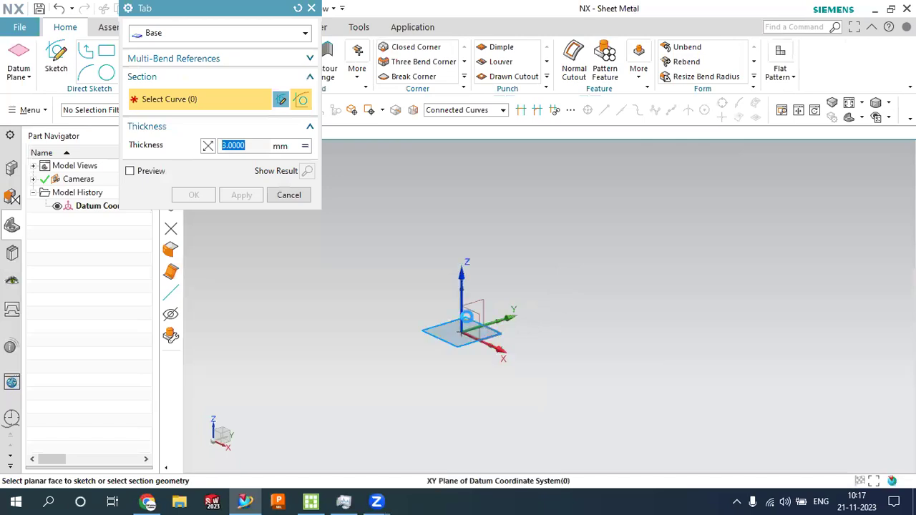
click(495, 333)
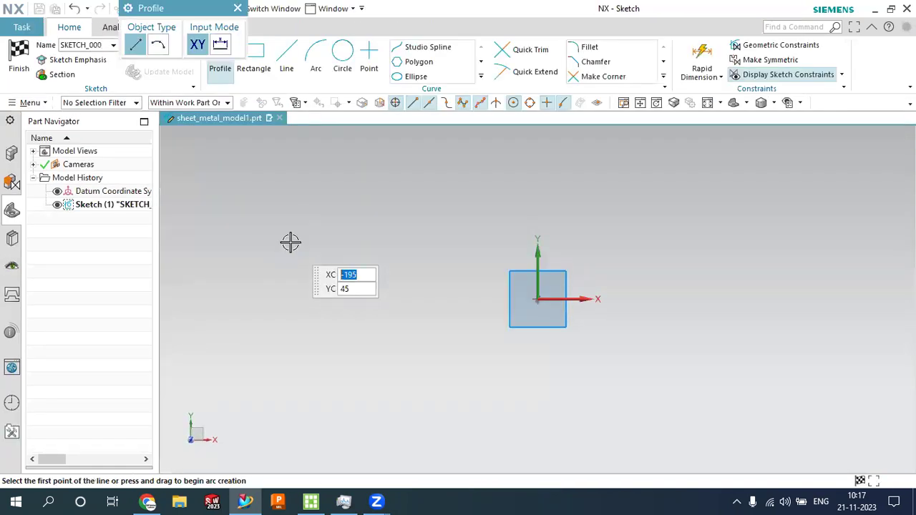
Draw a 630 × 380 rectangle from the origin and a smaller 356.1 × 260 rectangle on its top
click(254, 57)
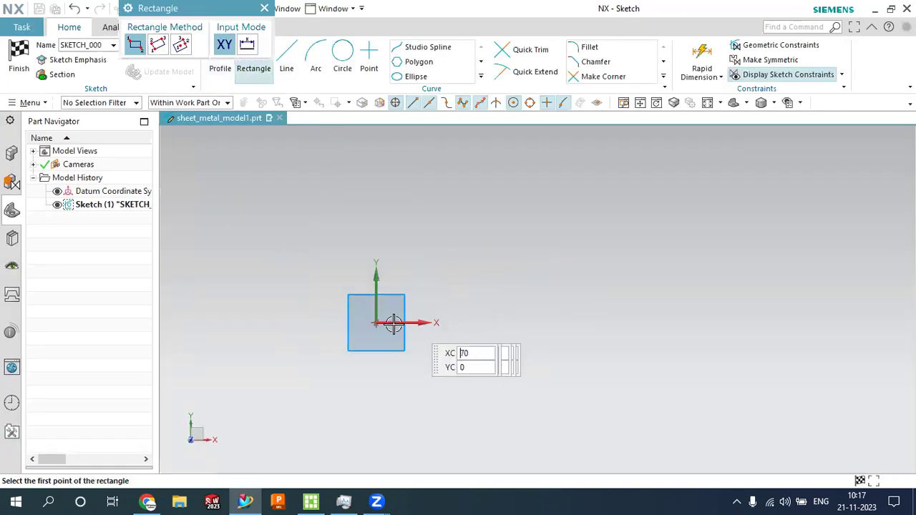
click(376, 323)
click(636, 166)
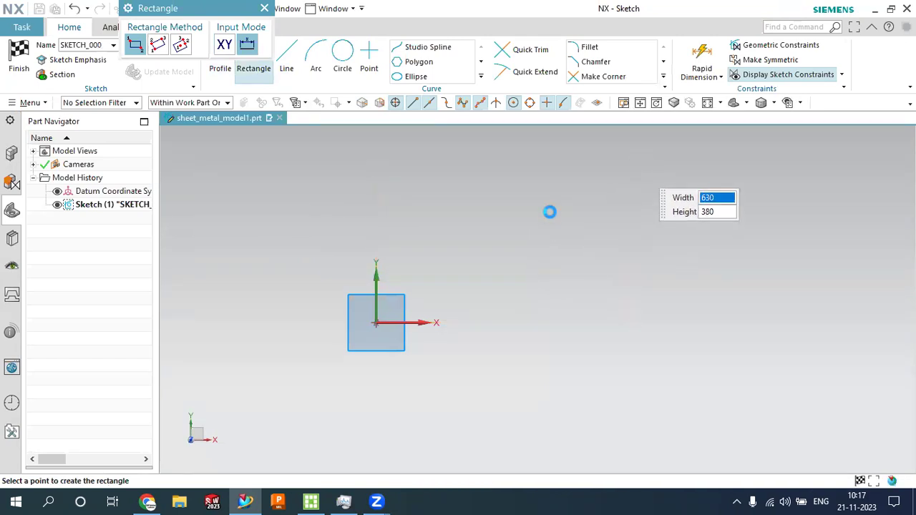
scroll(293, 322, down, 2)
scroll(393, 207, down, 1)
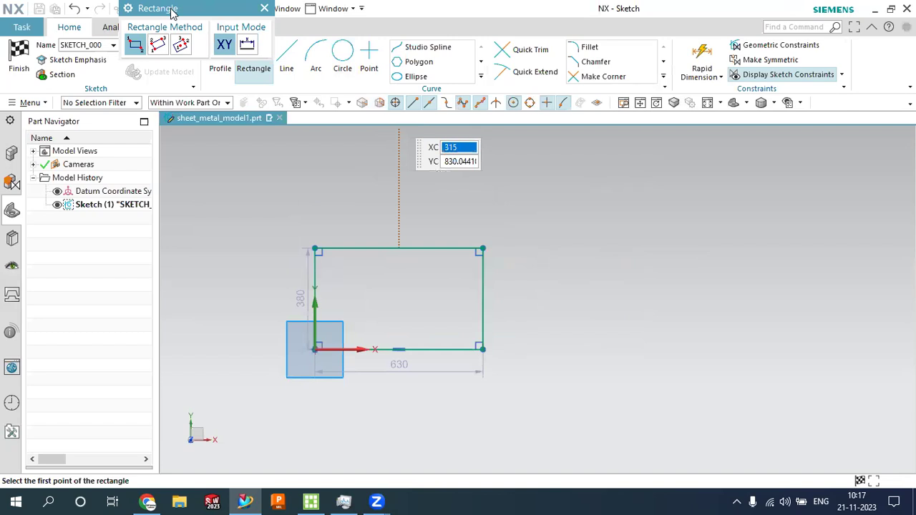
drag(172, 10, 211, 136)
click(349, 179)
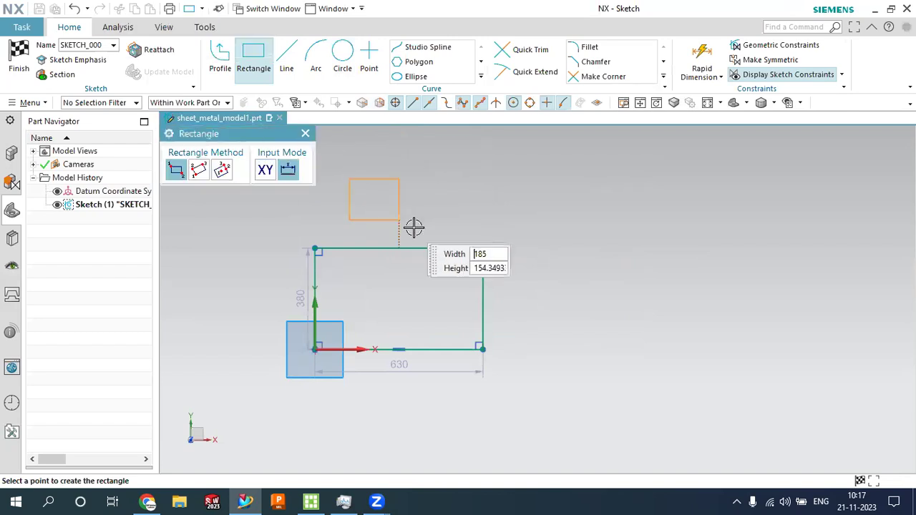
click(445, 249)
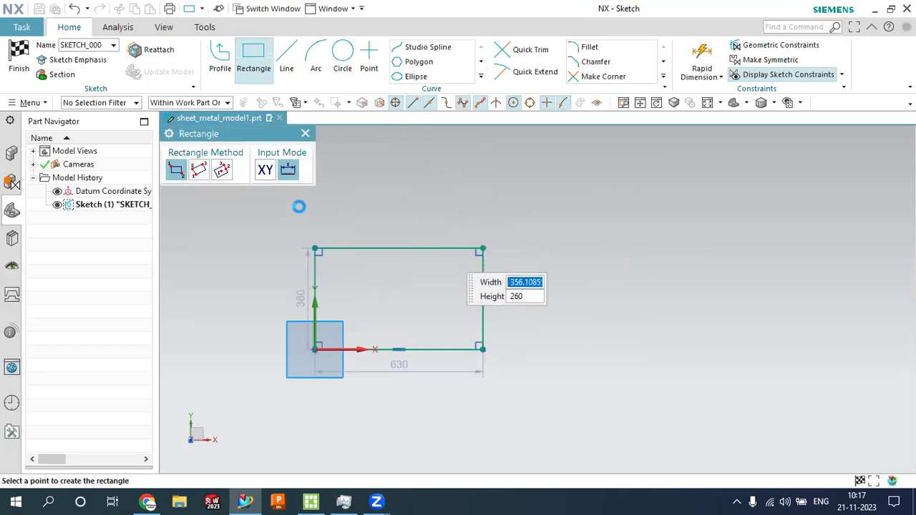
click(305, 134)
Trim away the shared edge between the two rectangles and finish the sketch
click(523, 49)
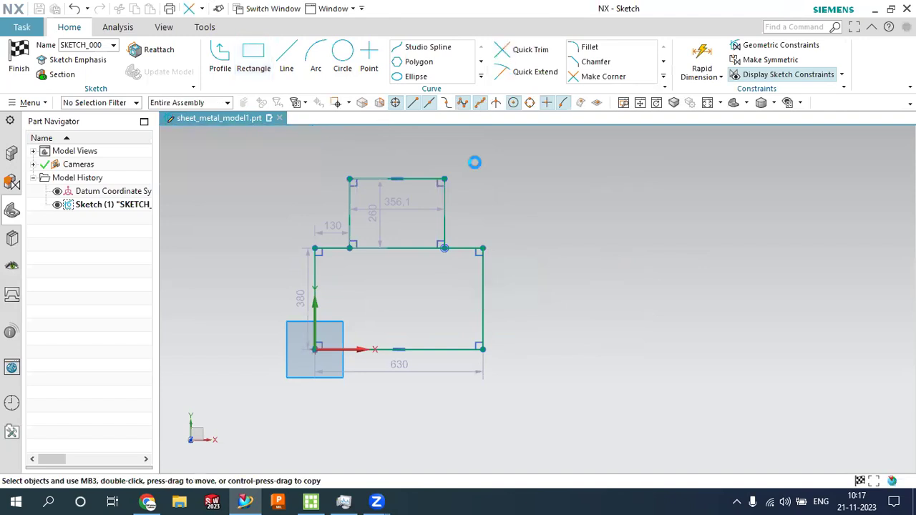
click(403, 248)
scroll(439, 281, down, 2)
scroll(603, 307, up, 1)
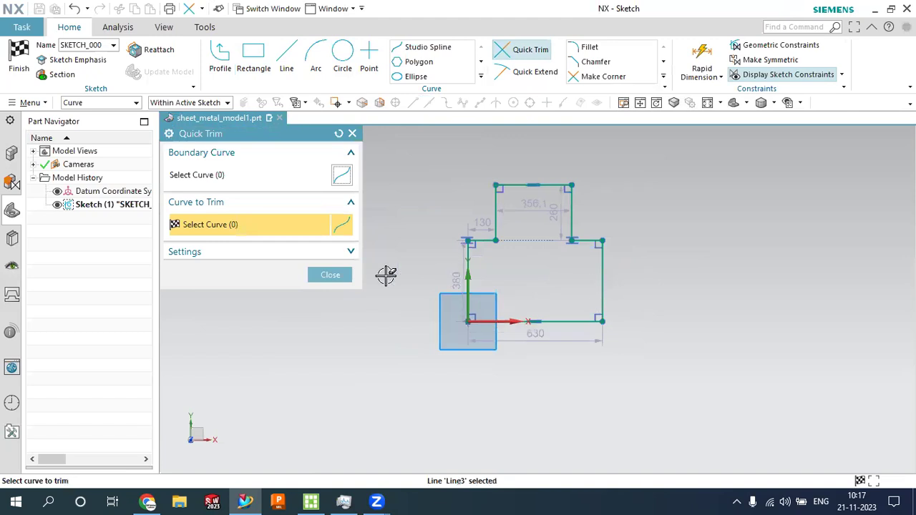
click(331, 276)
scroll(603, 302, up, 1)
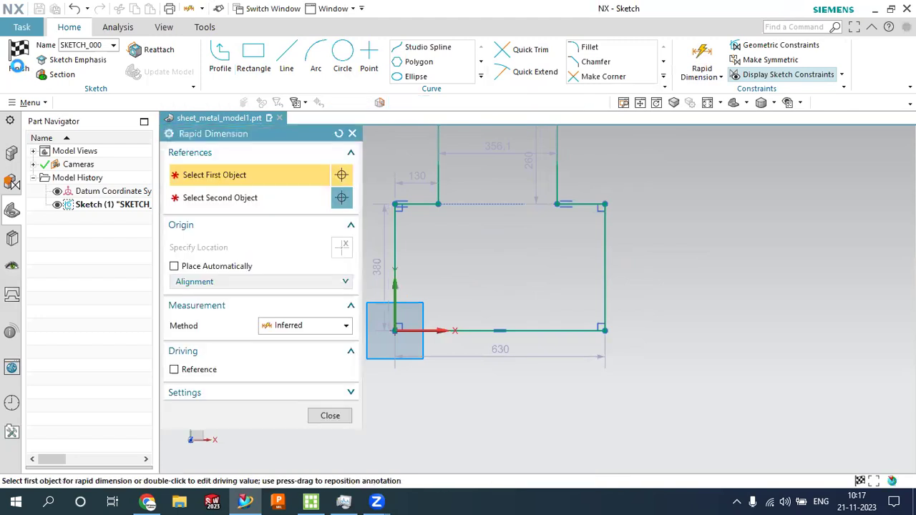
click(17, 66)
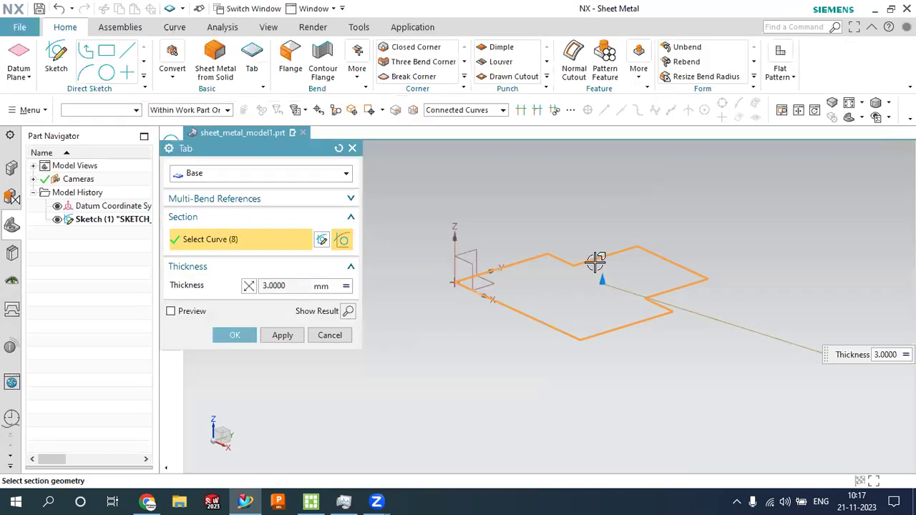
Keep the thickness at 3 mm and create the base tab from the stepped outline
scroll(596, 263, down, 2)
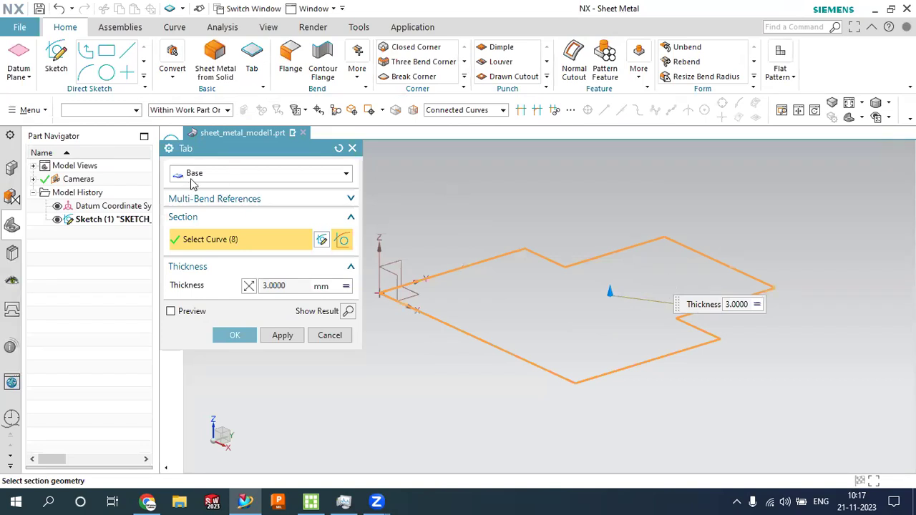
double_click(280, 286)
click(232, 335)
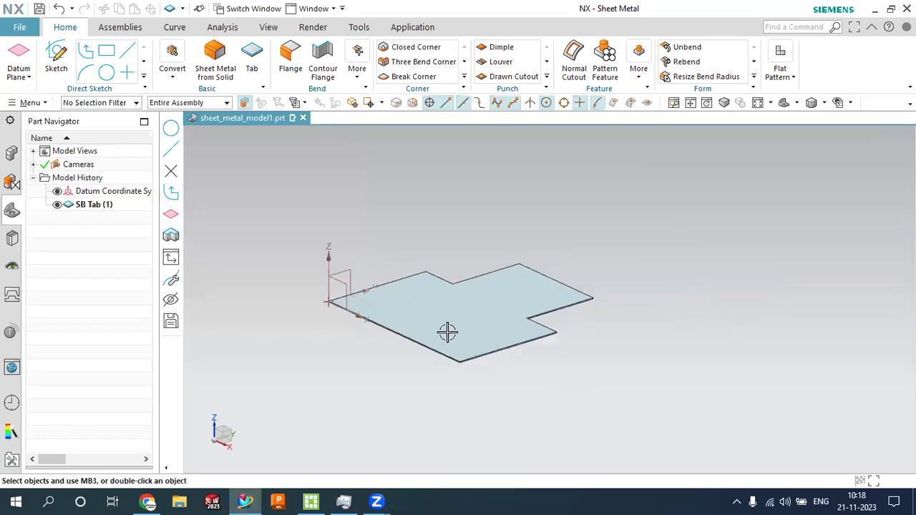
middle_drag(472, 323, 478, 327)
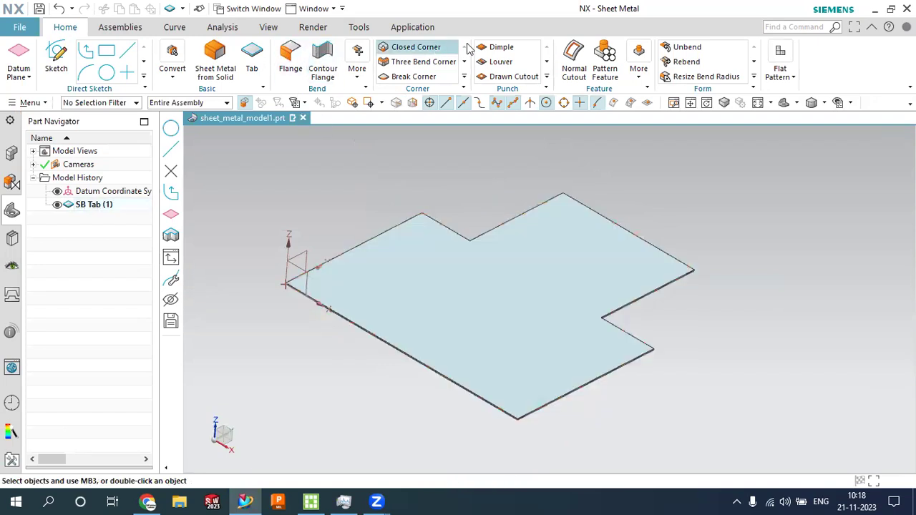
scroll(334, 265, down, 2)
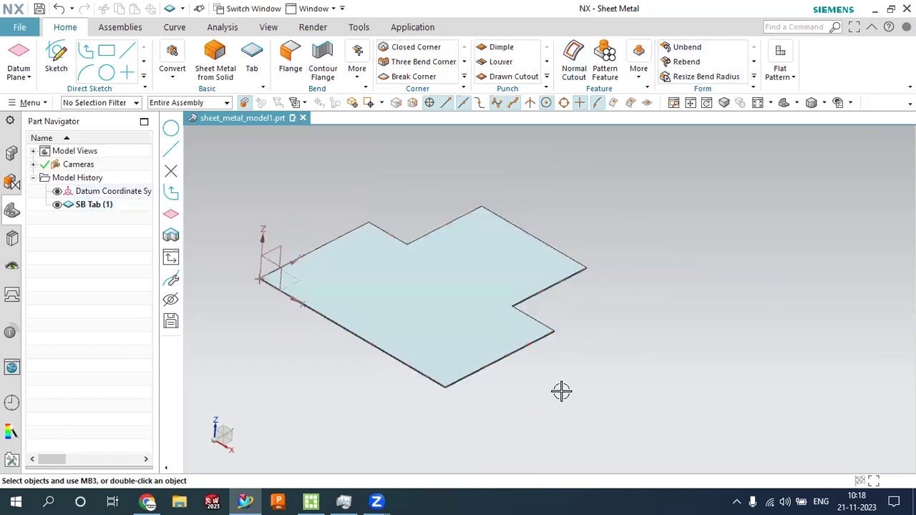
Start a flange and select the tab's long edge beside the datum origin
click(293, 60)
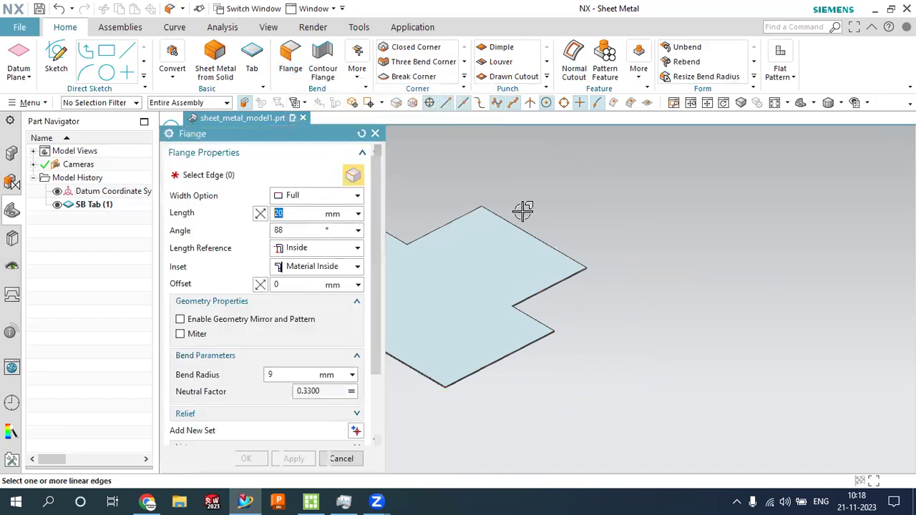
key(ctrl+f)
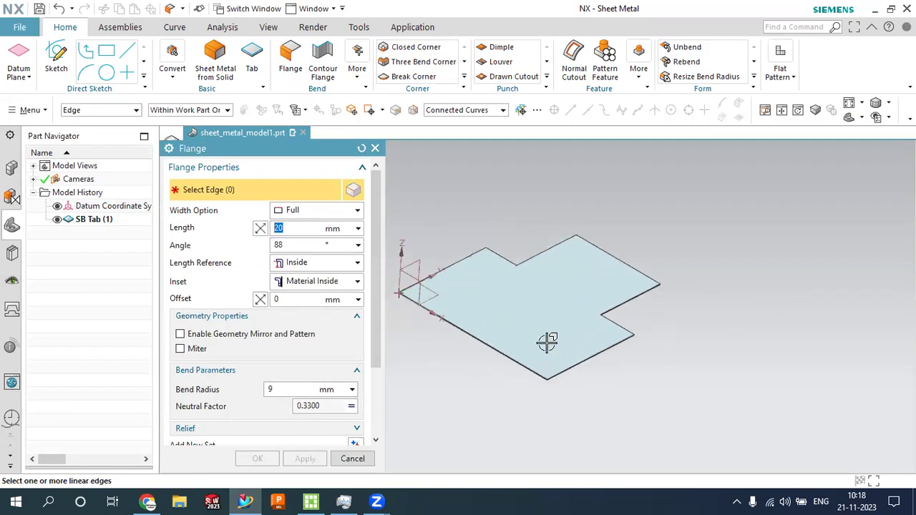
click(491, 348)
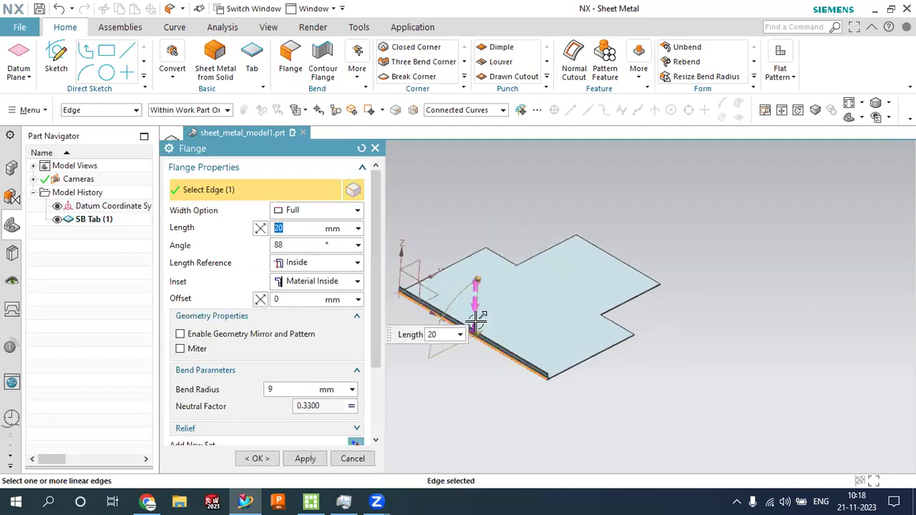
drag(476, 322, 470, 239)
mouse_move(585, 343)
middle_down()
mouse_move(550, 314)
mouse_move(548, 351)
mouse_move(526, 328)
middle_up()
scroll(527, 328, down, 2)
scroll(549, 337, down, 2)
middle_drag(565, 364, 486, 387)
scroll(486, 388, down, 2)
scroll(450, 374, up, 5)
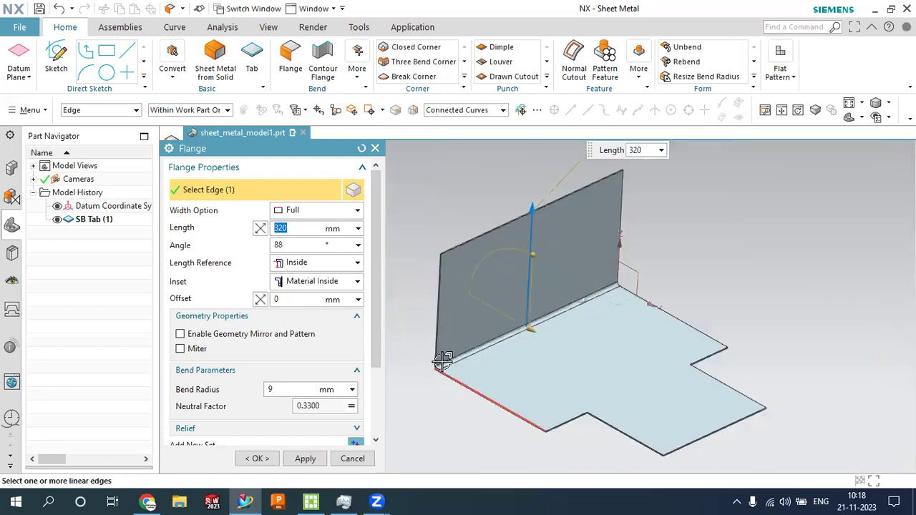
Set the flange angle to 90° and its length to 300 mm
click(304, 233)
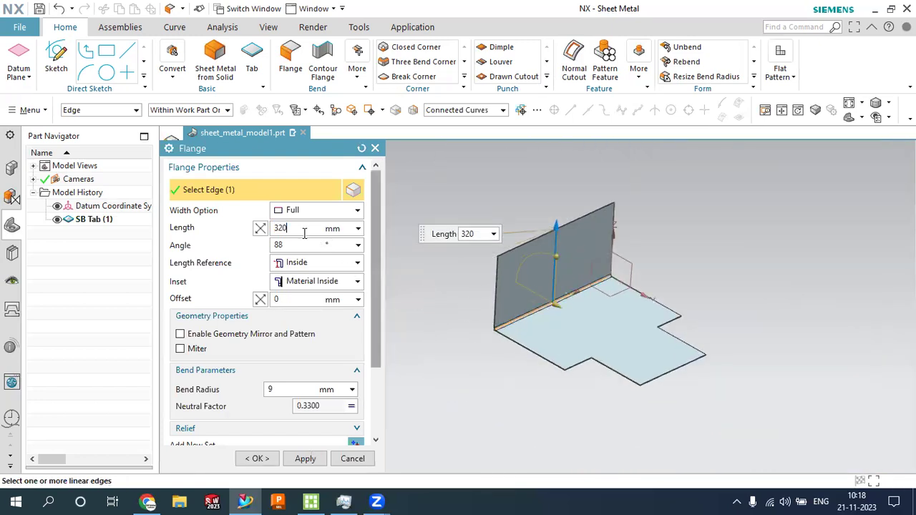
click(301, 247)
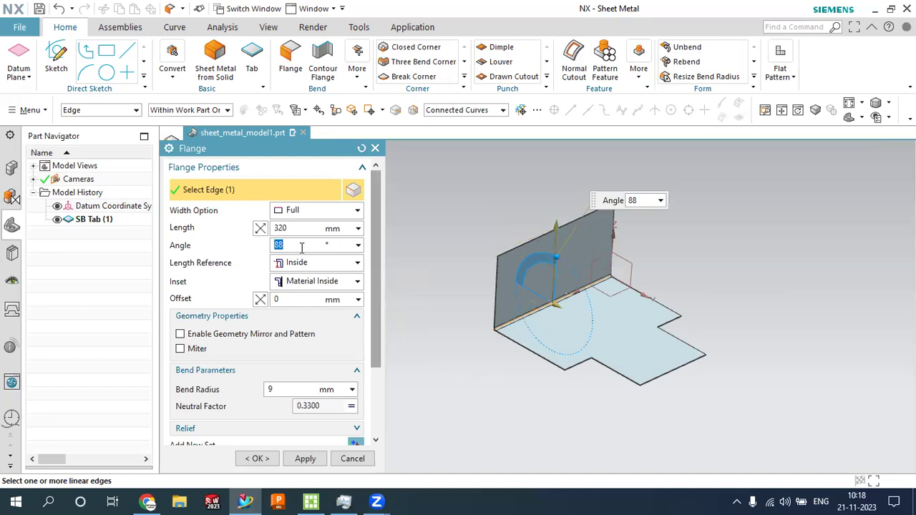
text(90)
key(Return)
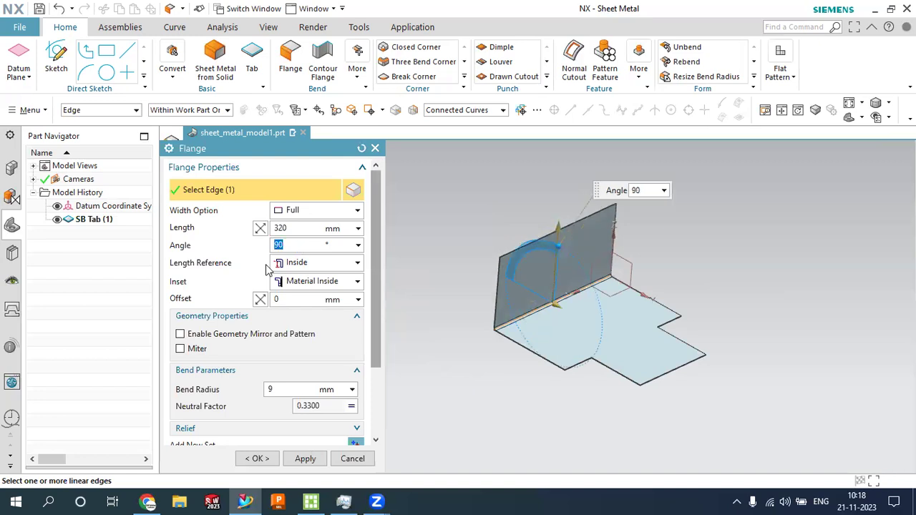
click(306, 228)
text(3)
key(Return)
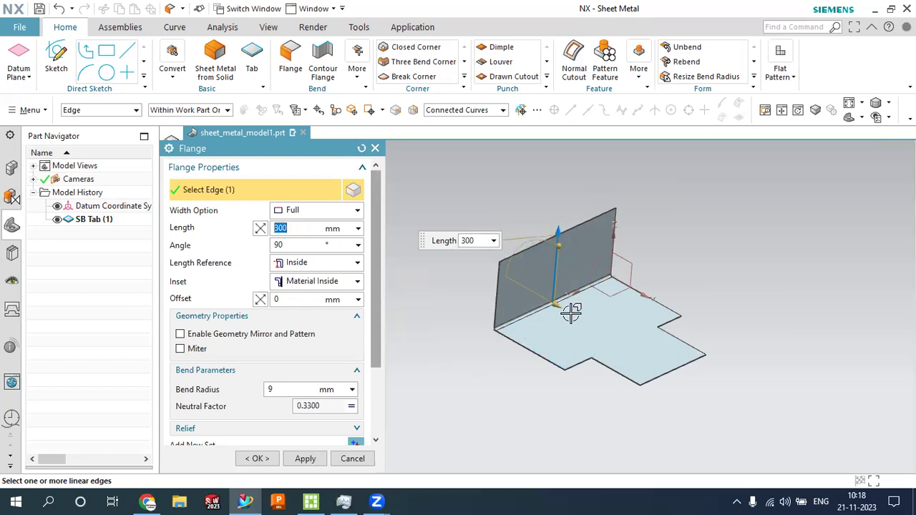
scroll(580, 315, up, 2)
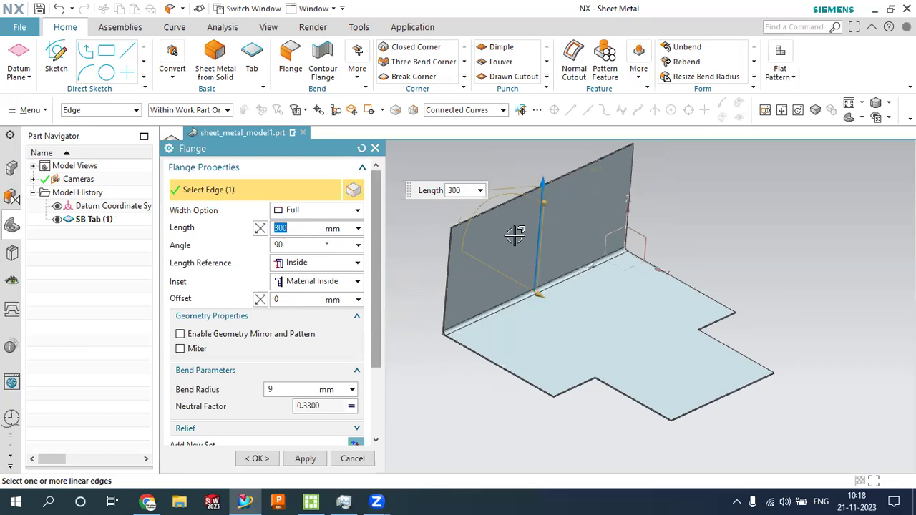
Set the flange width option to Centered with a 200 mm width
click(303, 214)
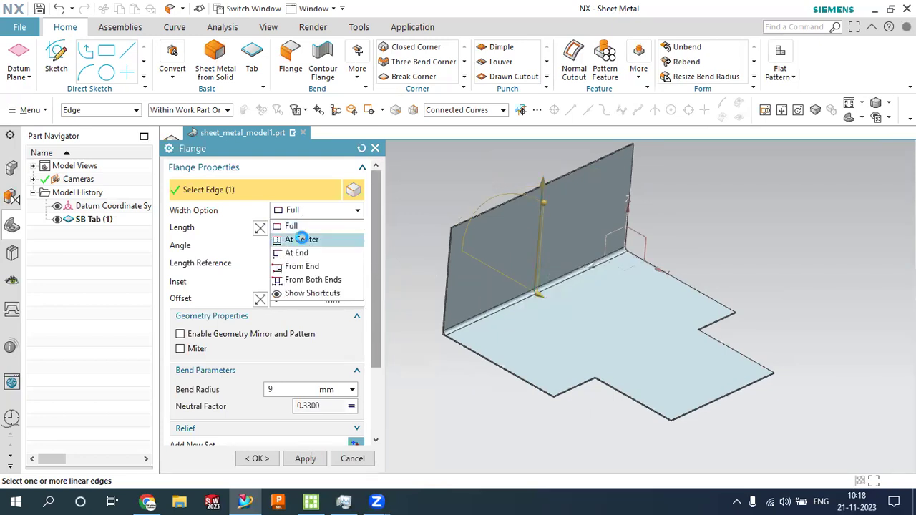
click(304, 240)
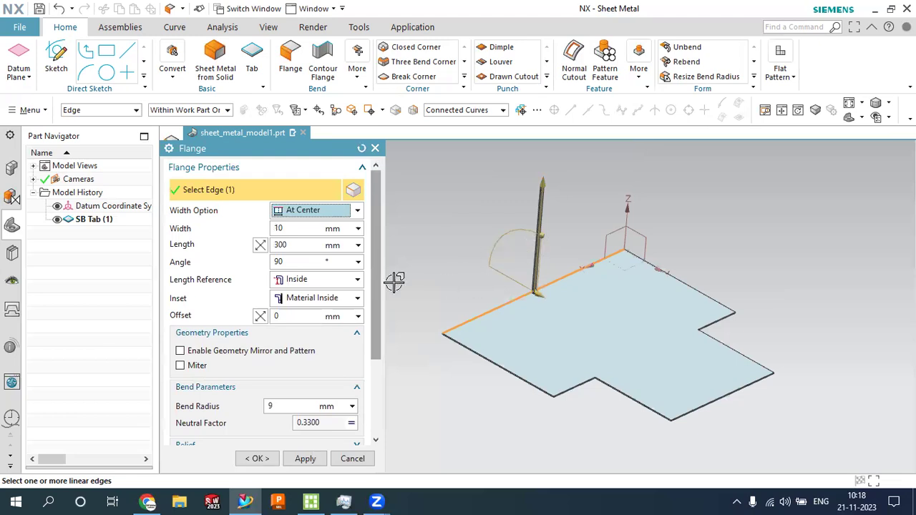
click(288, 228)
text(200)
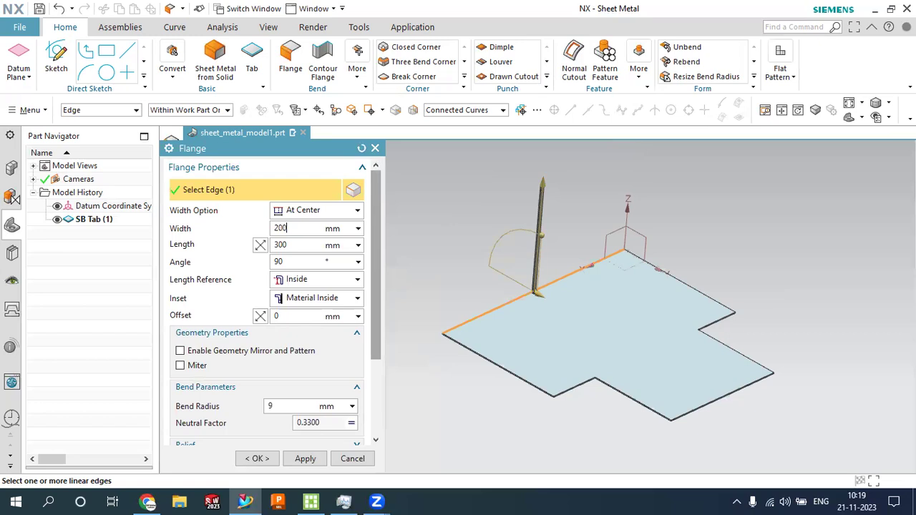
key(Return)
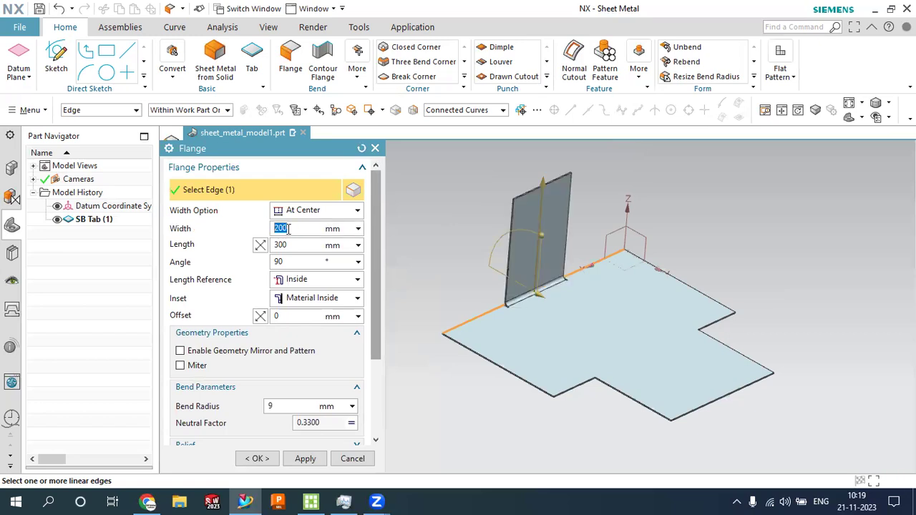
scroll(506, 286, up, 1)
scroll(605, 304, up, 2)
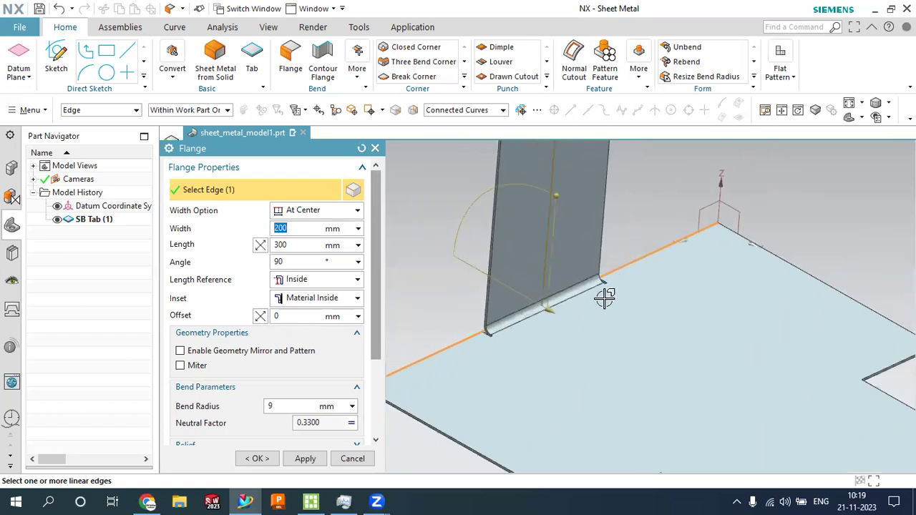
Switch the width option to At End, anchored at the edge's end point
click(332, 214)
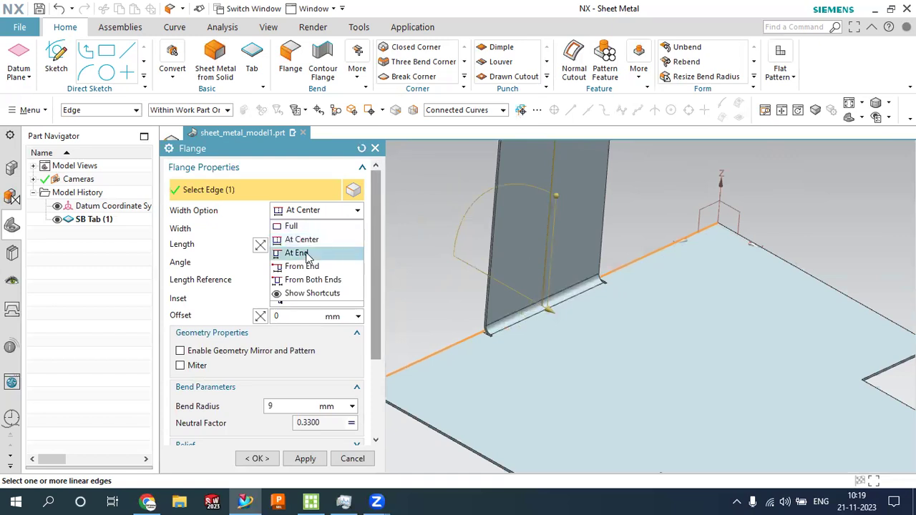
click(307, 255)
scroll(419, 303, down, 3)
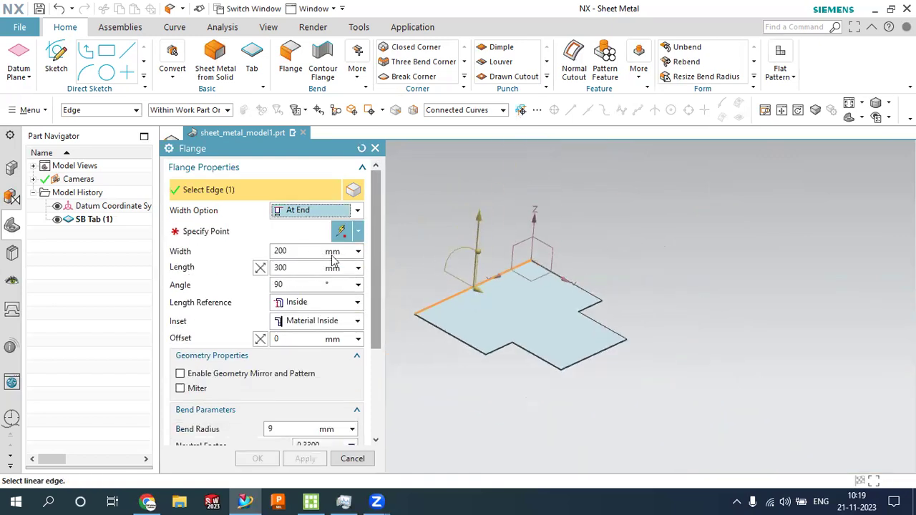
click(182, 236)
click(530, 251)
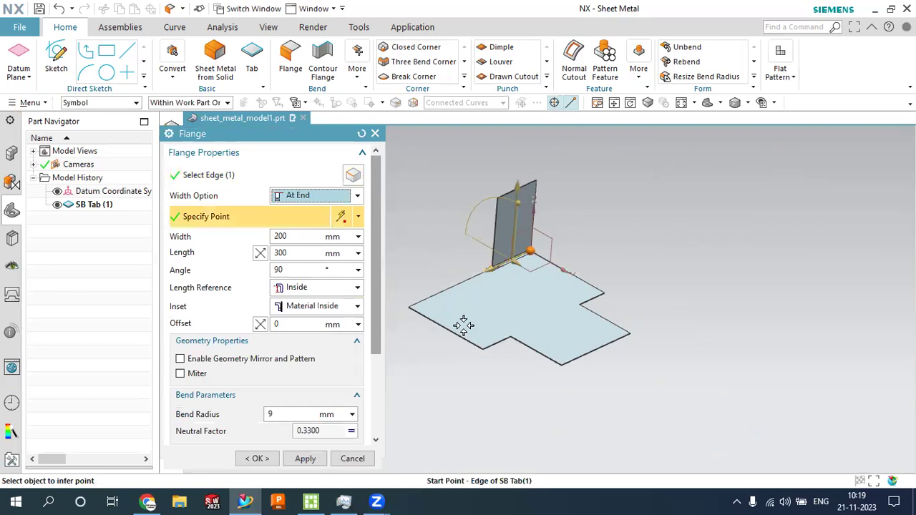
scroll(437, 277, up, 2)
Try the Centered, Full and At End width options, then choose From End
click(326, 199)
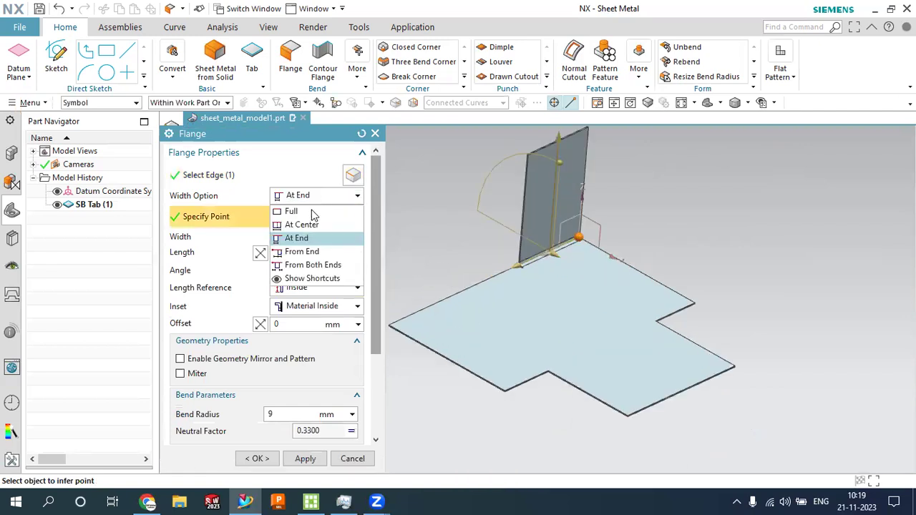
click(304, 224)
click(315, 199)
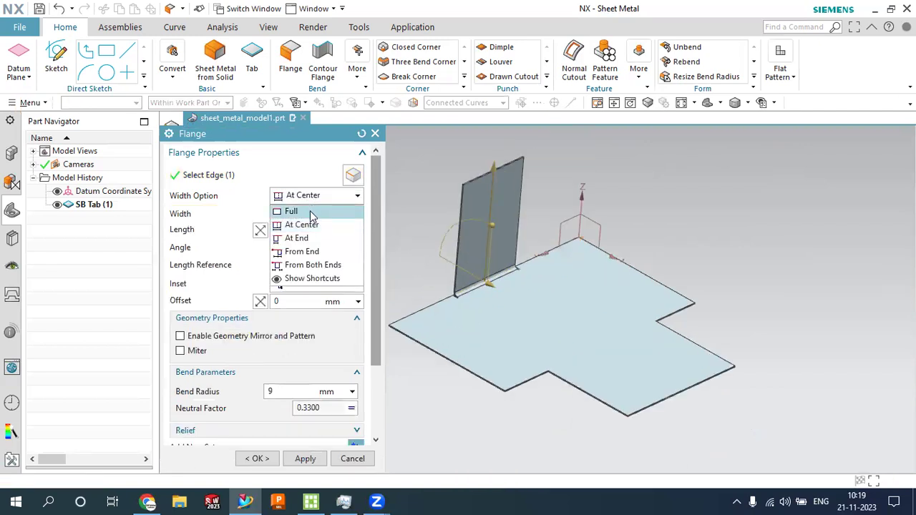
click(304, 211)
click(307, 197)
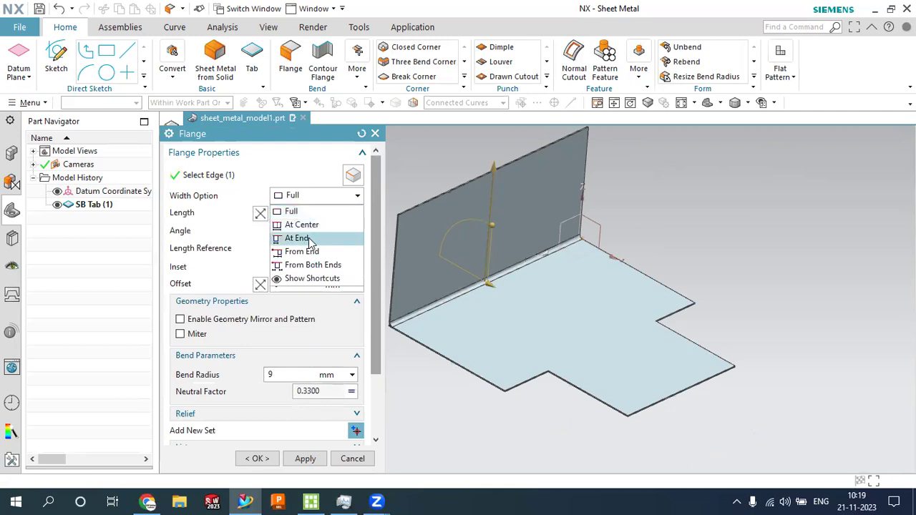
click(301, 239)
click(326, 197)
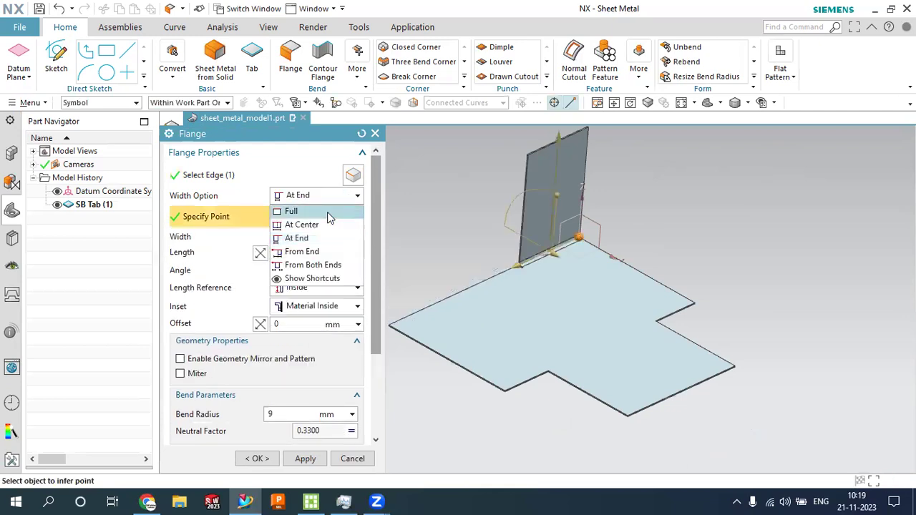
click(322, 250)
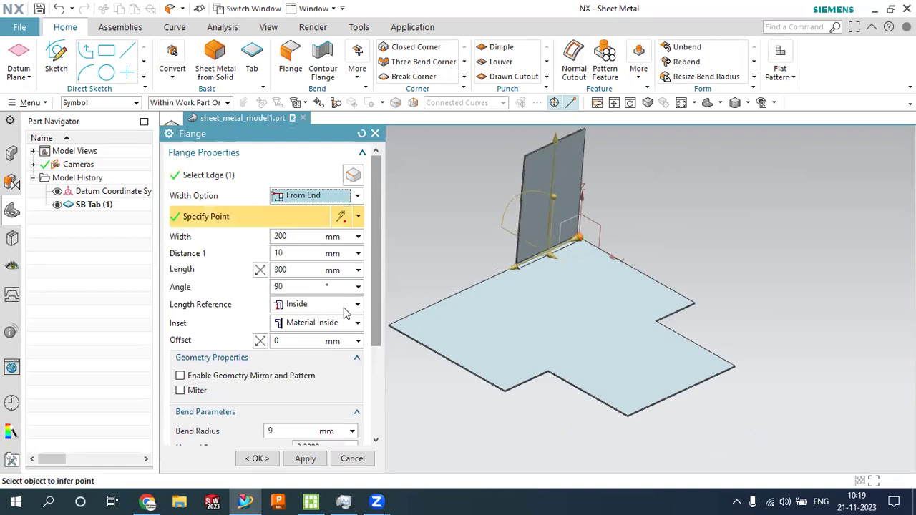
Set the From End offset distance to 50 mm
drag(515, 266, 461, 293)
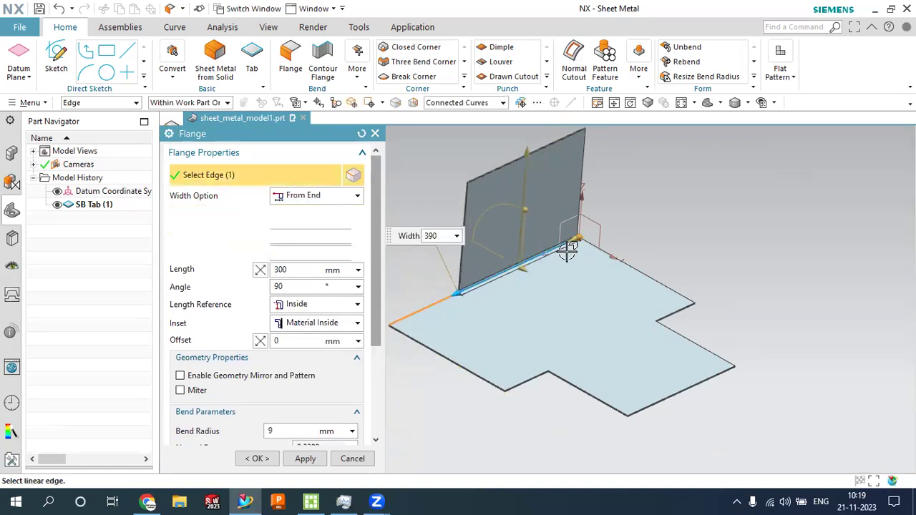
scroll(591, 229, up, 3)
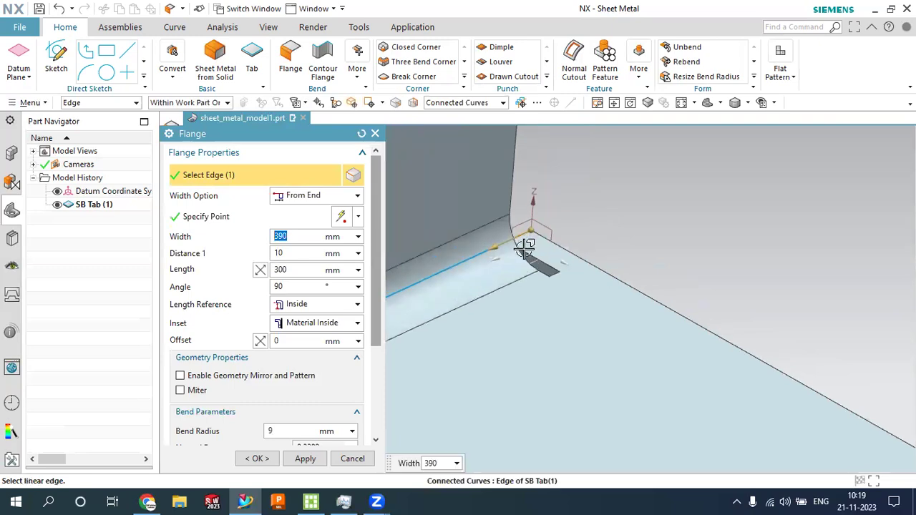
click(301, 257)
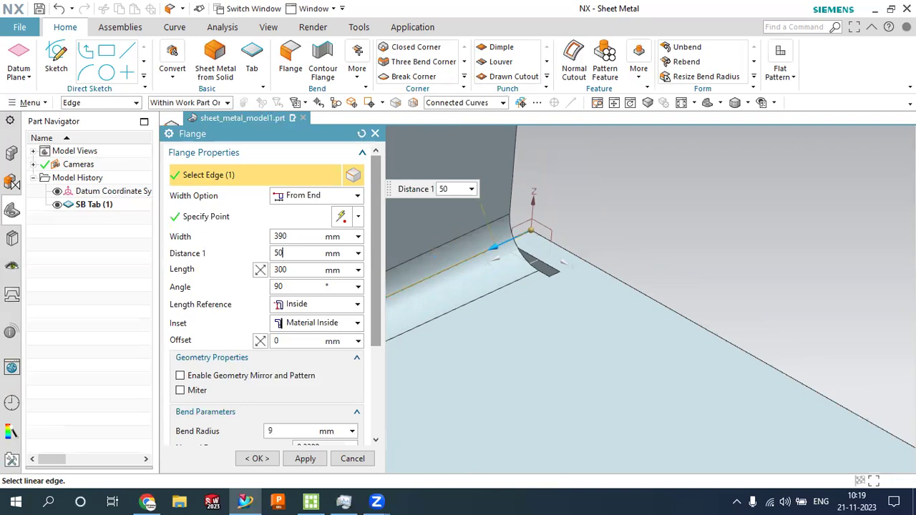
key(Return)
scroll(616, 237, down, 2)
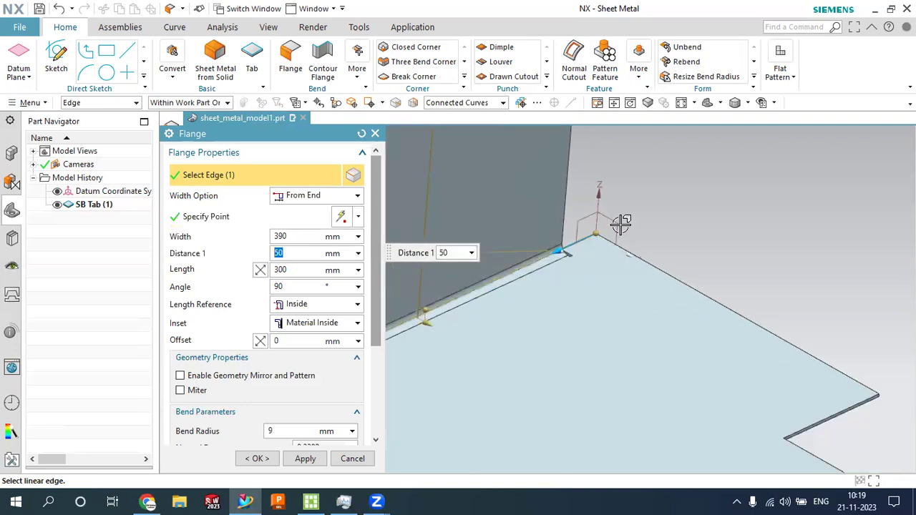
scroll(622, 224, down, 4)
Use From Both Ends with 90 mm and 60 mm offsets and create the flange
click(303, 199)
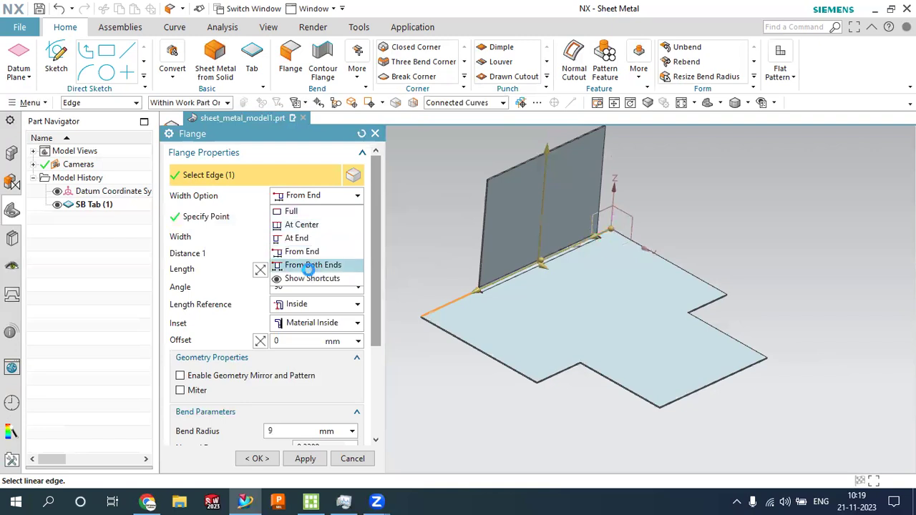
click(308, 265)
scroll(422, 311, up, 3)
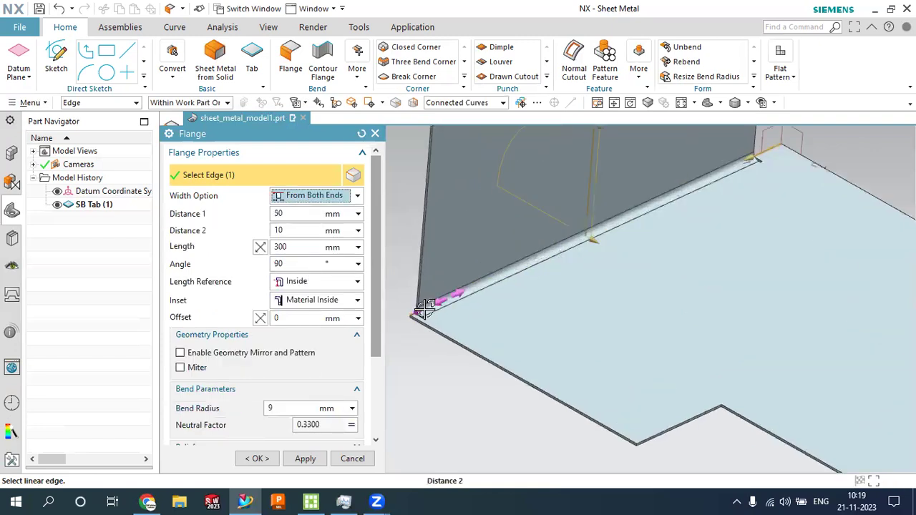
text(60)
scroll(455, 297, down, 3)
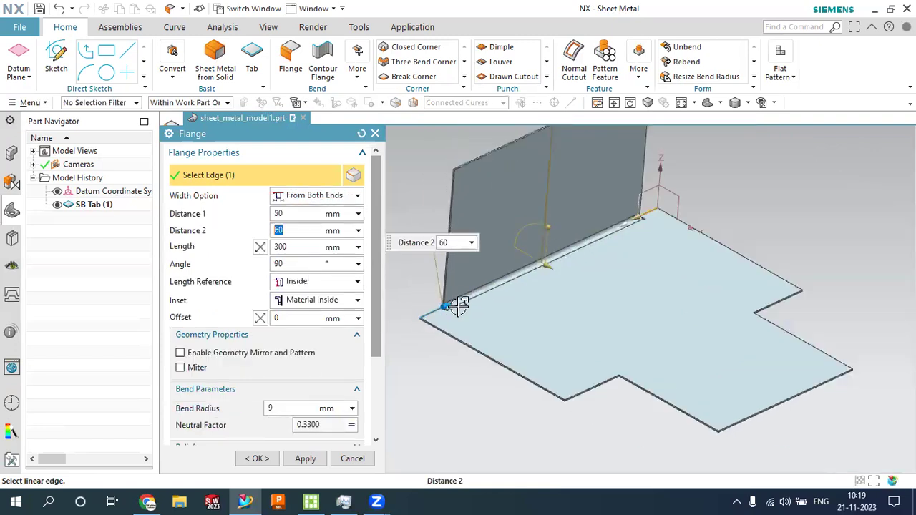
click(634, 222)
text(90)
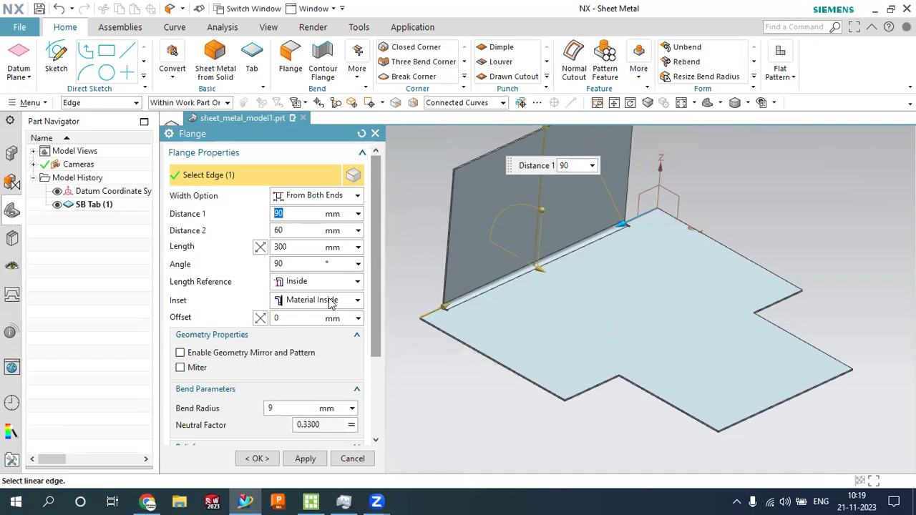
scroll(436, 305, up, 2)
scroll(335, 406, down, 3)
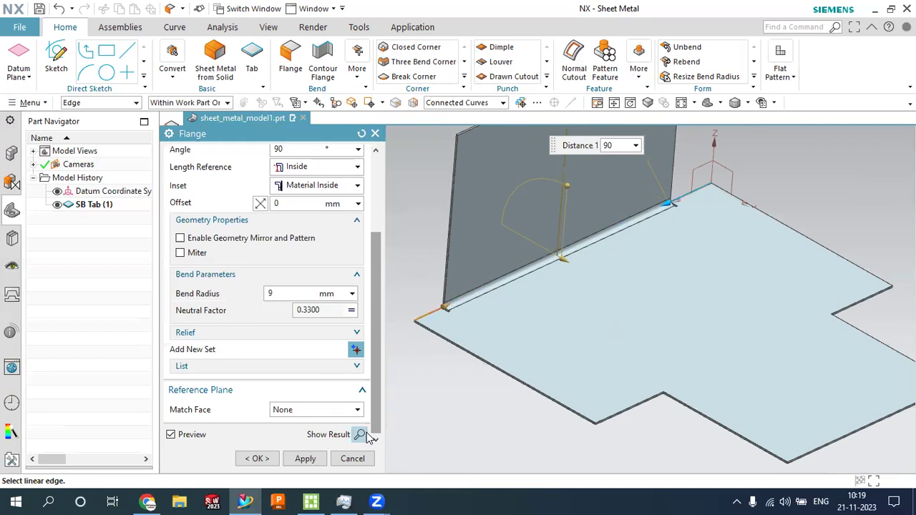
click(257, 459)
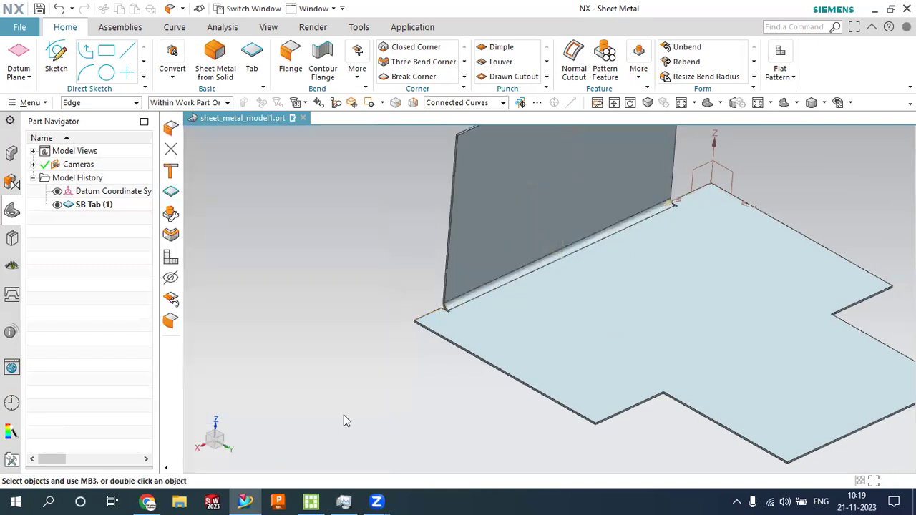
Undo SB Flange (2), leaving only the flat 3 mm base tab
scroll(353, 396, down, 3)
scroll(353, 396, down, 2)
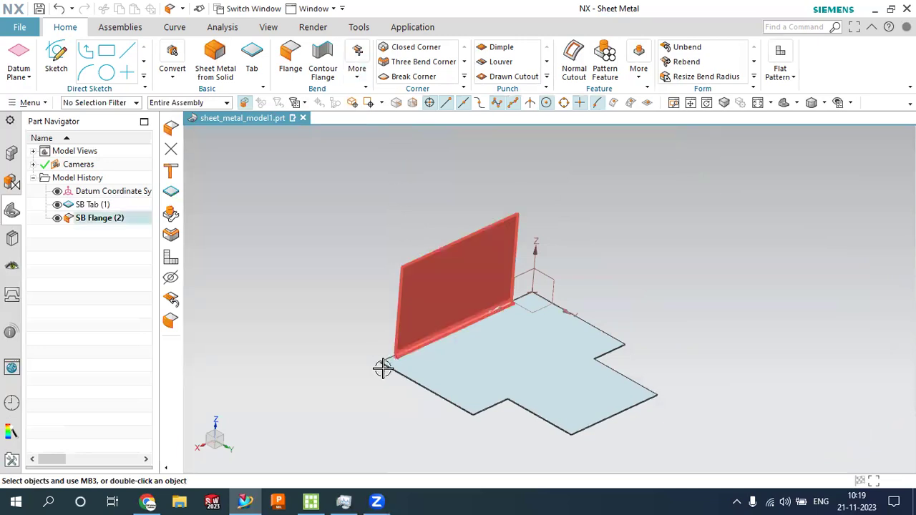
scroll(464, 347, up, 2)
scroll(464, 347, down, 1)
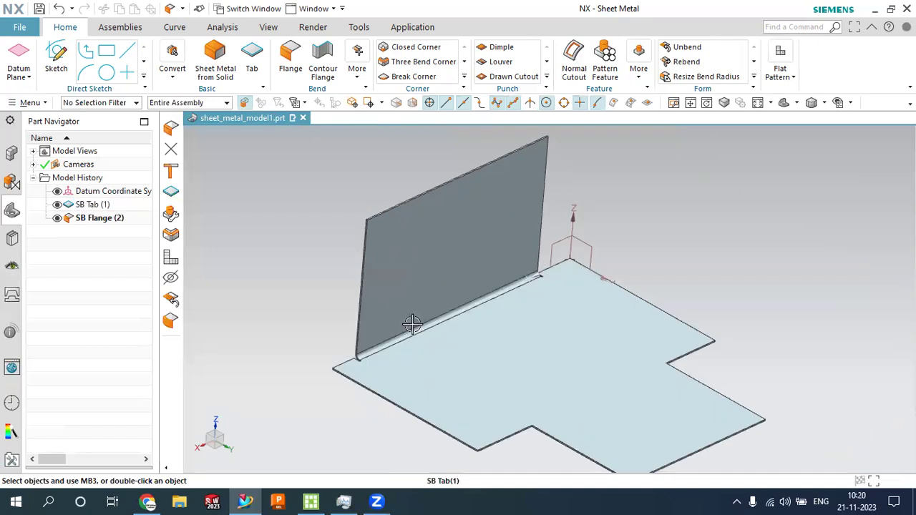
click(59, 8)
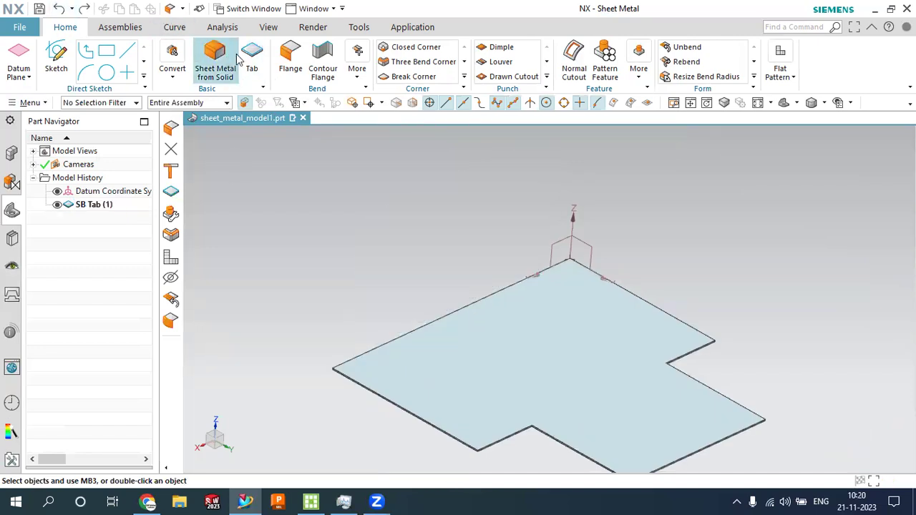
Start a new full-width flange on the tab's front edge at a 60° angle
click(291, 57)
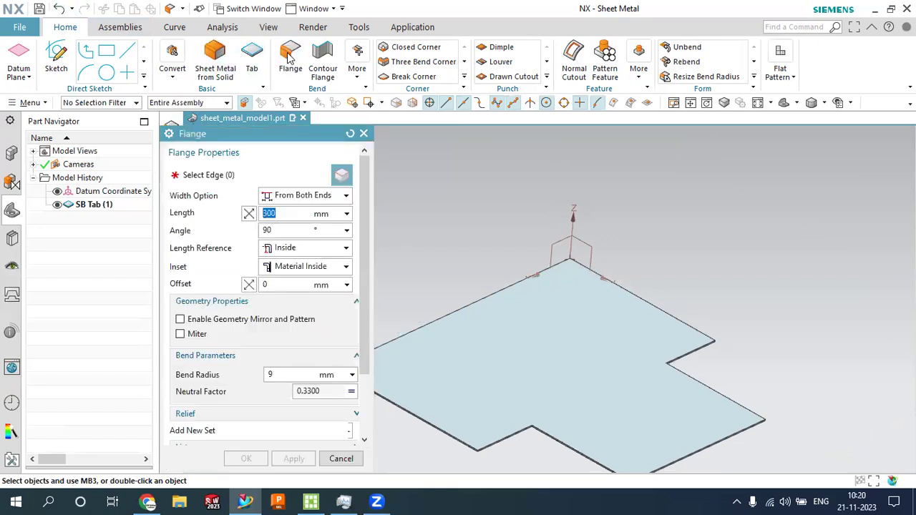
click(434, 338)
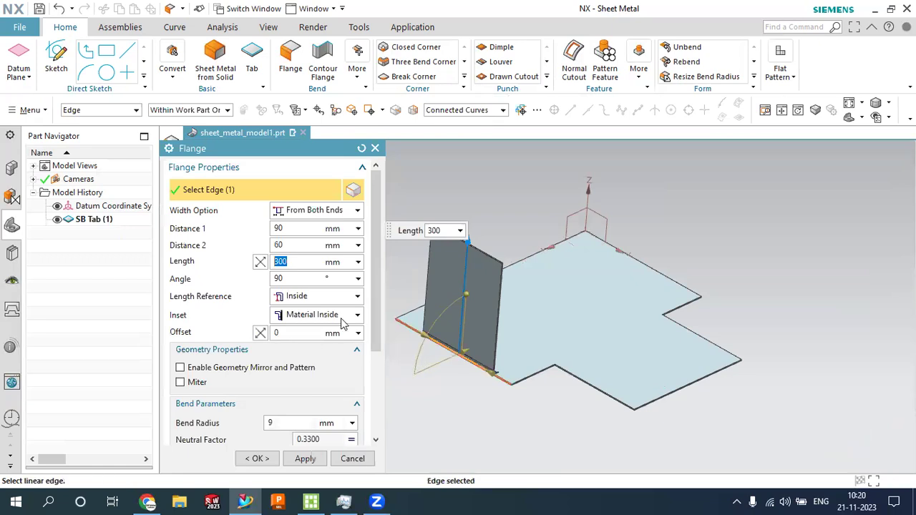
click(310, 211)
click(308, 228)
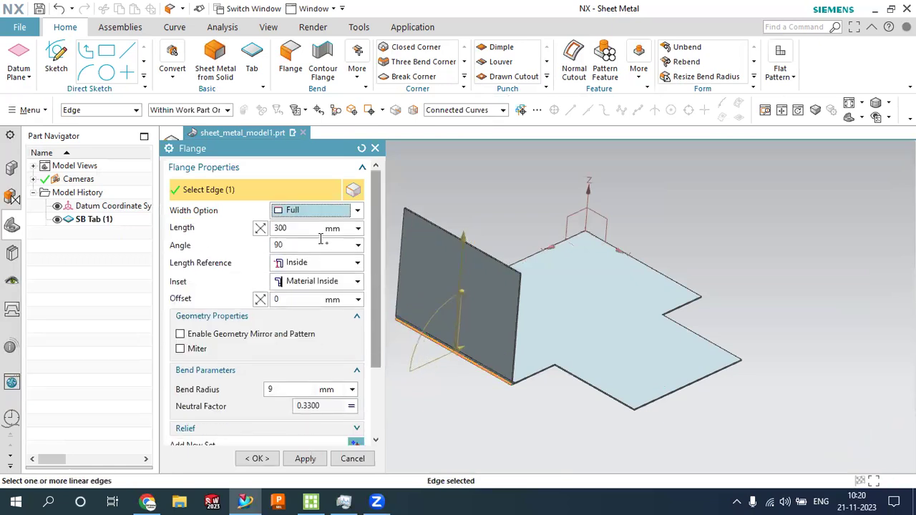
click(301, 246)
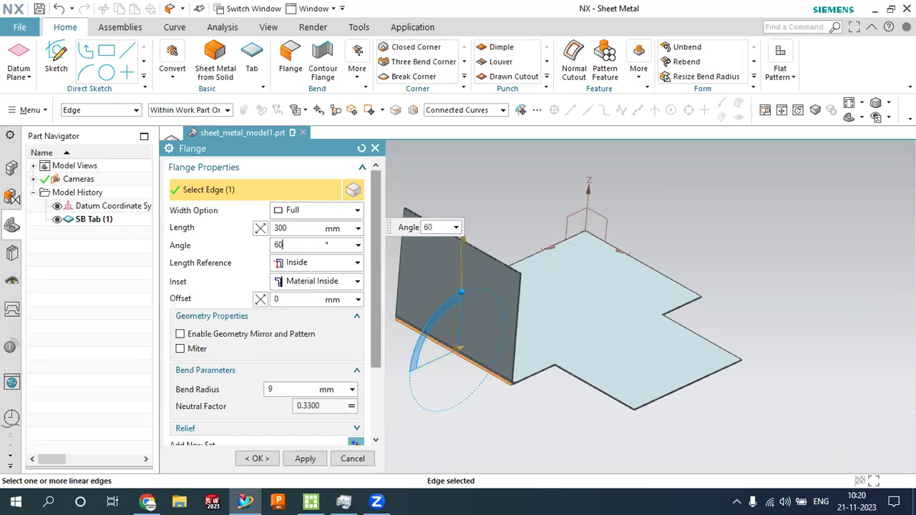
key(Return)
Show the Length Reference options for the 300 mm flange
mouse_move(583, 370)
middle_down()
mouse_move(552, 380)
mouse_move(524, 342)
mouse_move(556, 289)
mouse_move(548, 297)
mouse_move(632, 374)
middle_up()
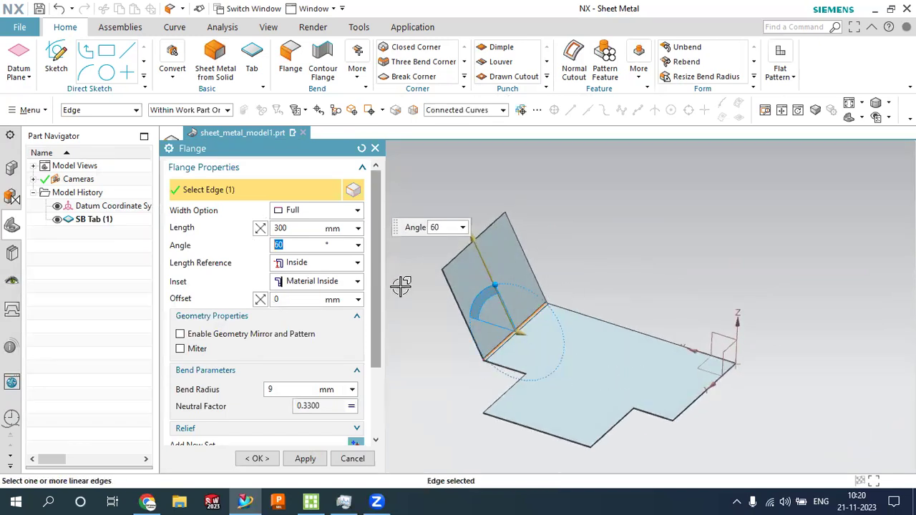
scroll(544, 344, up, 3)
scroll(544, 344, up, 2)
click(330, 265)
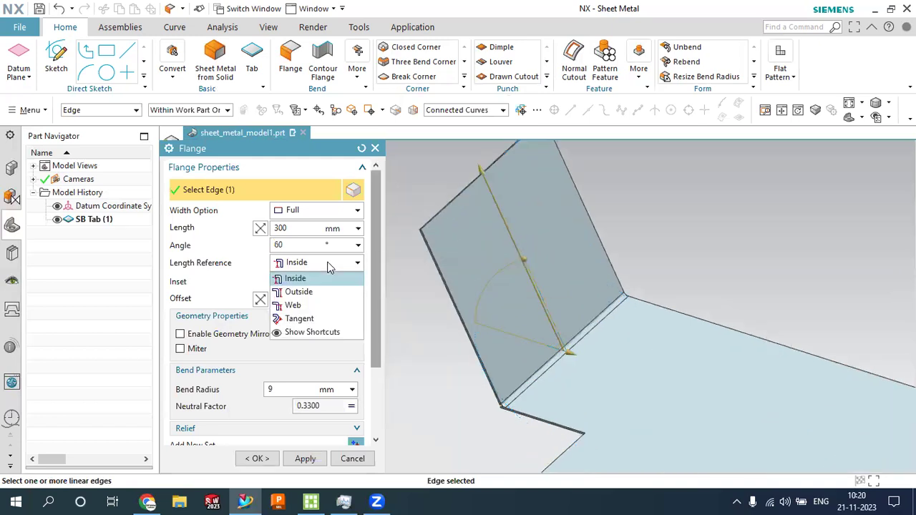
Switch the flange length reference from Inside to Outside
click(242, 279)
scroll(508, 423, up, 3)
scroll(501, 389, up, 3)
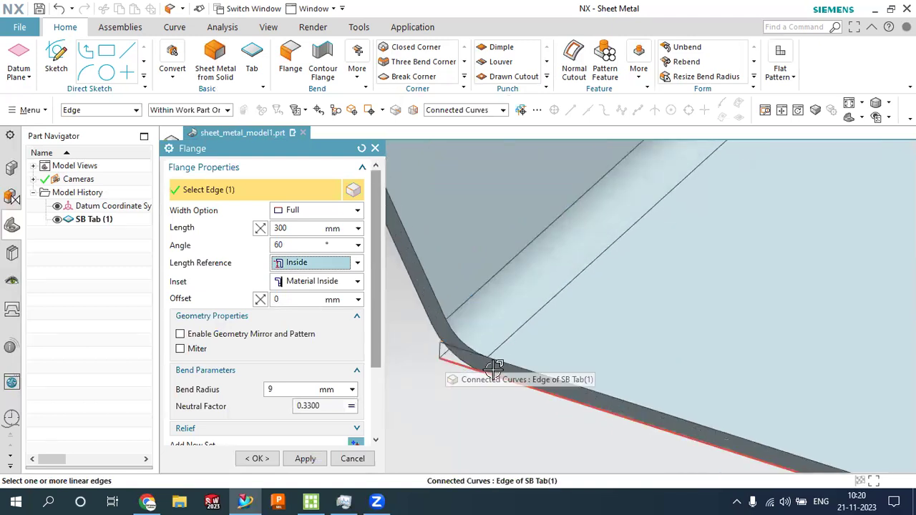
click(317, 265)
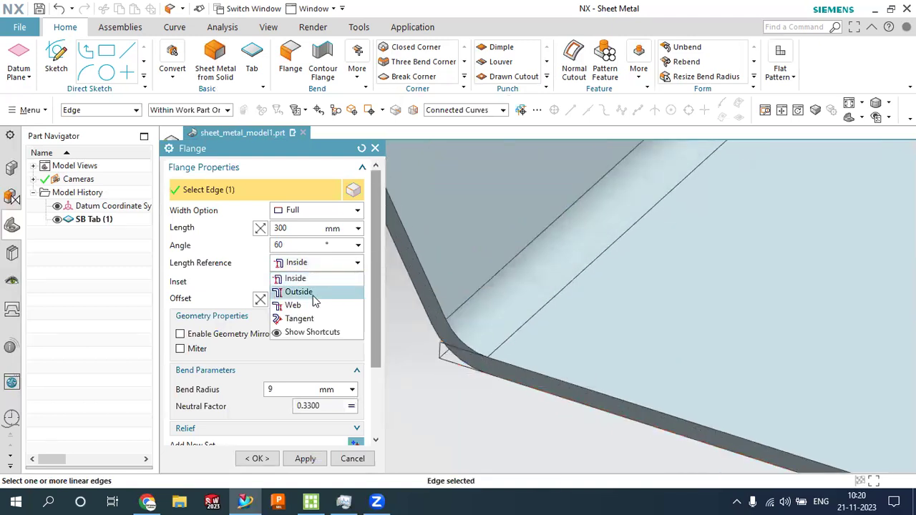
click(312, 293)
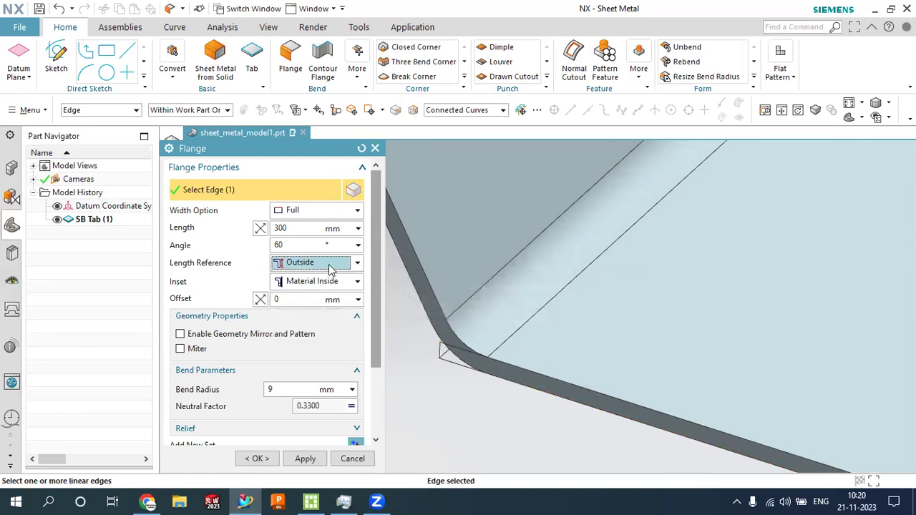
click(330, 270)
click(307, 293)
click(307, 227)
Try the Web length reference, then return it to Inside
click(315, 263)
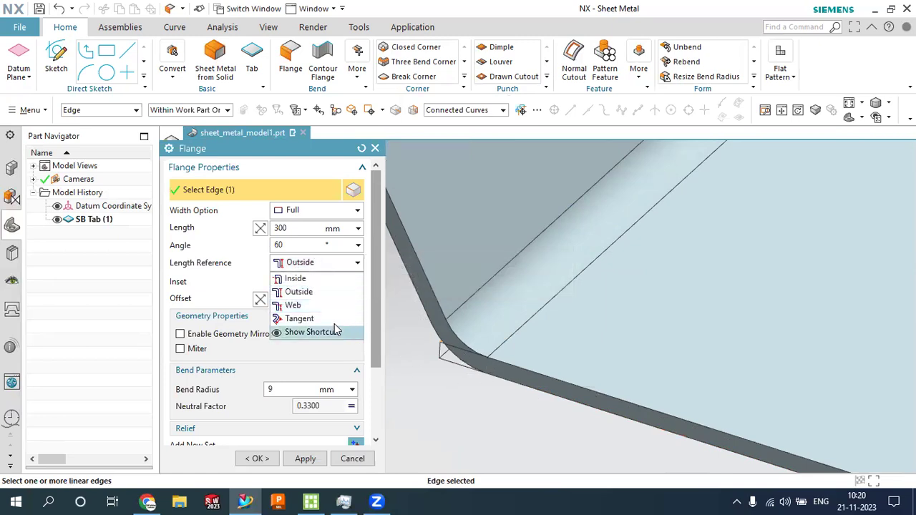
click(302, 308)
scroll(530, 394, down, 2)
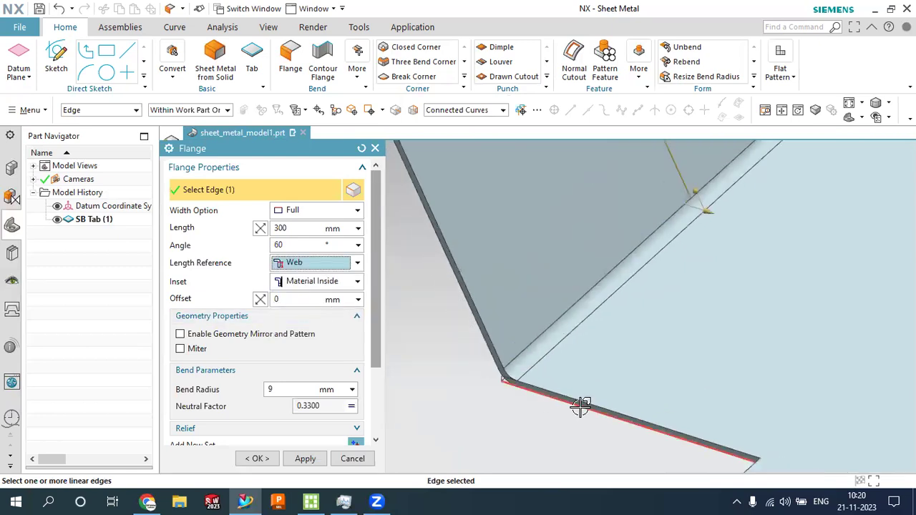
scroll(573, 401, down, 2)
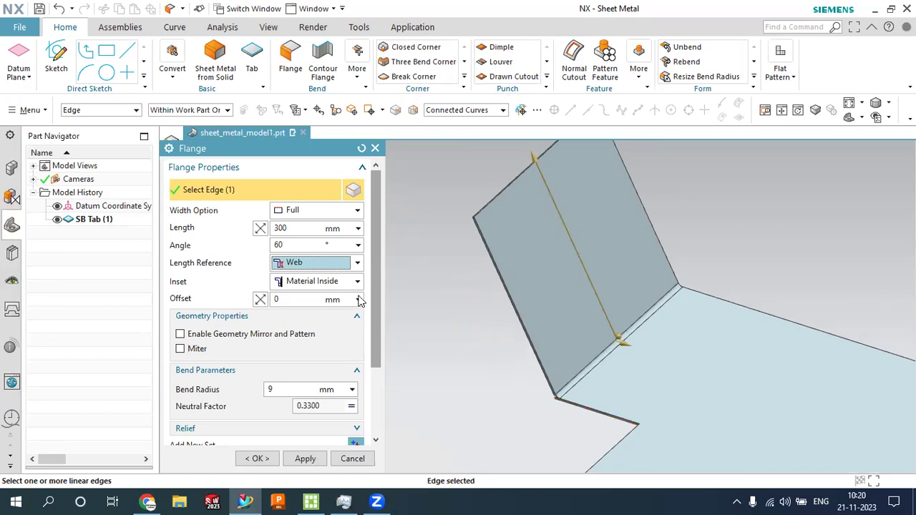
click(326, 264)
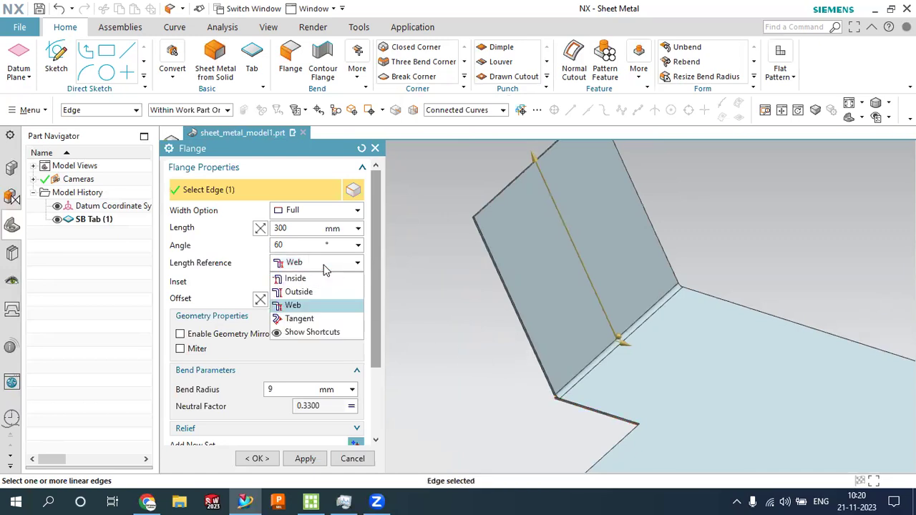
click(296, 278)
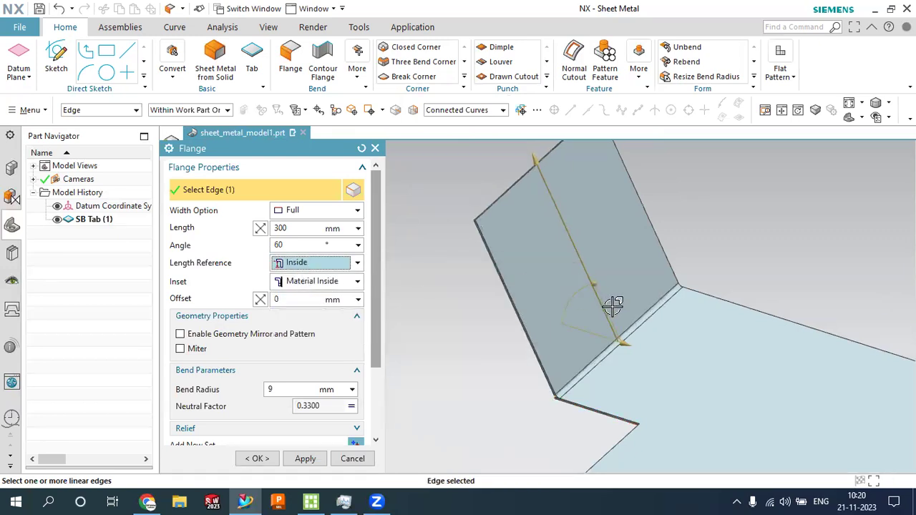
middle_drag(613, 306, 610, 298)
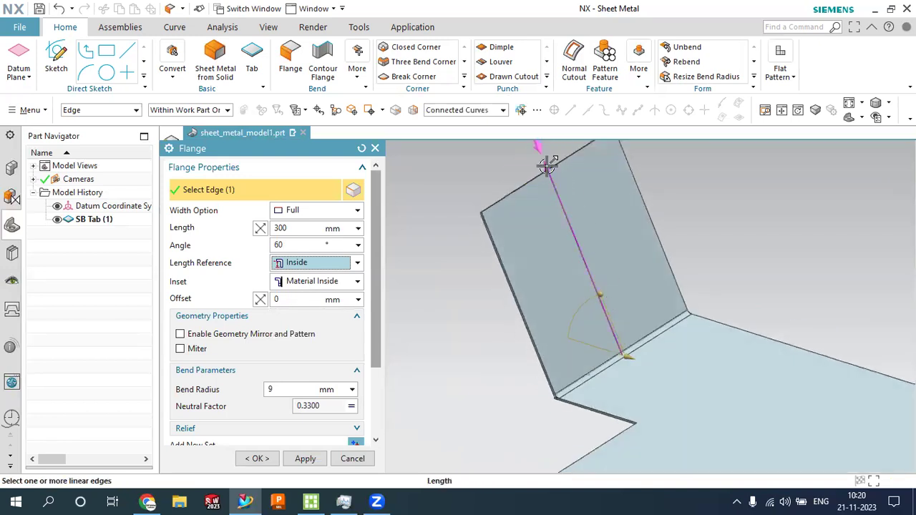
Drag the 60° flange to 220 mm long and offset it 50 mm along the edge
drag(547, 164, 564, 218)
scroll(654, 352, up, 2)
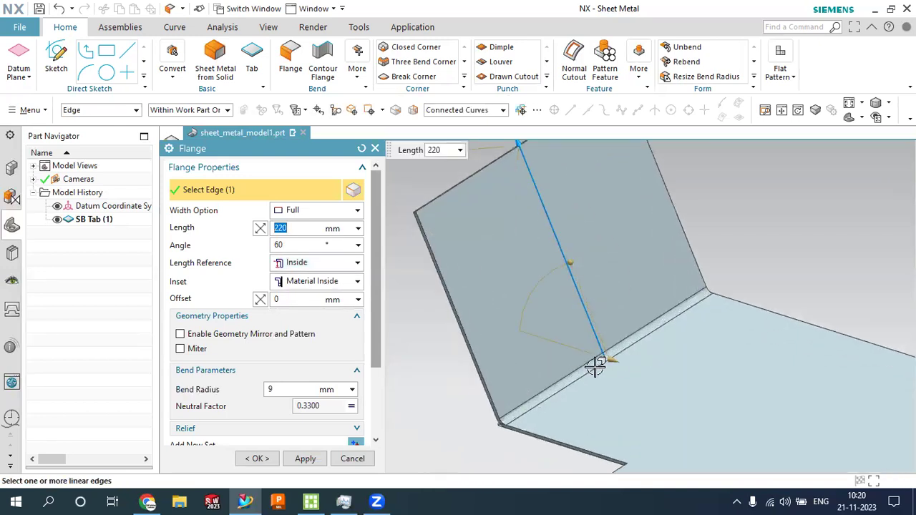
drag(608, 364, 566, 349)
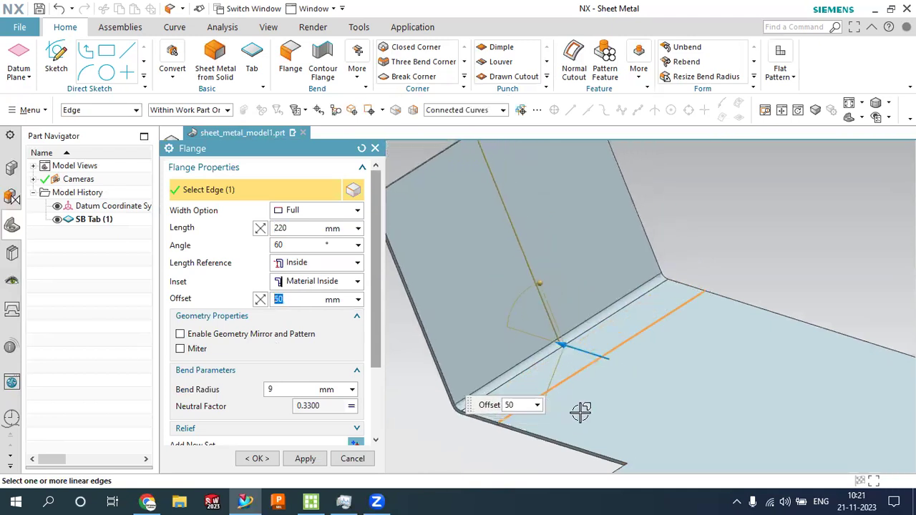
scroll(599, 284, down, 1)
click(306, 300)
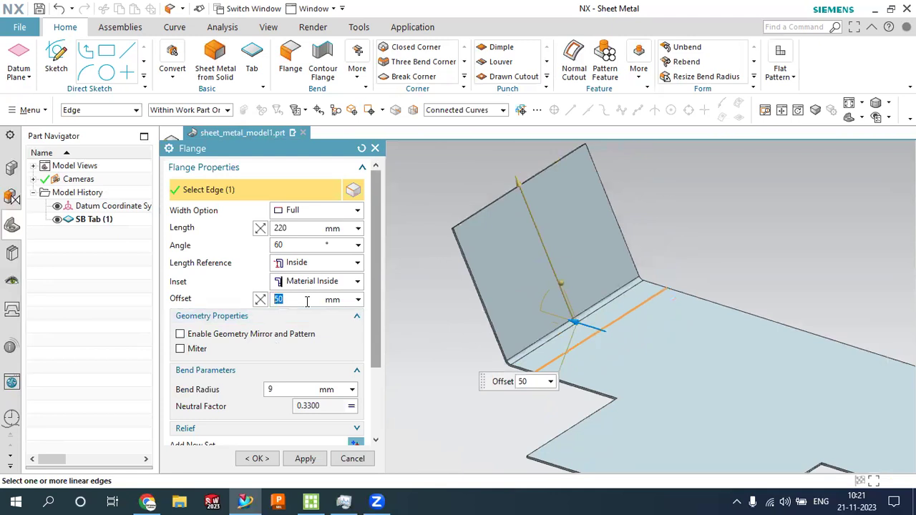
Test the offset and flange Reverse Direction toggles, then create SB Flange (2)
click(262, 300)
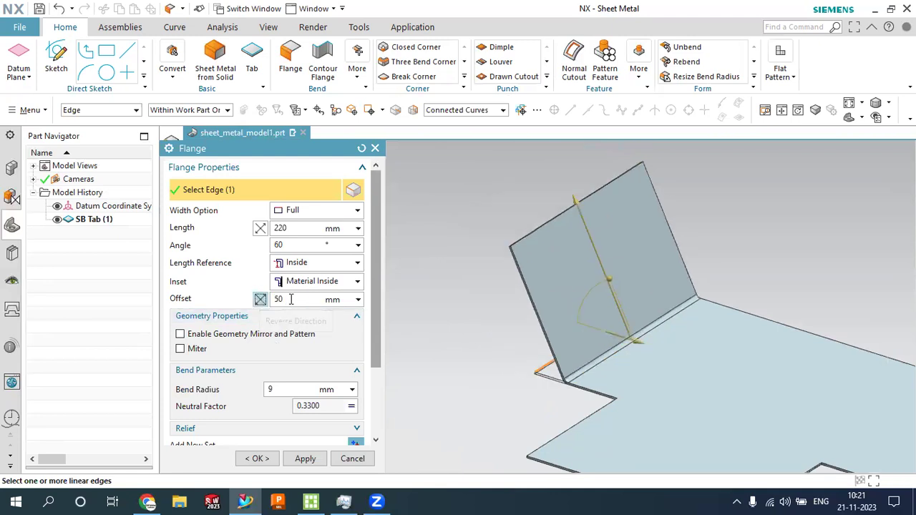
click(263, 301)
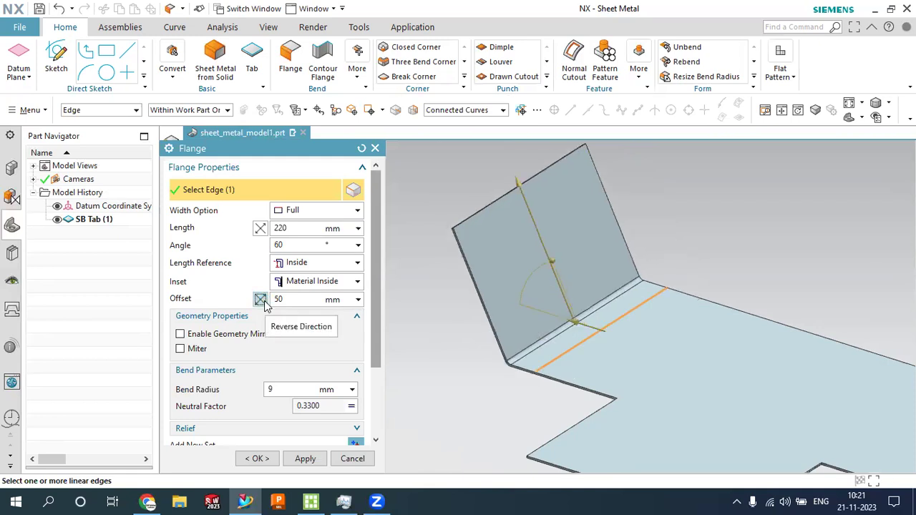
scroll(542, 276, down, 2)
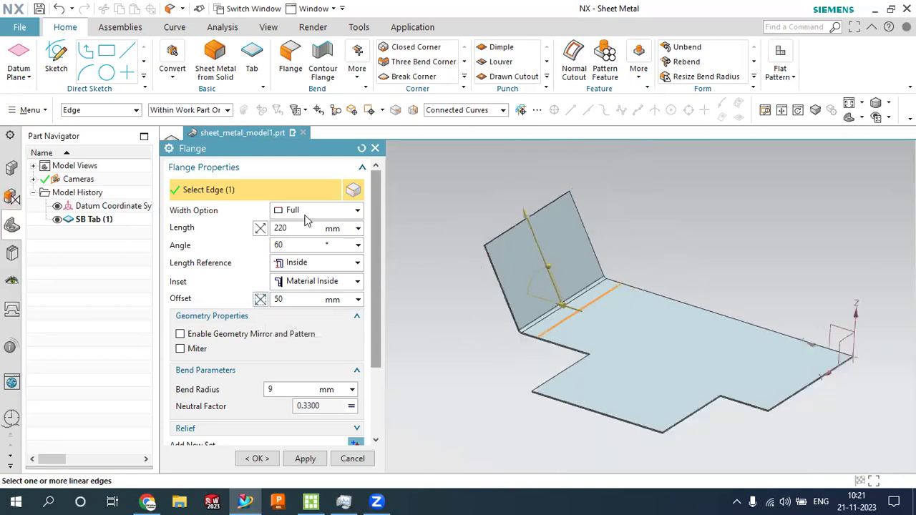
click(260, 230)
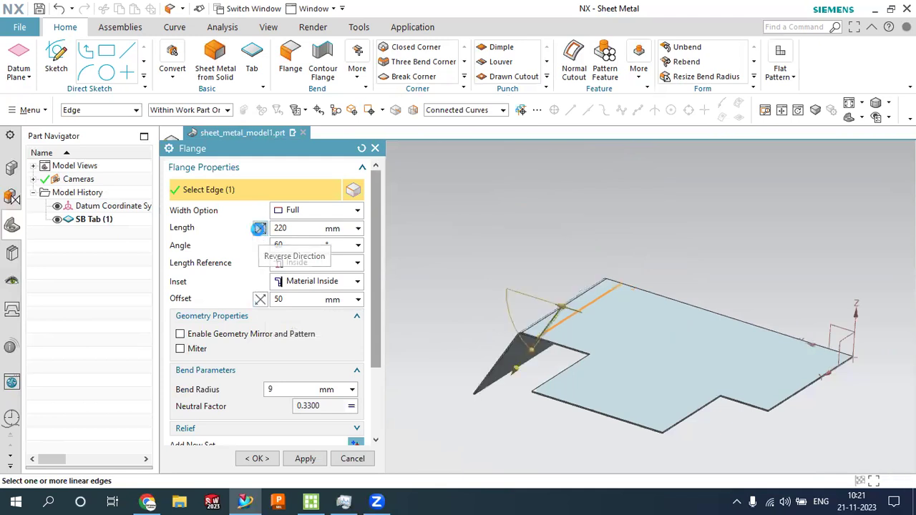
click(260, 230)
click(260, 231)
click(260, 230)
click(259, 458)
Delete SB Flange (2) in the Part Navigator, leaving only SB Tab (1)
scroll(420, 341, down, 2)
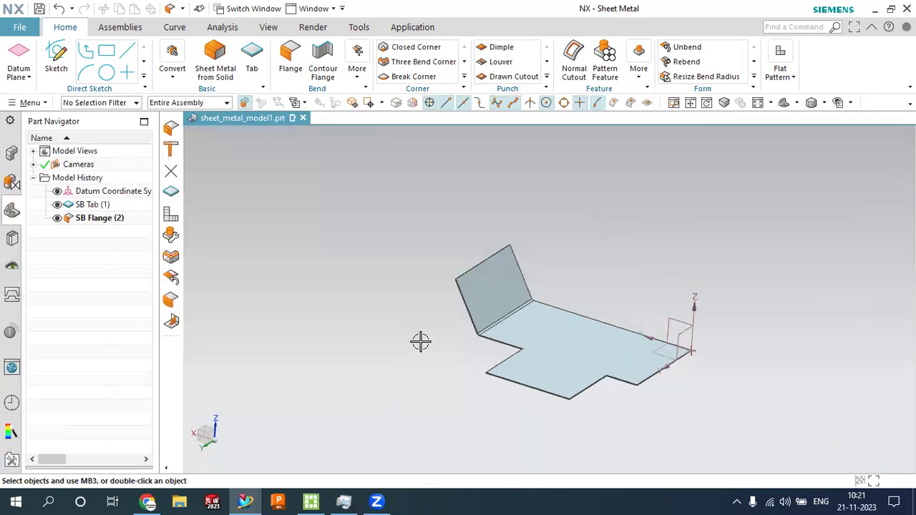
scroll(481, 344, down, 2)
scroll(482, 346, up, 2)
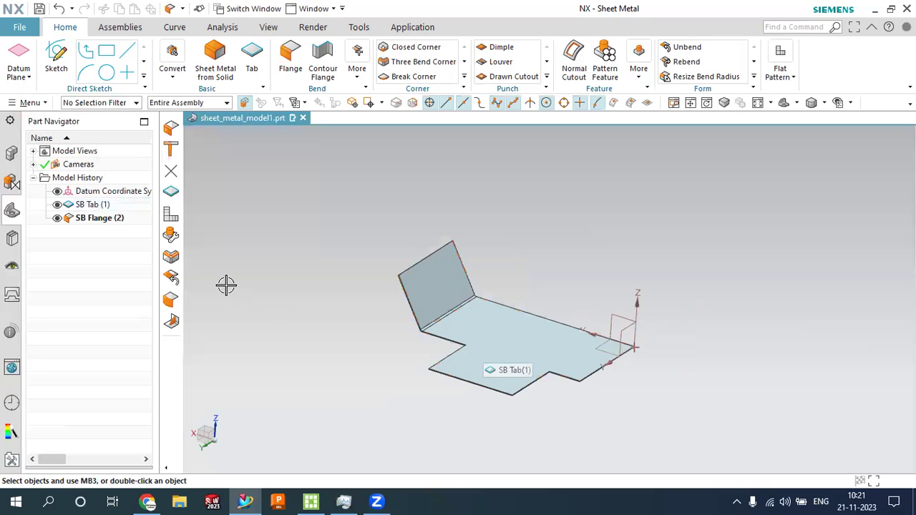
click(102, 221)
right_click(102, 224)
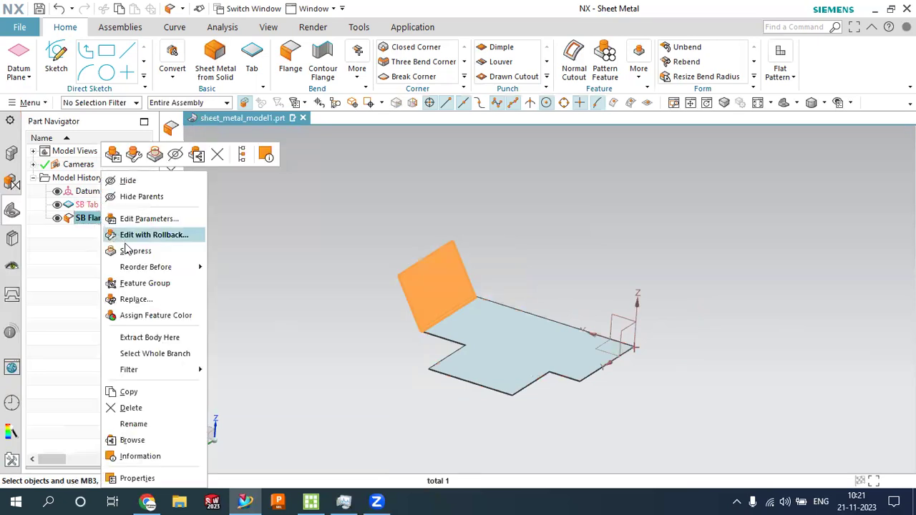
click(140, 408)
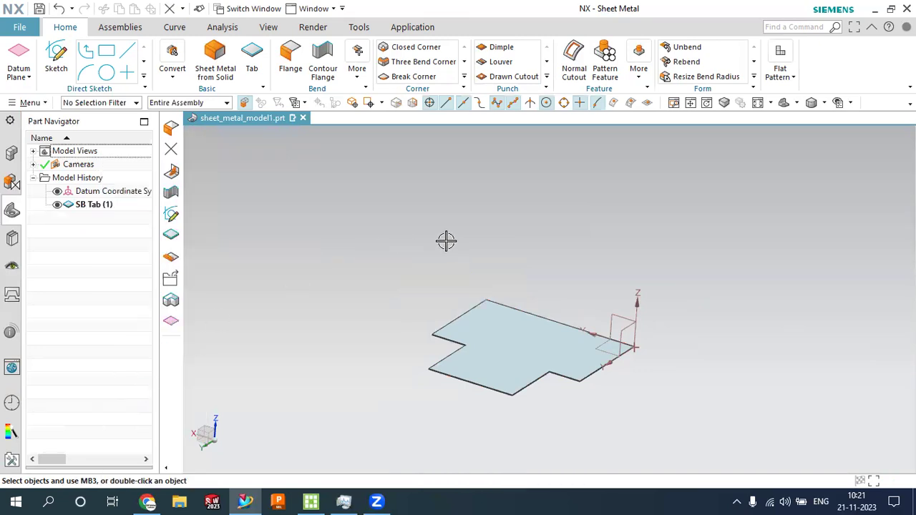
scroll(501, 258, up, 2)
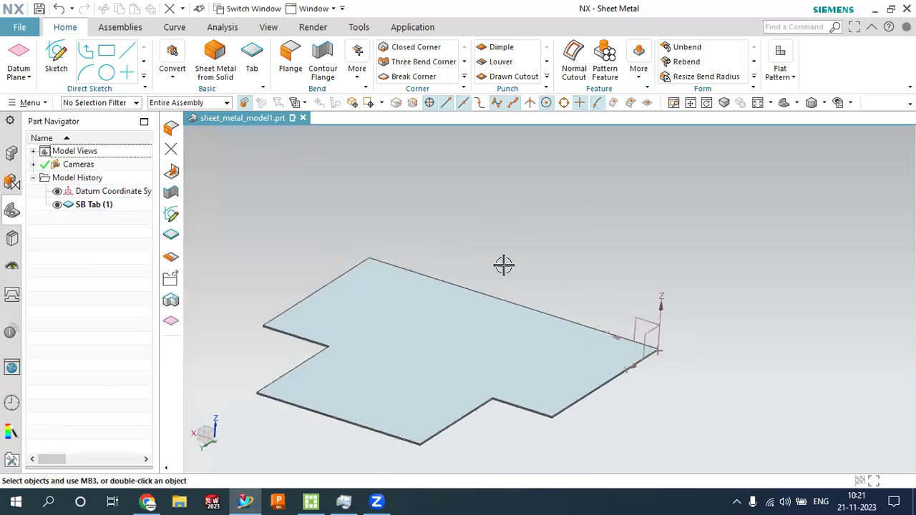
Start a new flange on three tab edges and set its offset to 0
click(291, 58)
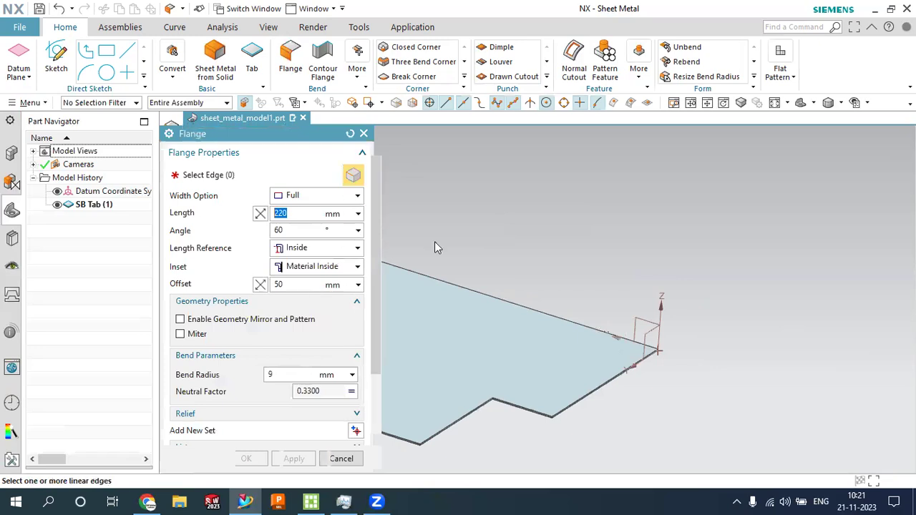
scroll(501, 265, down, 3)
click(519, 285)
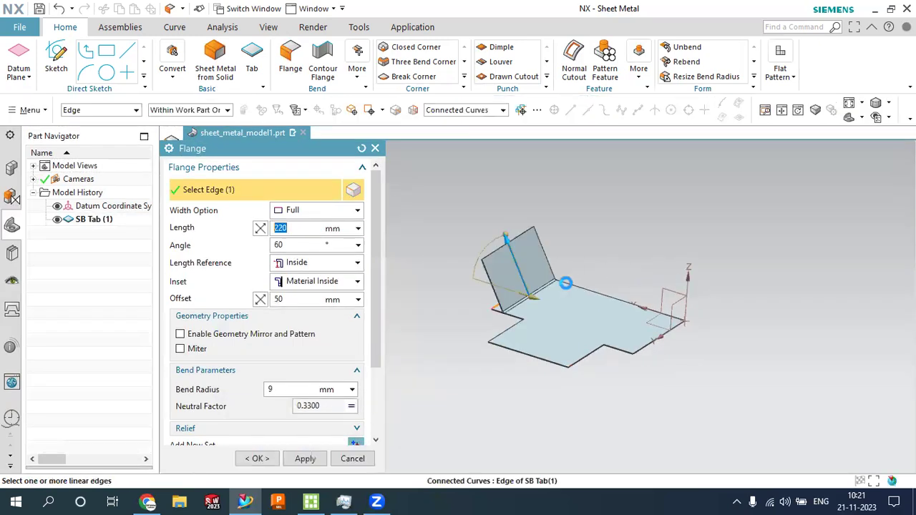
click(578, 288)
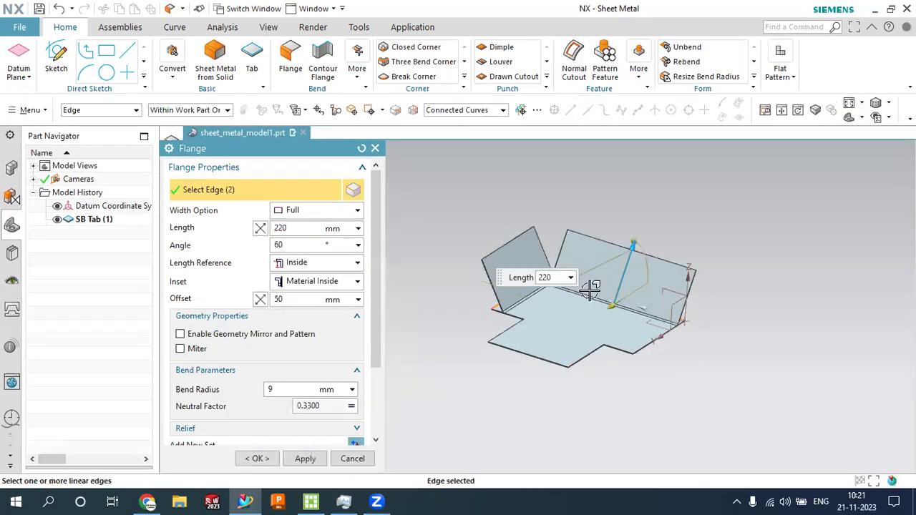
click(647, 339)
click(309, 301)
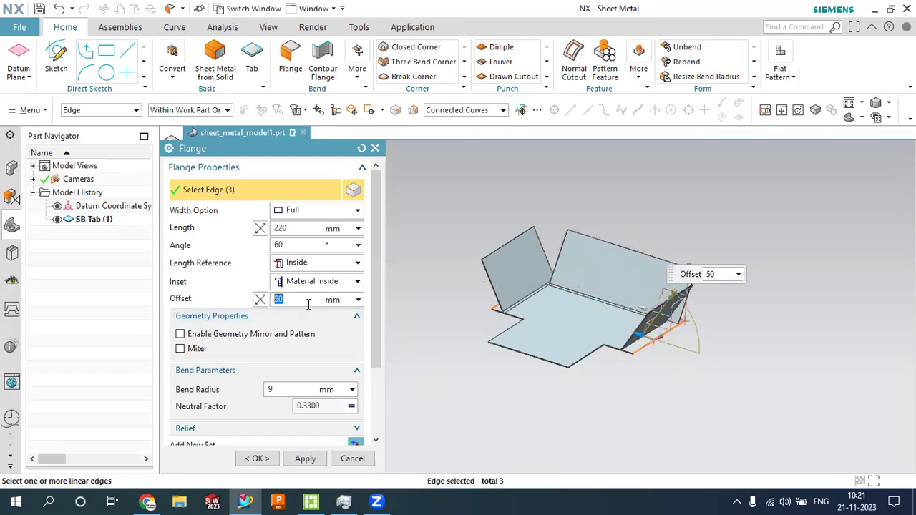
text(0)
key(Return)
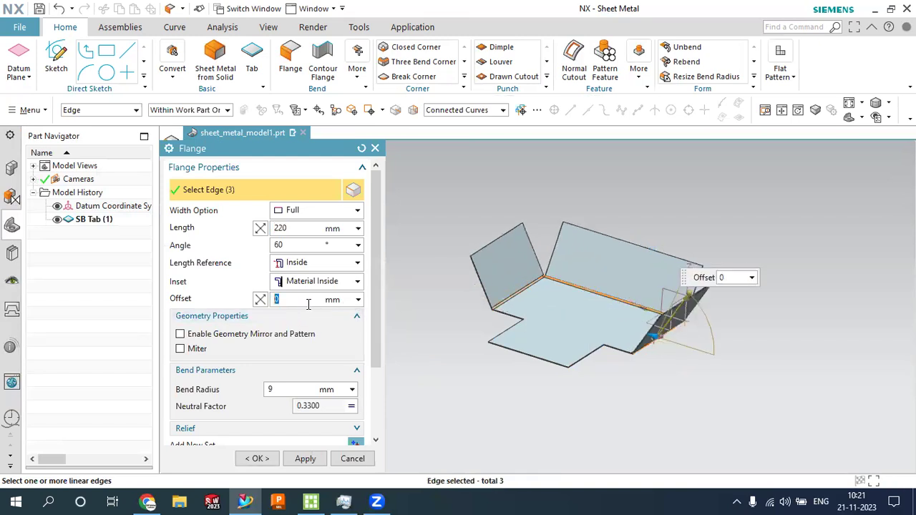
Accept the three 60°, 220 mm flanges as SB Flange (3) and inspect them
middle_drag(610, 323, 641, 309)
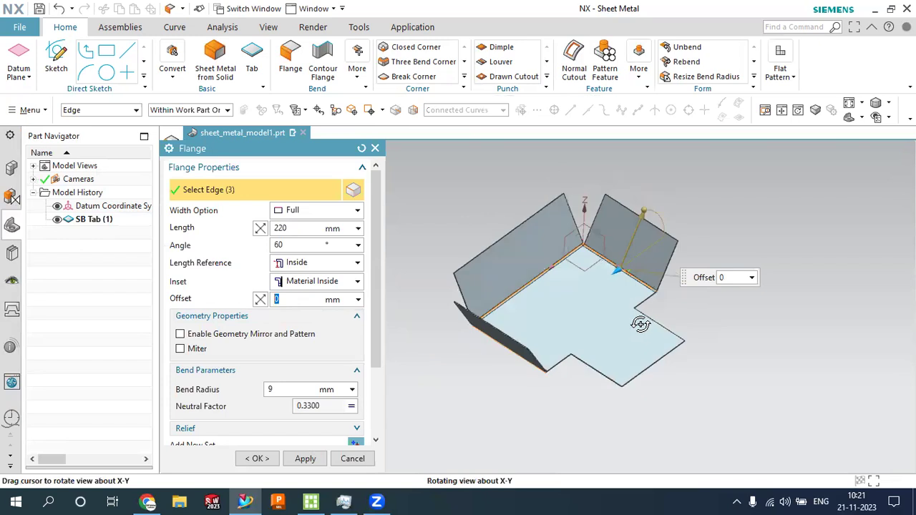
click(259, 459)
mouse_move(437, 356)
middle_down()
mouse_move(437, 339)
mouse_move(374, 332)
middle_up()
scroll(374, 333, up, 5)
scroll(374, 332, down, 8)
scroll(495, 346, up, 3)
middle_drag(495, 346, 518, 328)
scroll(549, 300, up, 2)
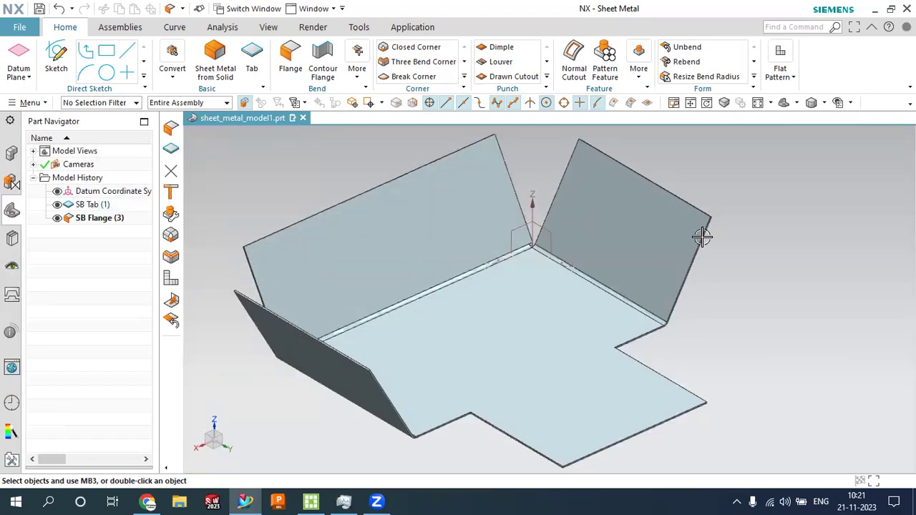
click(783, 77)
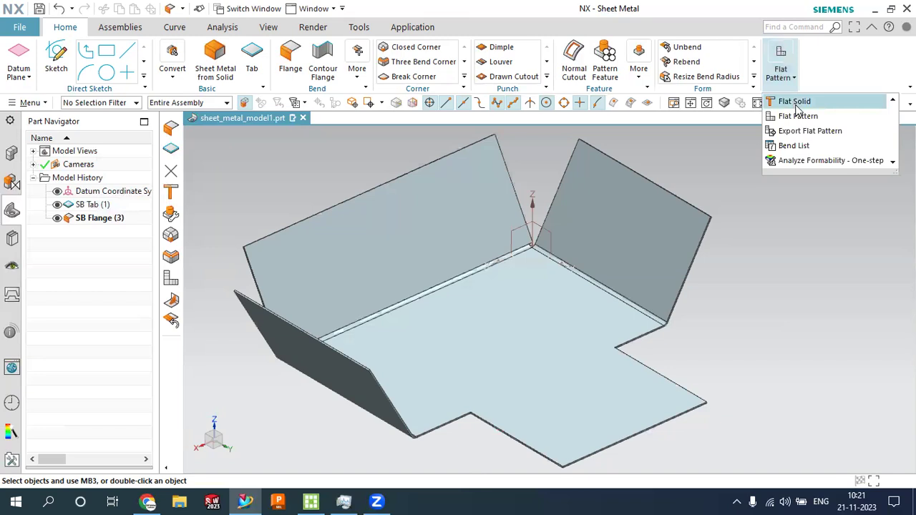
Create a flat solid of the flanged tab with the base face kept fixed
click(788, 101)
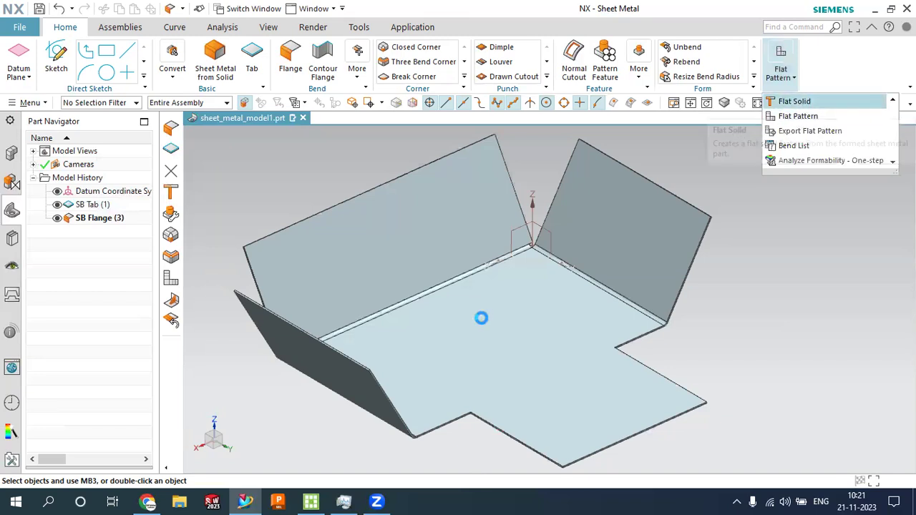
click(483, 319)
click(277, 346)
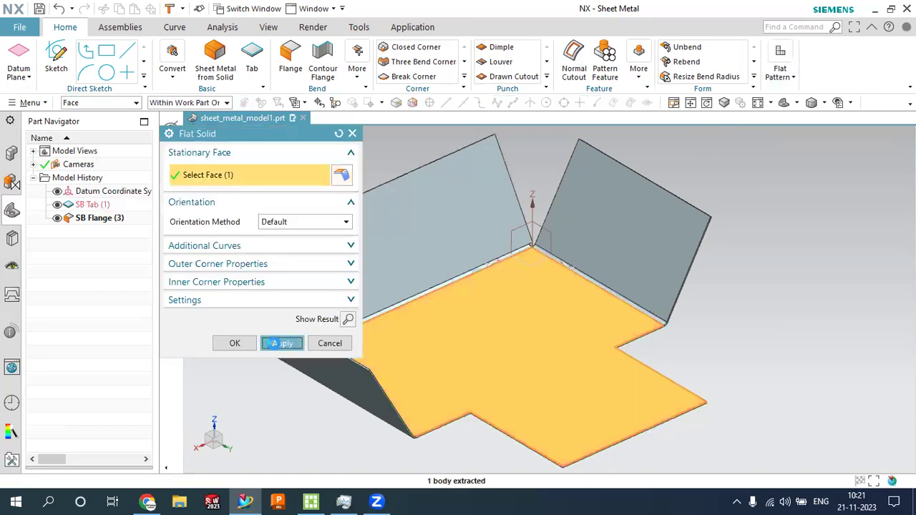
click(330, 344)
Hide the bent tab and flanges to inspect the flat solid, then show them again
click(322, 233)
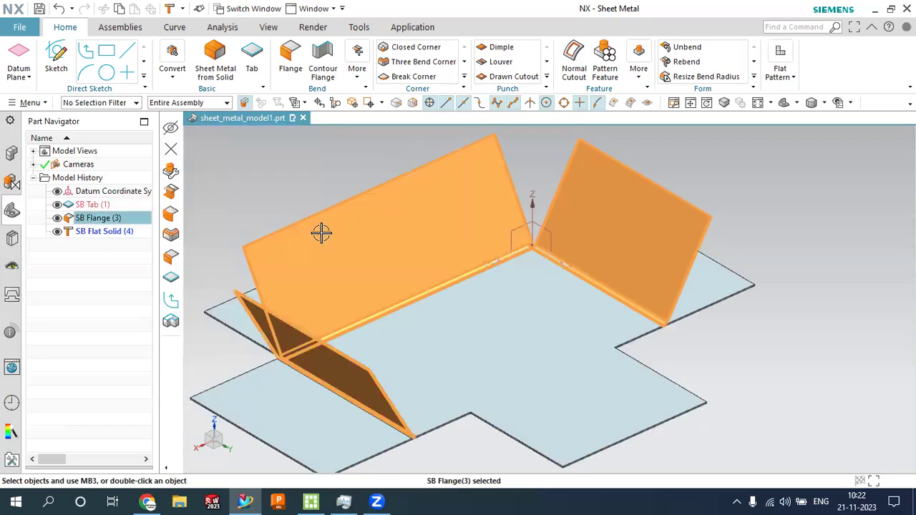
click(401, 213)
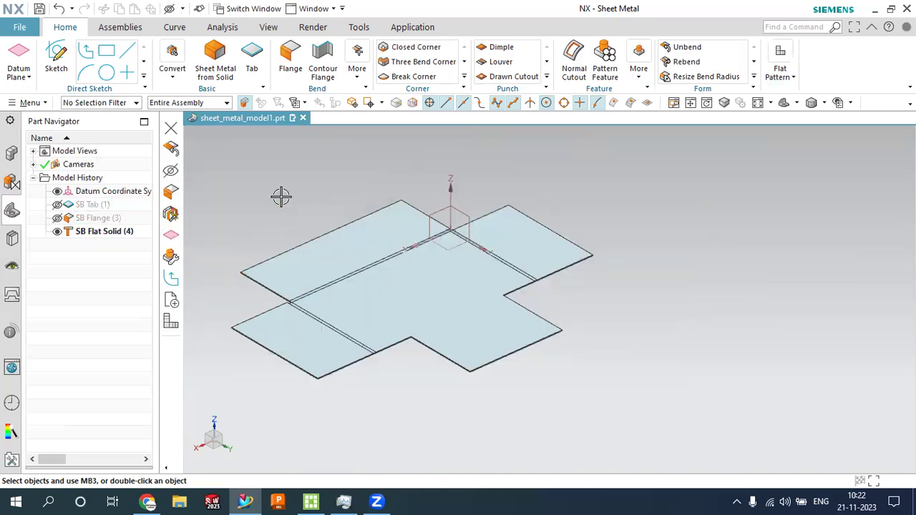
mouse_move(285, 223)
middle_down()
mouse_move(285, 233)
mouse_move(280, 206)
middle_up()
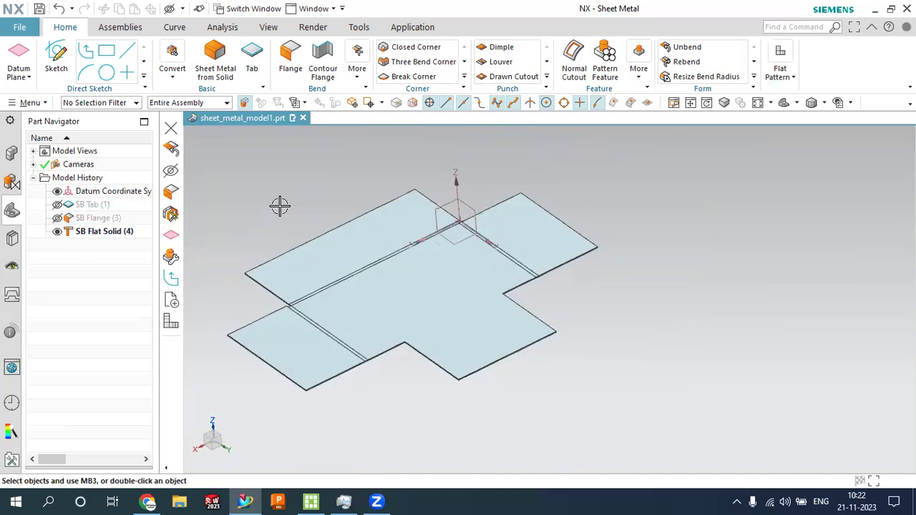
scroll(494, 216, up, 2)
middle_drag(537, 267, 492, 269)
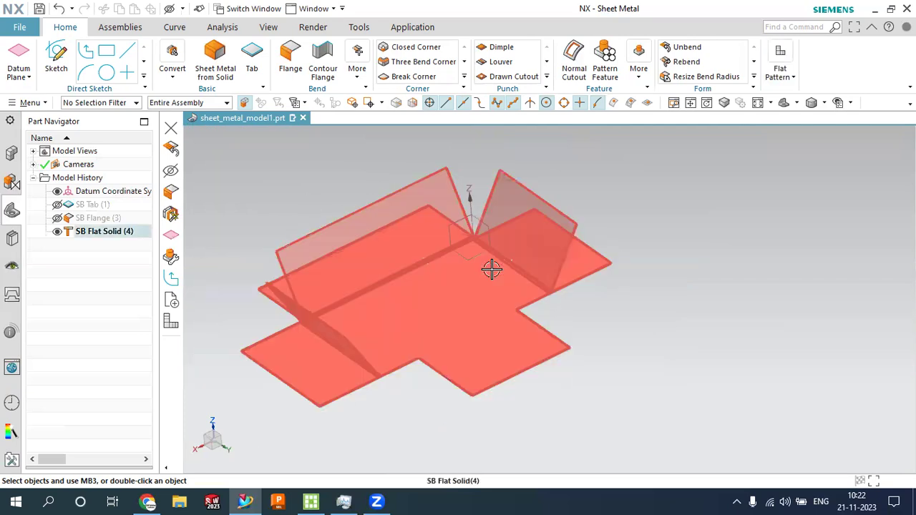
double_click(532, 226)
click(527, 370)
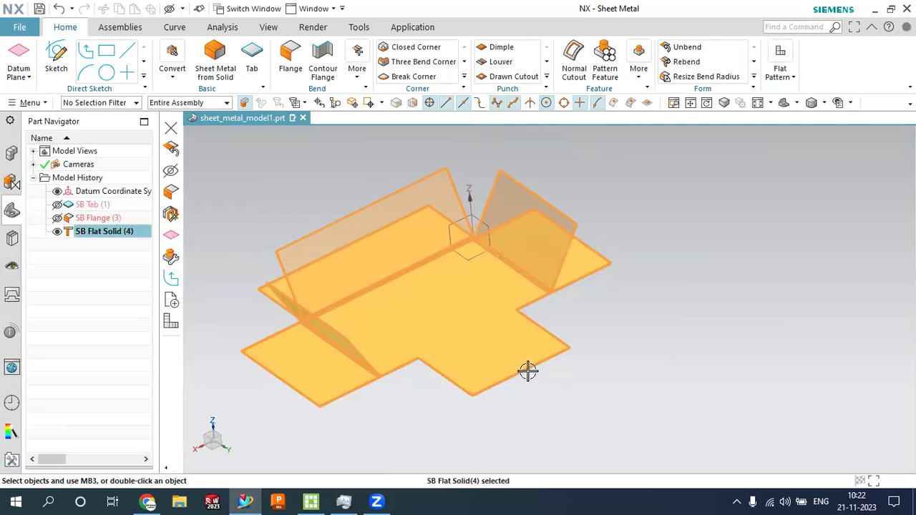
middle_drag(595, 348, 594, 348)
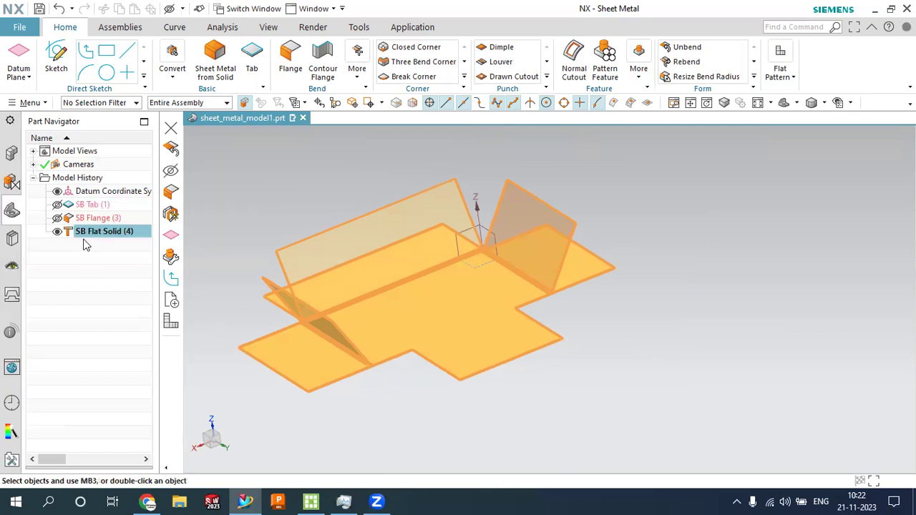
click(62, 228)
Hide and delete the SB Flat Solid feature
click(58, 233)
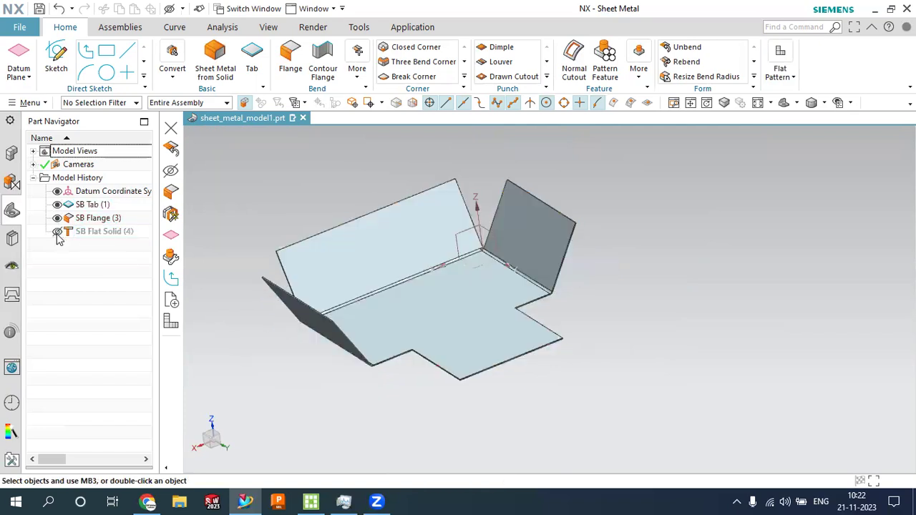
click(94, 234)
right_click(94, 234)
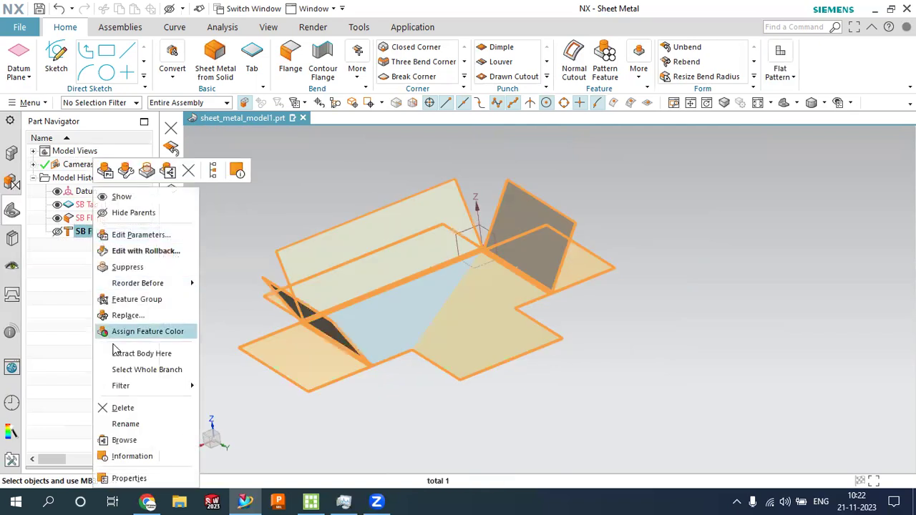
click(131, 408)
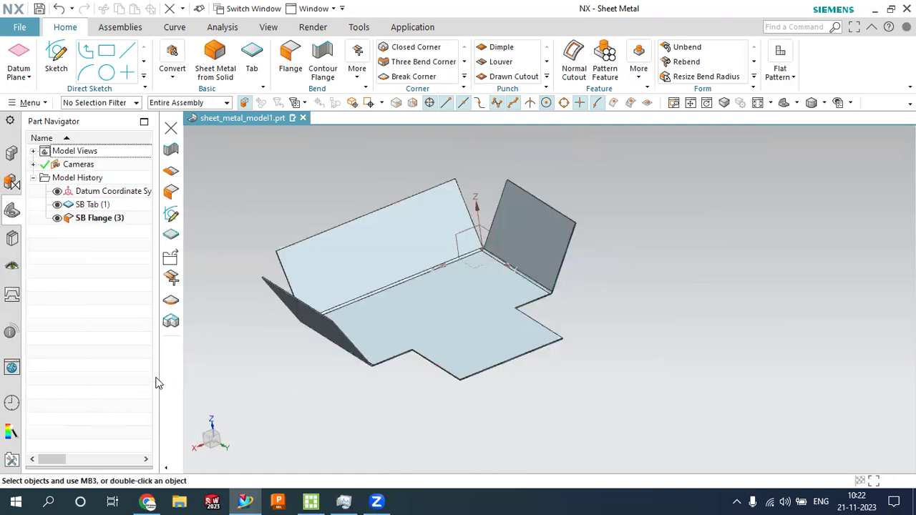
middle_drag(257, 351, 245, 320)
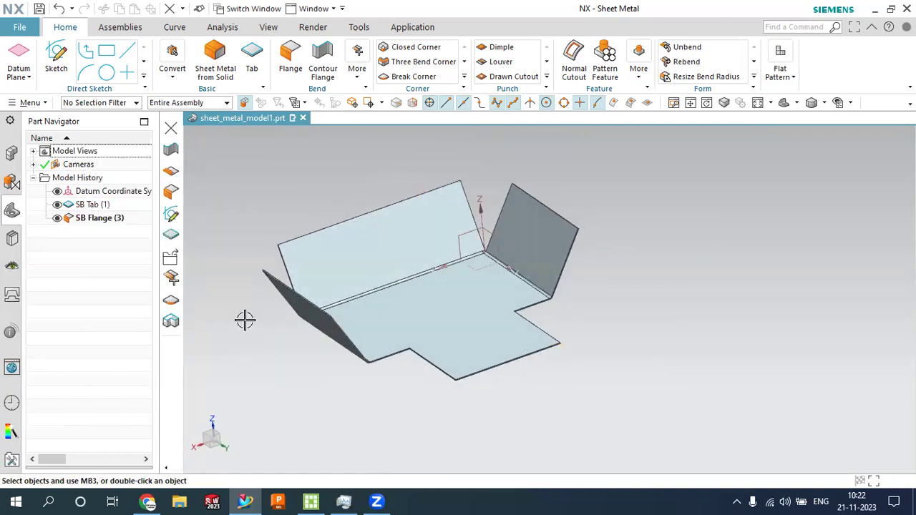
Delete SB Flange (3), leaving only SB Tab (1)
click(99, 219)
right_click(100, 219)
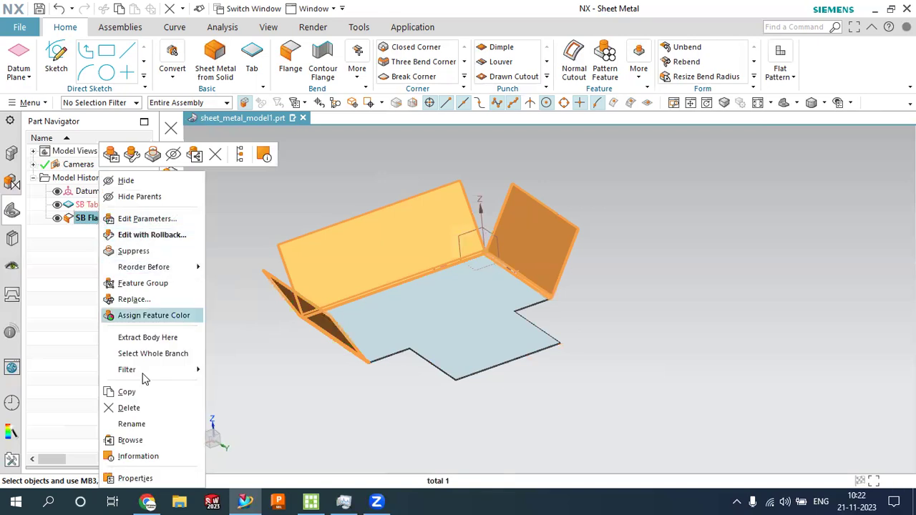
click(131, 408)
middle_drag(262, 255, 265, 247)
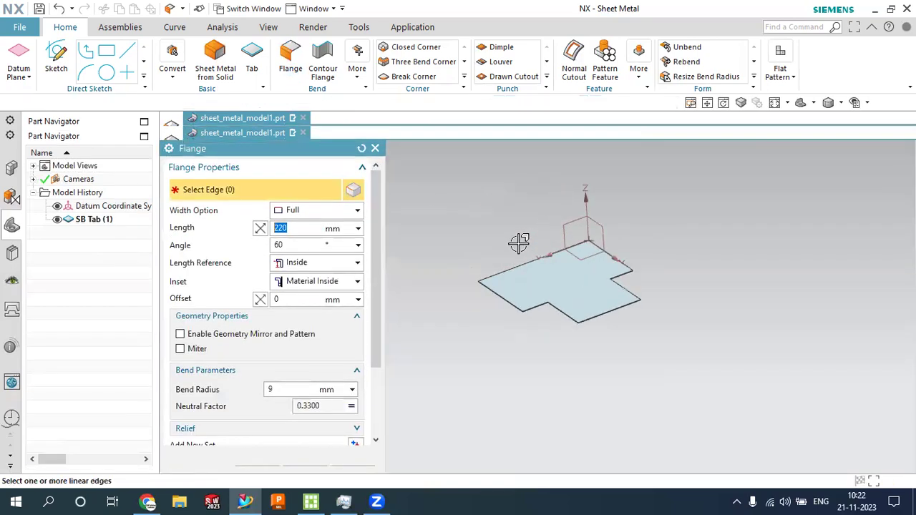
Select three tab edges for 220 mm, 60° flanges and enable mitered corners
click(512, 280)
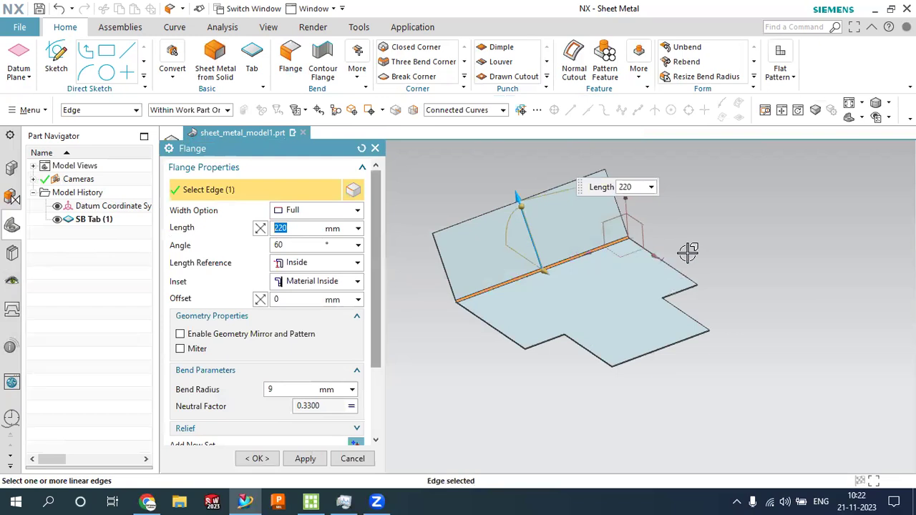
click(658, 260)
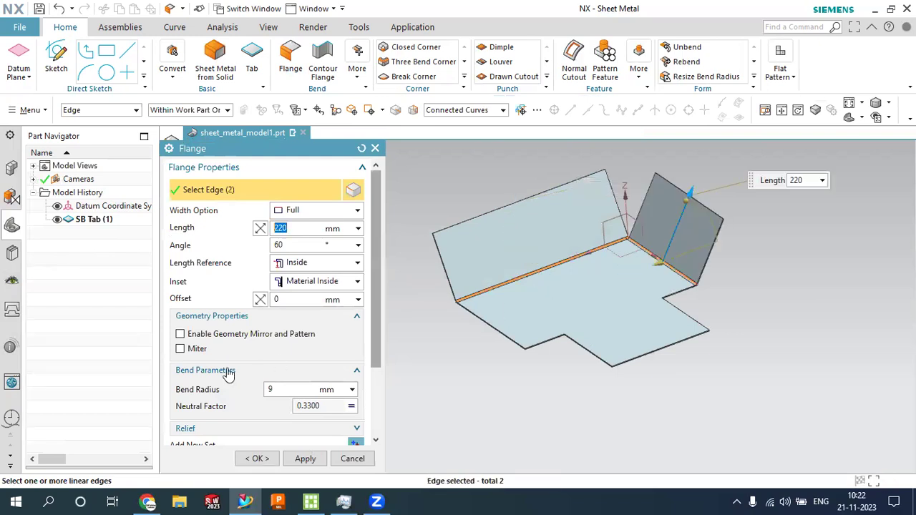
click(180, 349)
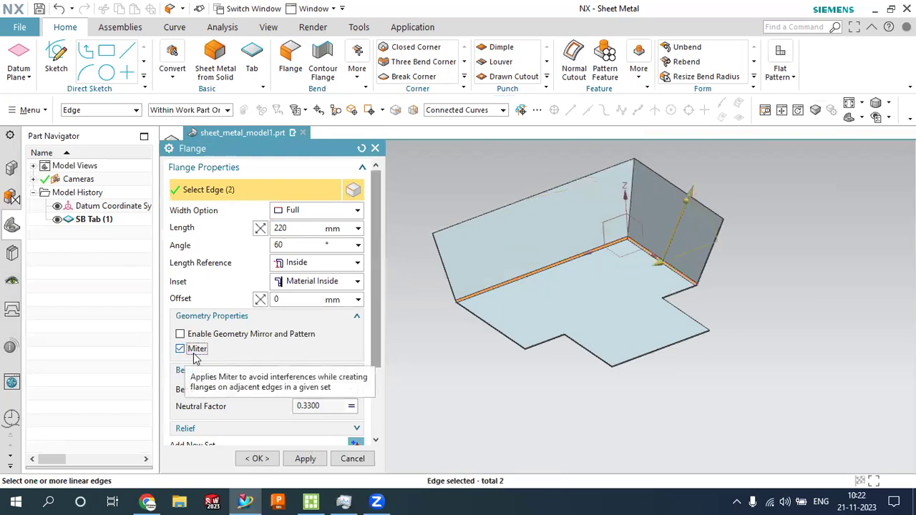
scroll(649, 193, up, 2)
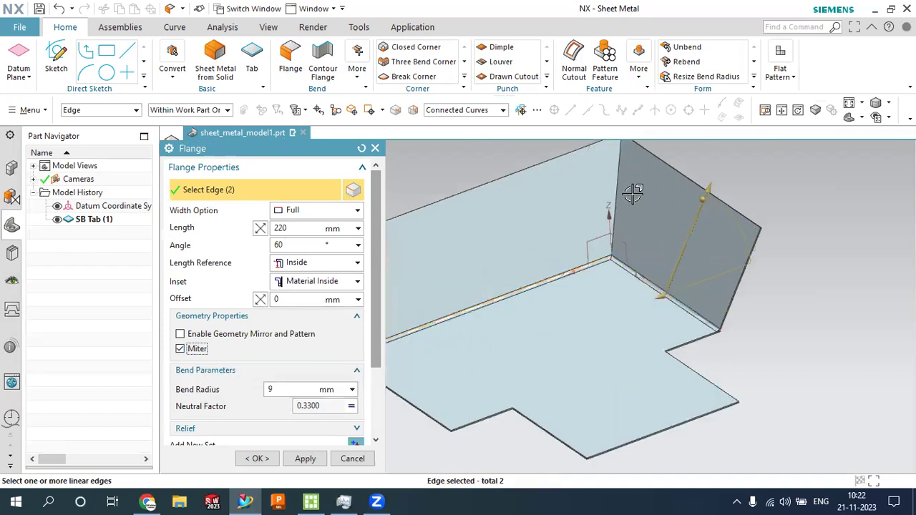
click(689, 343)
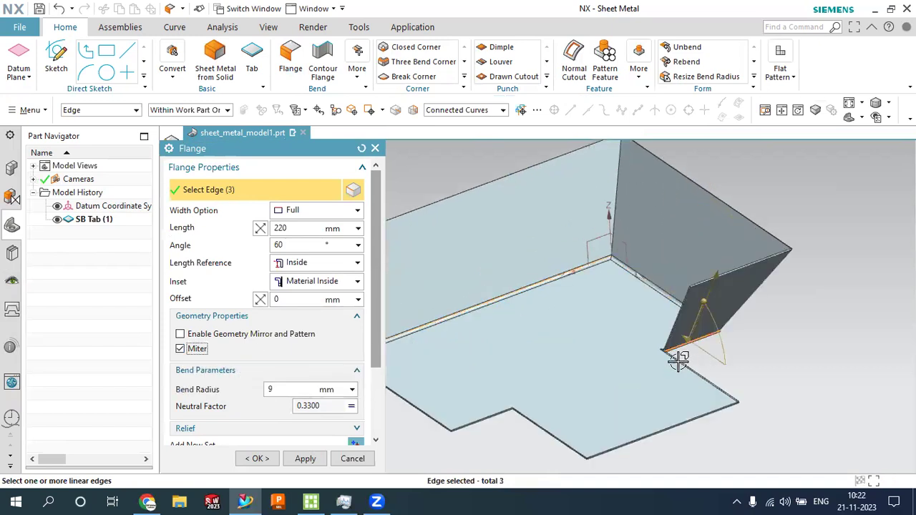
scroll(678, 361, down, 2)
middle_drag(678, 362, 630, 283)
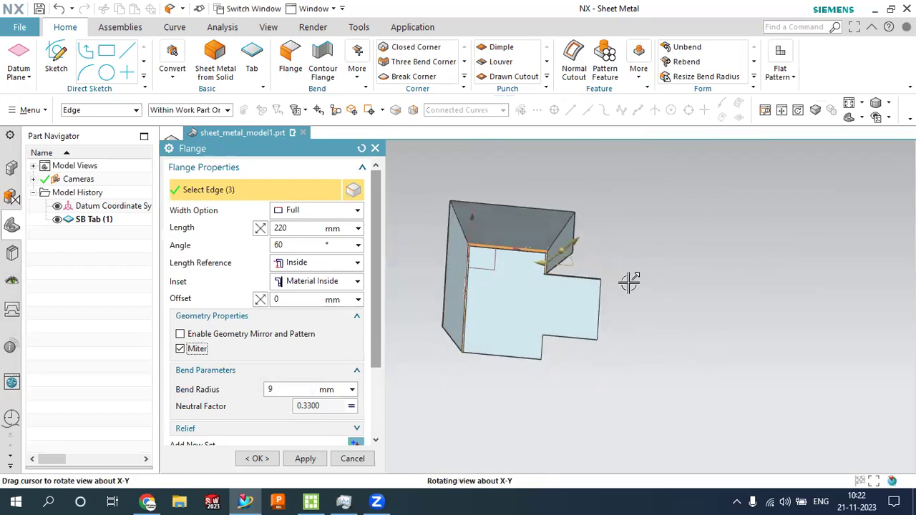
Compare miter off and on, add the bottom edge, and create SB Flange (5)
click(191, 351)
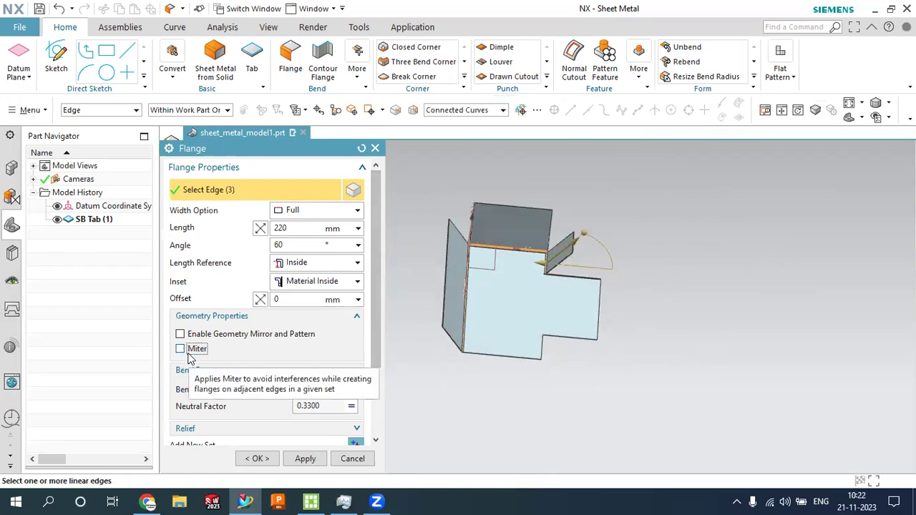
click(188, 350)
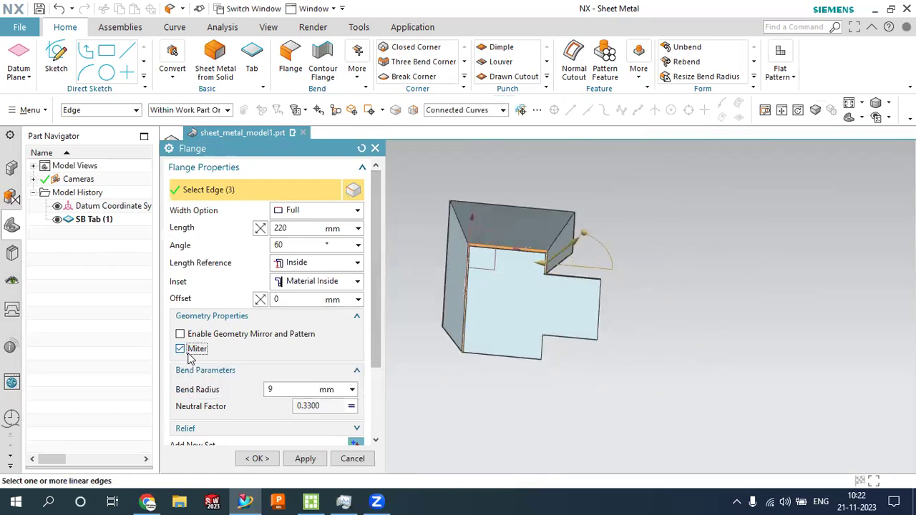
middle_drag(524, 301, 485, 333)
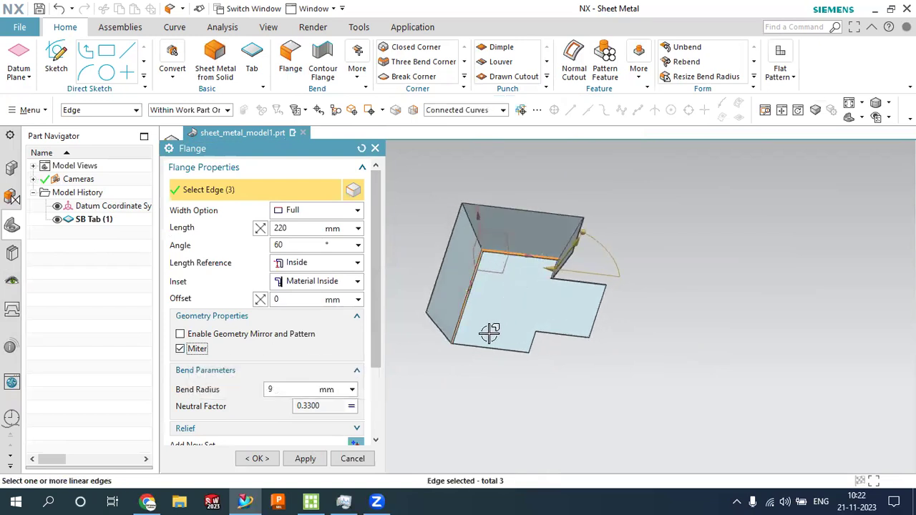
click(484, 349)
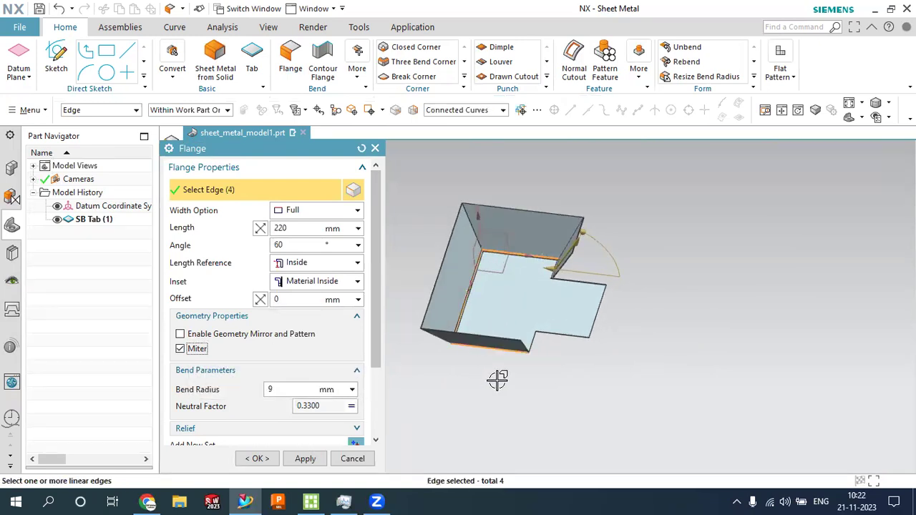
mouse_move(556, 368)
middle_down()
mouse_move(481, 337)
mouse_move(520, 338)
mouse_move(518, 351)
middle_up()
click(269, 462)
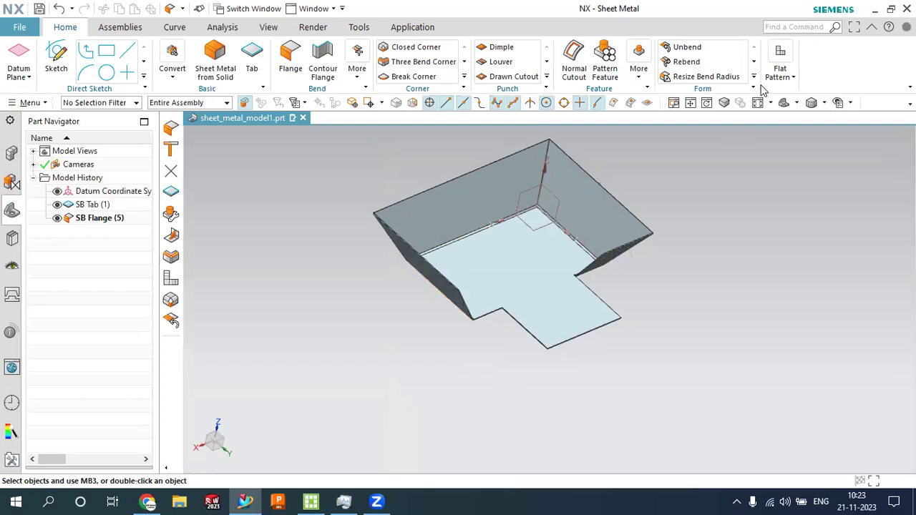
Create SB Flat Solid (6) from the base face and hide SB Flange (5) to show the blank
click(781, 74)
click(781, 104)
click(549, 262)
click(282, 344)
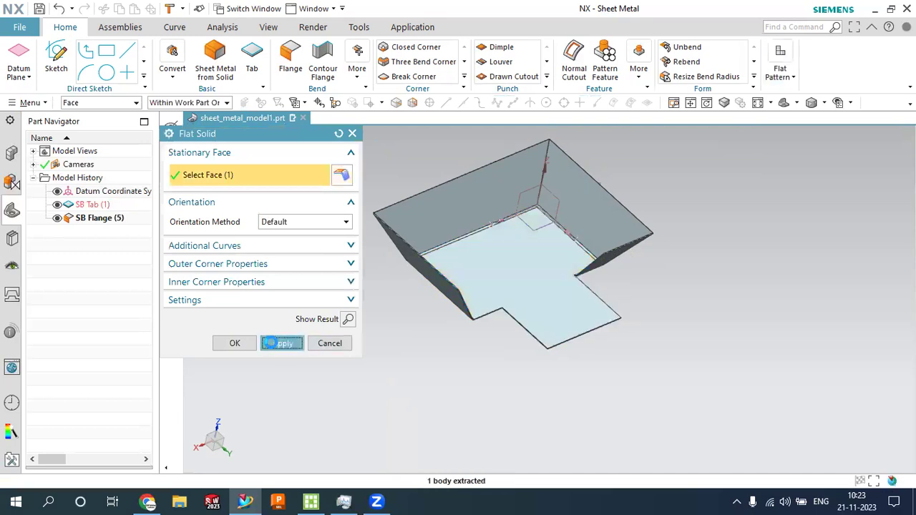
click(329, 344)
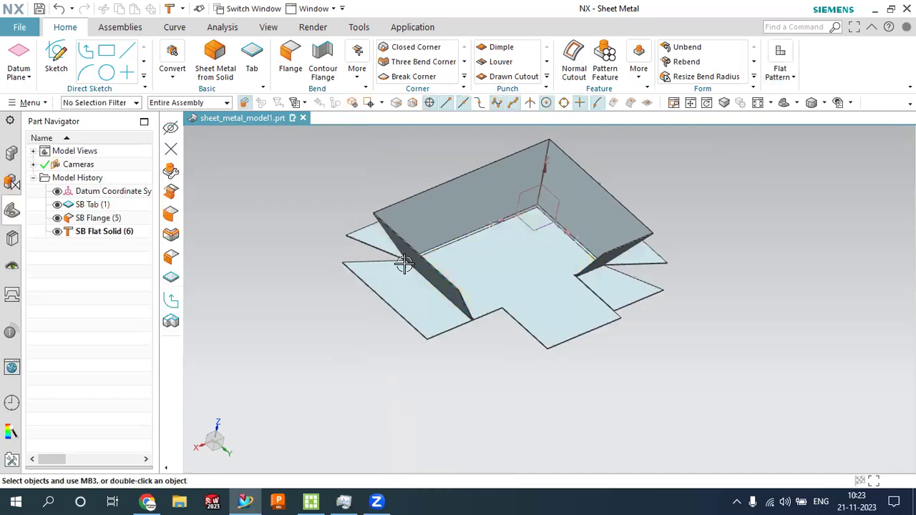
click(426, 203)
click(514, 182)
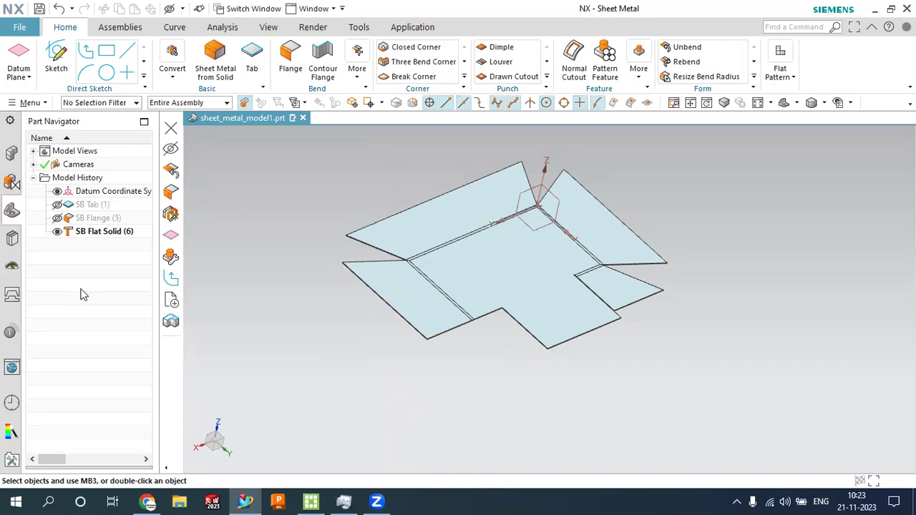
Delete SB Flat Solid (6) and show the tab and flange model again
click(109, 232)
right_click(109, 237)
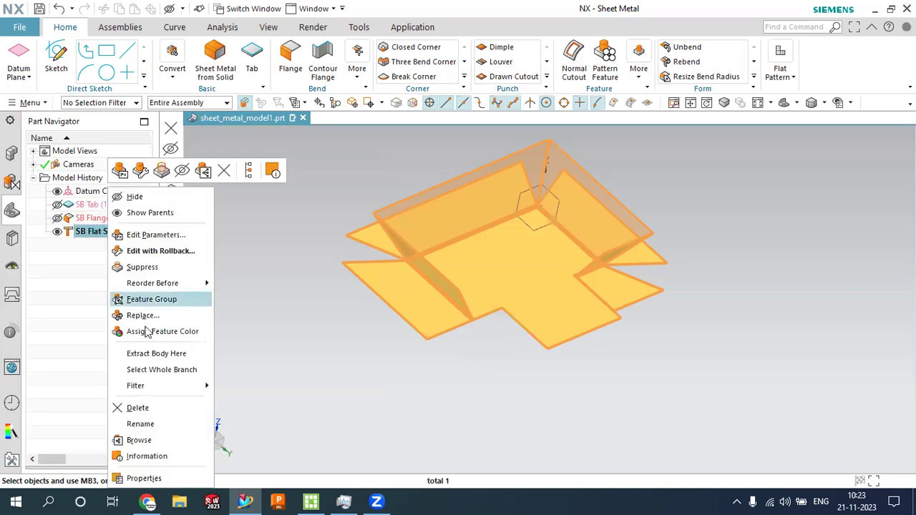
click(149, 408)
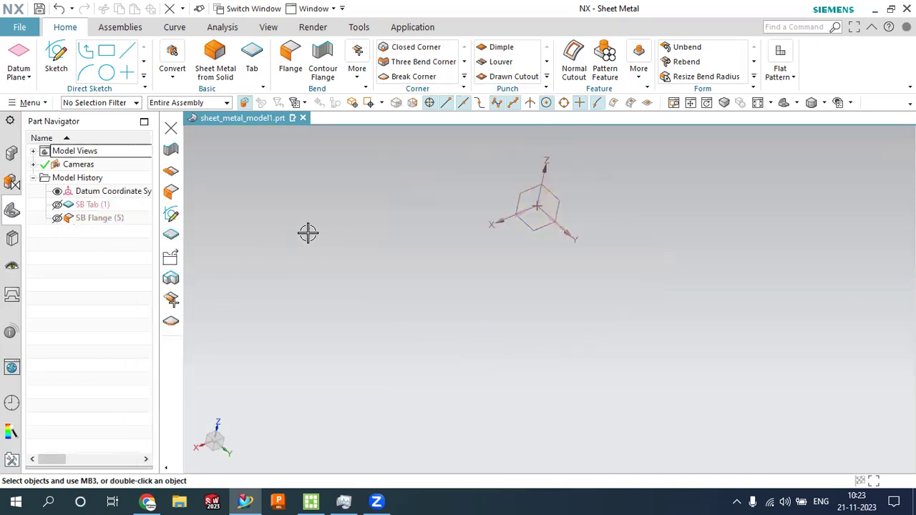
click(60, 222)
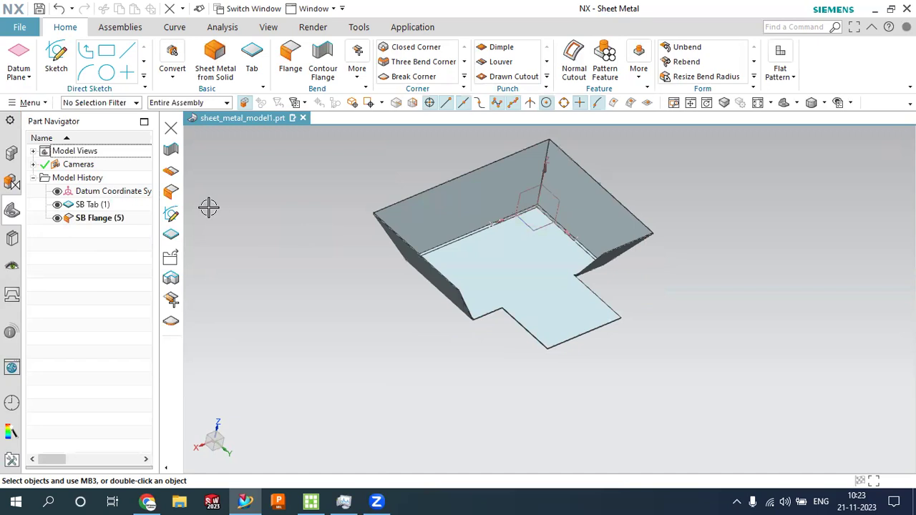
Delete SB Flange (5) so only SB Tab (1) remains
click(96, 218)
right_click(96, 218)
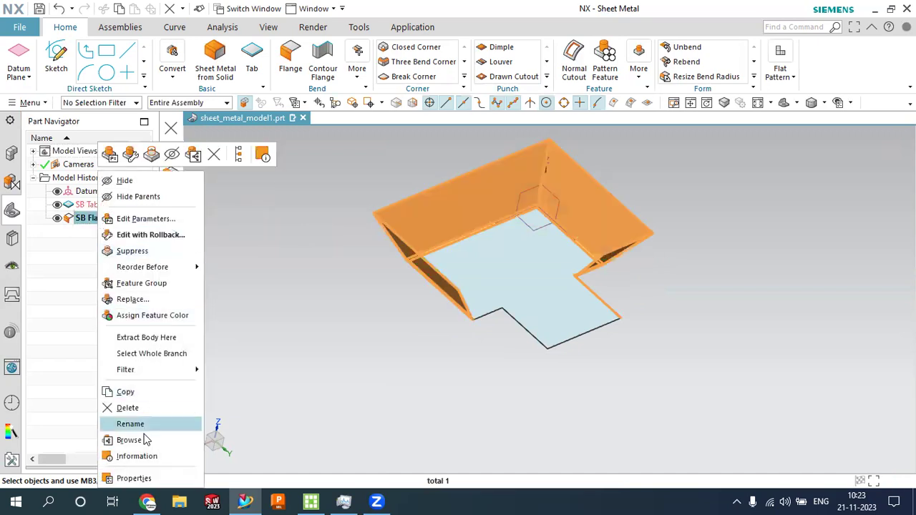
click(128, 408)
mouse_move(590, 246)
middle_down()
mouse_move(584, 230)
mouse_move(595, 244)
mouse_move(592, 236)
middle_up()
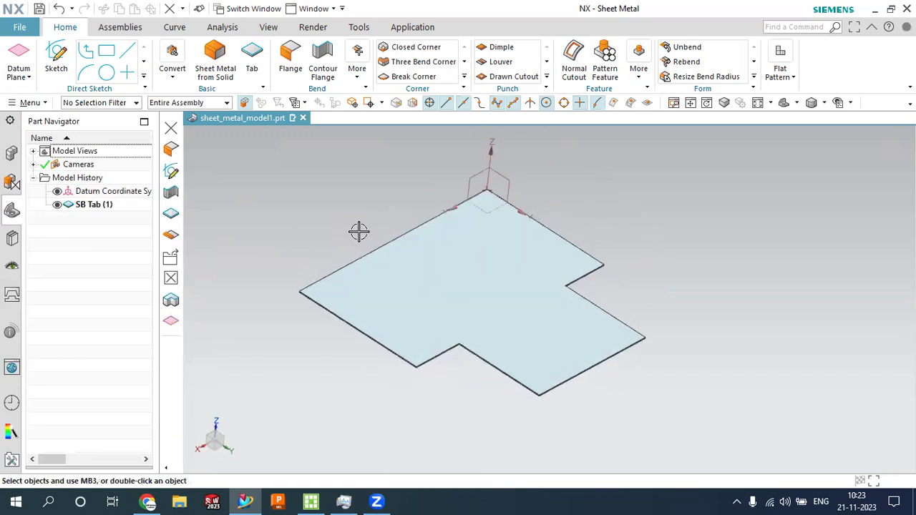
Start a Contour Flange and pick the tab's back edge as the sketch path
click(324, 54)
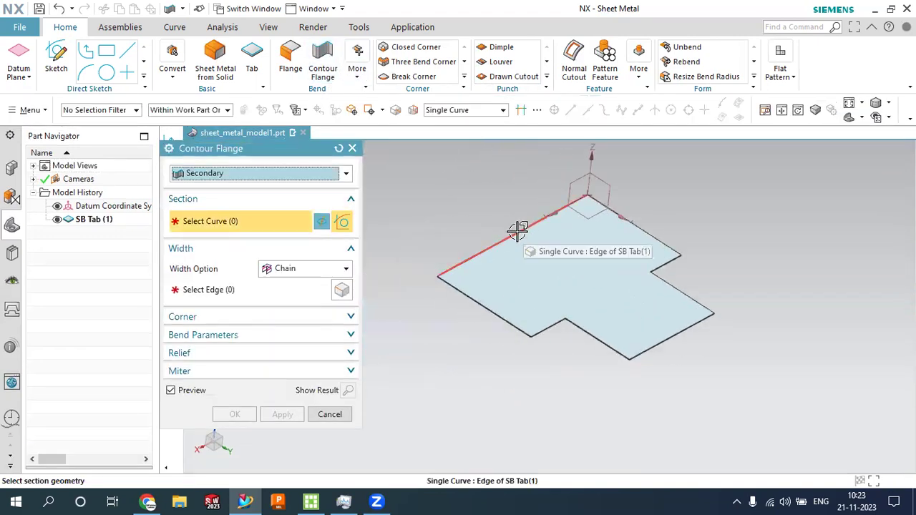
click(518, 230)
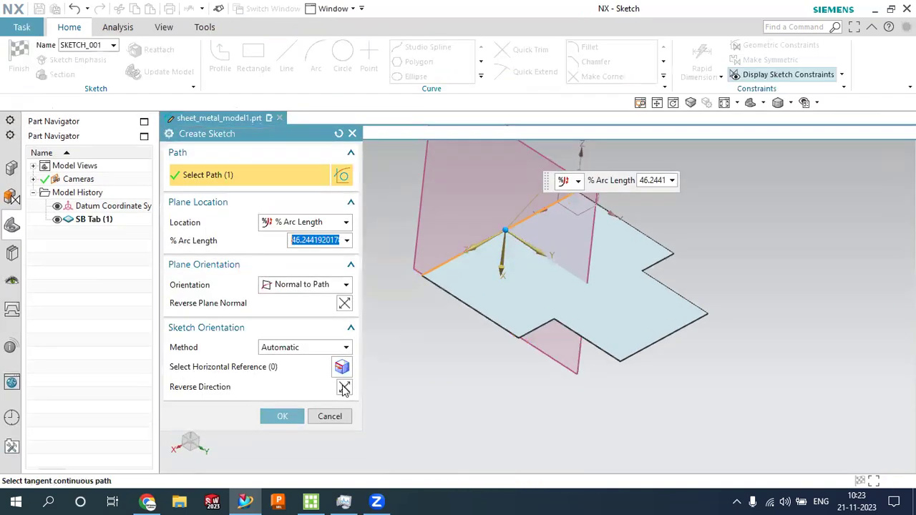
Sketch the five-segment stepped jog profile from the origin and finish the sketch
click(282, 432)
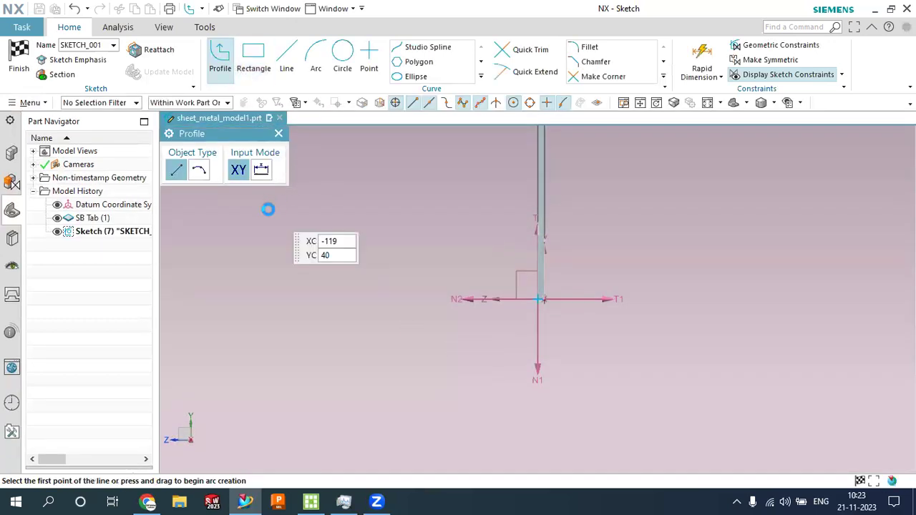
click(537, 300)
click(491, 316)
click(491, 349)
click(444, 352)
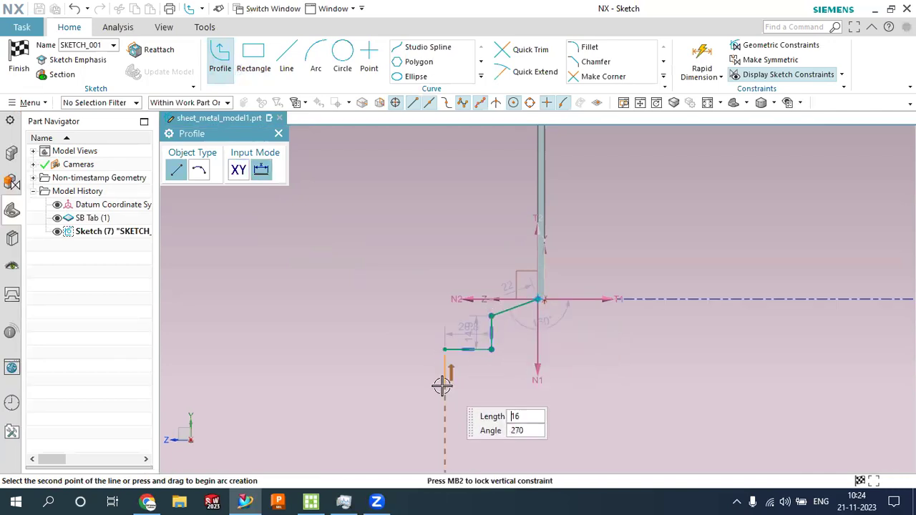
click(406, 386)
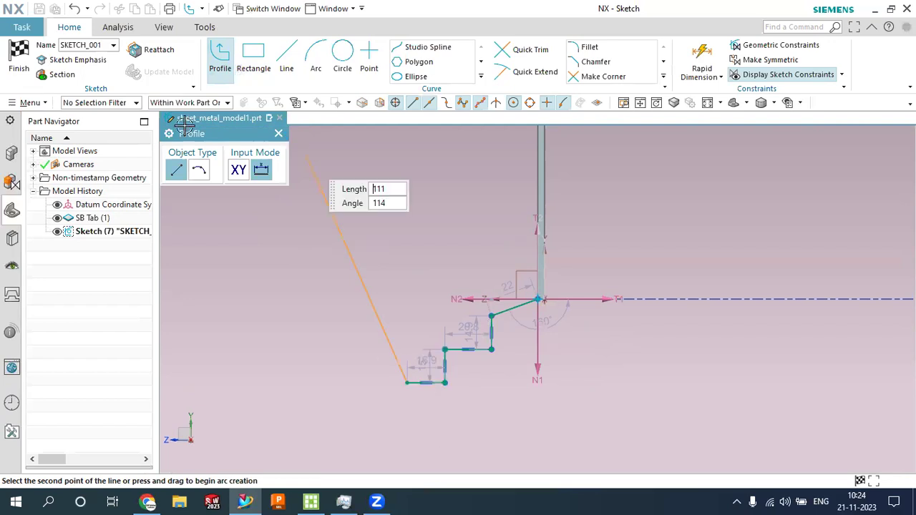
key(Escape)
click(19, 57)
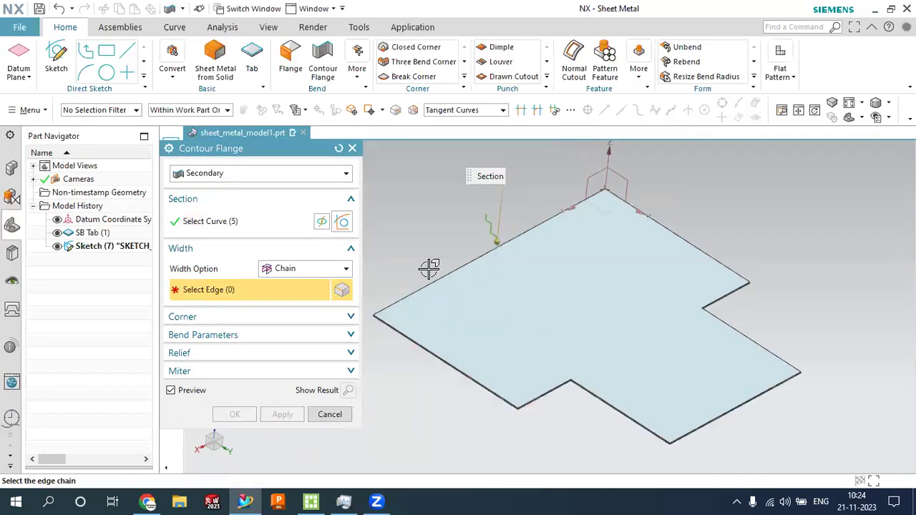
Chain the tab's top, right, notch and lower-right edges as the flange's width path
scroll(424, 269, up, 4)
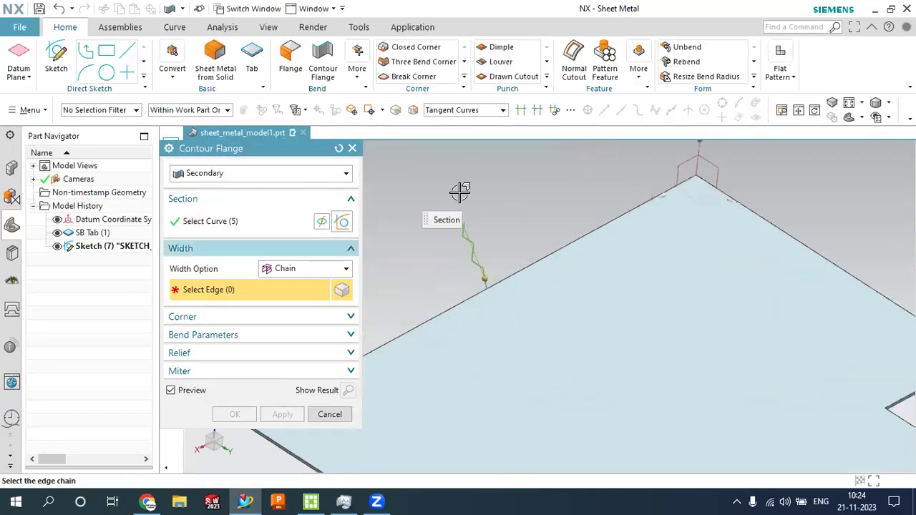
scroll(460, 194, down, 4)
scroll(458, 208, up, 1)
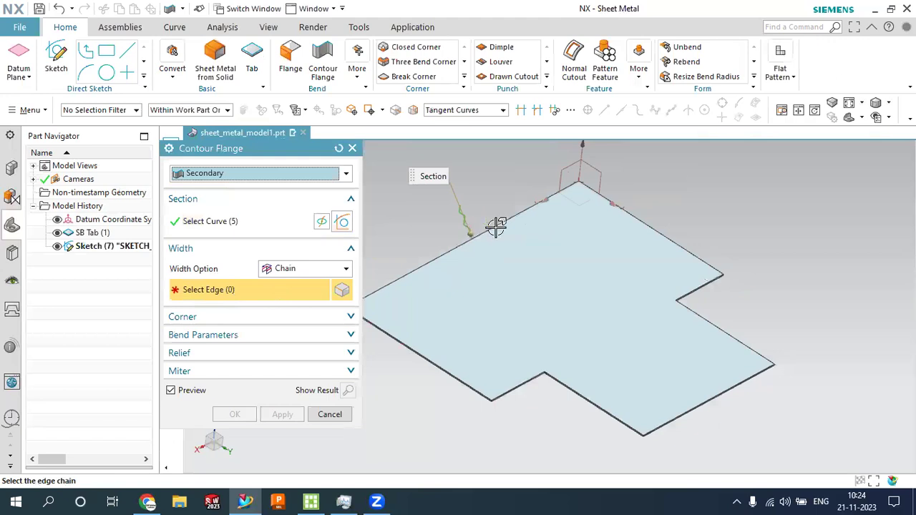
click(581, 206)
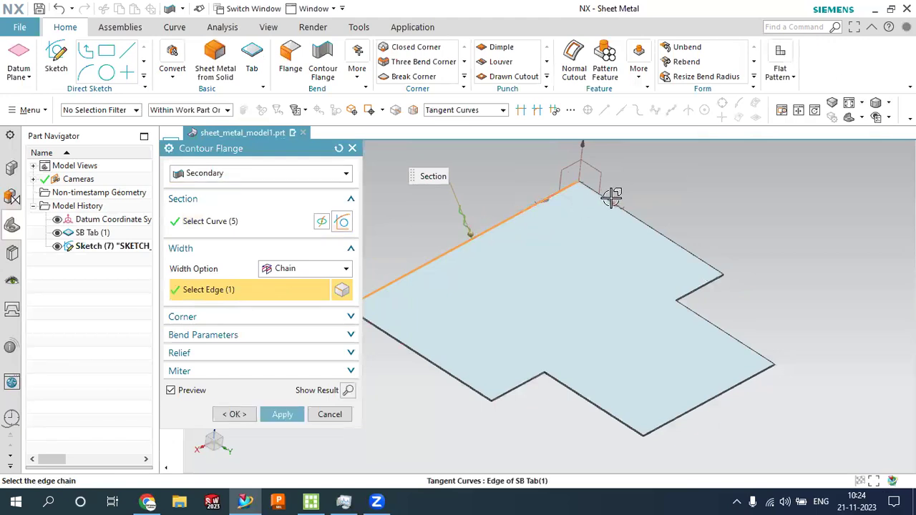
click(614, 200)
click(706, 261)
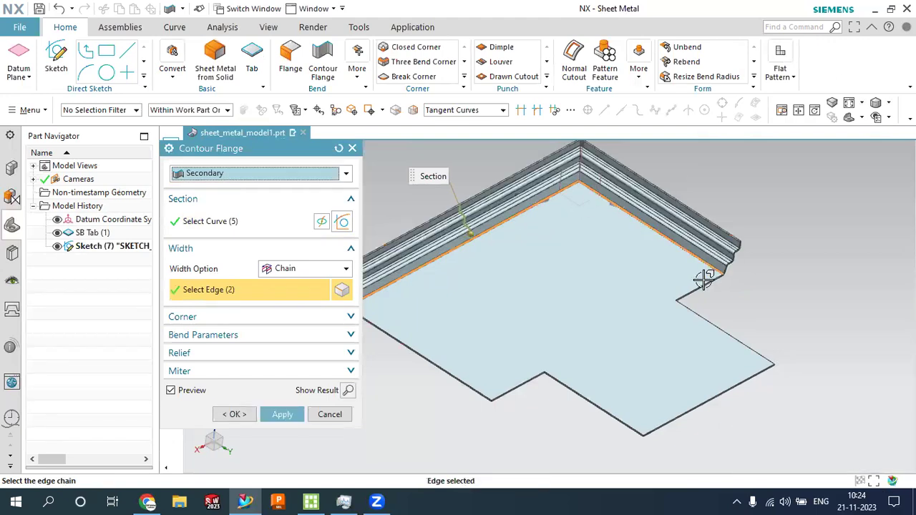
click(694, 279)
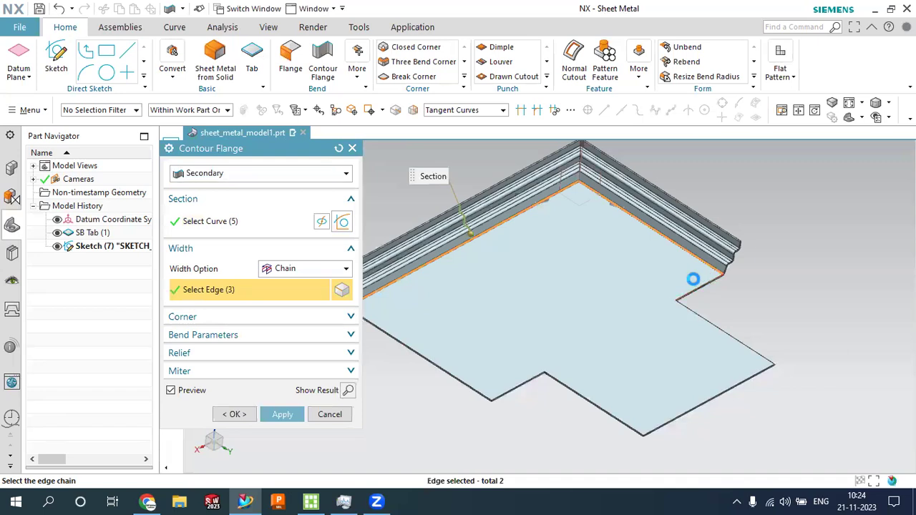
click(740, 338)
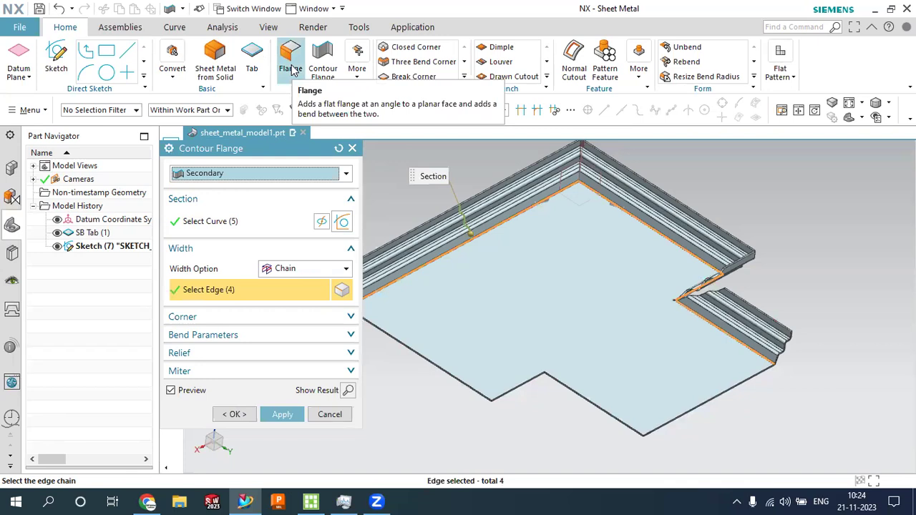
Create the secondary contour flange, then fit the whole part in view
click(242, 416)
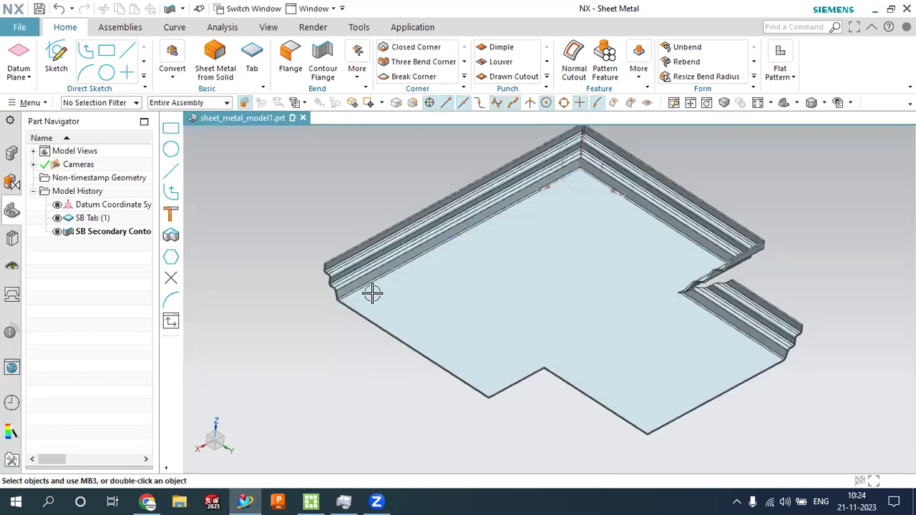
middle_drag(380, 266, 370, 278)
scroll(370, 278, down, 3)
scroll(364, 385, down, 2)
scroll(370, 444, up, 1)
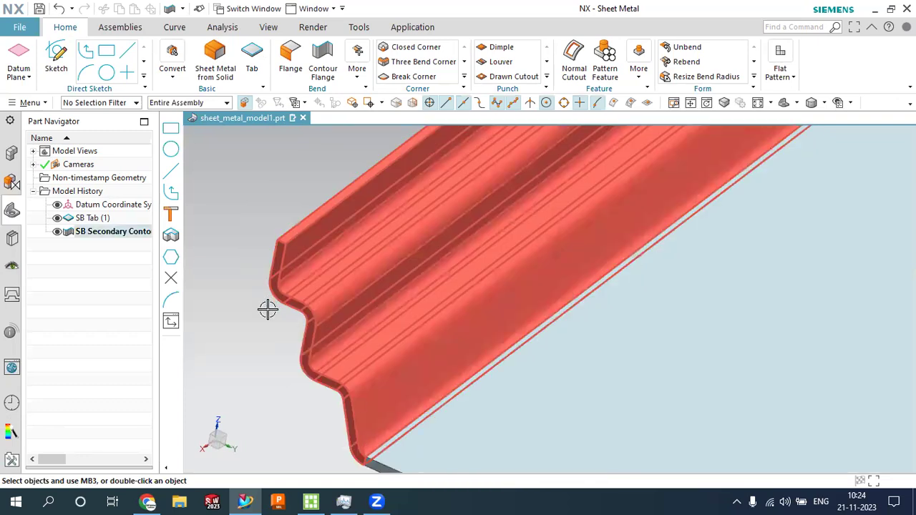
key(ctrl+f)
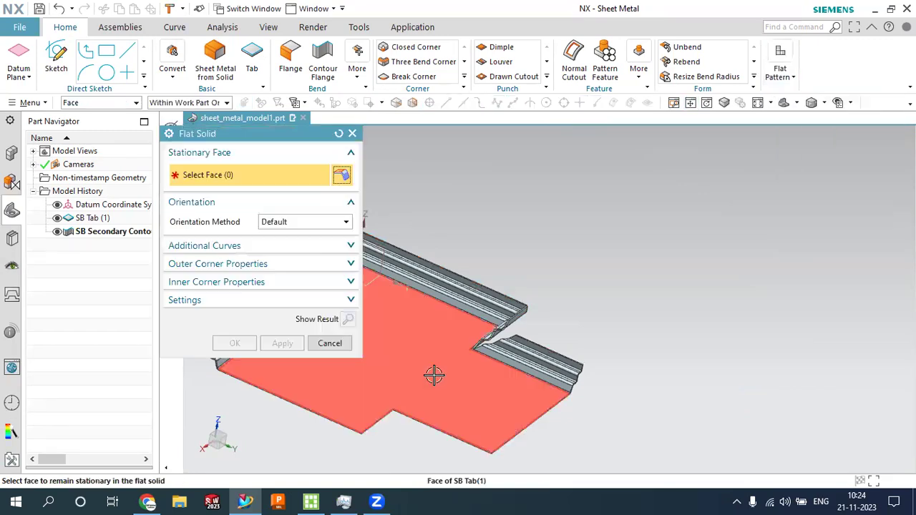
Create a flat solid from the tab face and hide the sheet-metal flange body
click(287, 344)
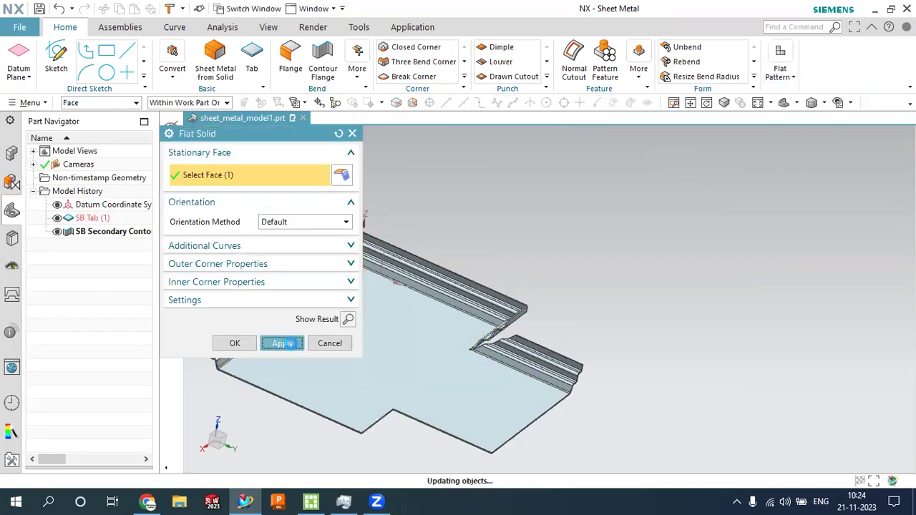
click(329, 344)
click(493, 287)
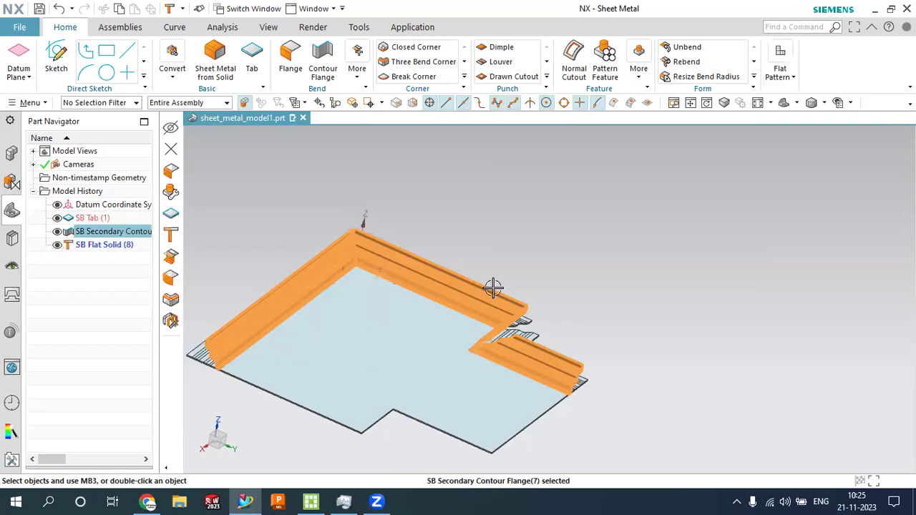
key(ctrl+b)
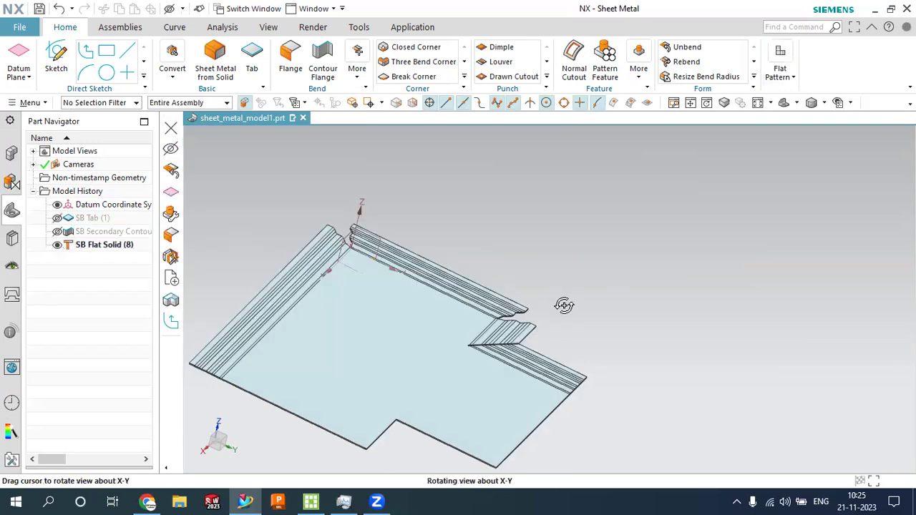
Orbit and zoom around the flat solid to inspect its corner and notch area
middle_drag(563, 305, 497, 284)
scroll(337, 211, up, 3)
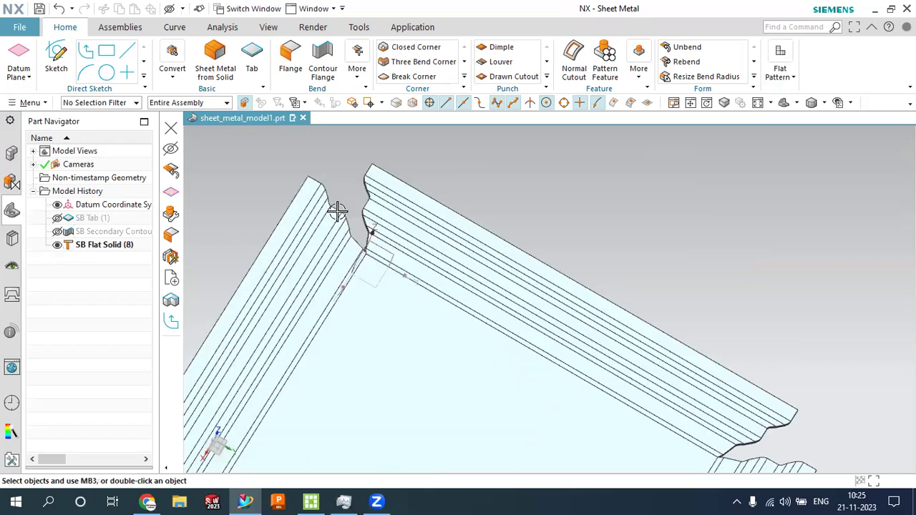
middle_drag(337, 211, 550, 227)
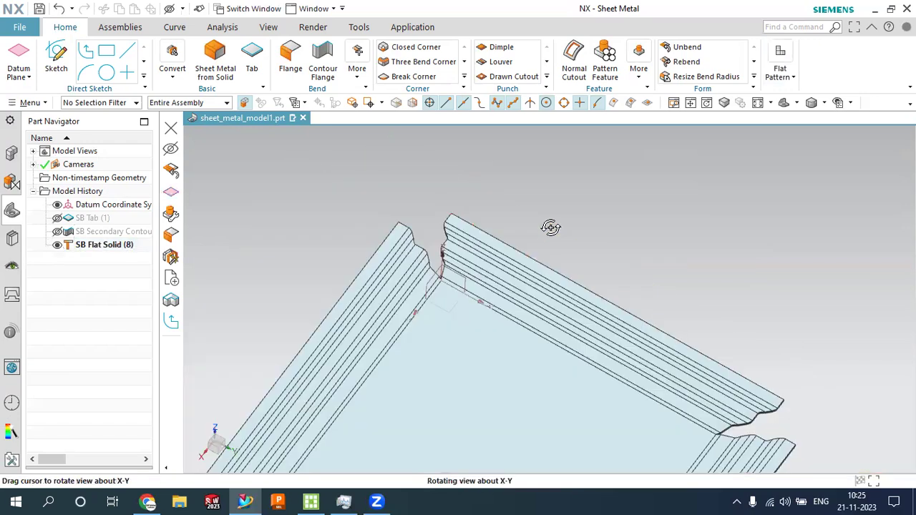
middle_drag(554, 224, 548, 221)
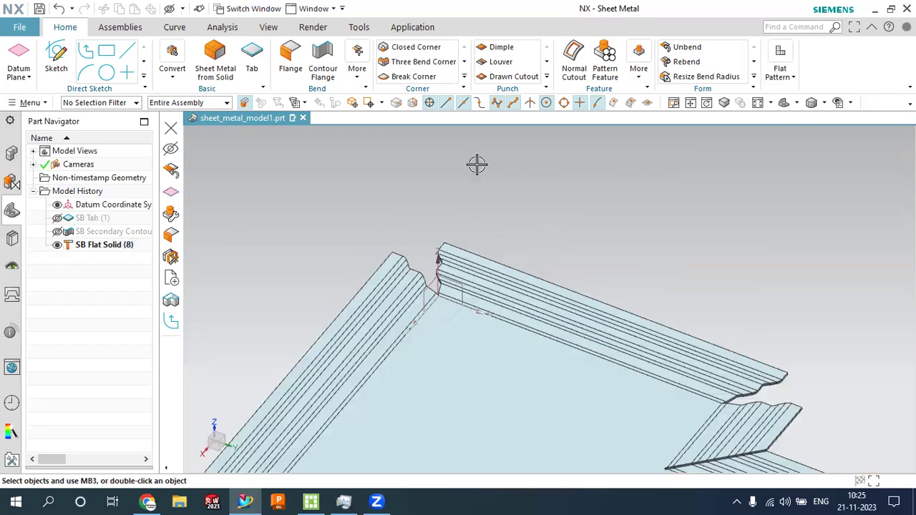
scroll(651, 258, down, 2)
mouse_move(652, 255)
middle_down()
mouse_move(668, 278)
mouse_move(657, 262)
middle_up()
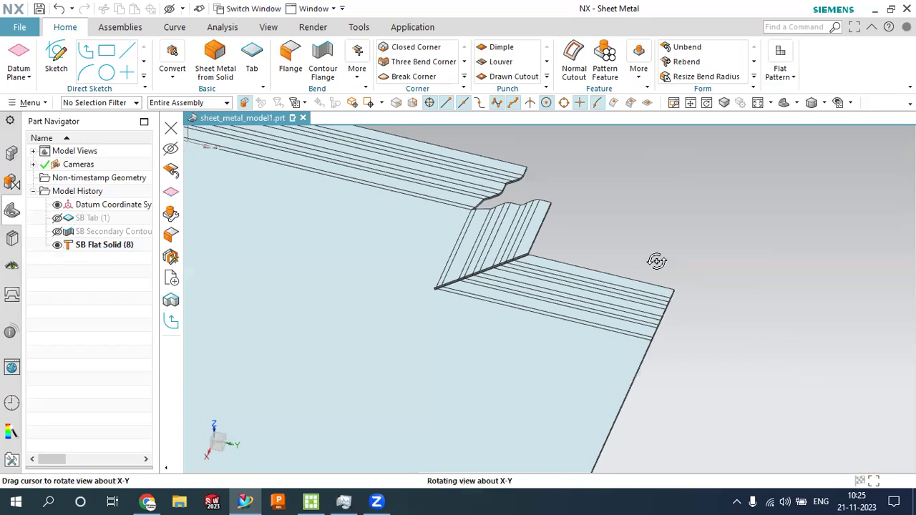
scroll(654, 265, down, 3)
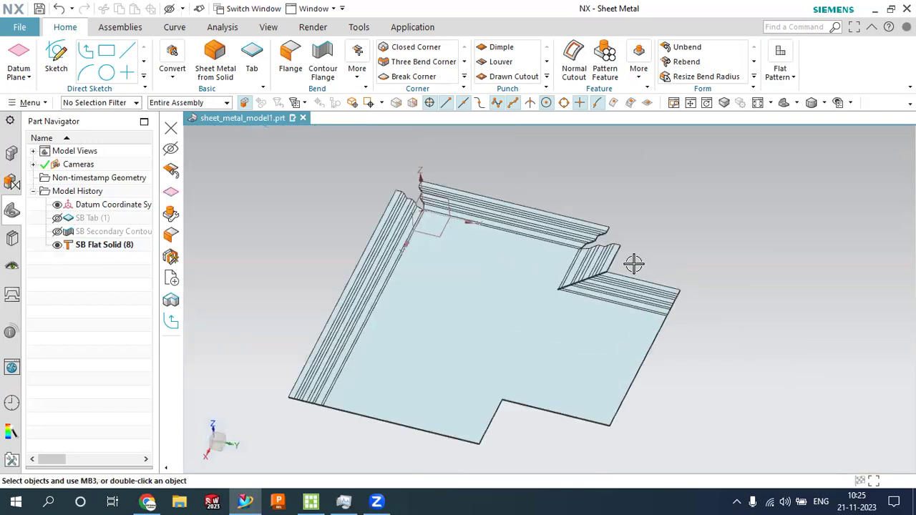
Delete the SB Flat Solid feature and show the sheet-metal part again
click(110, 250)
right_click(110, 252)
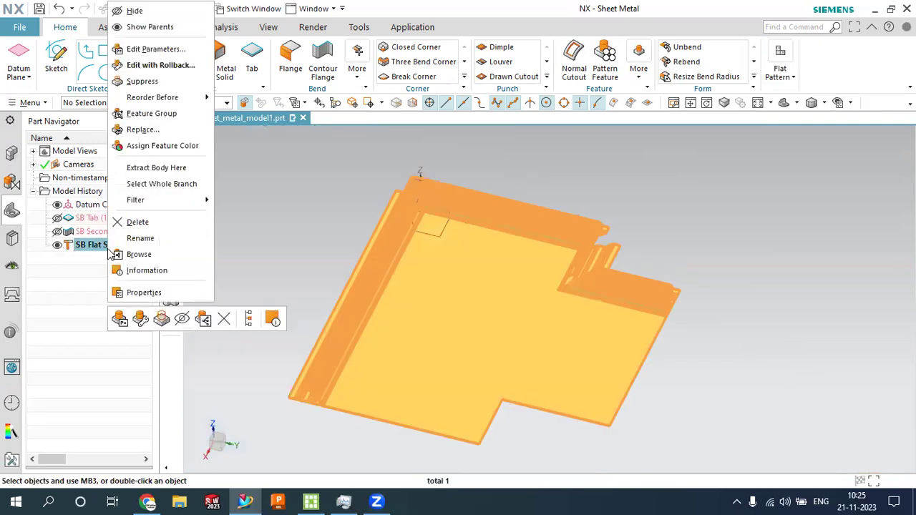
key(Delete)
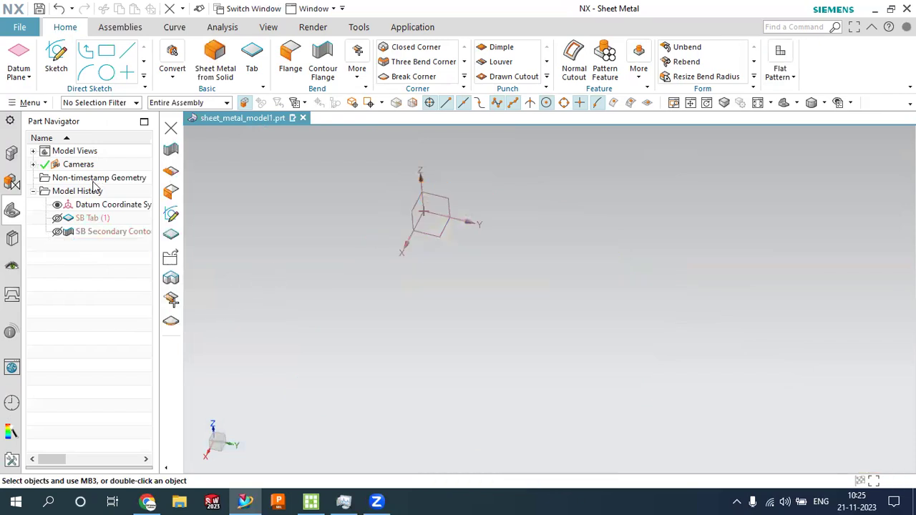
click(60, 218)
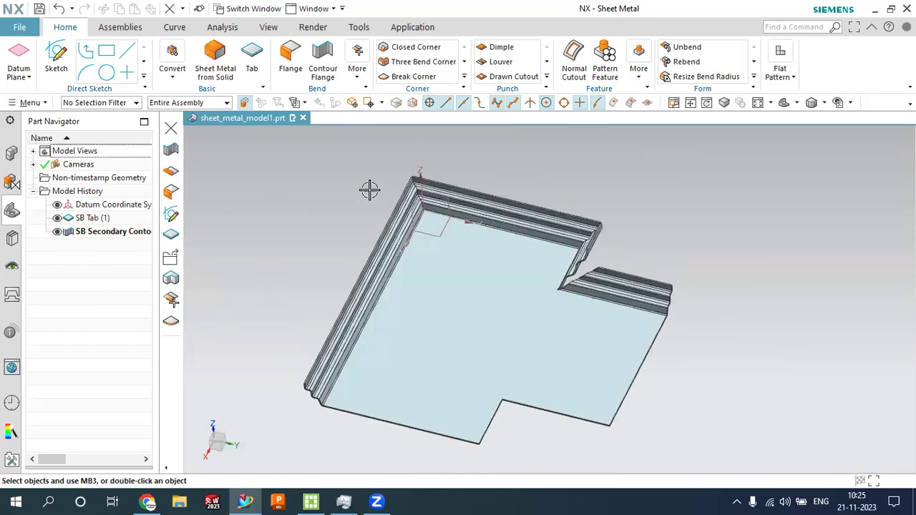
middle_drag(370, 191, 365, 184)
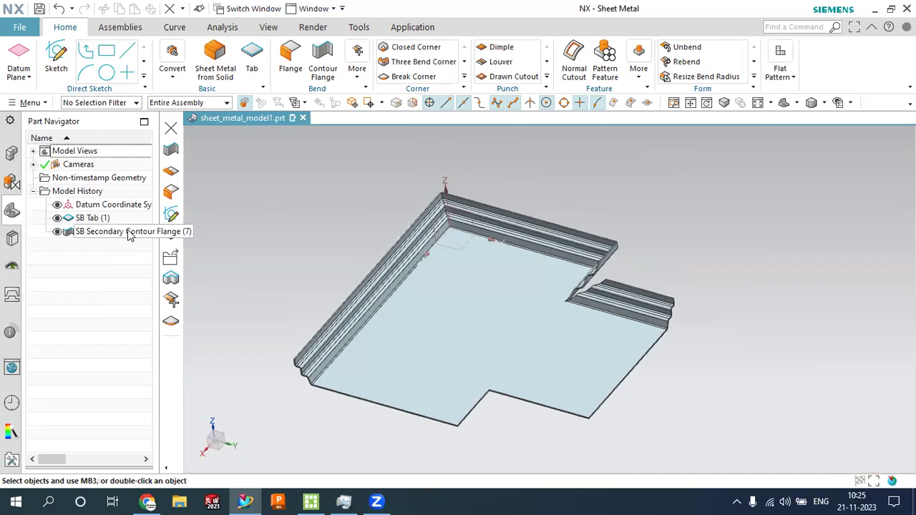
Delete the SB Secondary Contour Flange feature from the Part Navigator
click(130, 235)
right_click(130, 235)
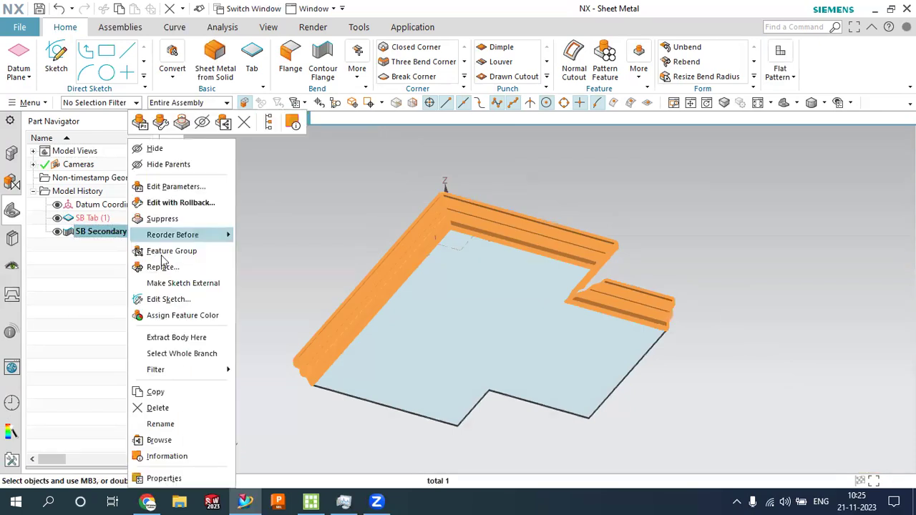
click(156, 407)
mouse_move(313, 284)
middle_down()
mouse_move(325, 279)
mouse_move(286, 153)
middle_up()
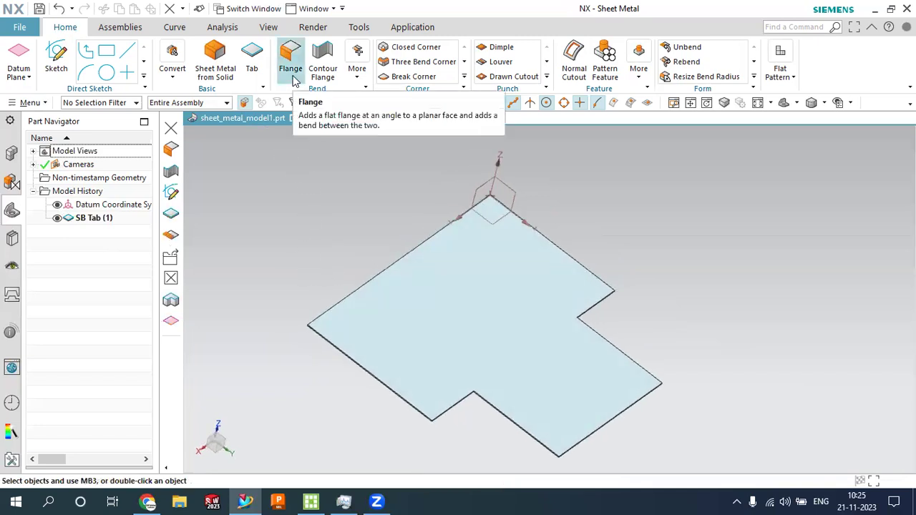
click(320, 63)
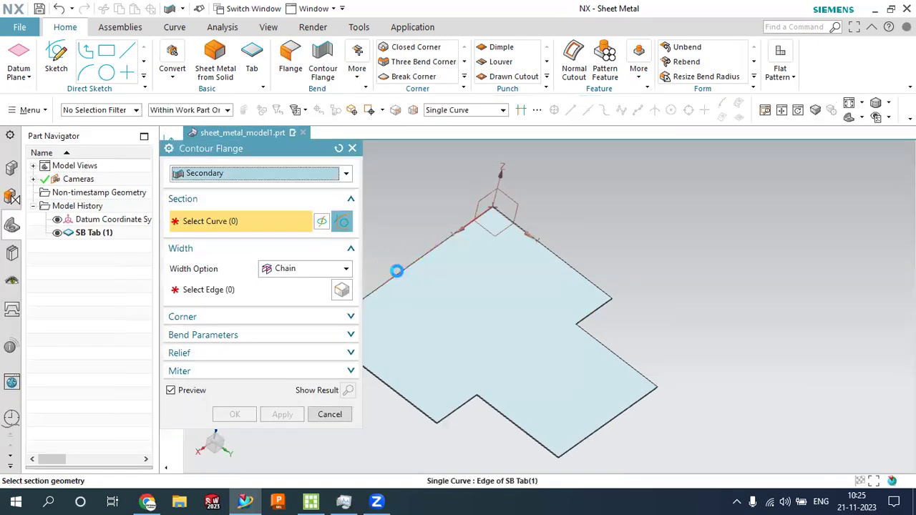
Sketch a stepped line profile from the datum origin on a plane normal to the tab edge
click(397, 271)
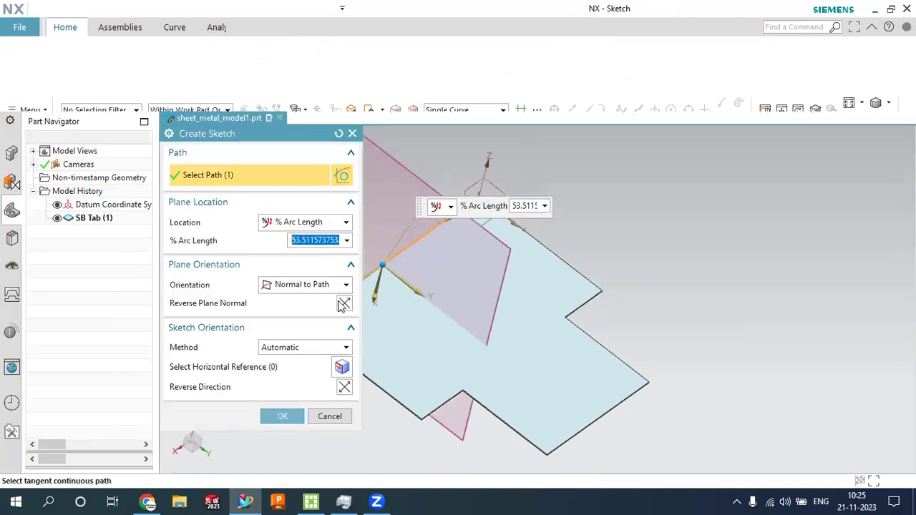
click(291, 437)
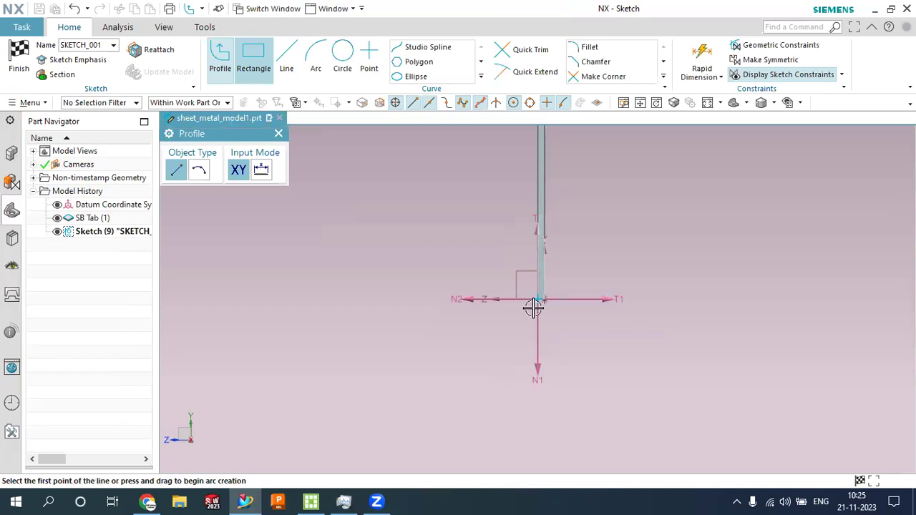
click(502, 306)
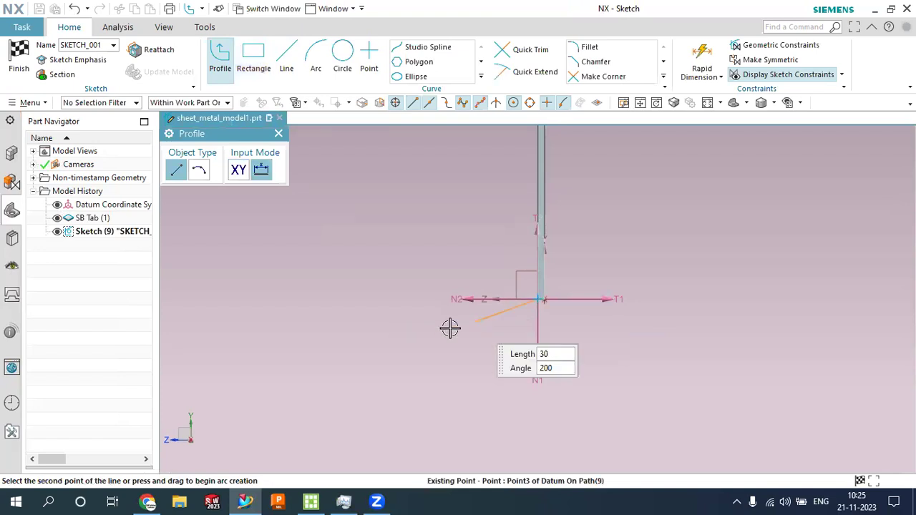
scroll(406, 345, down, 5)
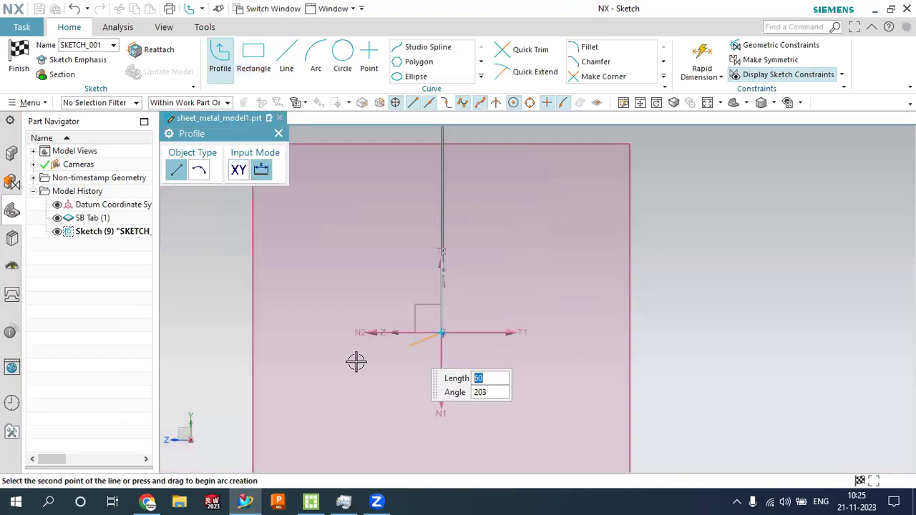
scroll(420, 395, up, 1)
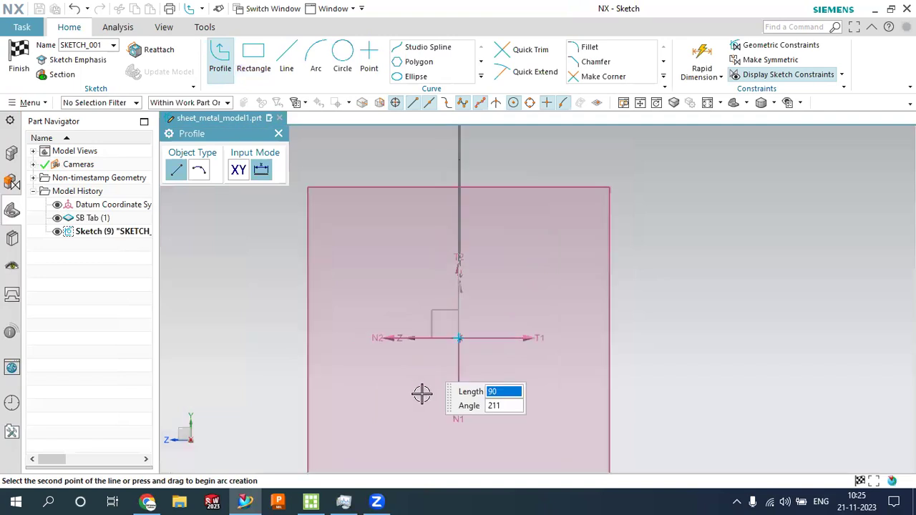
click(422, 394)
click(380, 399)
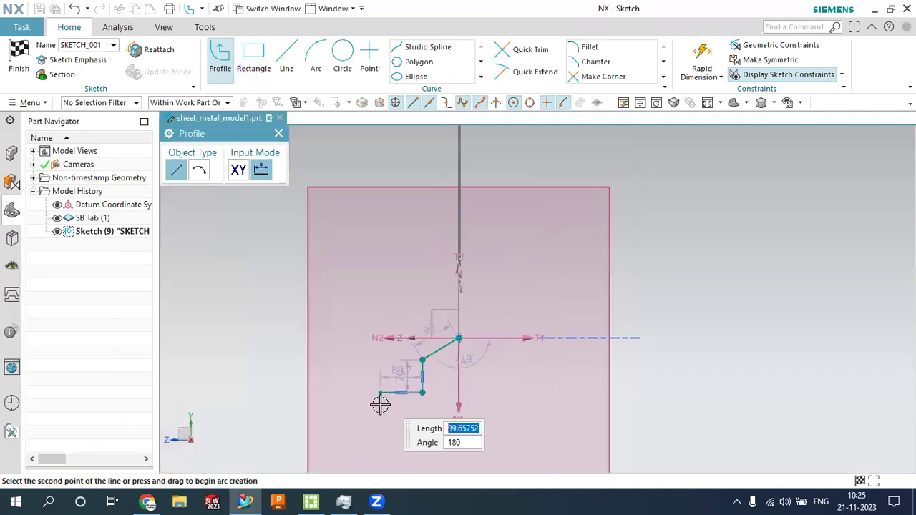
click(380, 406)
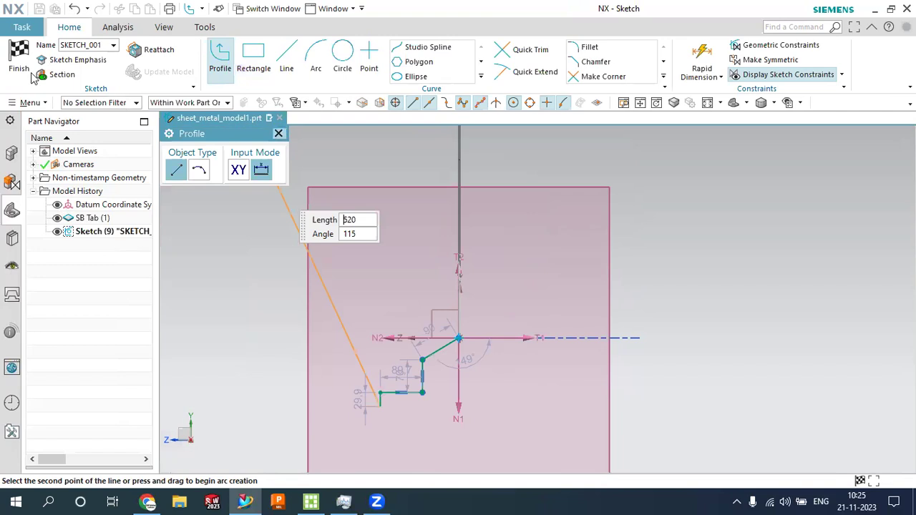
click(20, 67)
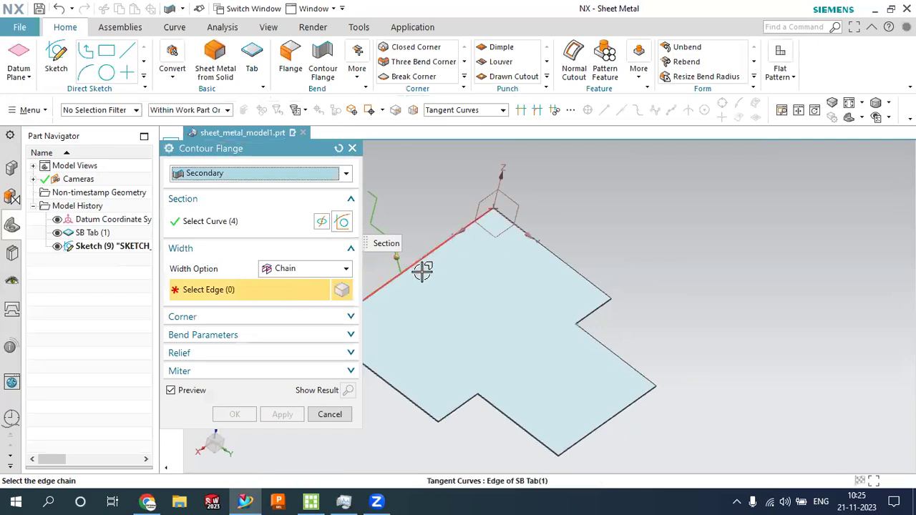
Chain six outer tab edges and create the stepped contour flange walls around the tab
click(422, 271)
click(405, 400)
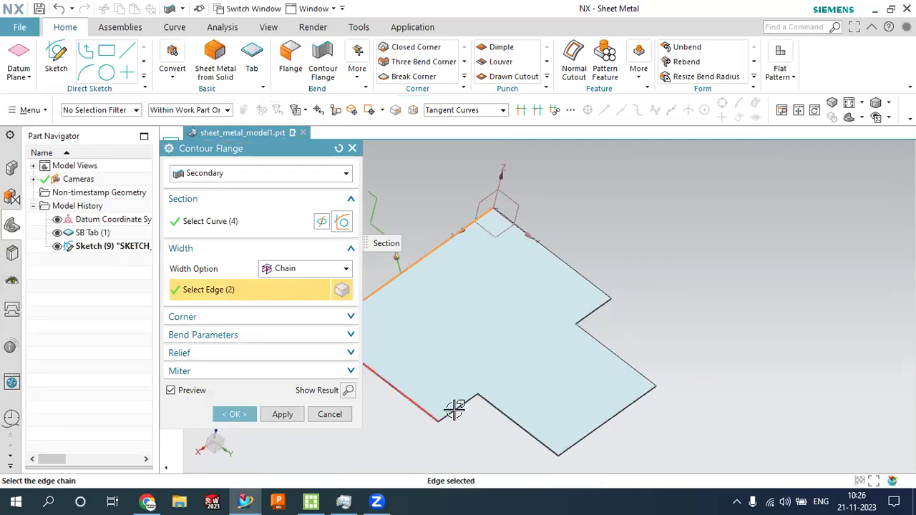
click(454, 409)
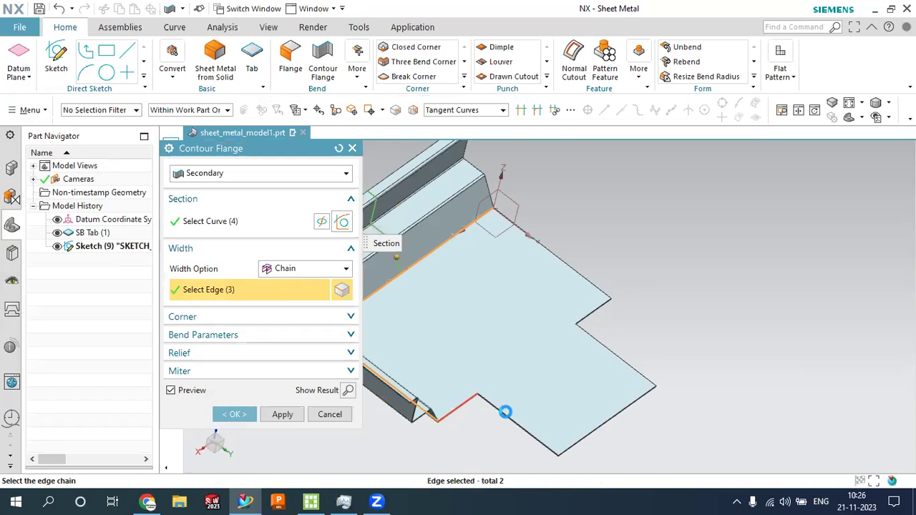
click(505, 413)
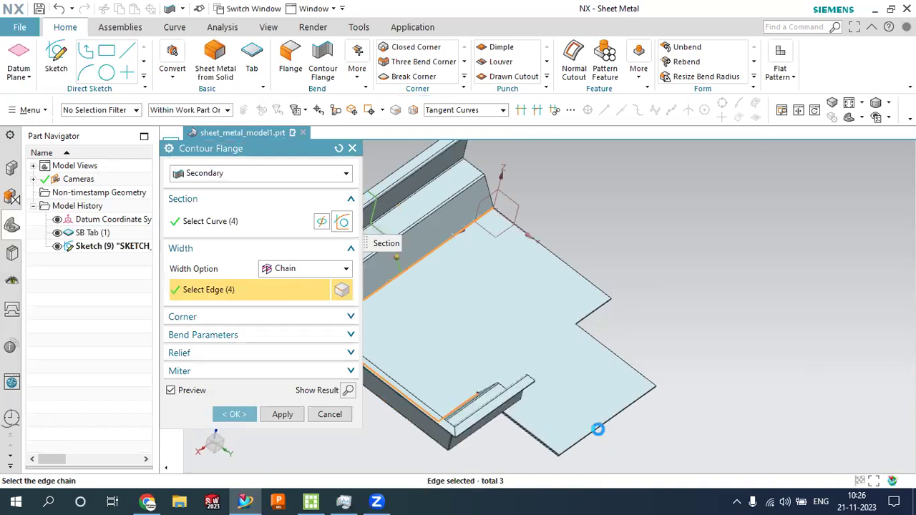
click(596, 428)
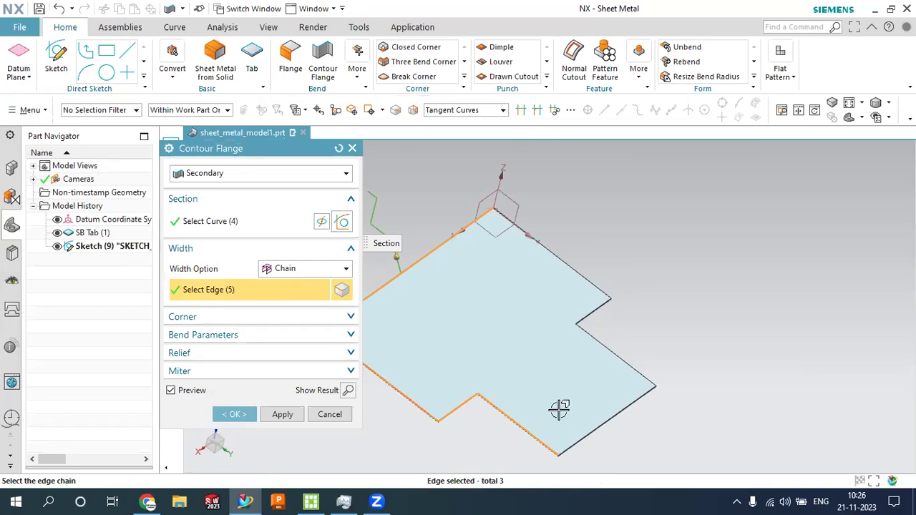
click(593, 361)
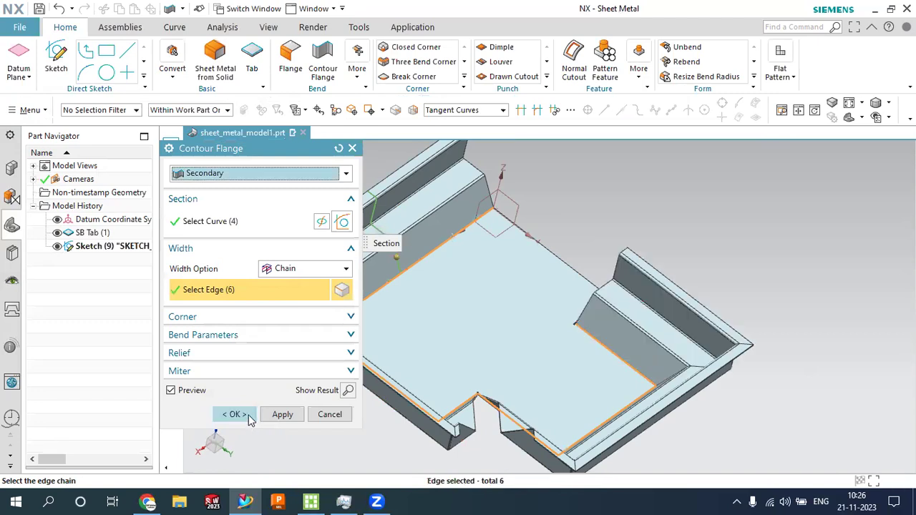
click(248, 417)
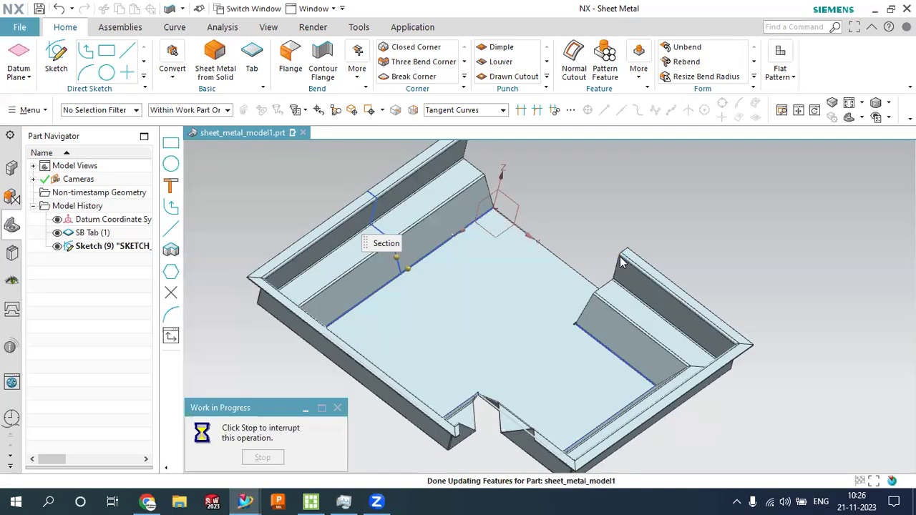
mouse_move(609, 262)
middle_down()
mouse_move(591, 237)
mouse_move(525, 239)
mouse_move(509, 313)
mouse_move(519, 277)
mouse_move(511, 262)
middle_up()
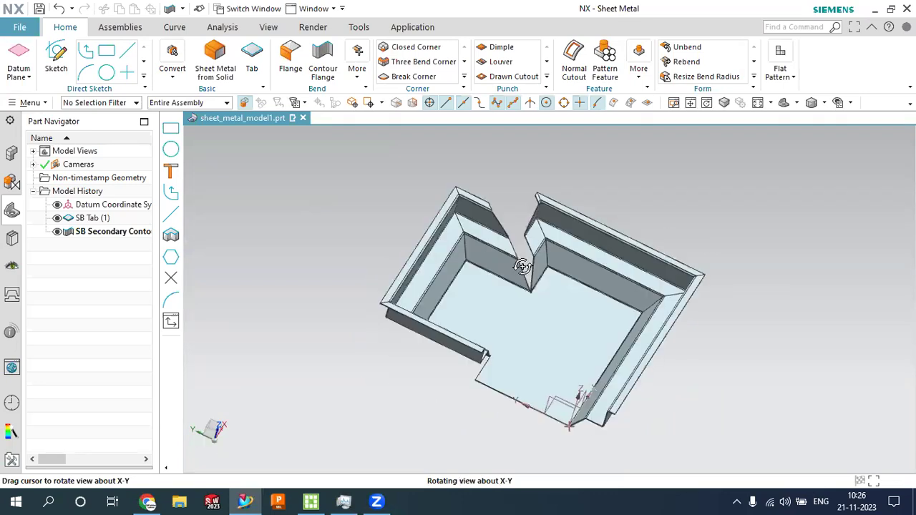
Create Flat Pattern (12) with the tab's base face as the upward face
click(508, 262)
key(Escape)
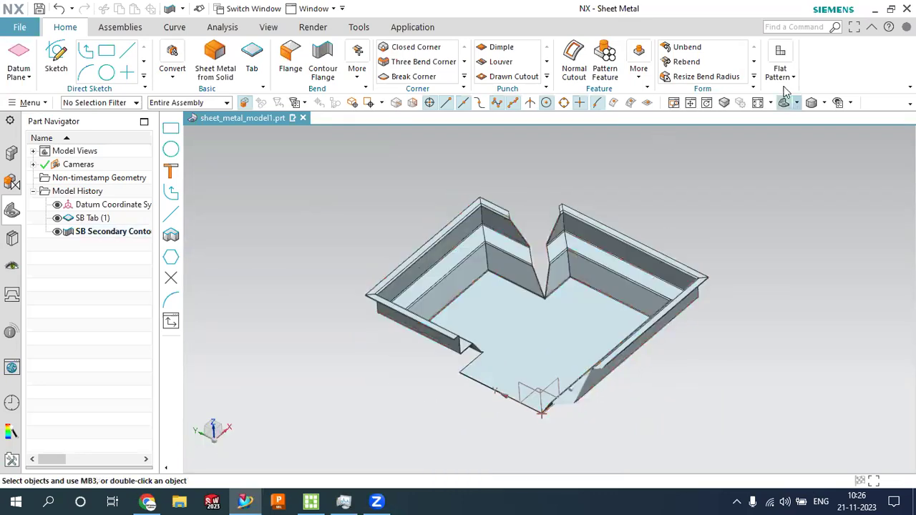
click(785, 89)
click(797, 119)
click(579, 310)
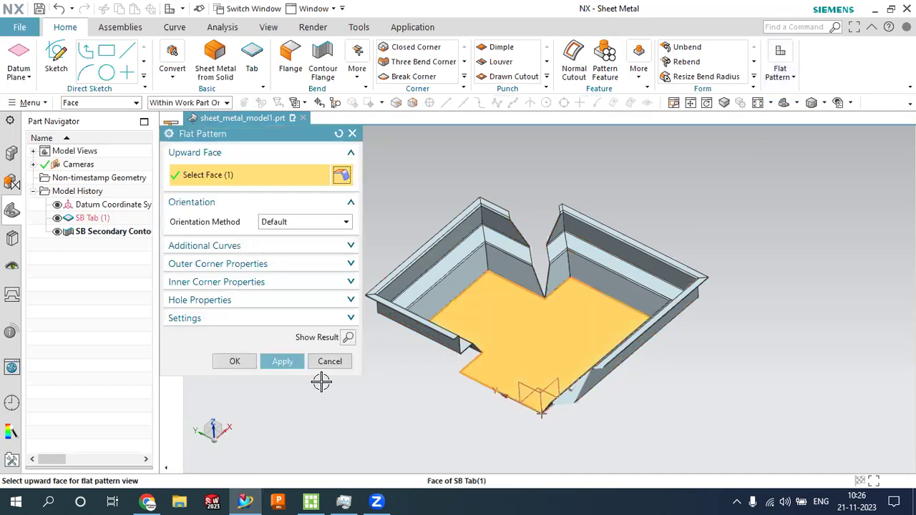
click(282, 363)
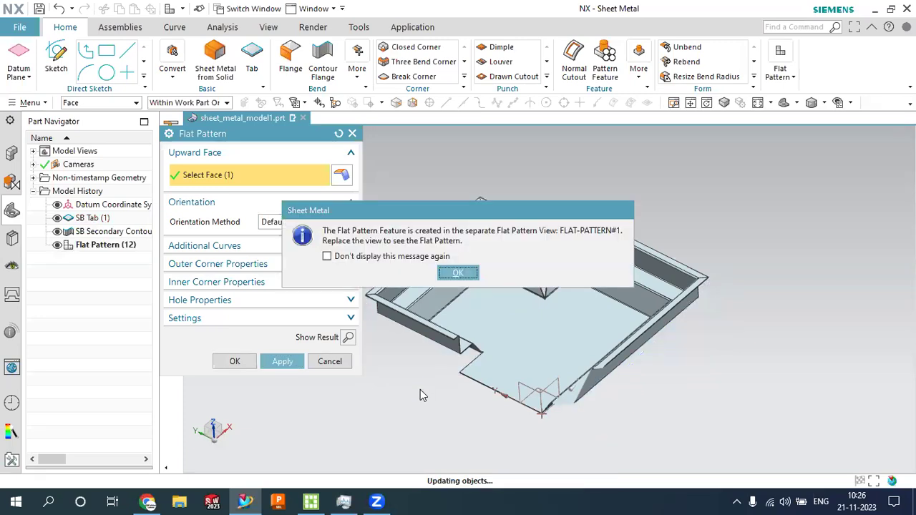
click(462, 274)
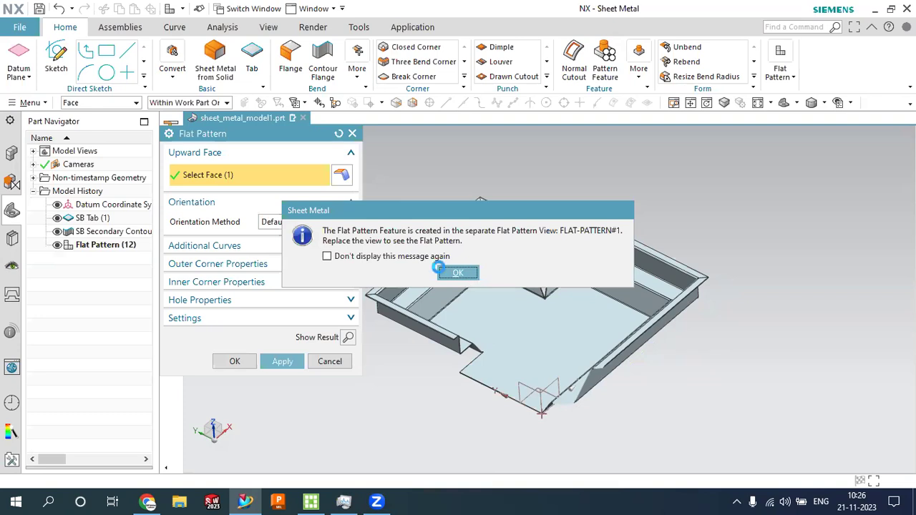
click(330, 362)
click(444, 310)
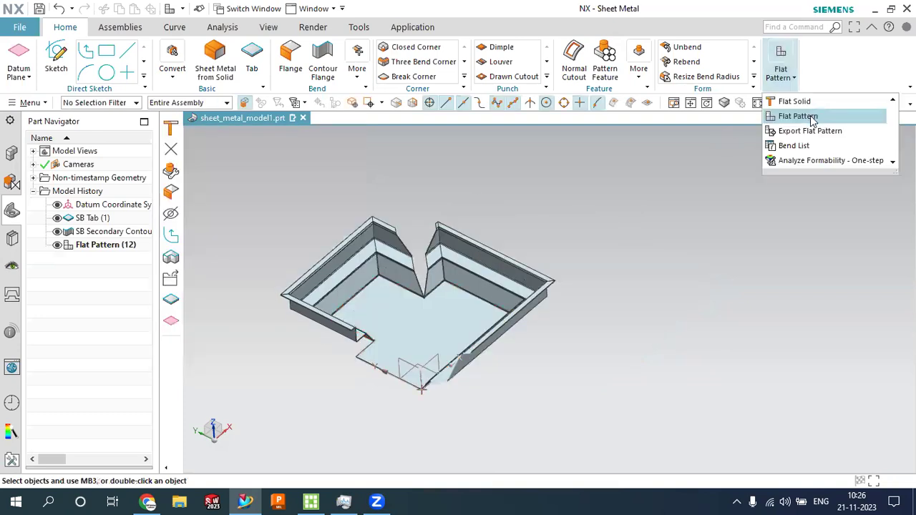
Build SB Flat Solid from the stationary face, then fit and orbit the model to inspect it
click(811, 104)
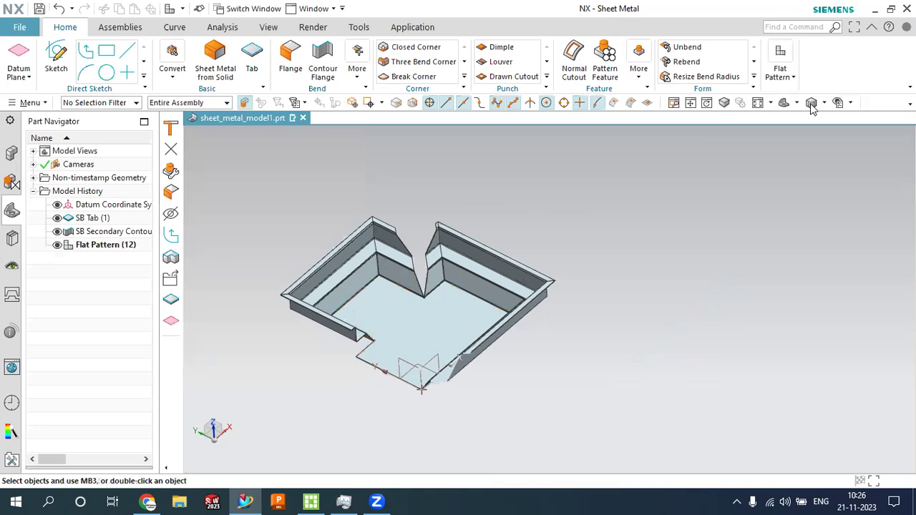
click(279, 343)
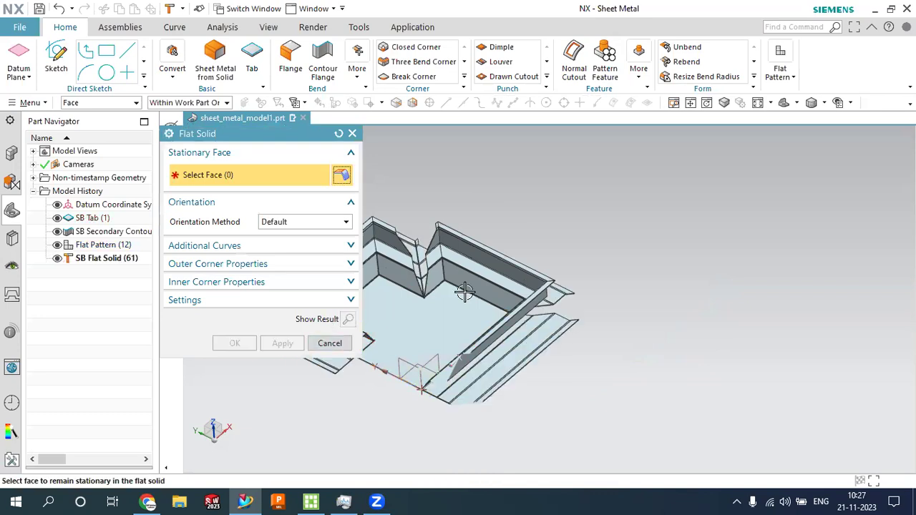
scroll(465, 292, down, 3)
scroll(429, 300, up, 3)
mouse_move(449, 294)
middle_down()
mouse_move(511, 313)
mouse_move(443, 272)
middle_up()
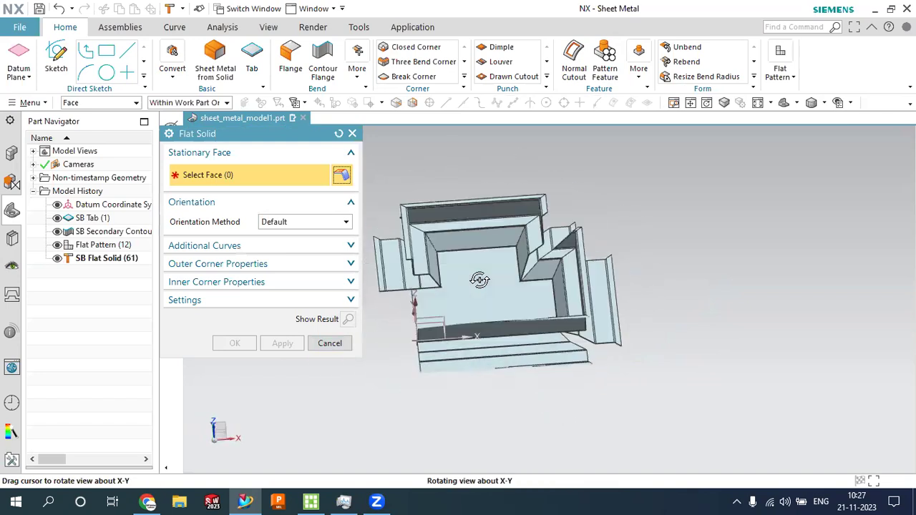
click(330, 343)
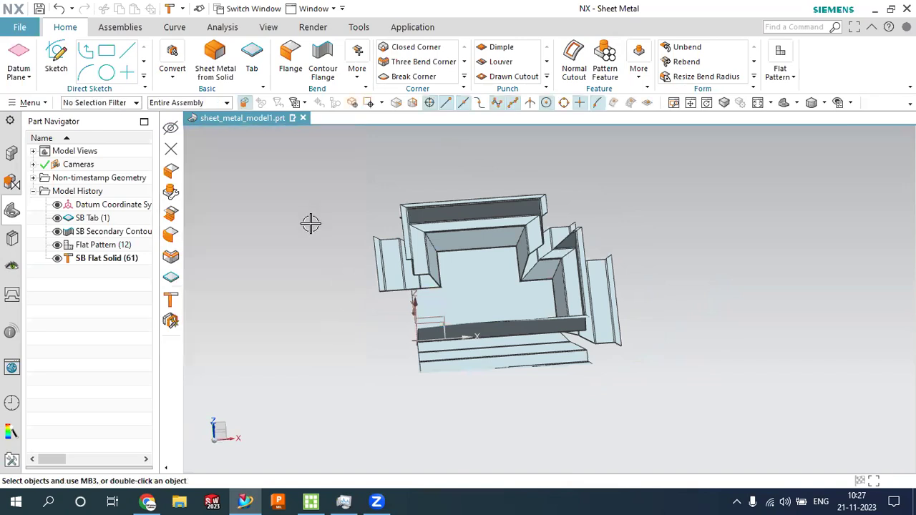
right_click(311, 221)
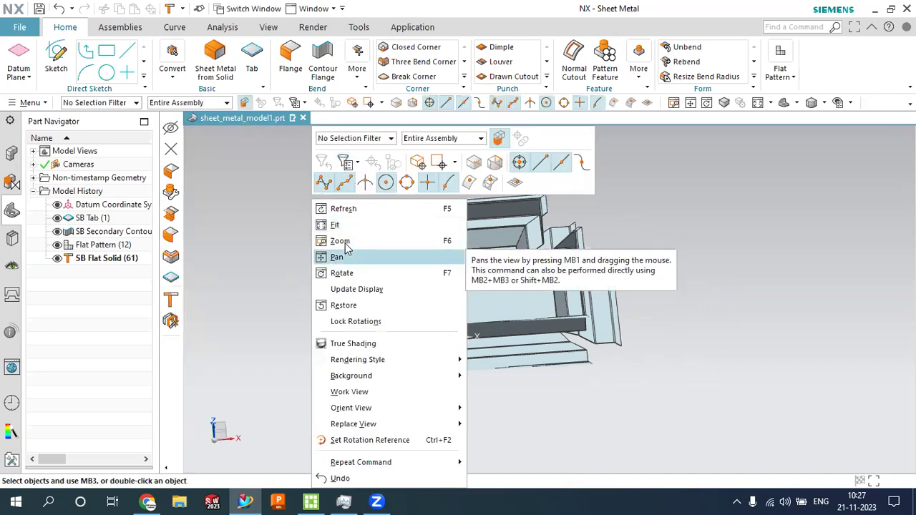
click(337, 224)
middle_drag(286, 264, 308, 256)
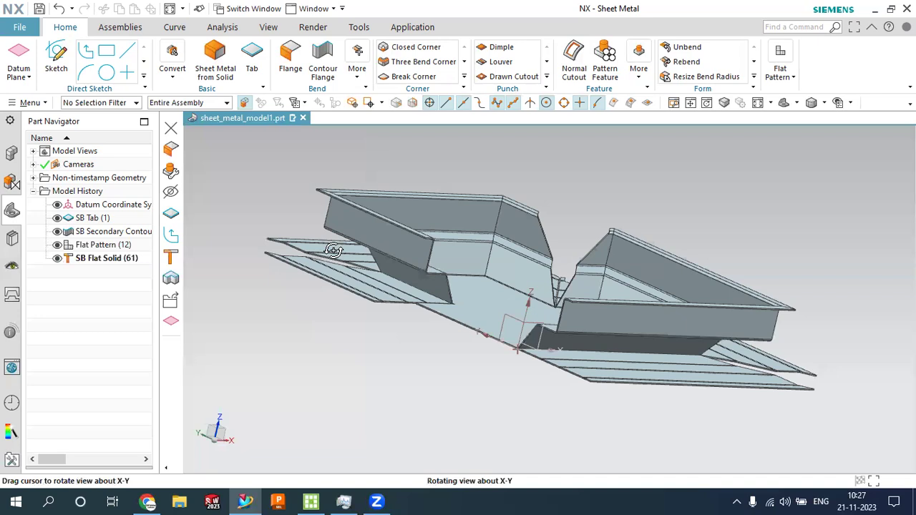
Delete the SB Flat Solid and Flat Pattern features, confirming the deletion
scroll(326, 260, up, 1)
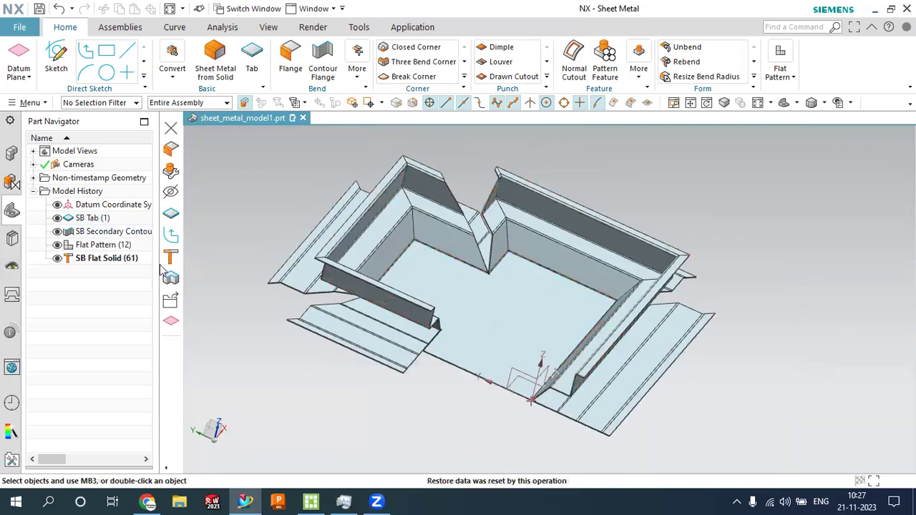
click(95, 259)
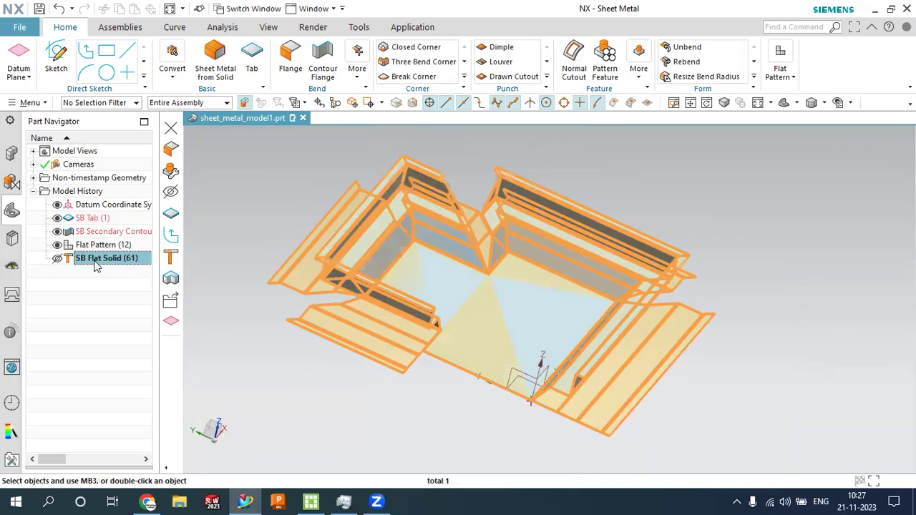
right_click(96, 261)
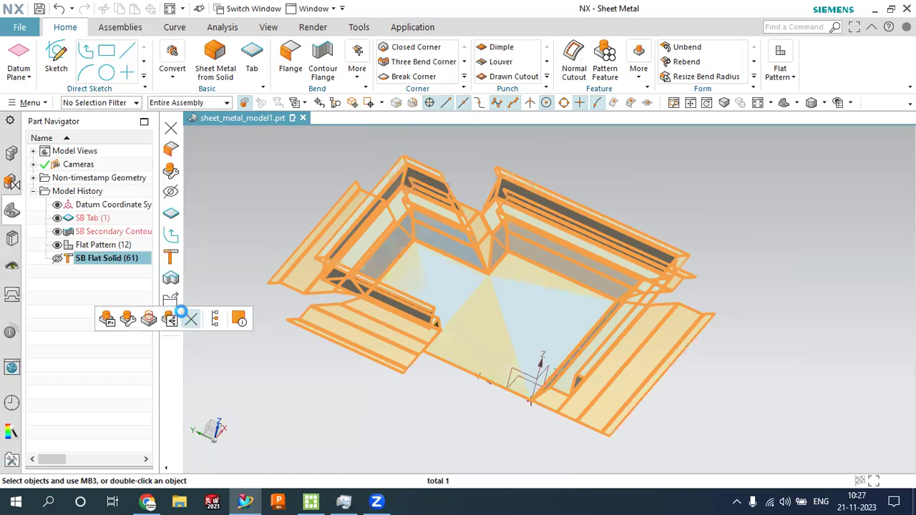
click(191, 318)
click(105, 250)
right_click(105, 251)
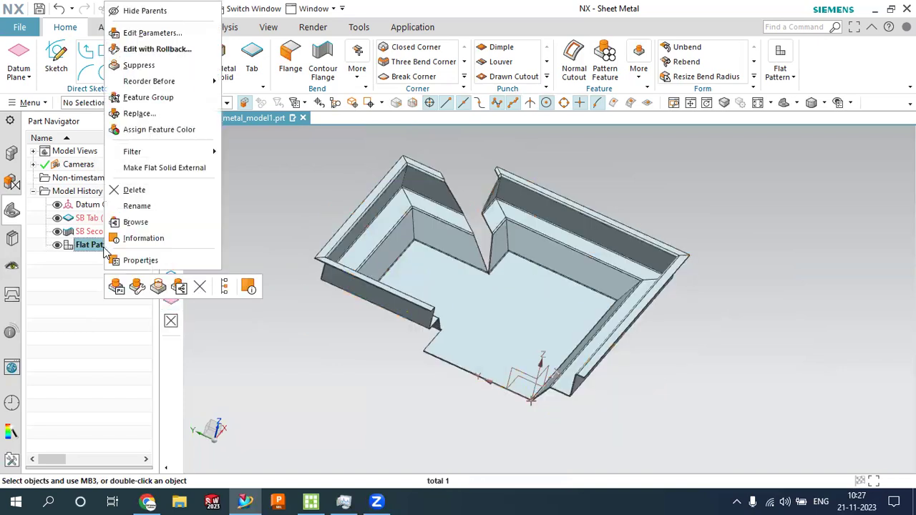
click(140, 204)
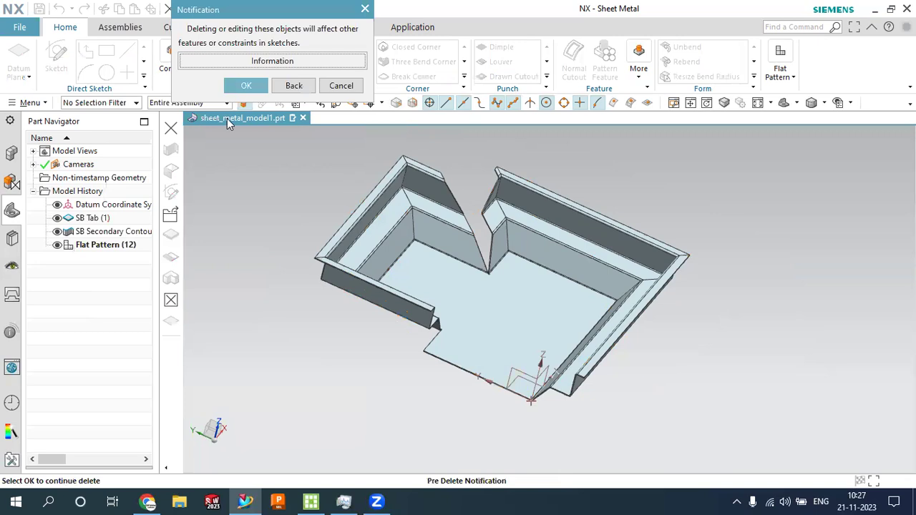
click(245, 86)
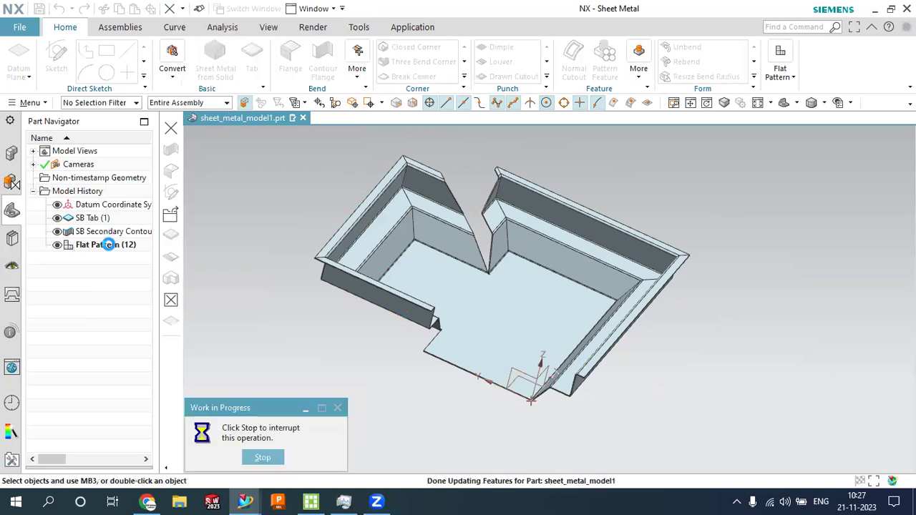
Delete the SB Secondary Contour Flange, leaving only the flat SB Tab
right_click(113, 236)
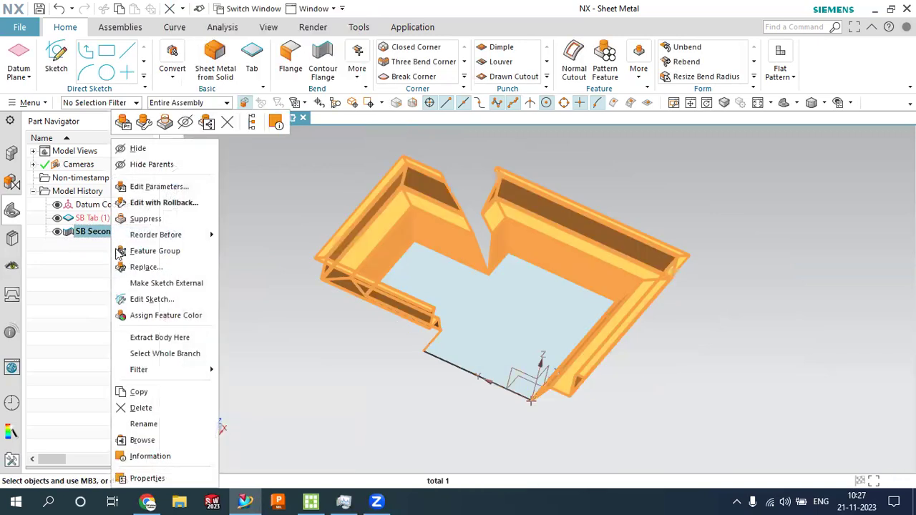
click(136, 408)
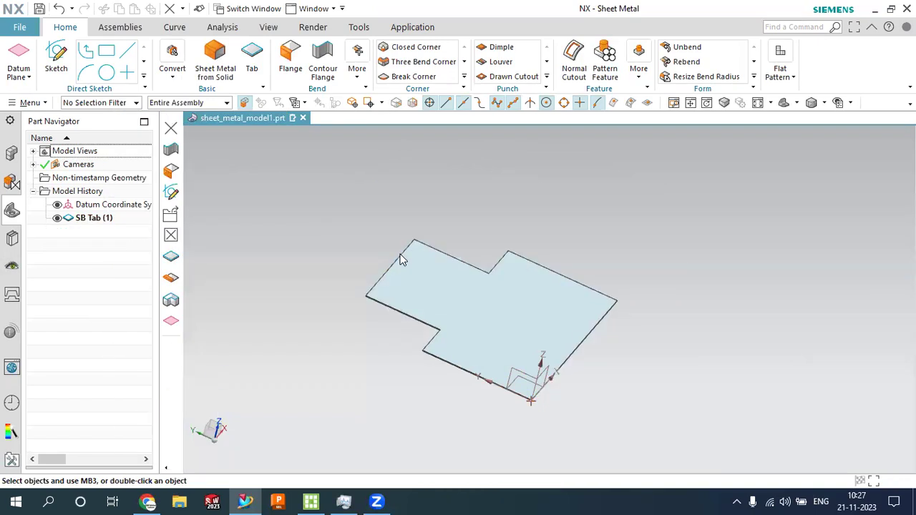
middle_drag(784, 361, 818, 337)
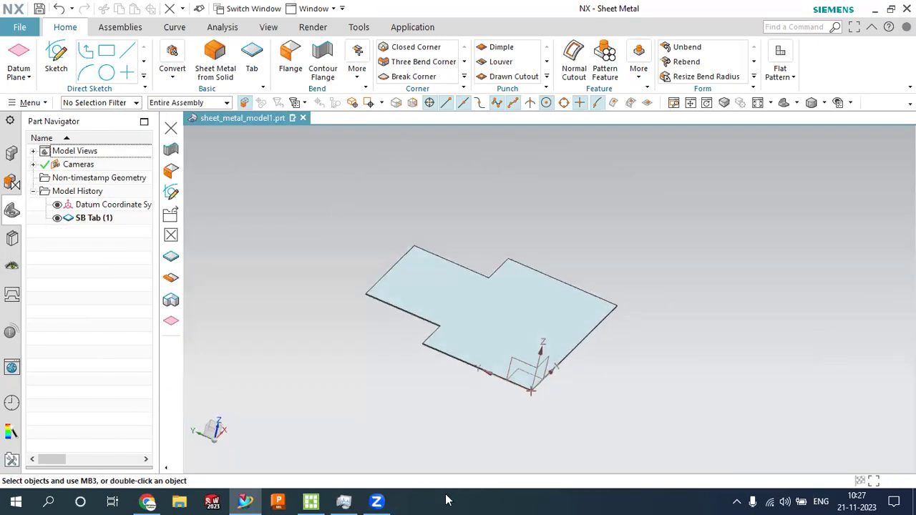
click(368, 81)
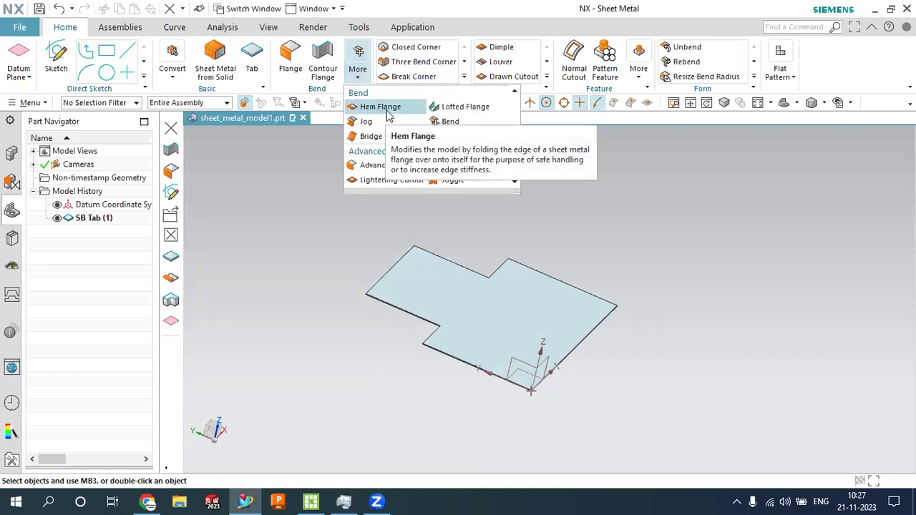
Start a Curl-type hem flange on the plate's right edge
click(380, 107)
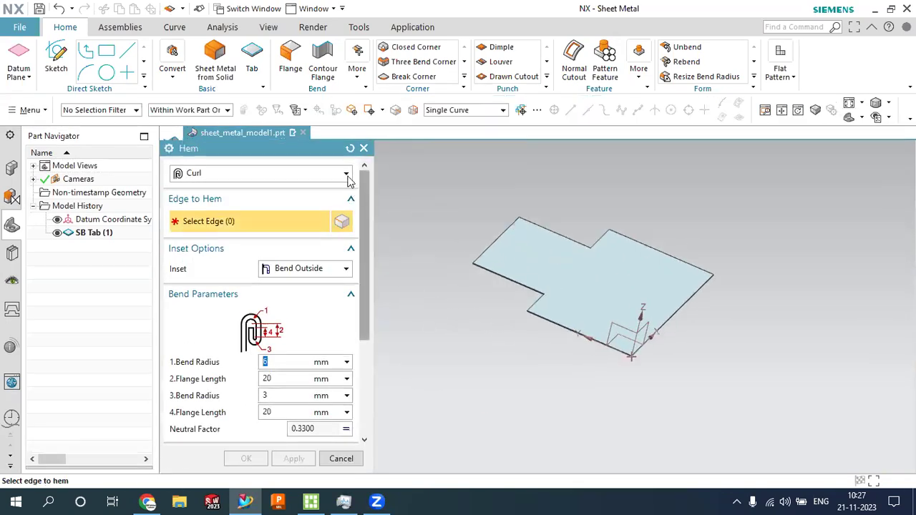
click(347, 174)
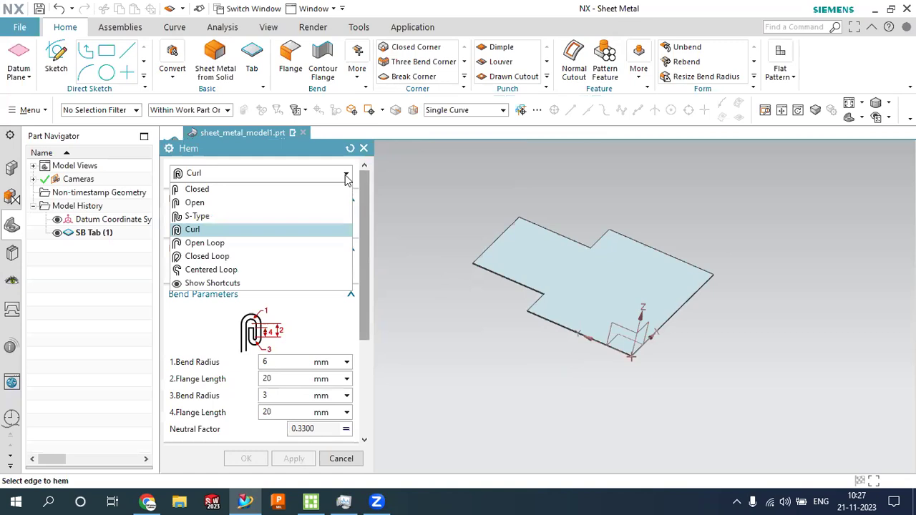
click(347, 178)
scroll(730, 262, up, 2)
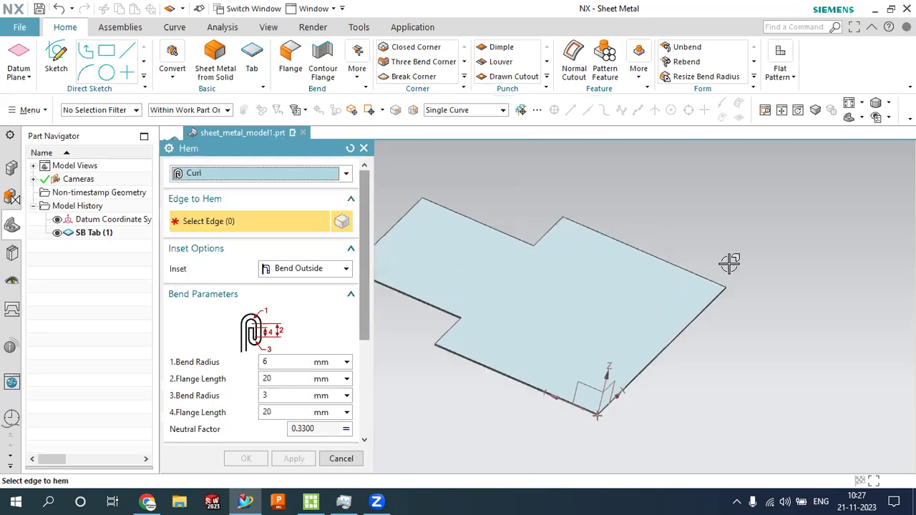
click(692, 270)
scroll(694, 279, up, 2)
scroll(698, 297, up, 2)
mouse_move(698, 300)
middle_down()
mouse_move(680, 285)
mouse_move(646, 280)
middle_up()
Compare hem types, then create a Closed Loop hem with 6 mm radius and 20 mm length
click(299, 175)
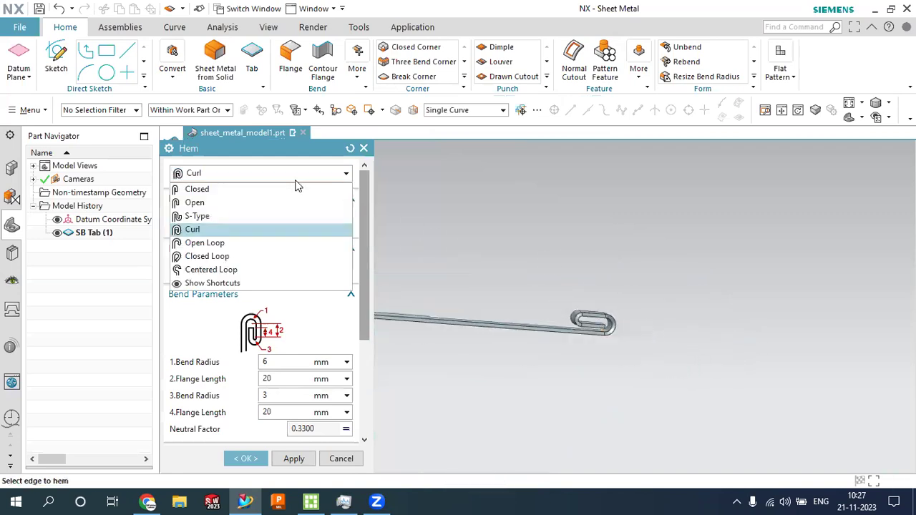
click(290, 190)
click(289, 178)
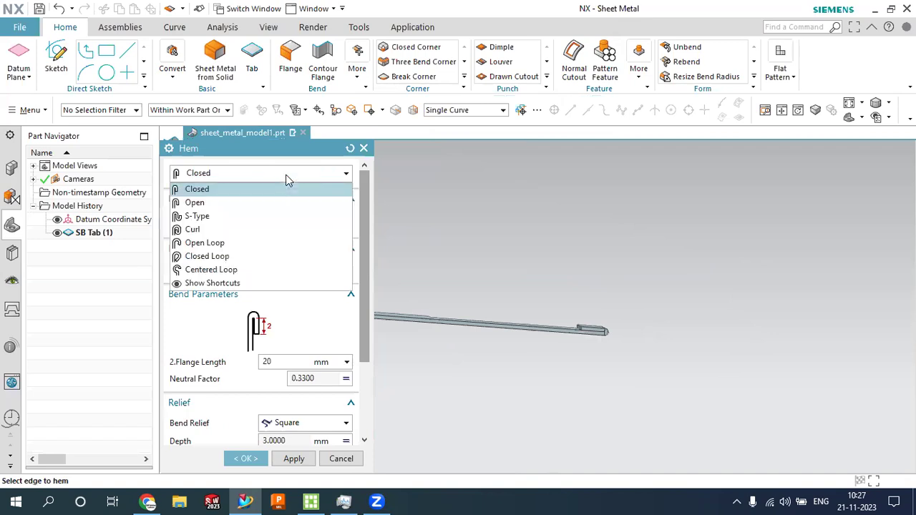
click(269, 204)
click(292, 173)
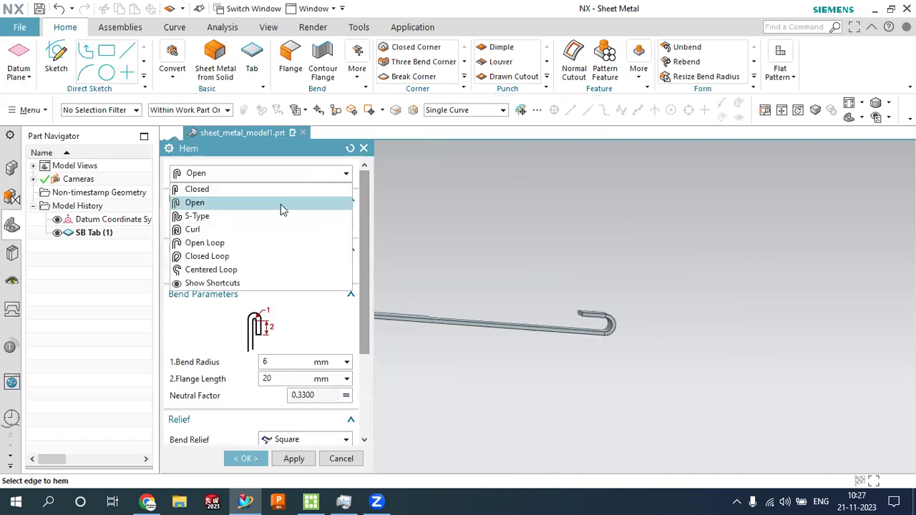
click(275, 231)
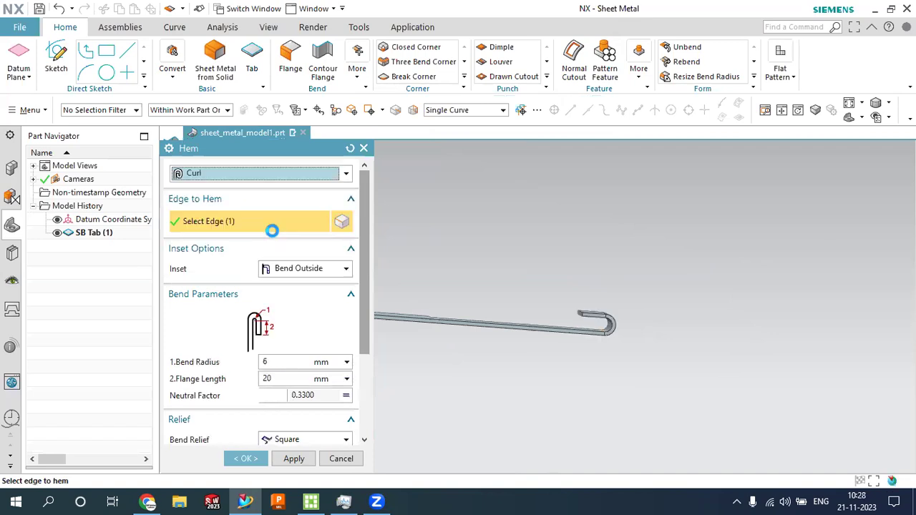
click(289, 176)
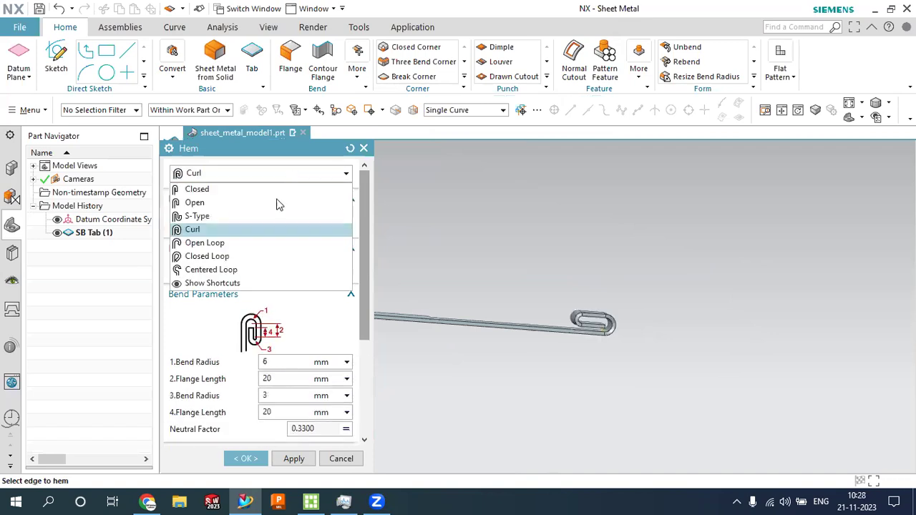
click(260, 257)
mouse_move(583, 231)
middle_down()
mouse_move(620, 246)
mouse_move(633, 265)
middle_up()
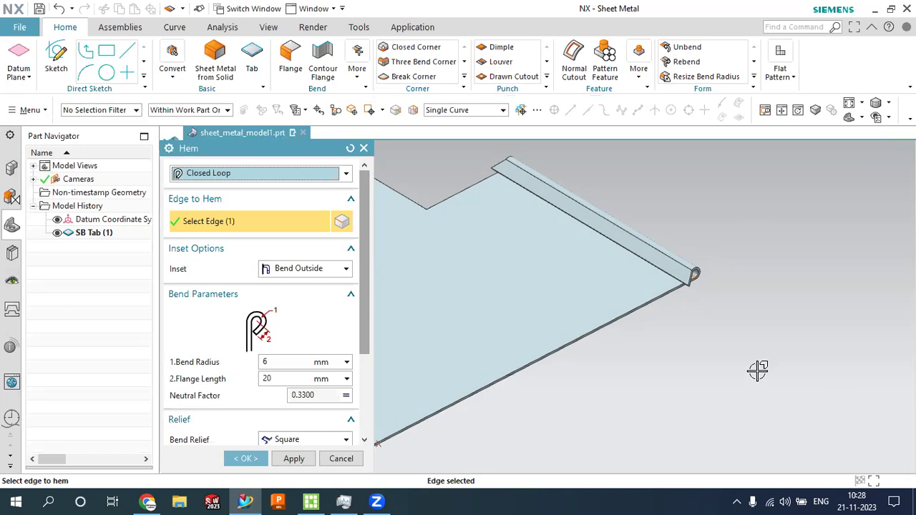
click(246, 458)
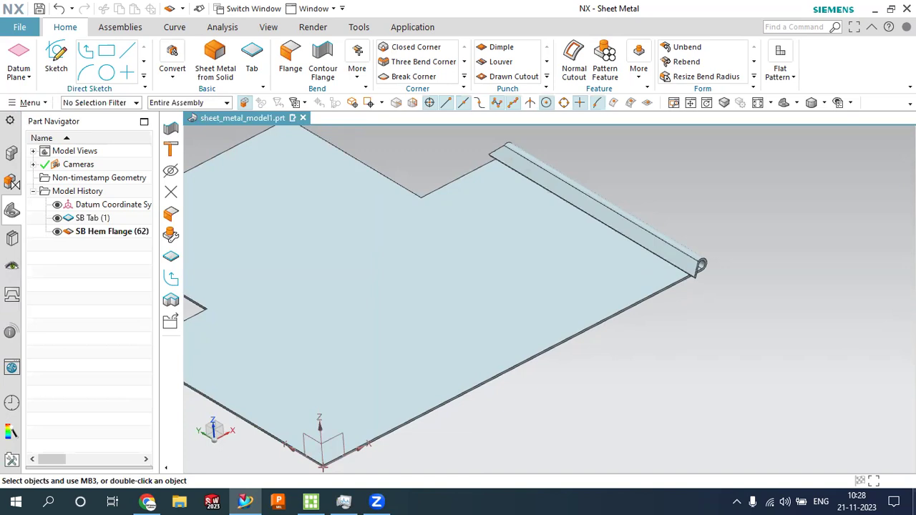
Delete SB Hem Flange (62) in the Part Navigator, leaving only SB Tab (1)
scroll(689, 423, down, 3)
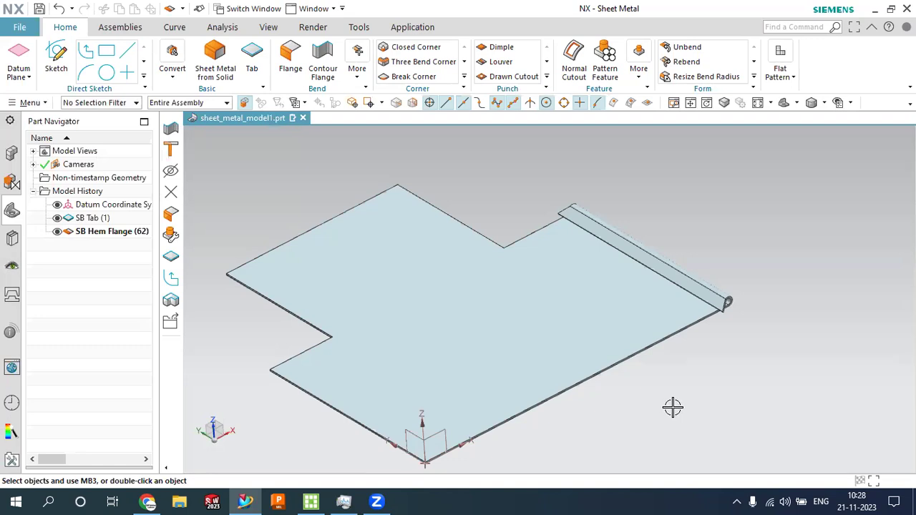
click(102, 232)
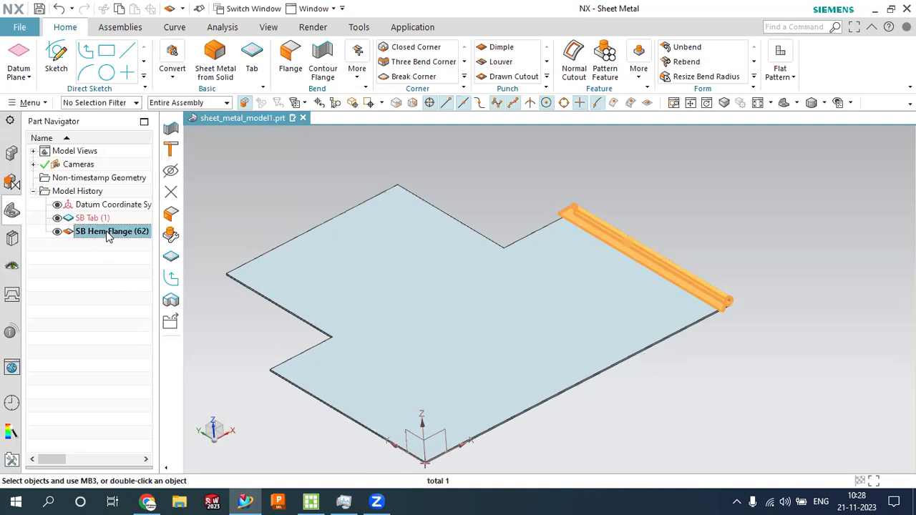
right_click(103, 232)
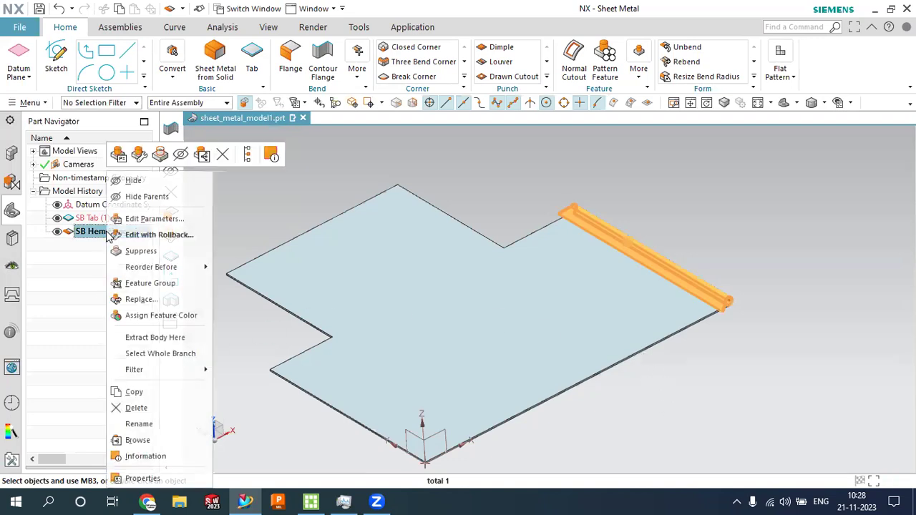
click(136, 408)
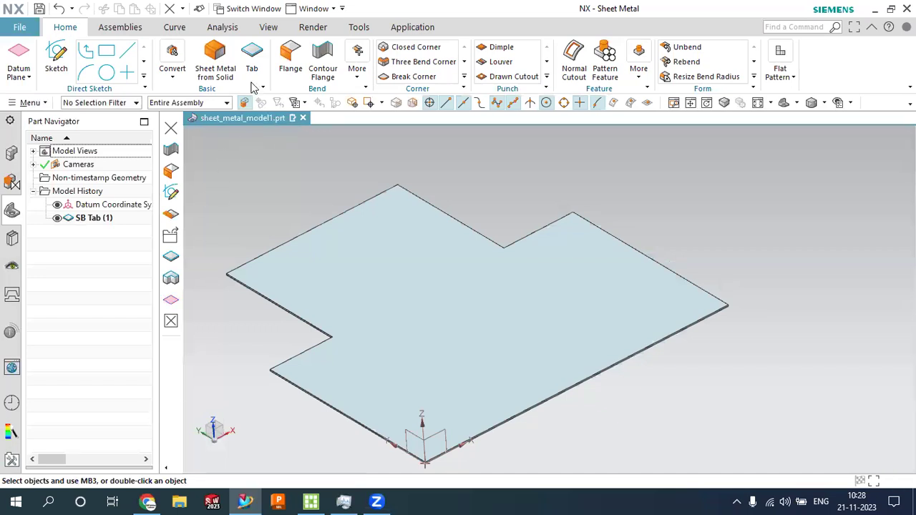
click(357, 72)
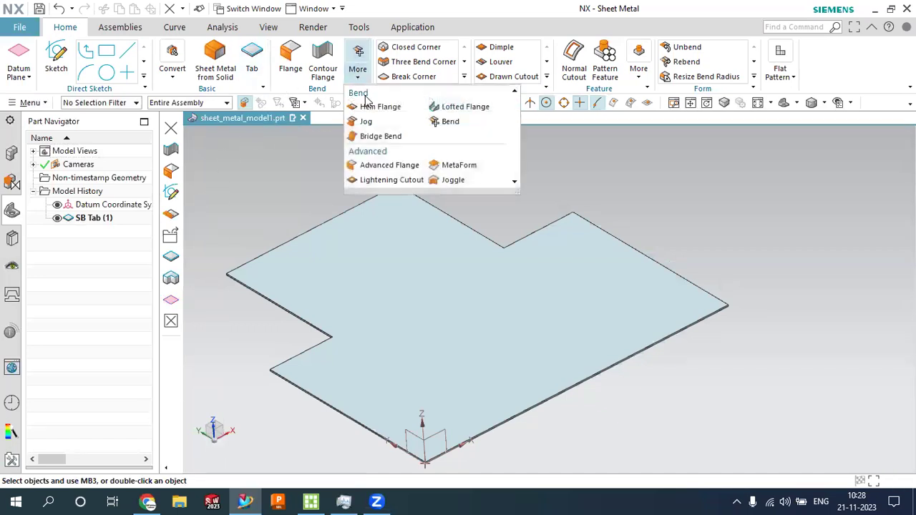
Start a hem flange on the tab's left, lower-left and lower-right edges
click(364, 106)
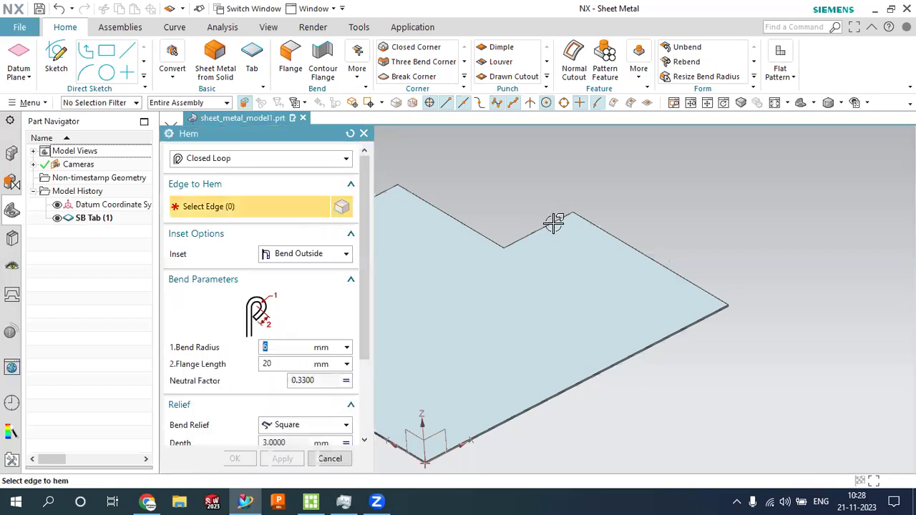
click(405, 266)
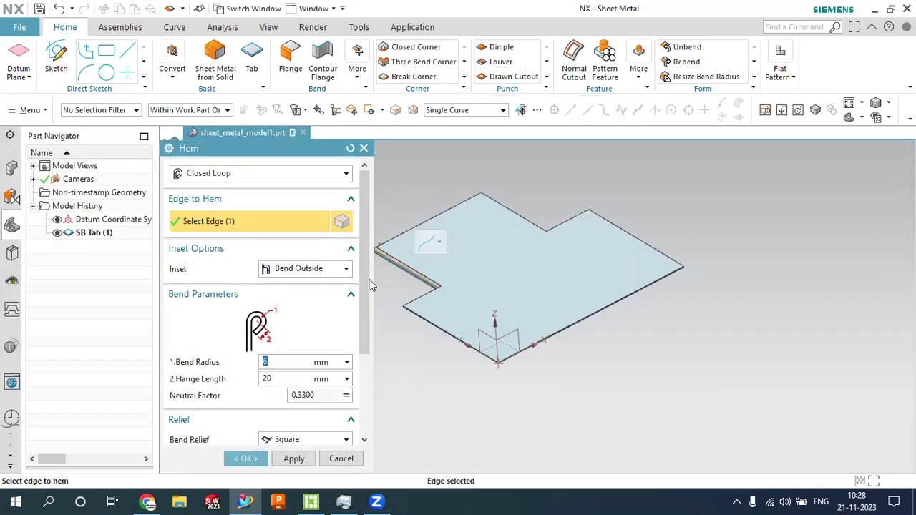
scroll(436, 307, up, 2)
scroll(649, 291, down, 2)
scroll(509, 304, up, 1)
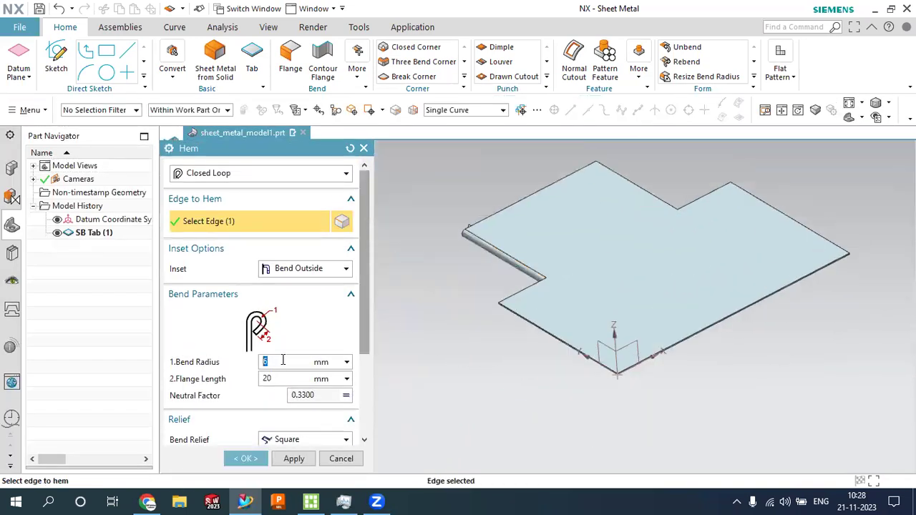
middle_drag(452, 348, 460, 230)
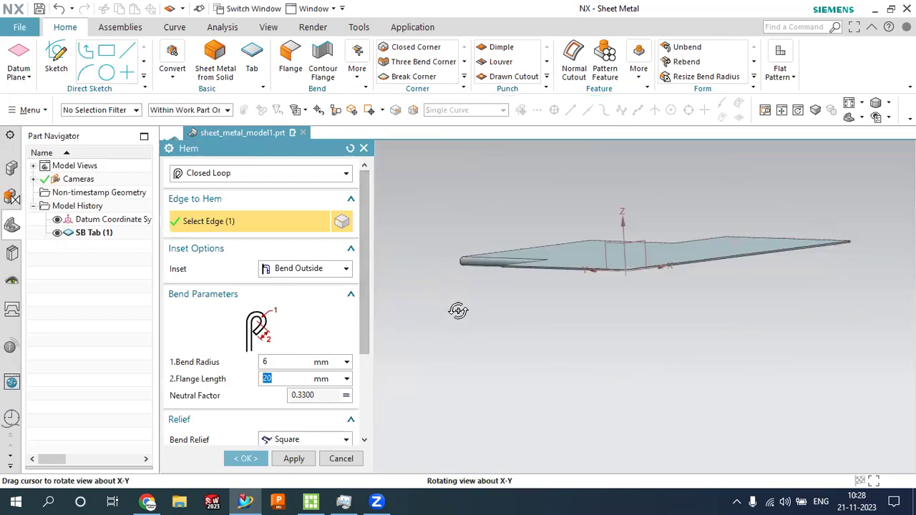
click(516, 312)
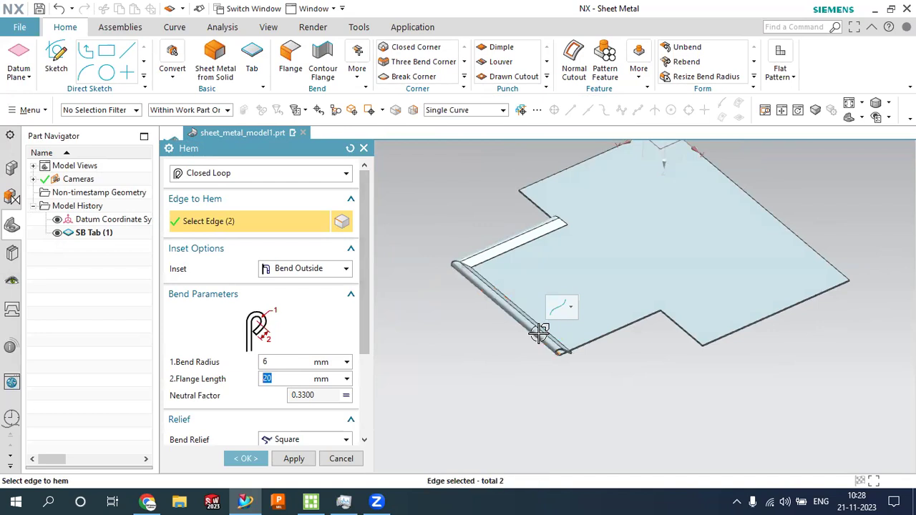
click(593, 339)
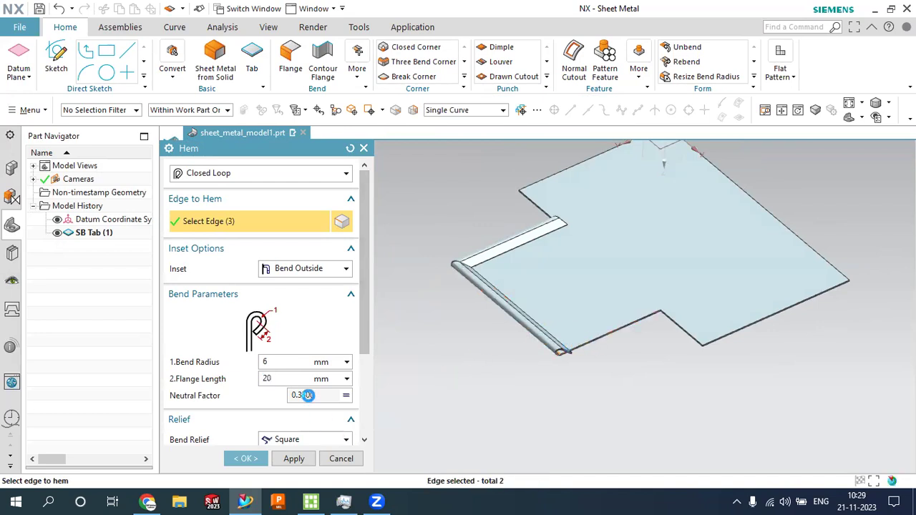
Make it a Centered Loop hem with a 160° sweep angle and create it
click(313, 175)
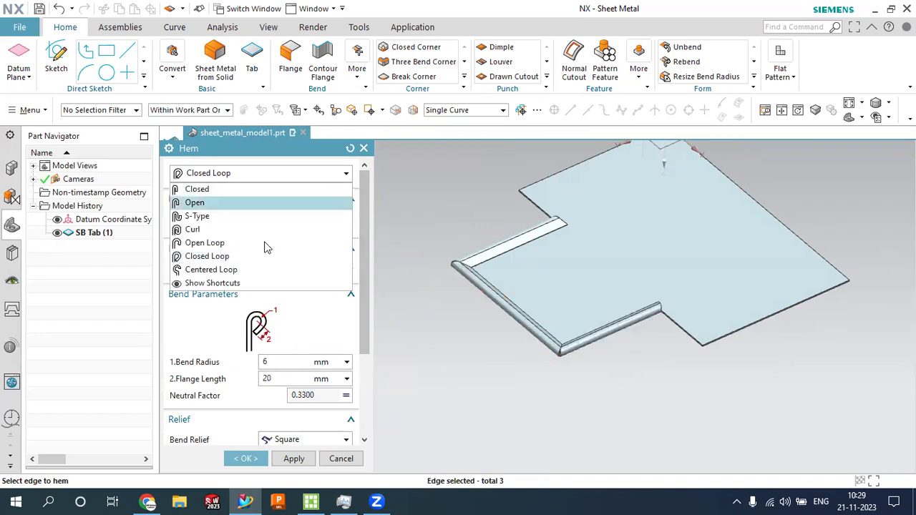
click(218, 270)
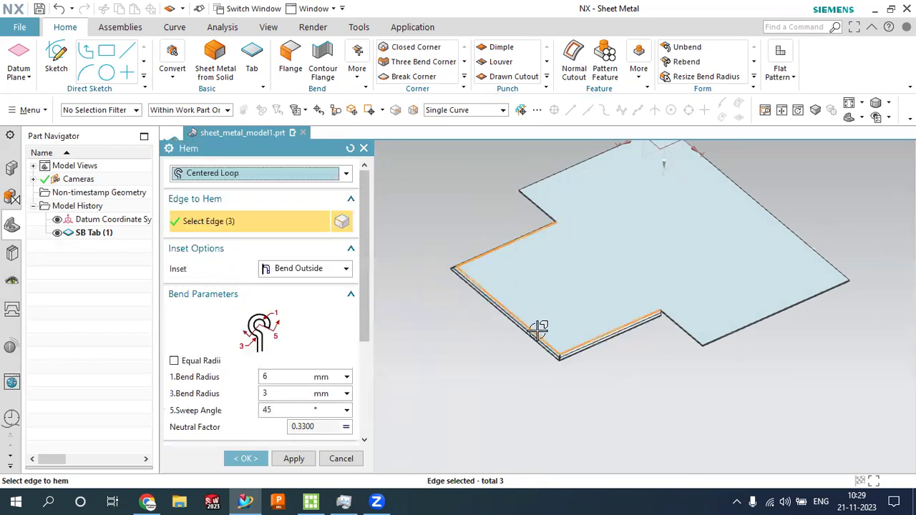
scroll(272, 347, down, 3)
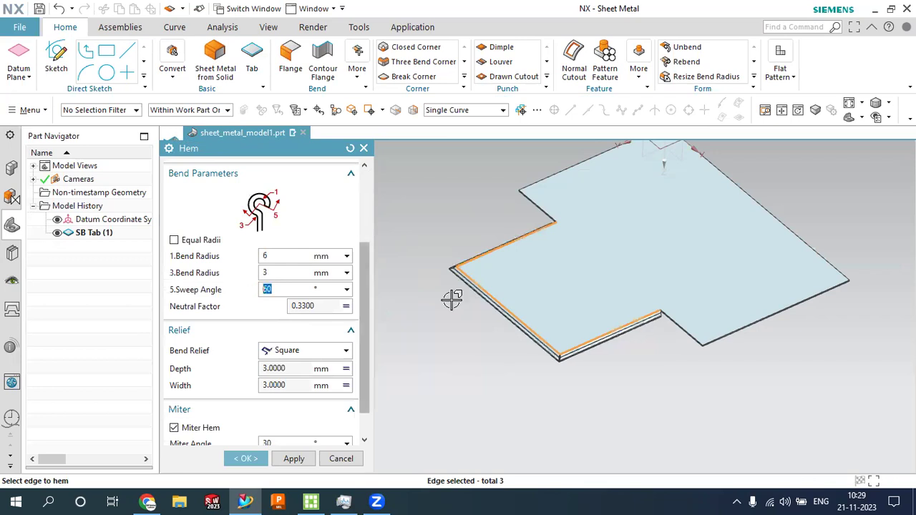
scroll(558, 351, up, 5)
middle_drag(580, 391, 571, 293)
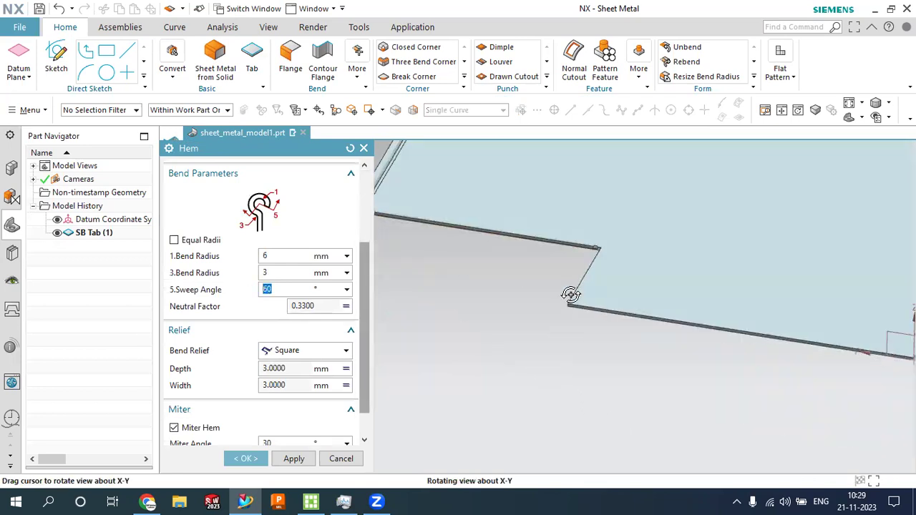
click(626, 237)
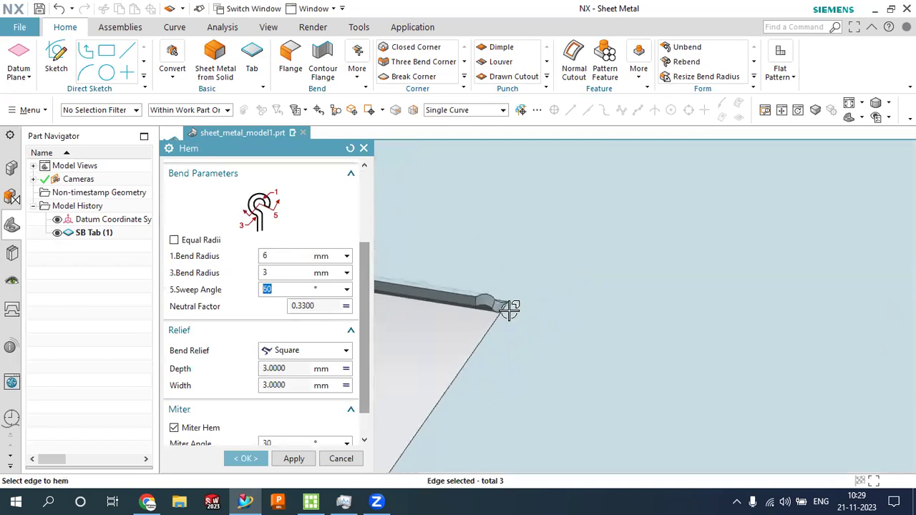
scroll(442, 351, up, 1)
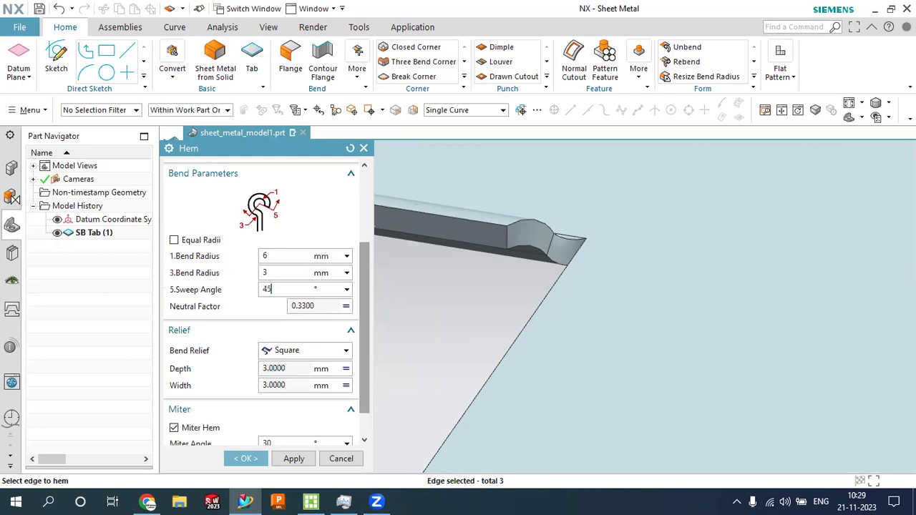
double_click(284, 289)
text(160)
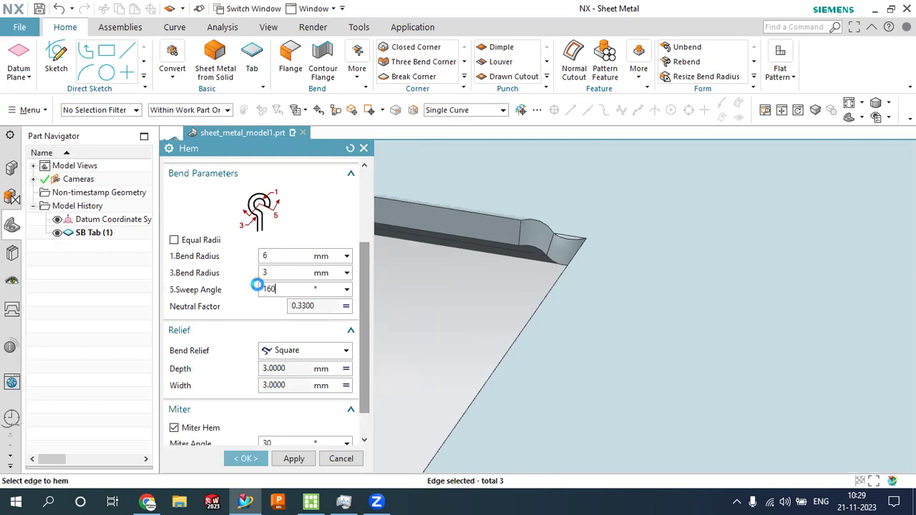
mouse_move(508, 307)
middle_down()
mouse_move(474, 297)
mouse_move(487, 298)
middle_up()
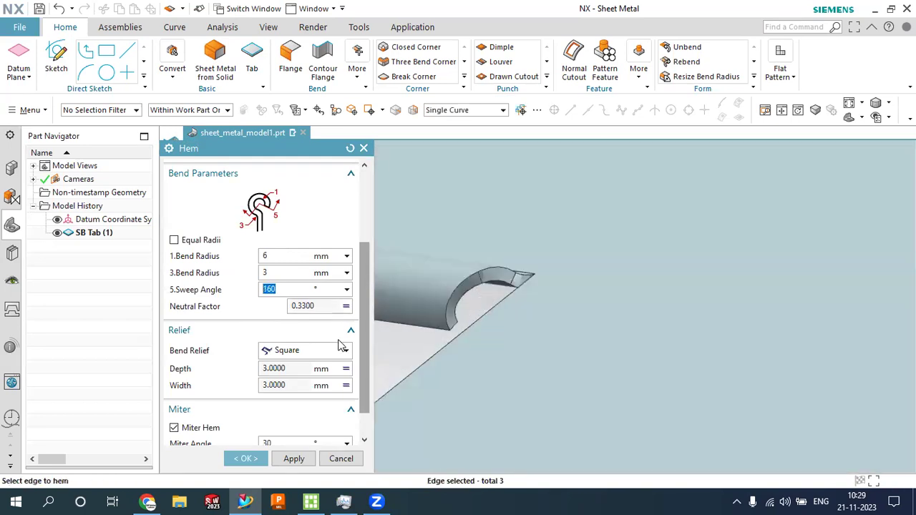
scroll(340, 346, down, 1)
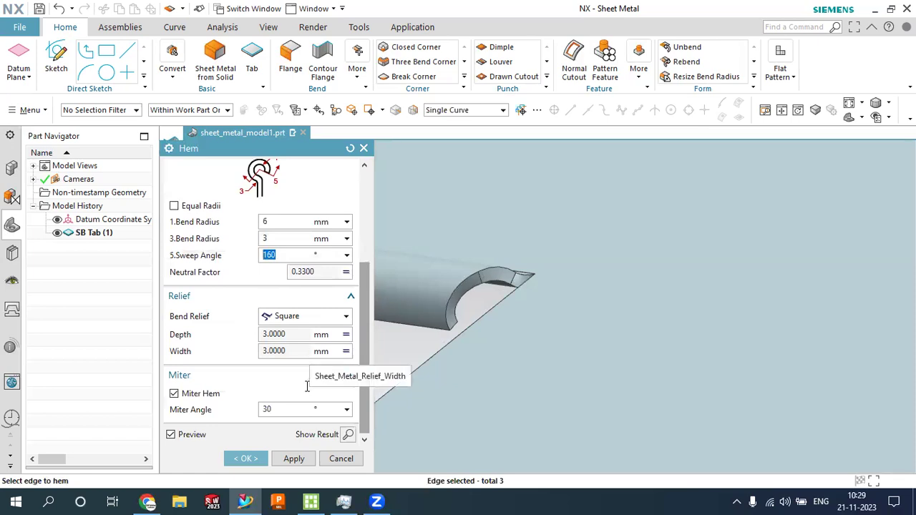
click(245, 459)
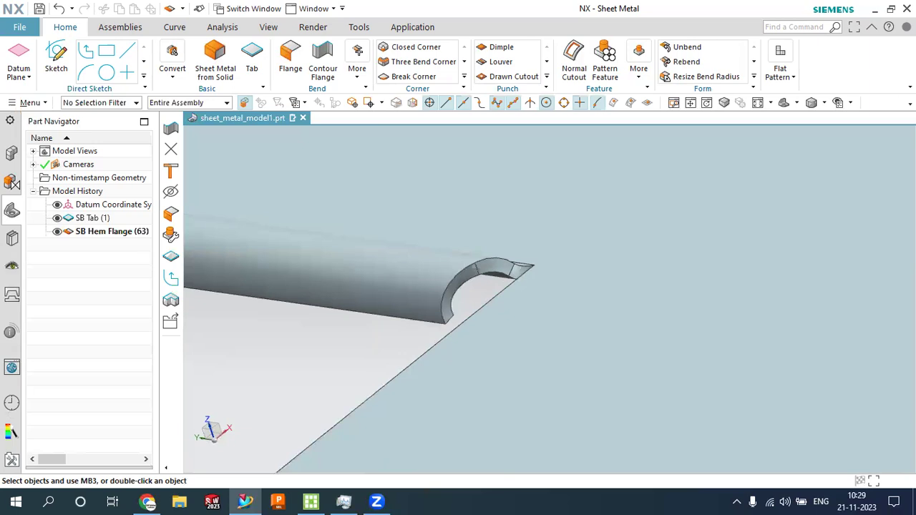
Delete SB Hem Flange (63) from the Part Navigator, leaving SB Tab (1) flat
mouse_move(570, 284)
middle_down()
mouse_move(574, 304)
mouse_move(544, 319)
middle_up()
scroll(417, 315, down, 2)
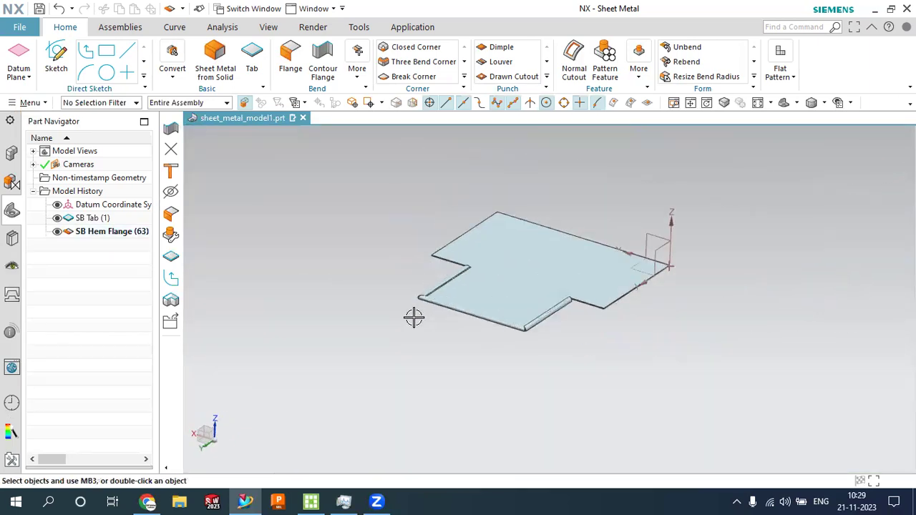
click(115, 232)
right_click(116, 234)
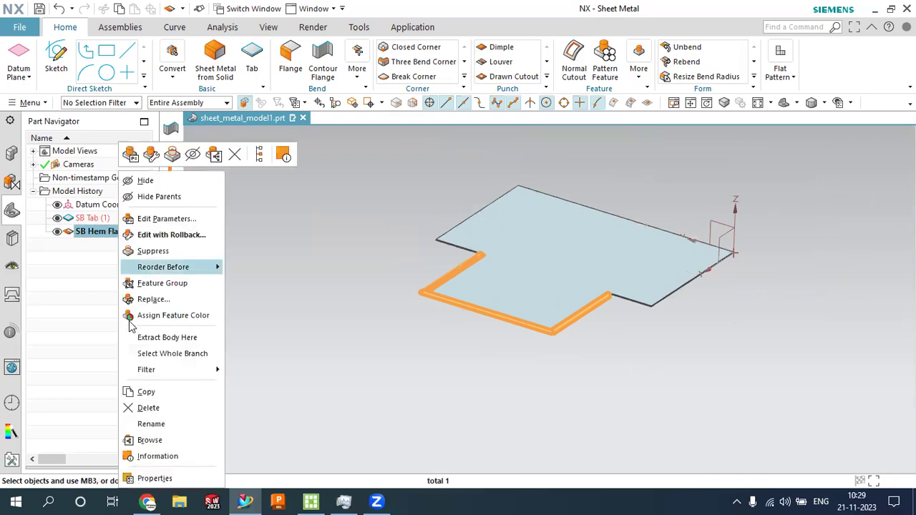
click(144, 408)
middle_drag(357, 288, 318, 285)
scroll(482, 250, up, 2)
mouse_move(515, 236)
middle_down()
mouse_move(499, 227)
mouse_move(497, 237)
middle_up()
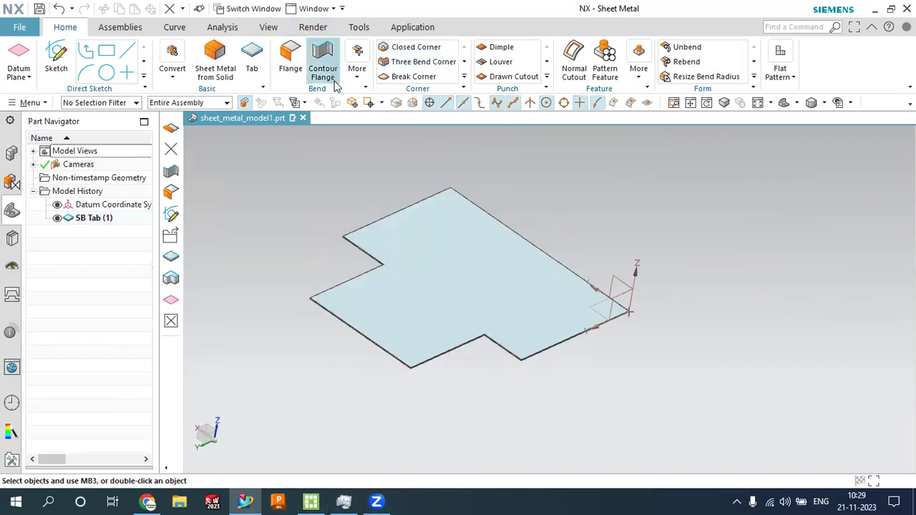
Launch the Jog command from the Bend group's More list
click(359, 79)
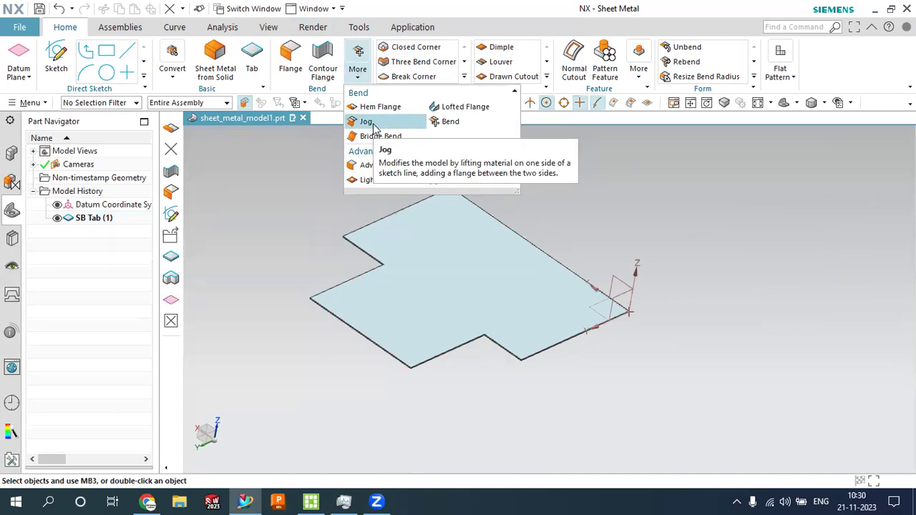
click(373, 123)
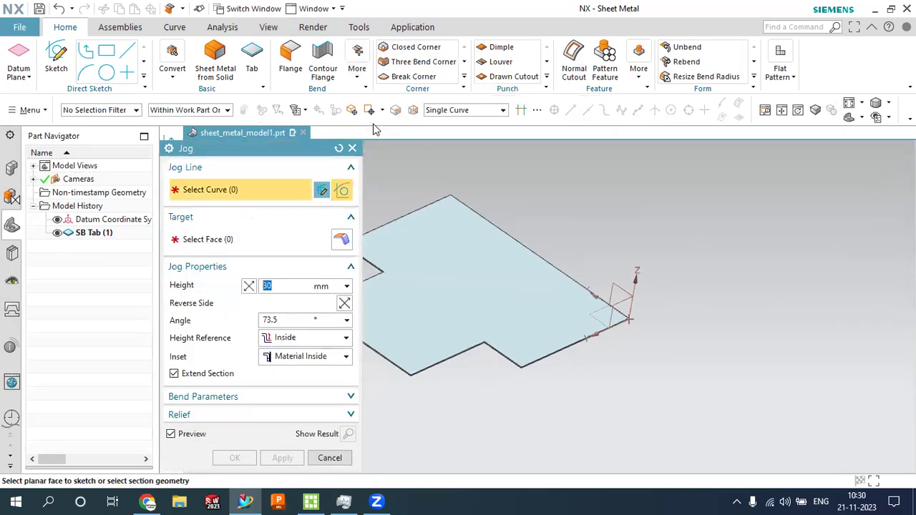
Sketch SKETCH_001 on the tab's top face with one vertical jog line across it
scroll(641, 206, down, 1)
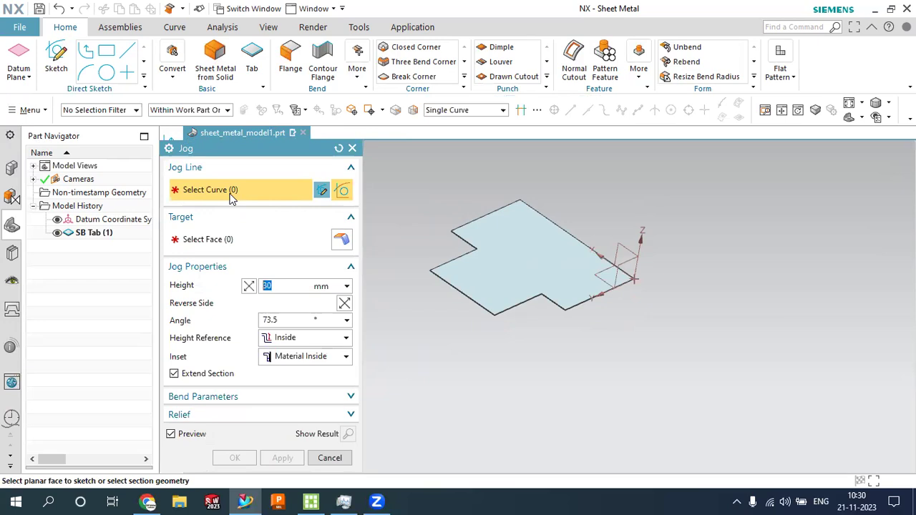
click(498, 276)
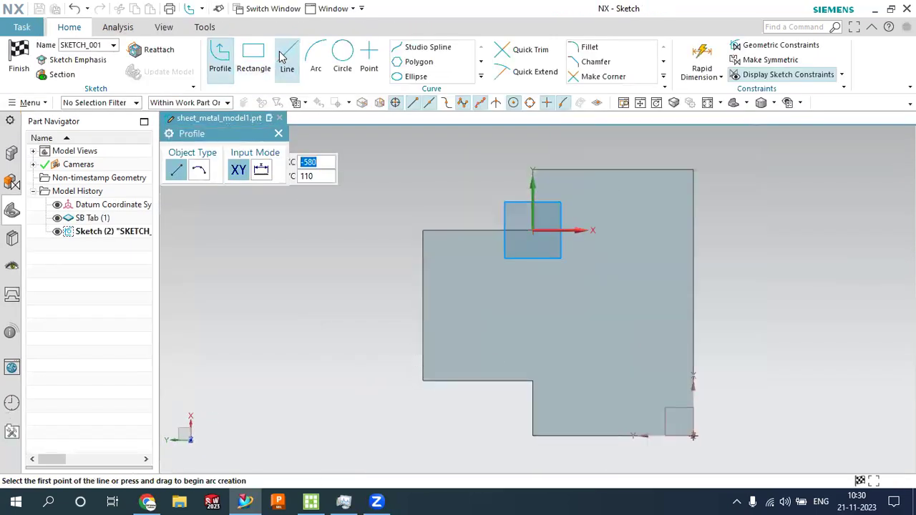
click(287, 56)
click(466, 230)
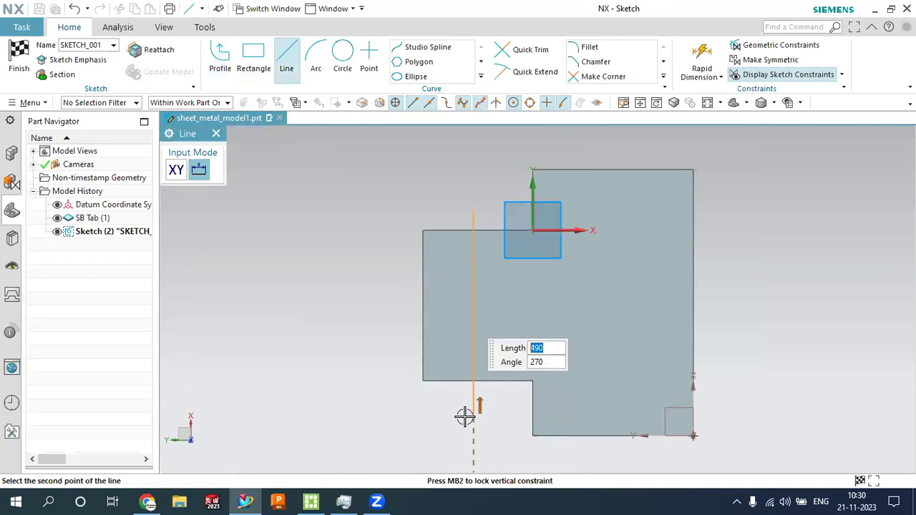
key(Return)
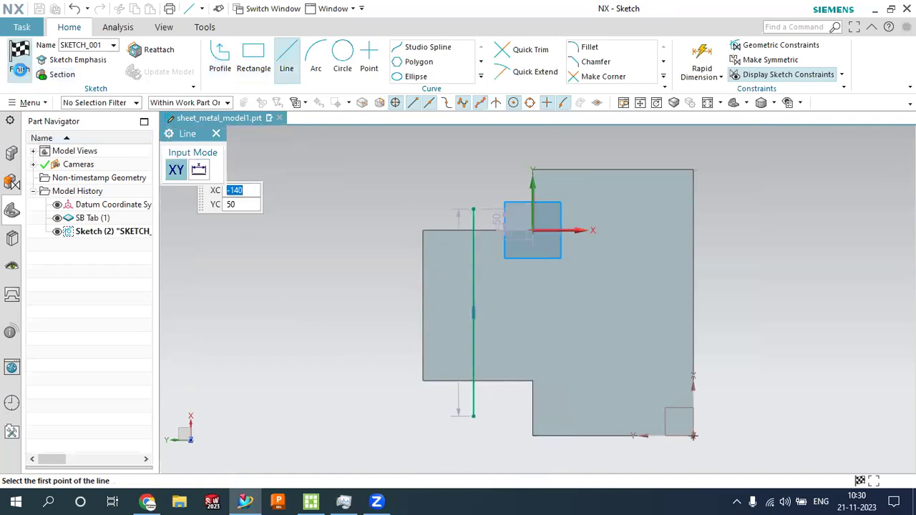
click(19, 59)
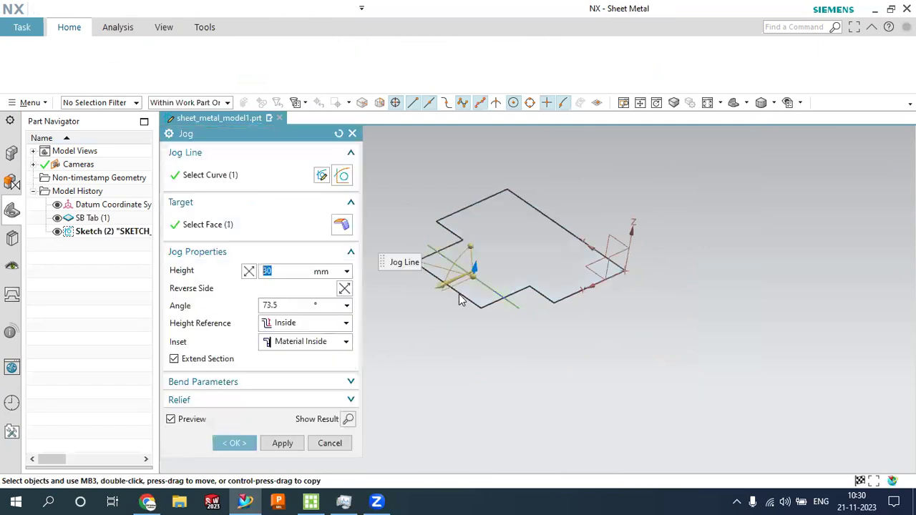
Raise the jog height to 160 mm and enter a 90° jog angle
scroll(538, 262, up, 2)
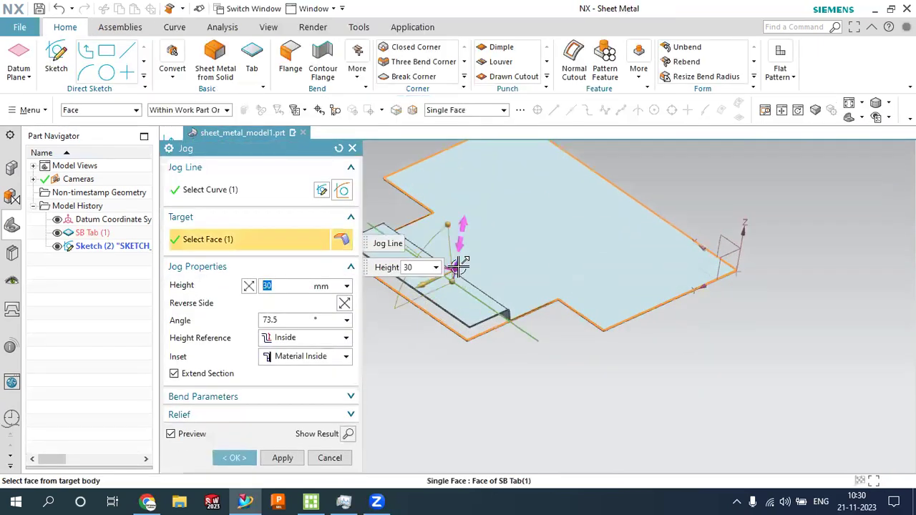
drag(457, 239, 389, 213)
mouse_move(591, 275)
middle_down()
mouse_move(570, 251)
mouse_move(541, 340)
mouse_move(439, 293)
mouse_move(515, 279)
middle_up()
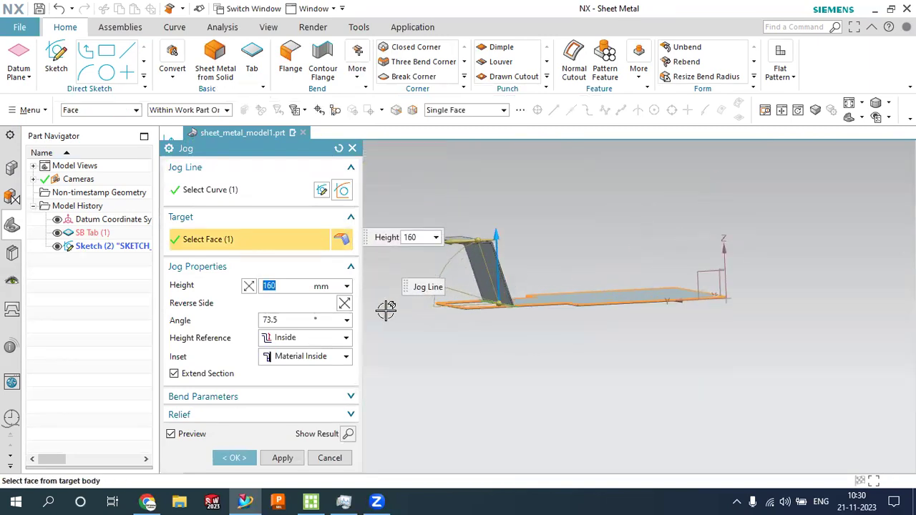
click(280, 398)
scroll(293, 427, down, 1)
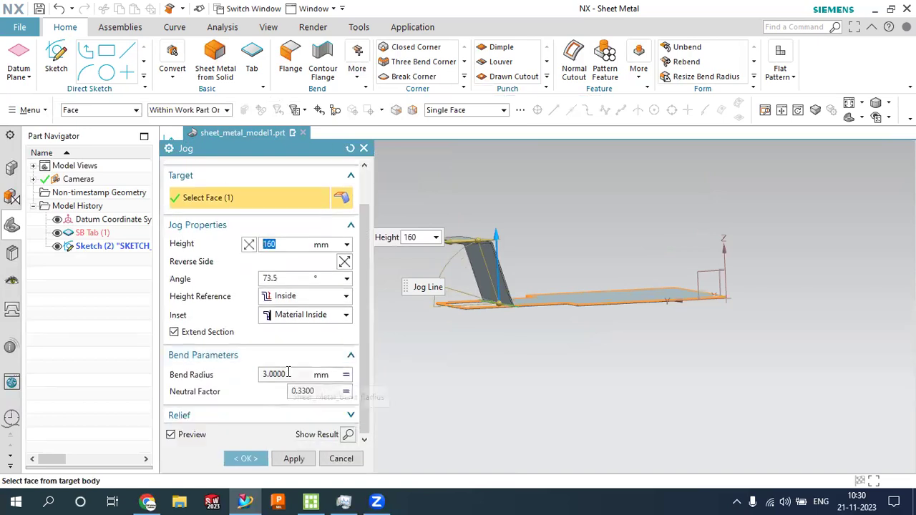
scroll(290, 379, up, 1)
click(303, 320)
text(90)
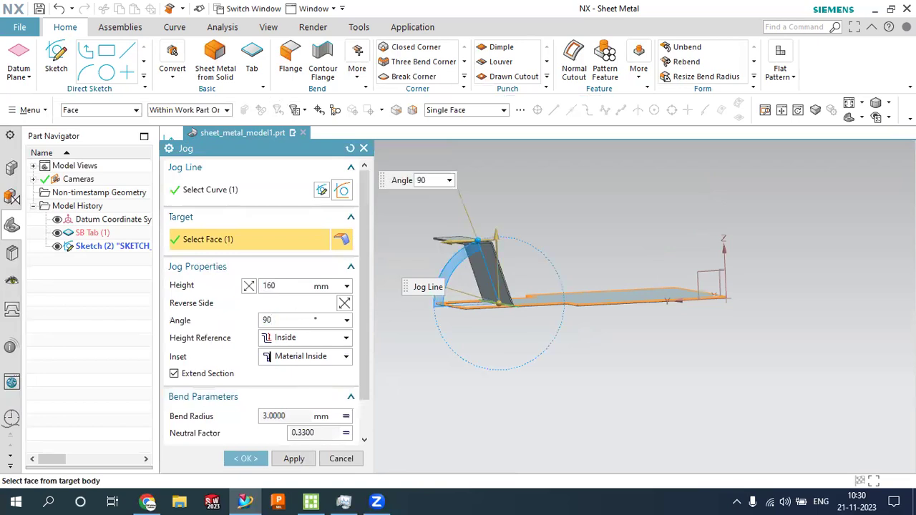
key(Return)
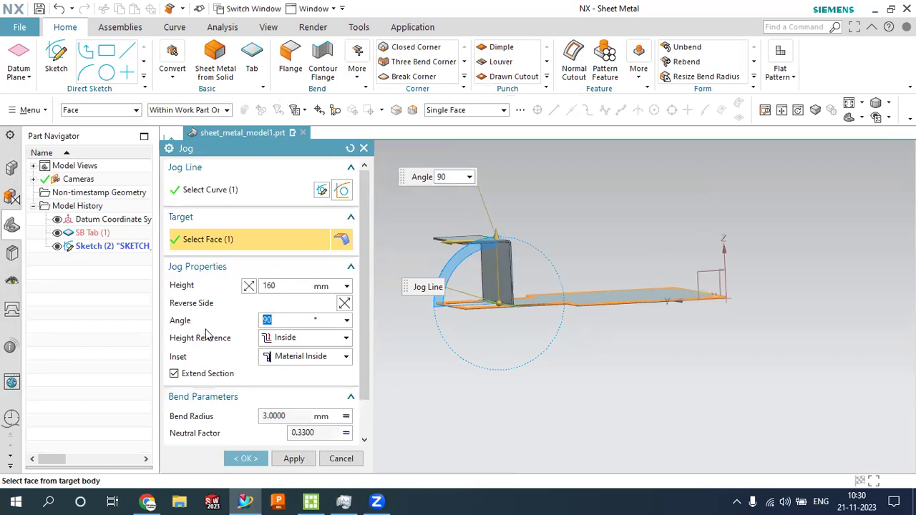
Drag the jog flange angle and create SB Jog (2) at 160 mm, 111°
middle_drag(465, 321, 469, 323)
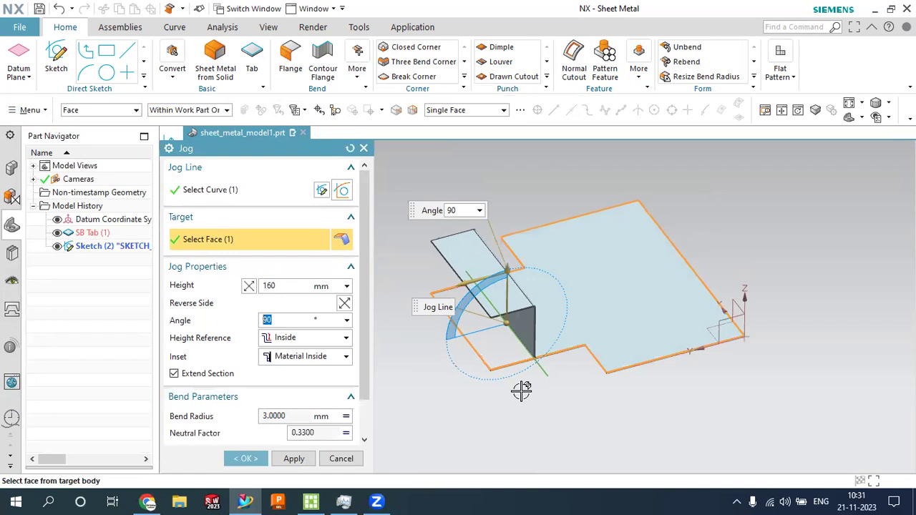
middle_drag(509, 293, 501, 319)
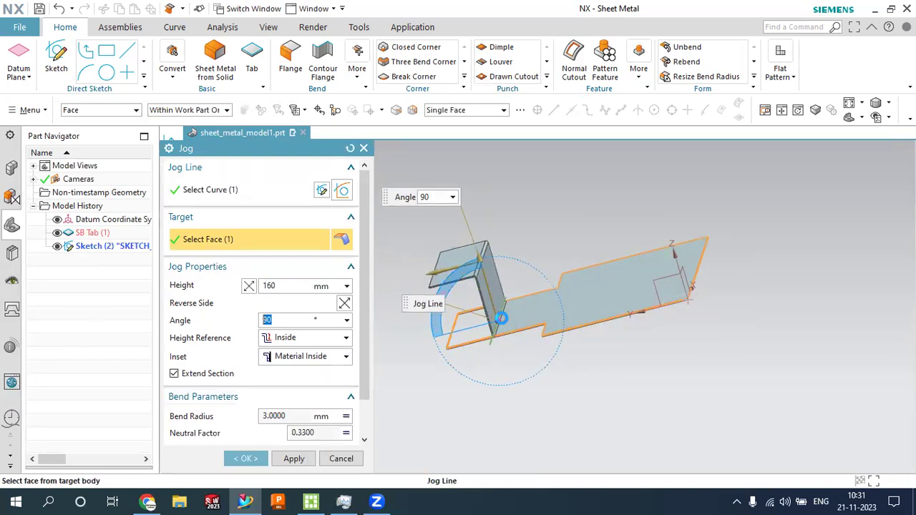
drag(498, 263, 459, 267)
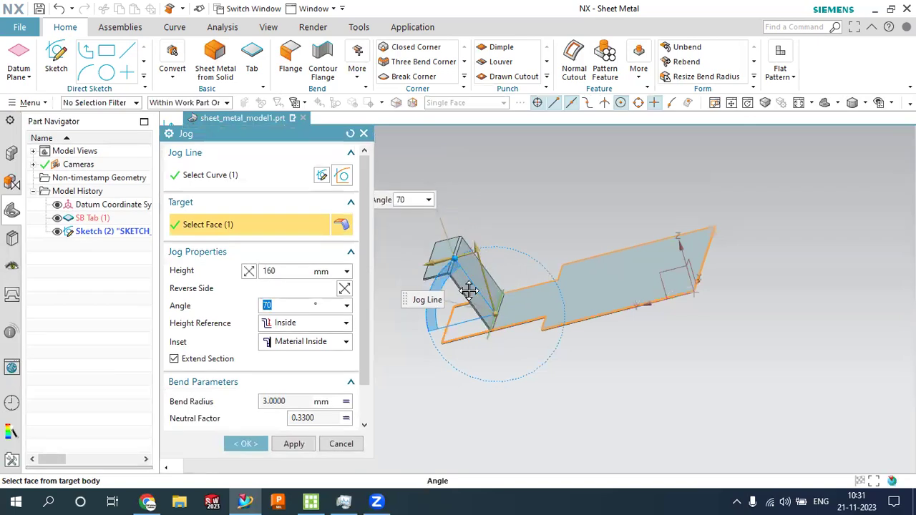
mouse_move(469, 286)
mouse_down()
mouse_move(486, 255)
mouse_move(503, 253)
mouse_up()
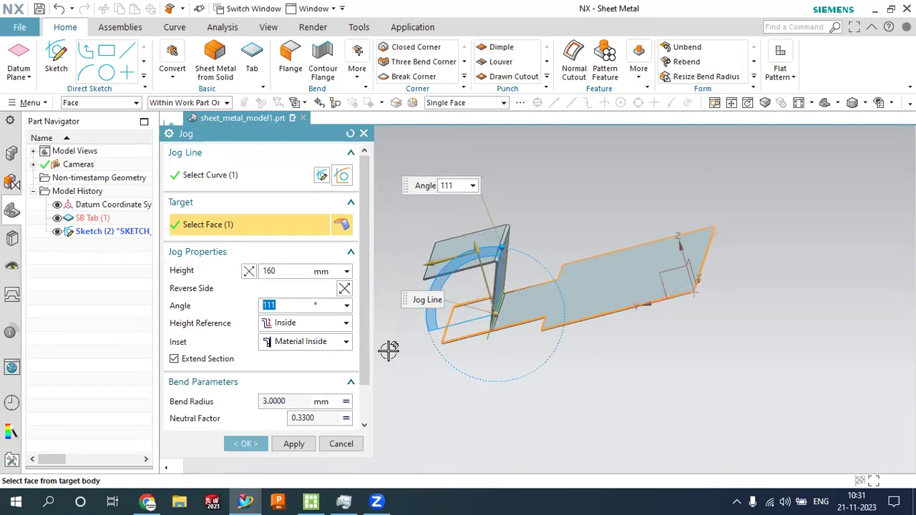
click(245, 444)
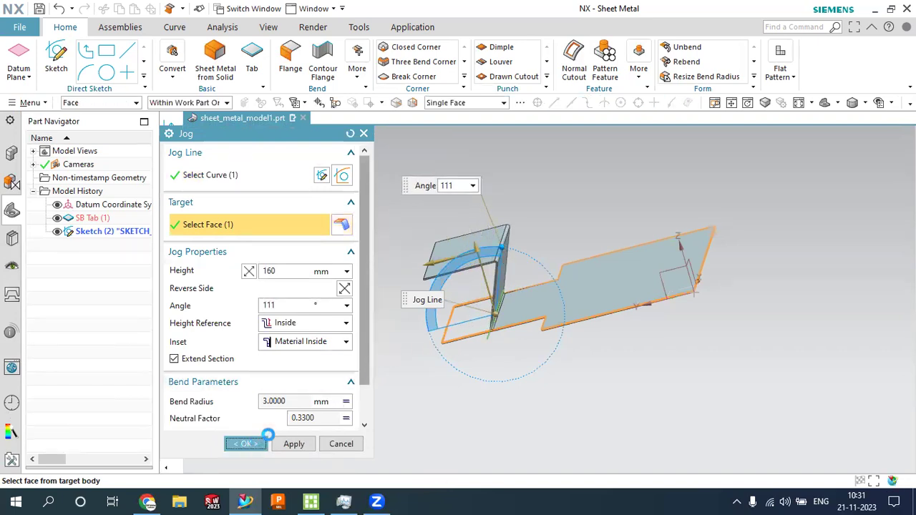
mouse_move(458, 376)
middle_down()
mouse_move(473, 353)
mouse_move(434, 387)
mouse_move(429, 370)
mouse_move(438, 374)
middle_up()
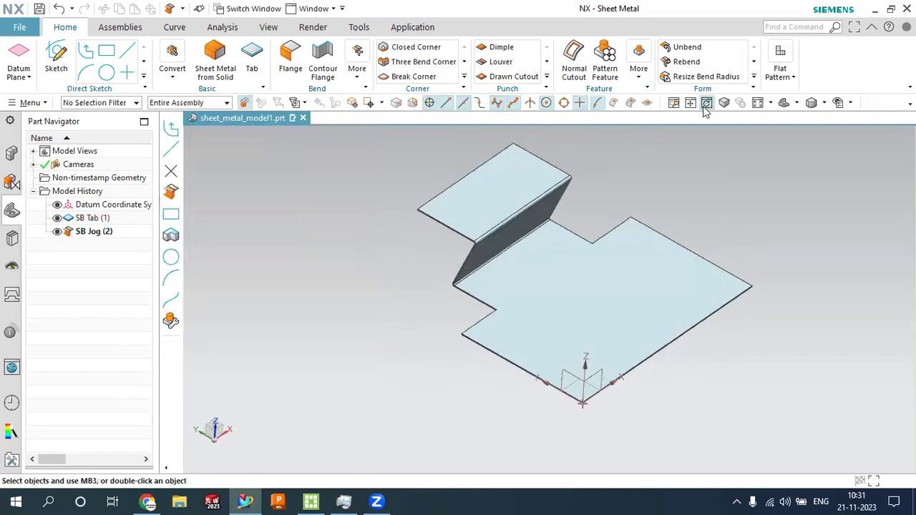
Create a trial flat solid of the part from a chosen stationary face
click(780, 68)
click(795, 98)
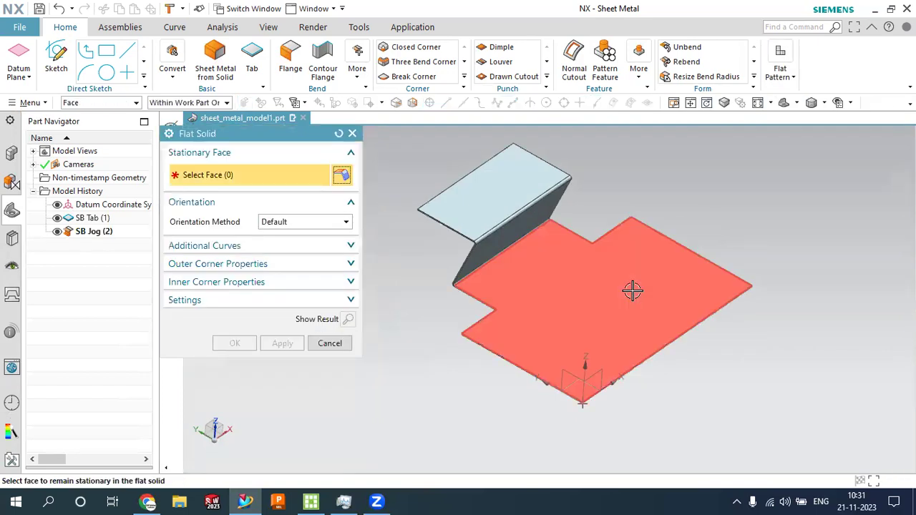
click(282, 343)
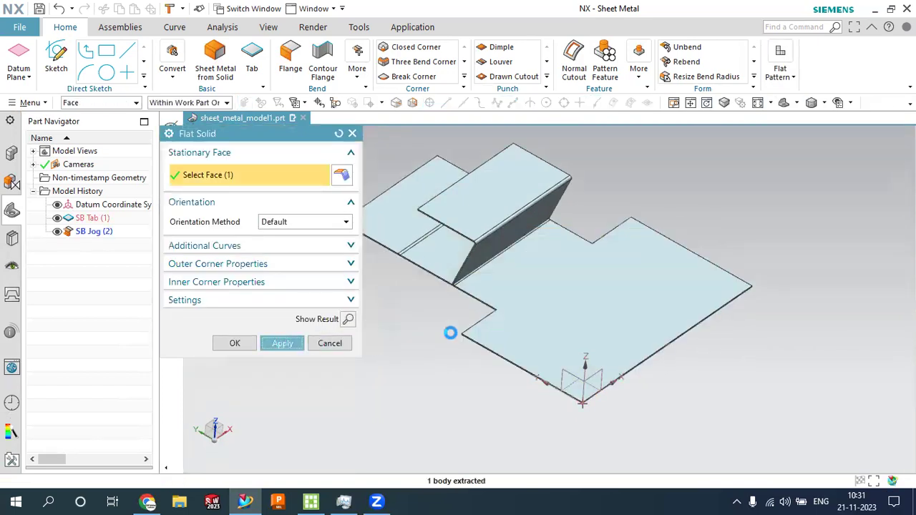
mouse_move(467, 332)
middle_down()
mouse_move(474, 311)
mouse_move(496, 350)
mouse_move(486, 342)
mouse_move(497, 328)
middle_up()
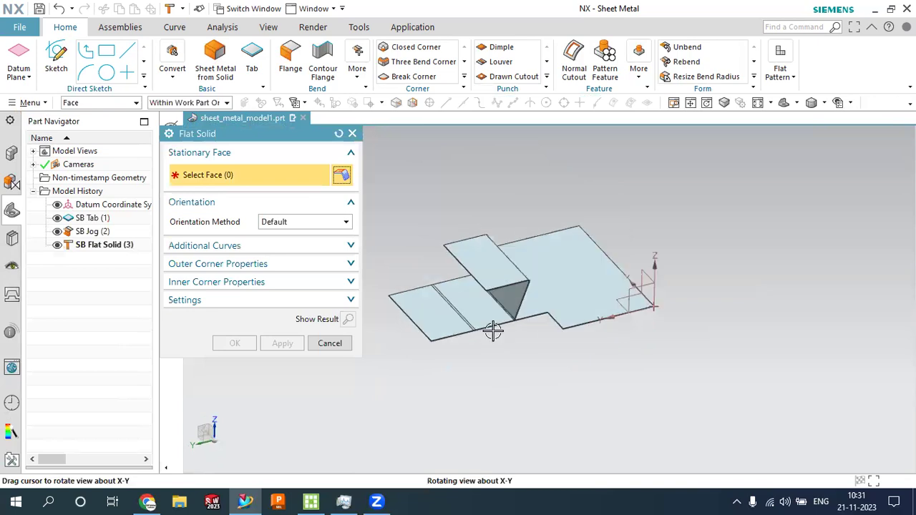
click(330, 344)
Delete SB Flat Solid (3) and SB Jog (2) from the Part Navigator
click(89, 247)
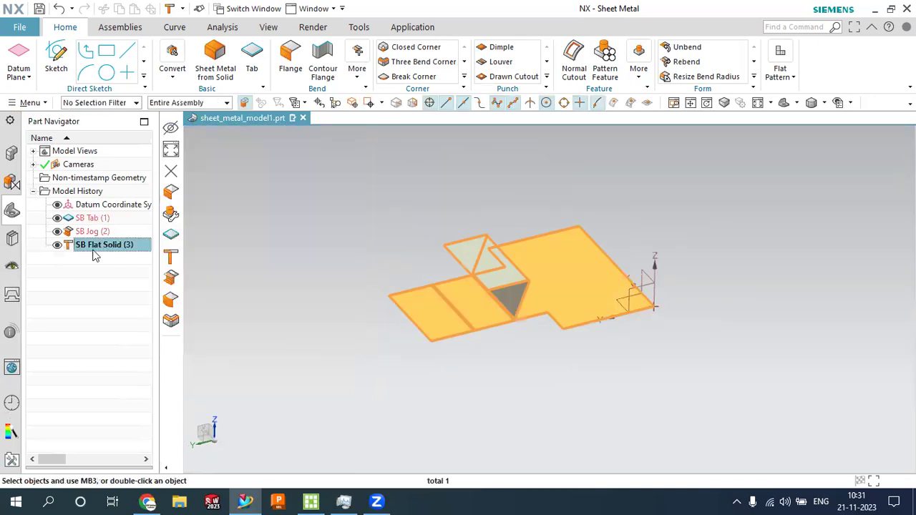
right_click(119, 245)
key(Delete)
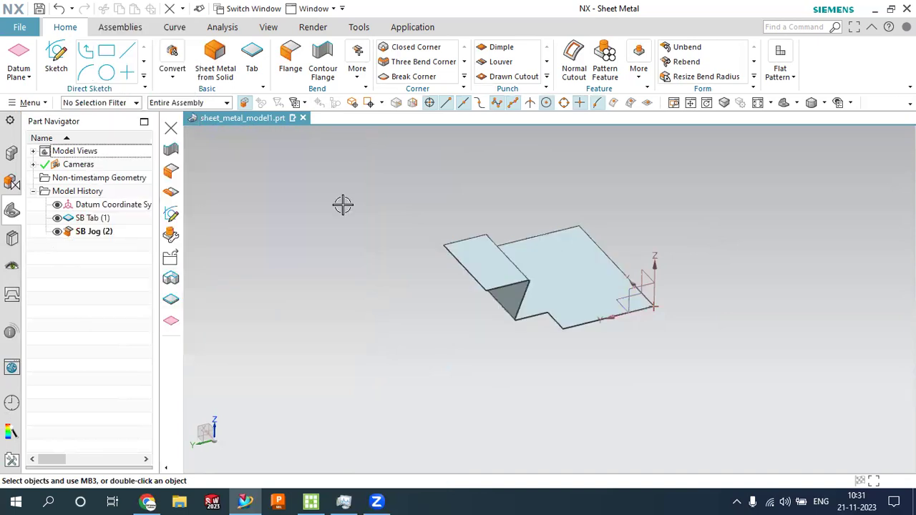
right_click(87, 239)
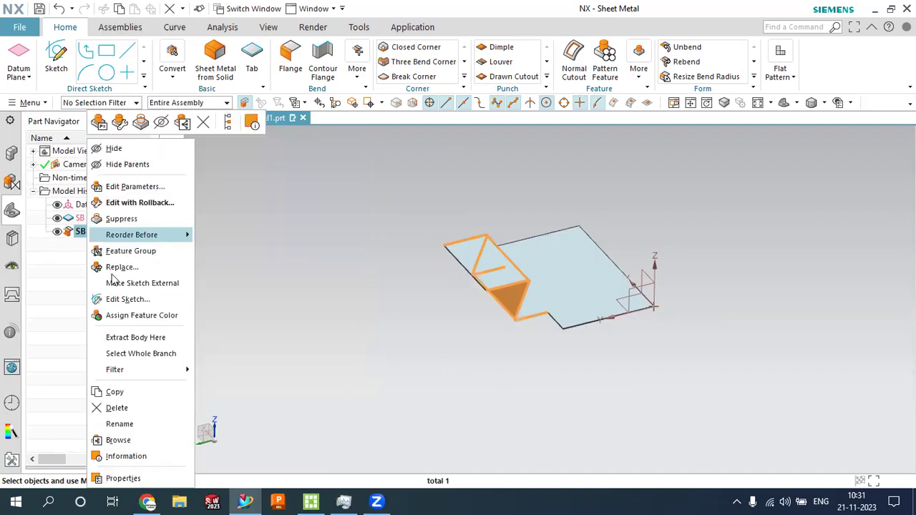
key(Delete)
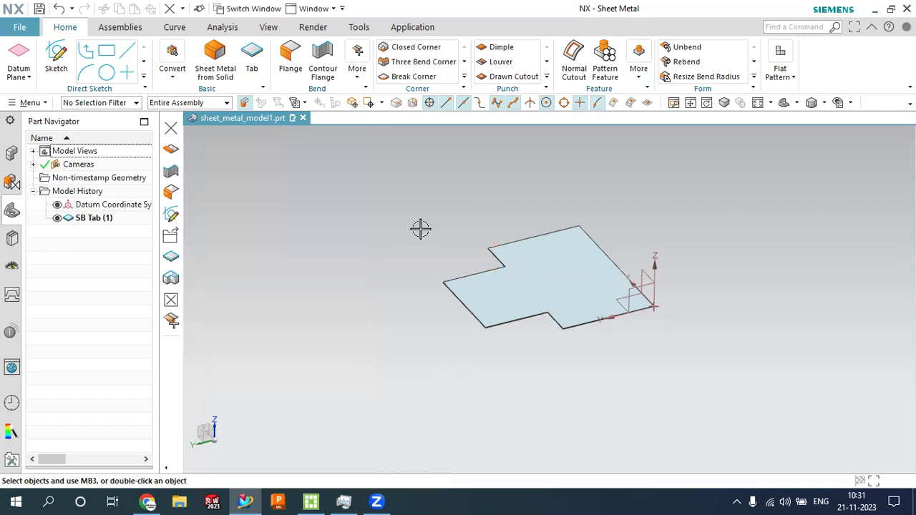
middle_drag(529, 299, 363, 205)
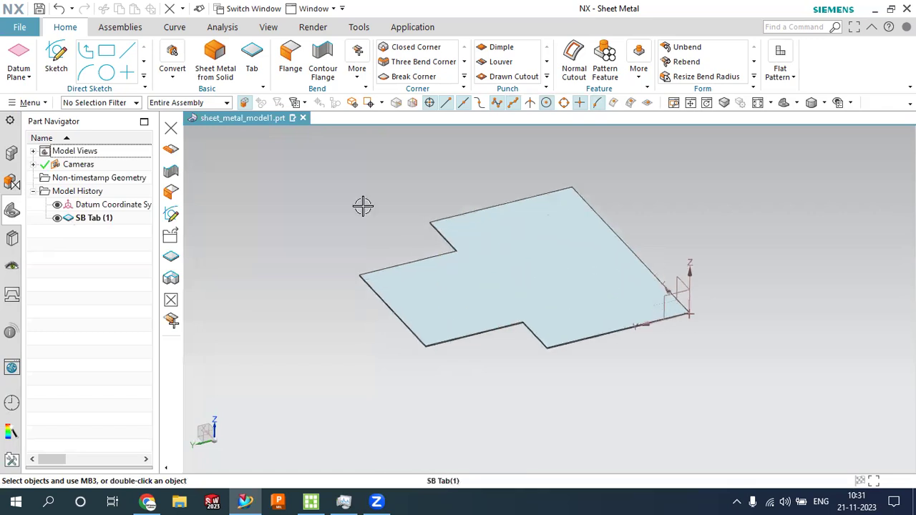
Start a new jog and sketch an angled jog line on the tab face
click(358, 80)
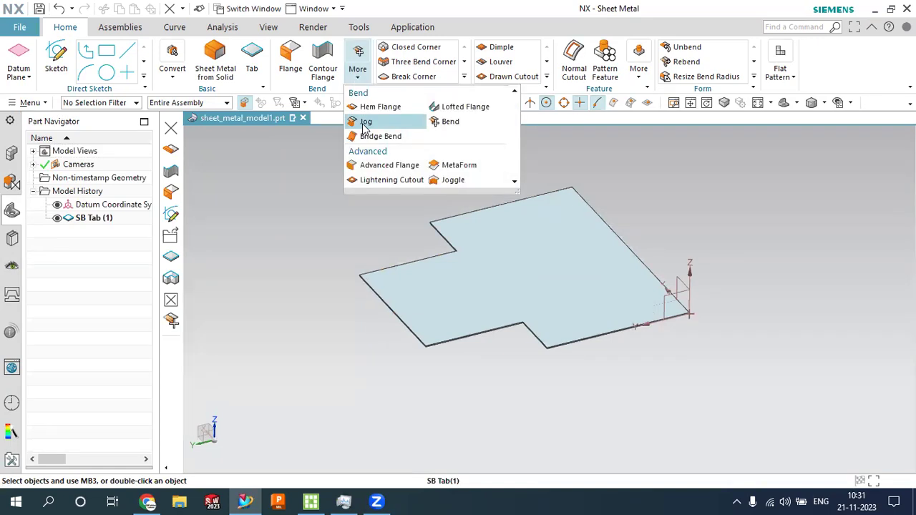
click(365, 121)
click(416, 306)
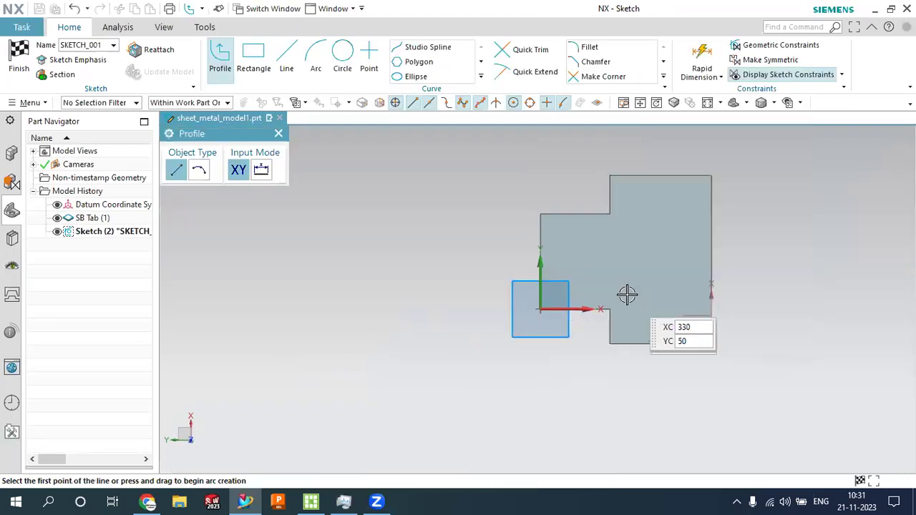
scroll(628, 294, up, 2)
click(286, 57)
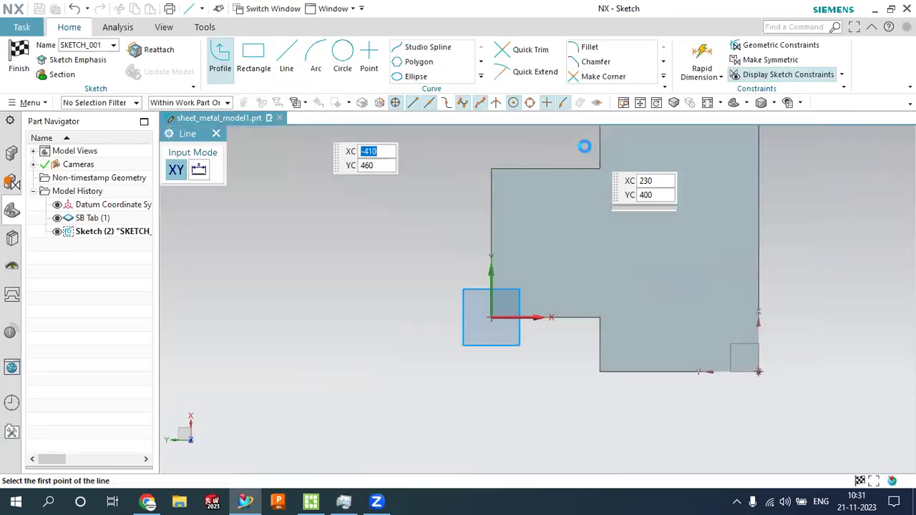
click(557, 156)
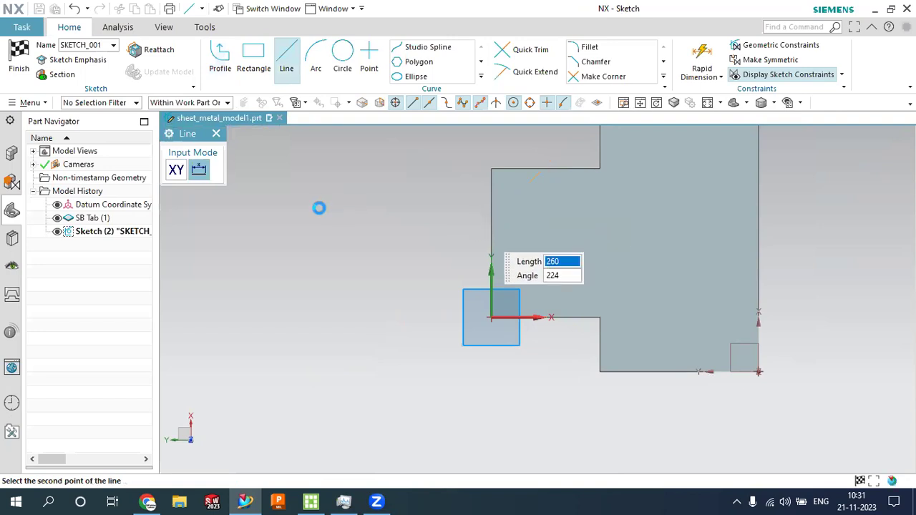
key(Return)
click(19, 72)
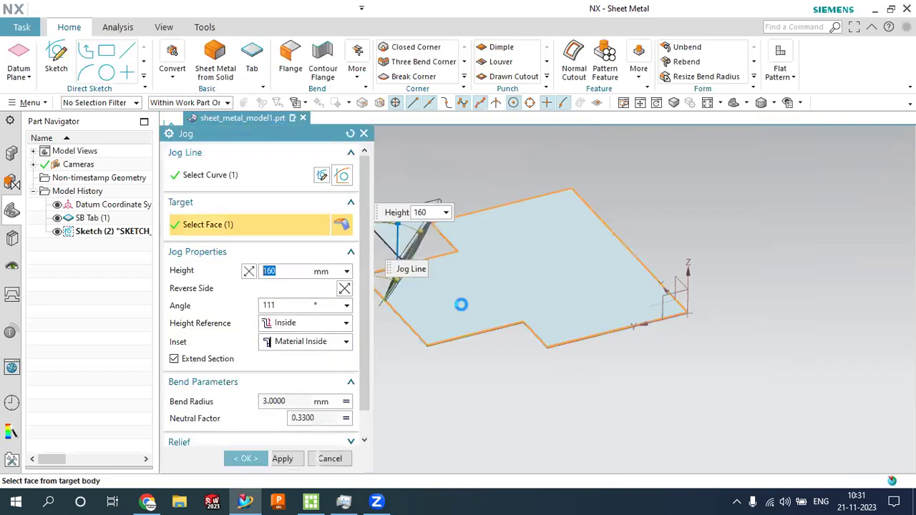
Select the tab face, set the jog angle to 90° and create the 160 mm jog
click(564, 272)
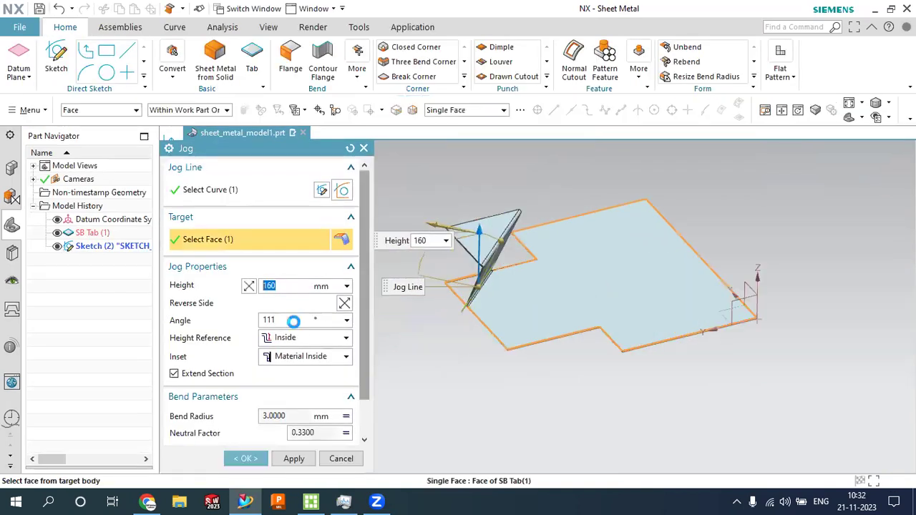
key(Tab)
text(90)
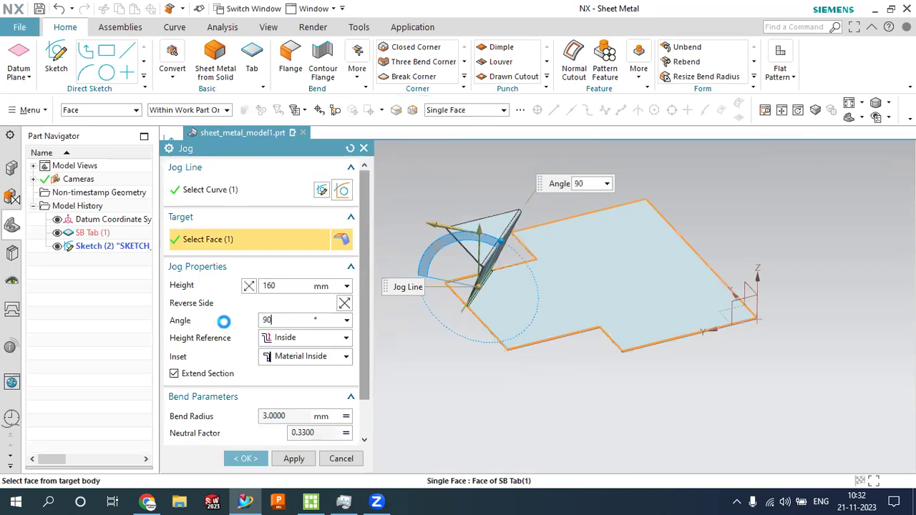
key(Return)
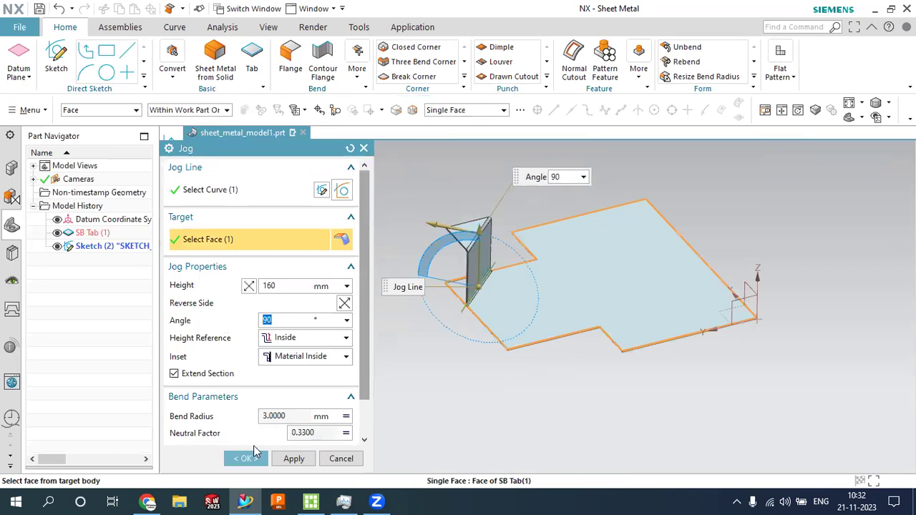
click(251, 456)
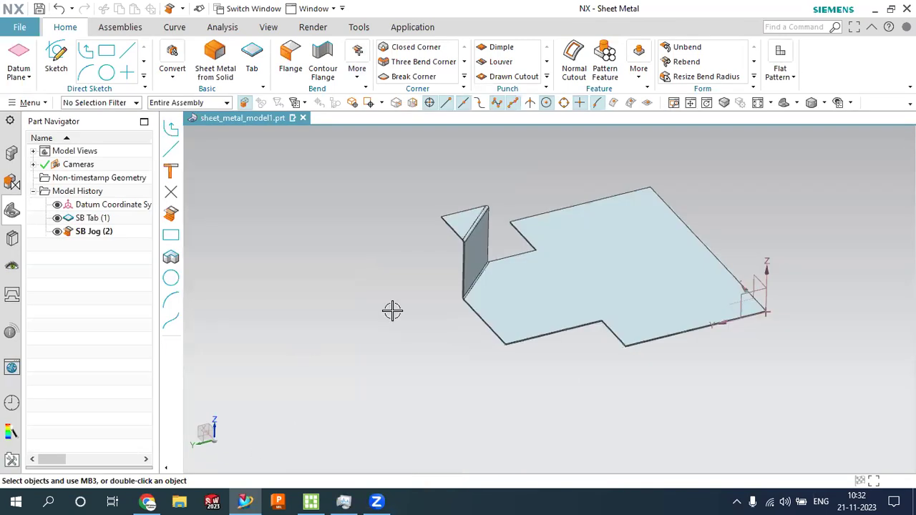
Reopen SB Jog (2) with Edit Parameters from the Part Navigator
scroll(524, 254, up, 3)
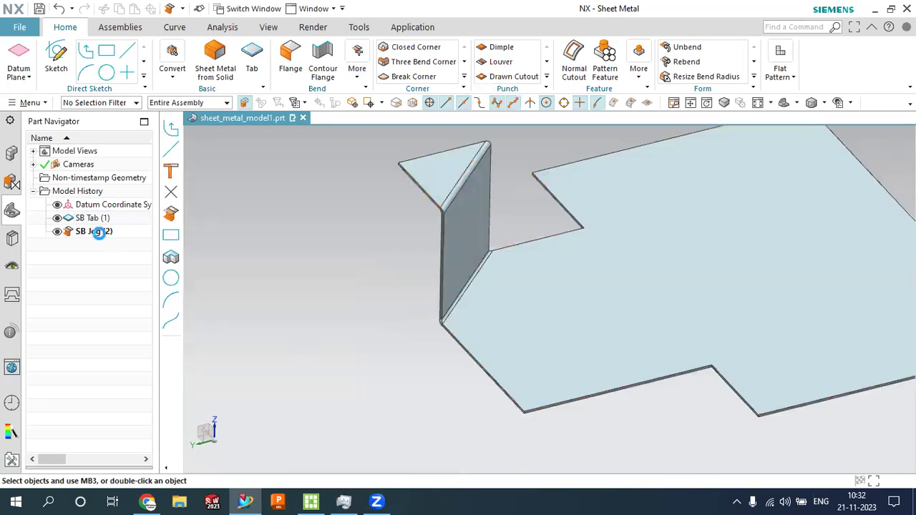
click(97, 237)
right_click(98, 231)
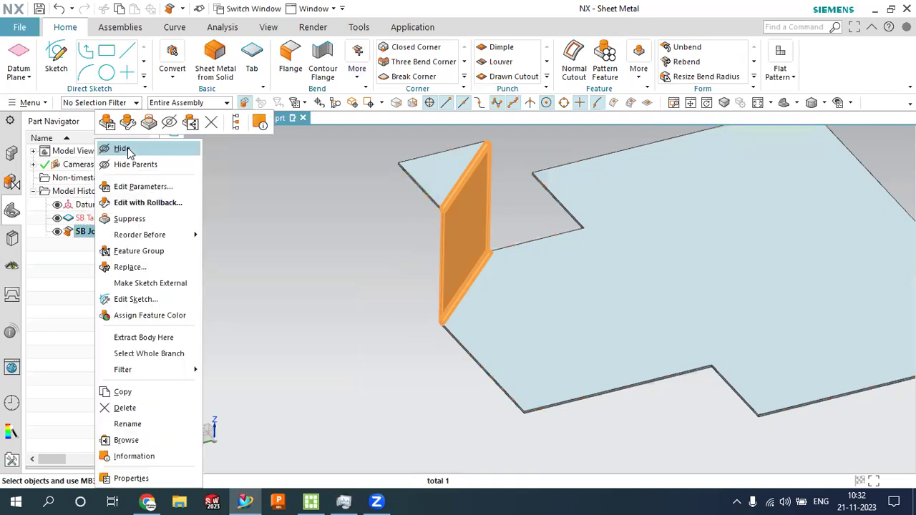
click(123, 149)
click(62, 234)
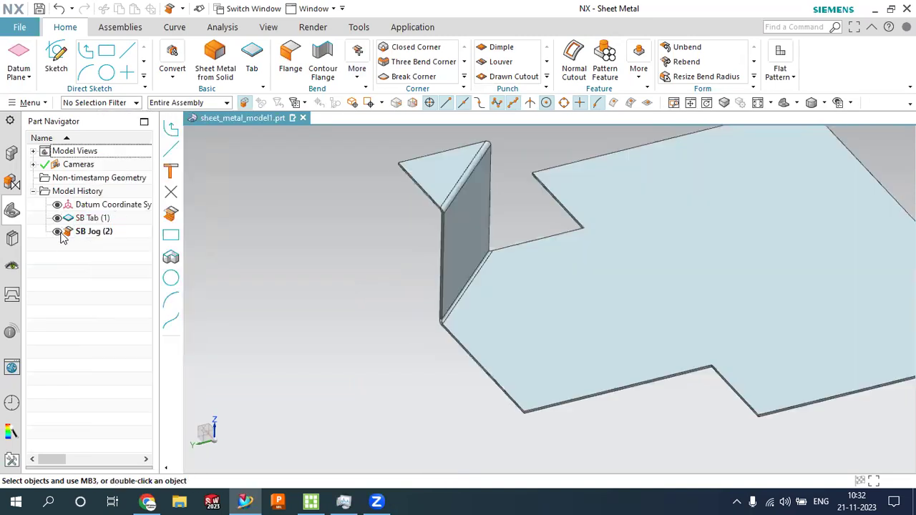
right_click(106, 231)
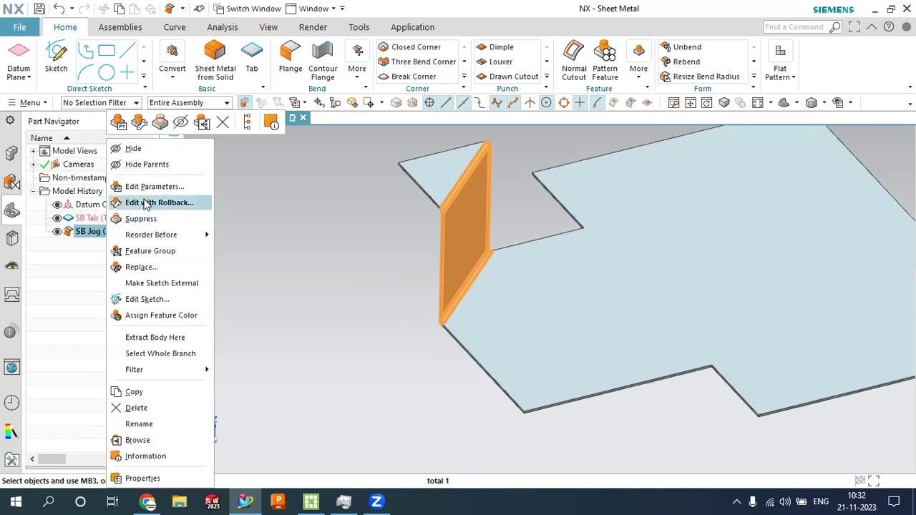
click(152, 189)
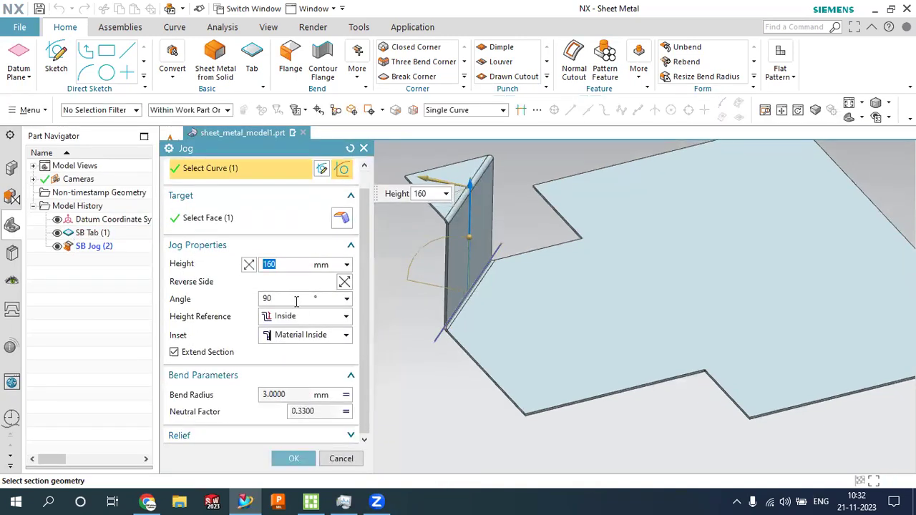
Switch the jog's 3 mm bend radius to Use Local Value
click(293, 393)
drag(313, 395, 220, 405)
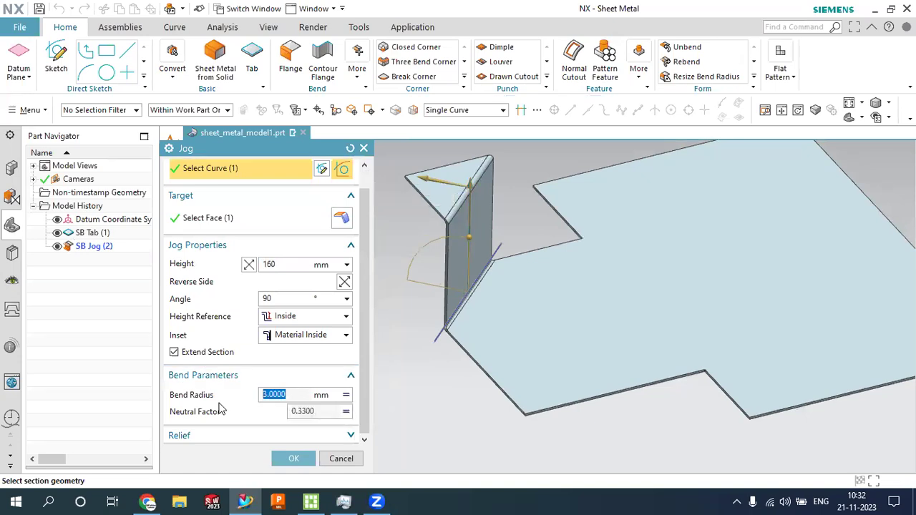
click(348, 396)
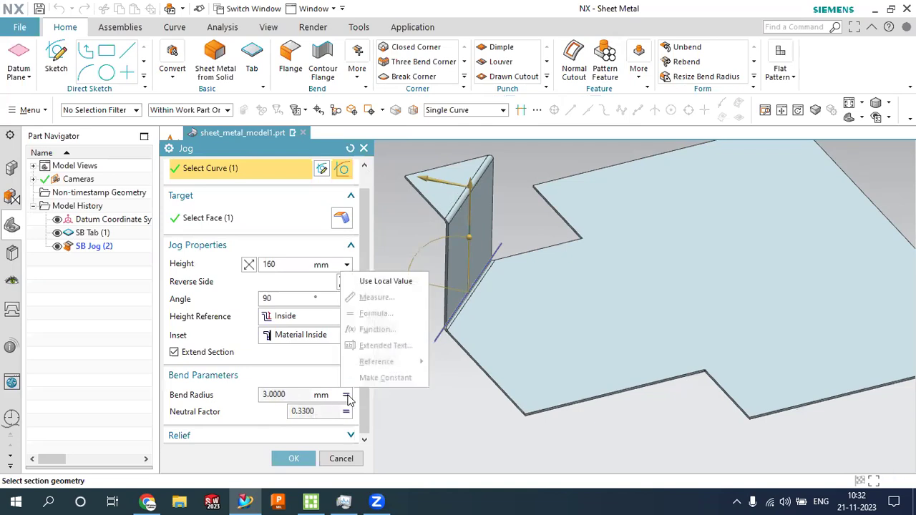
click(390, 284)
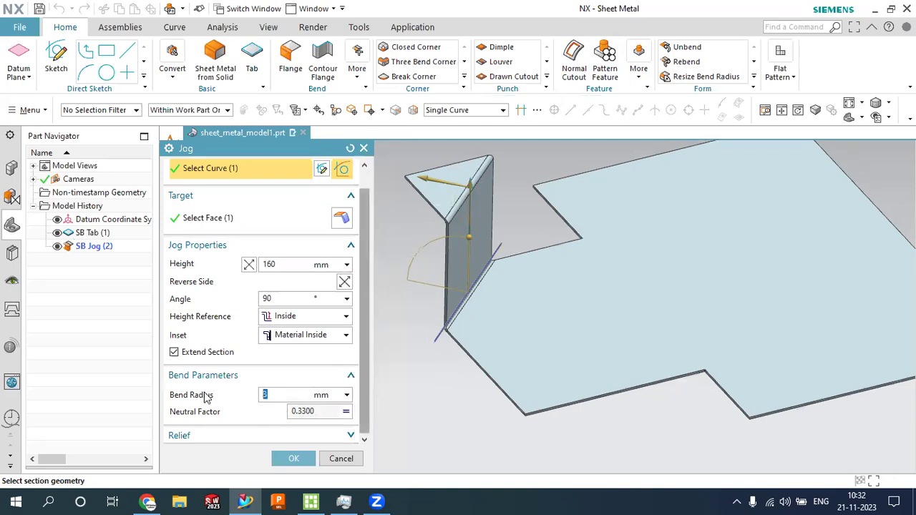
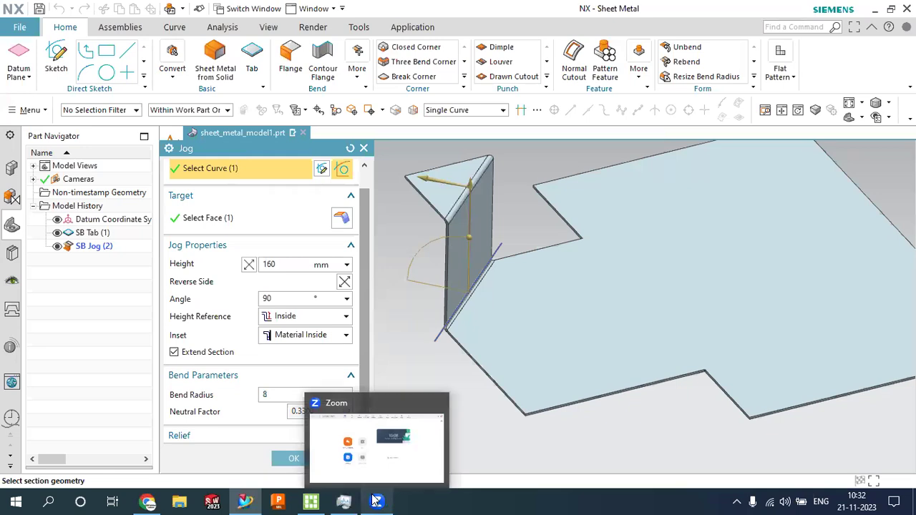
Apply the jog, then edit SB Jog (2) to use a local 8 mm bend radius
key(Return)
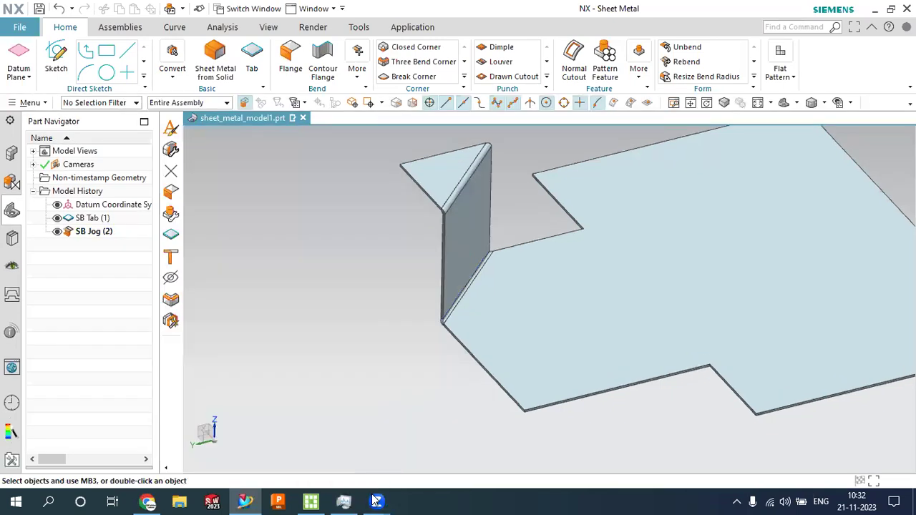
right_click(376, 365)
click(93, 239)
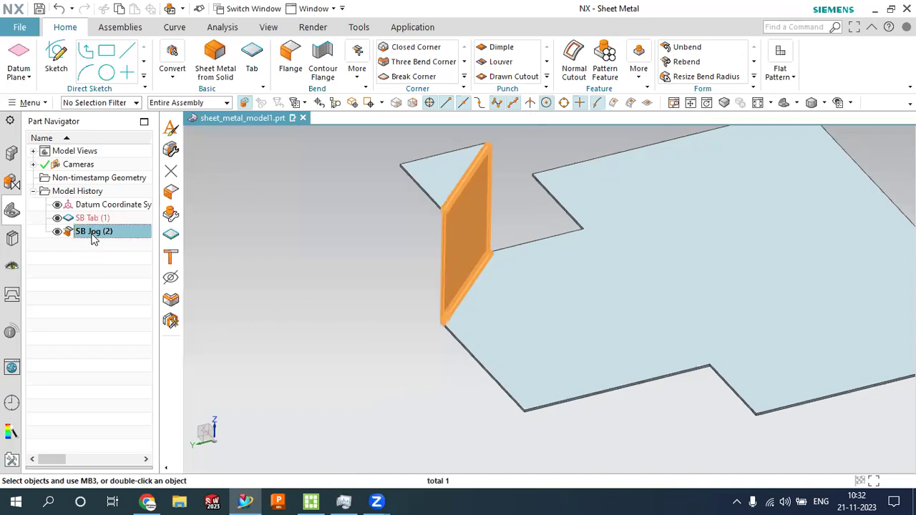
right_click(91, 234)
click(130, 184)
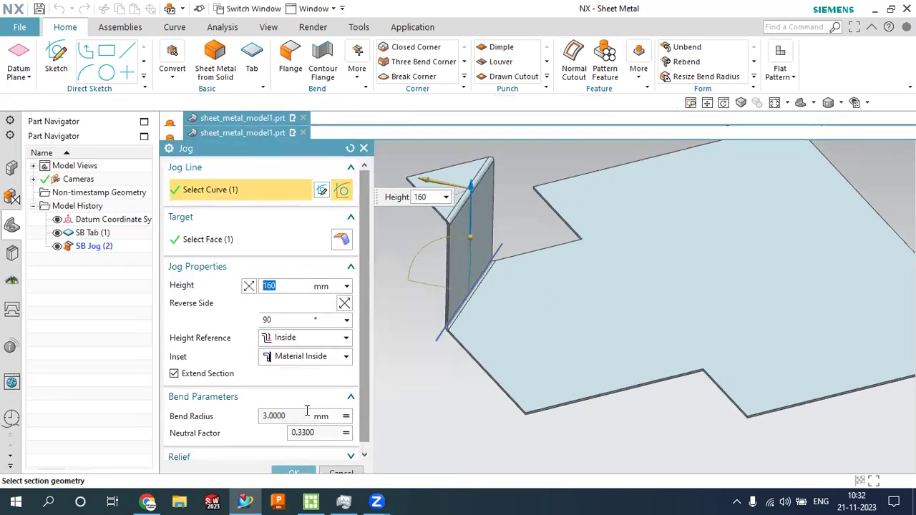
click(345, 417)
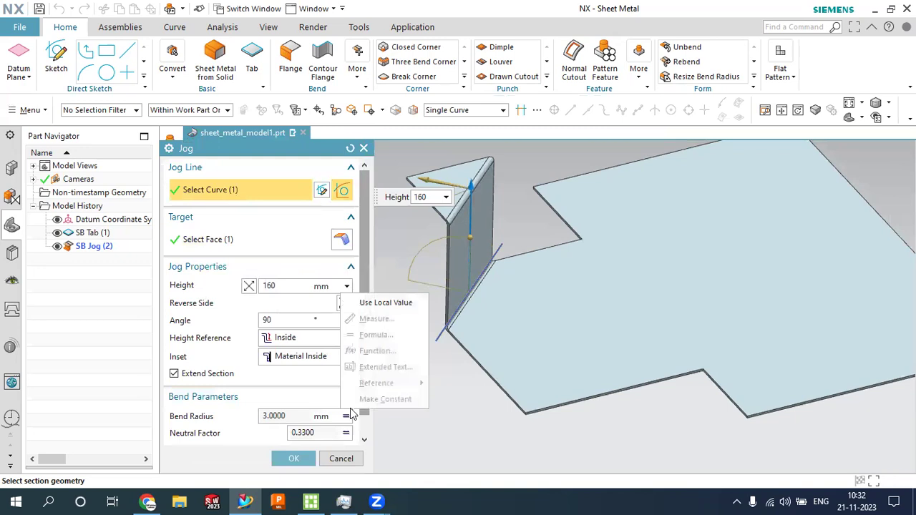
click(385, 301)
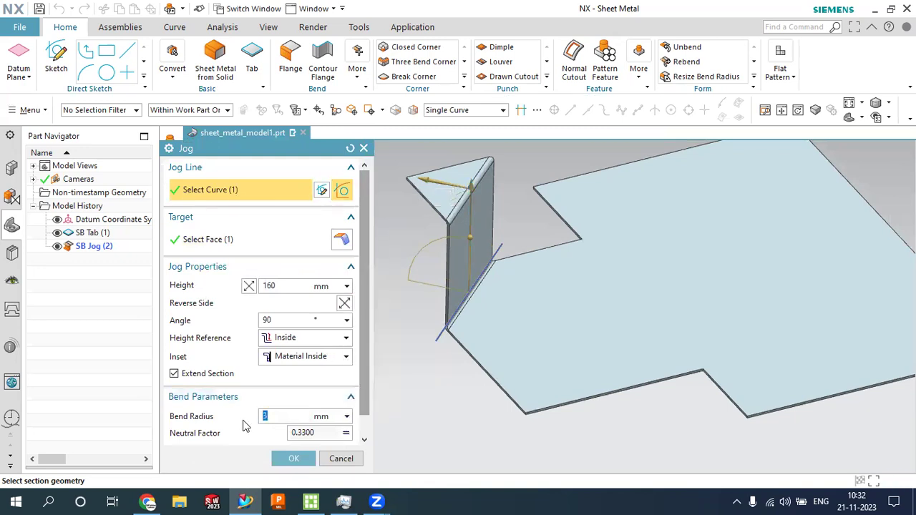
text(6)
scroll(364, 412, down, 1)
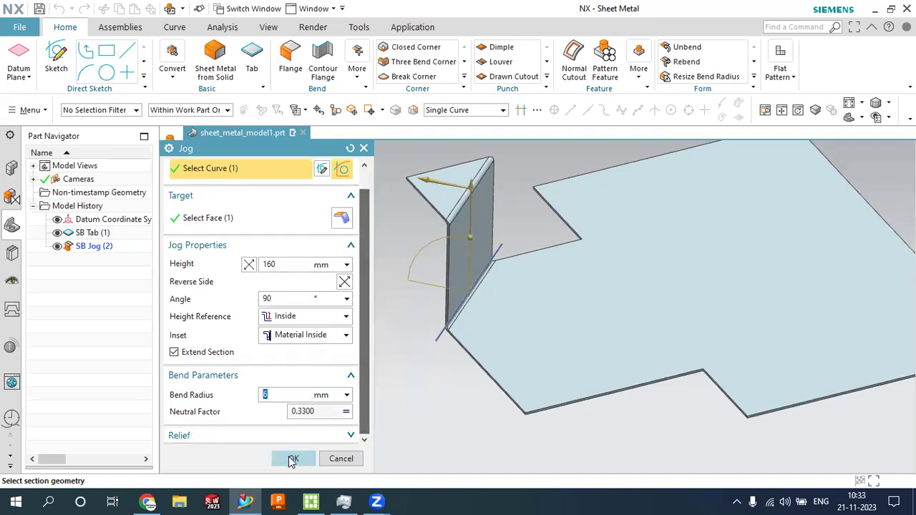
click(293, 458)
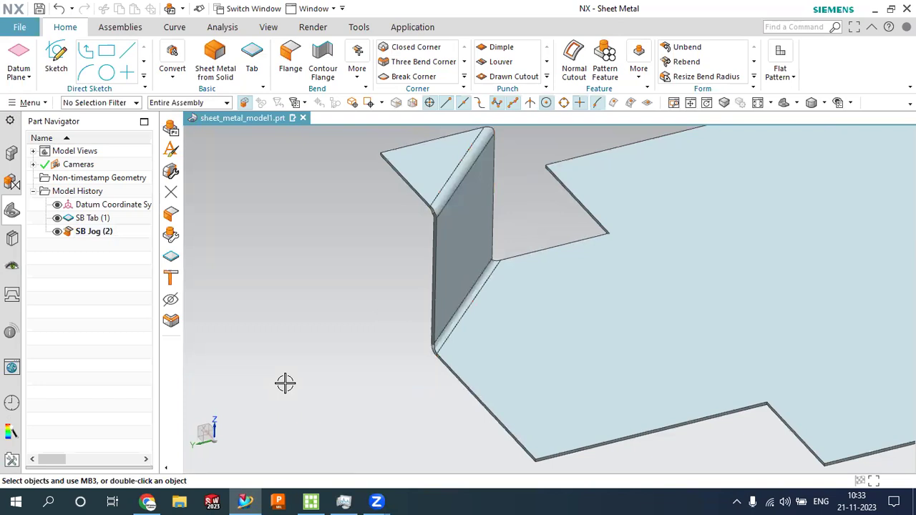
Fit the whole part in view and show the More bend features list in the Bend group
key(ctrl+f)
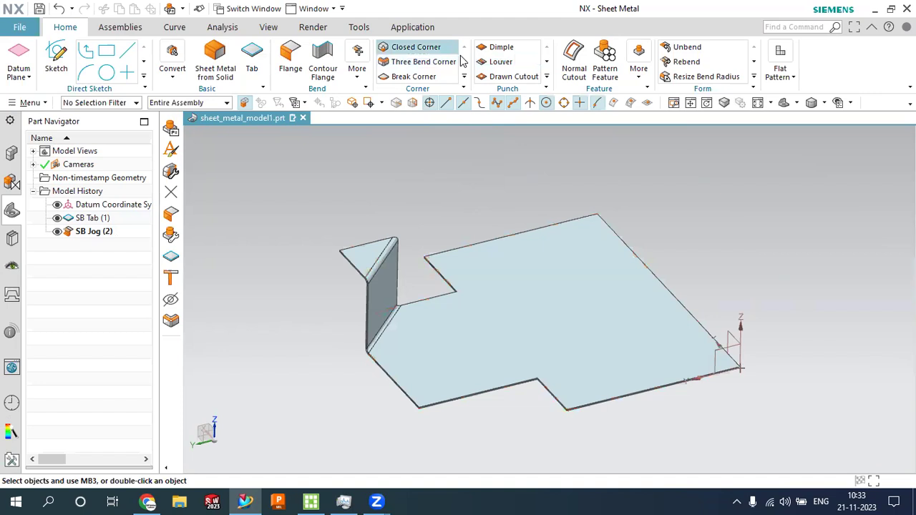
click(358, 80)
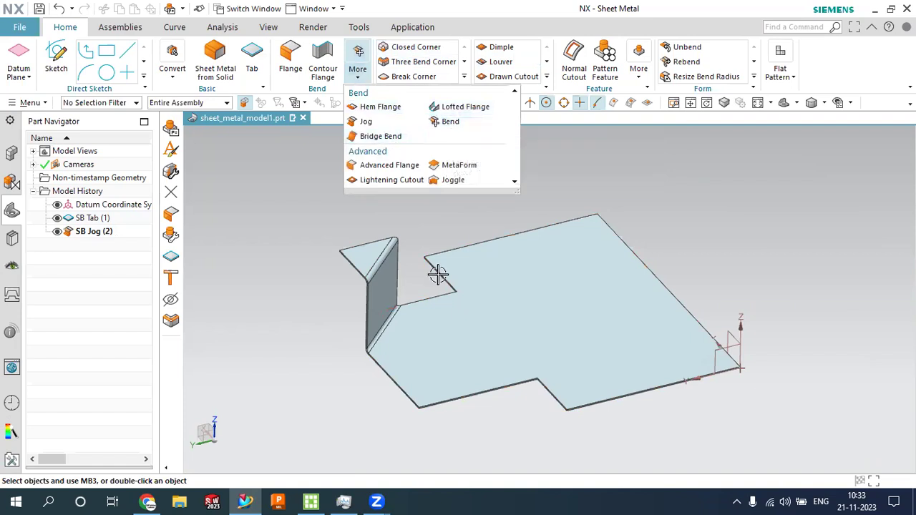
click(452, 421)
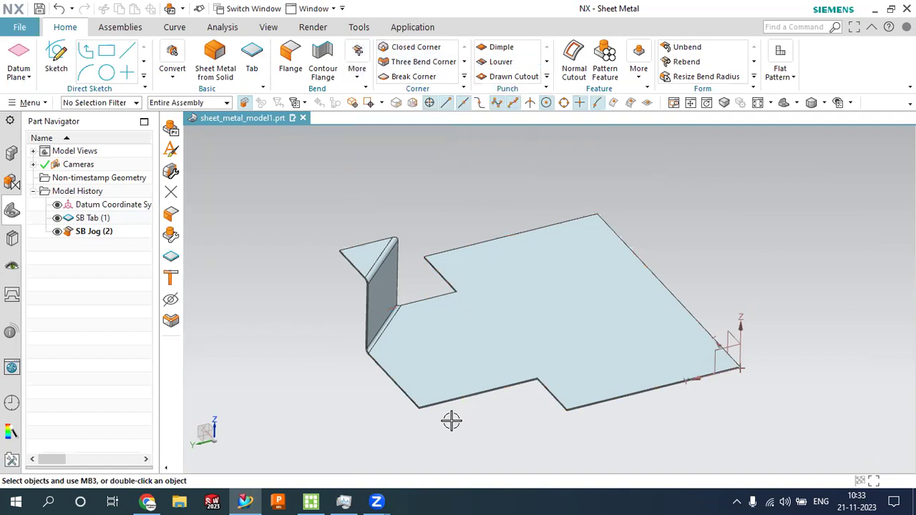
click(359, 71)
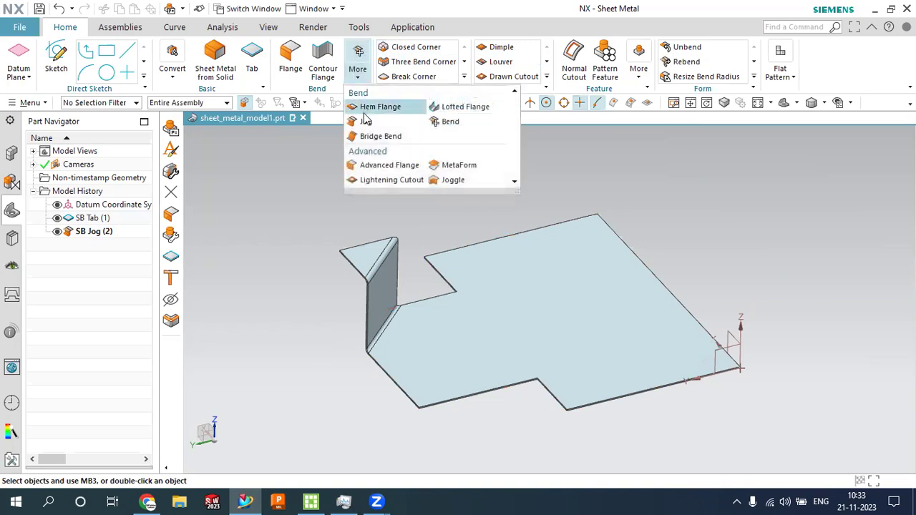
Start a Bend and sketch one straight bend line across the plate face, then finish the sketch
click(458, 123)
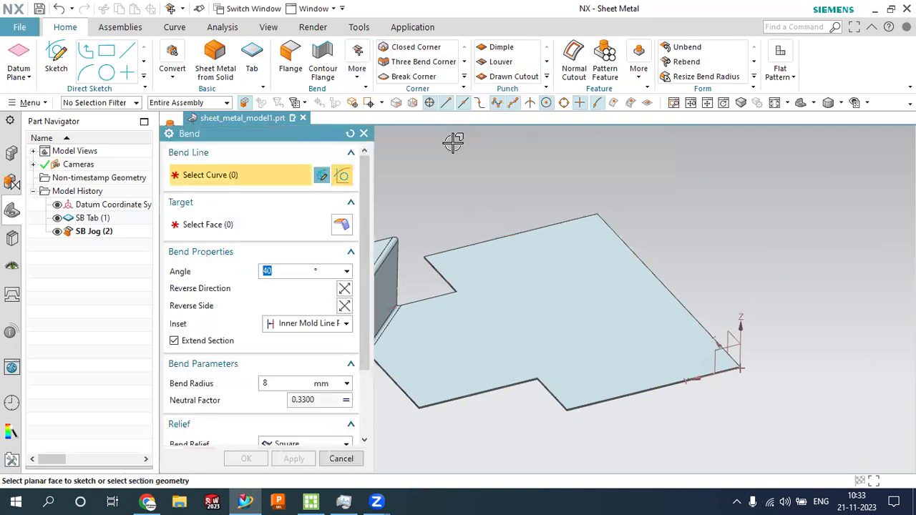
click(536, 261)
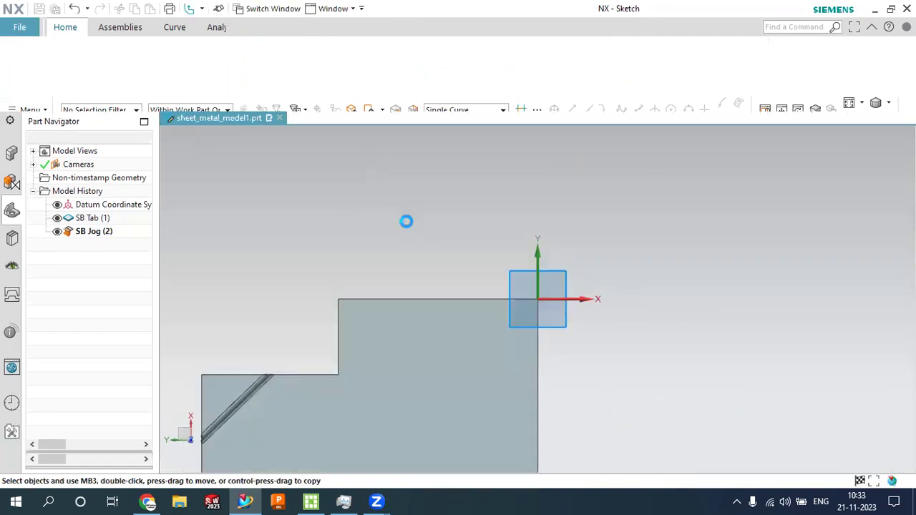
scroll(407, 223, down, 5)
scroll(440, 307, up, 4)
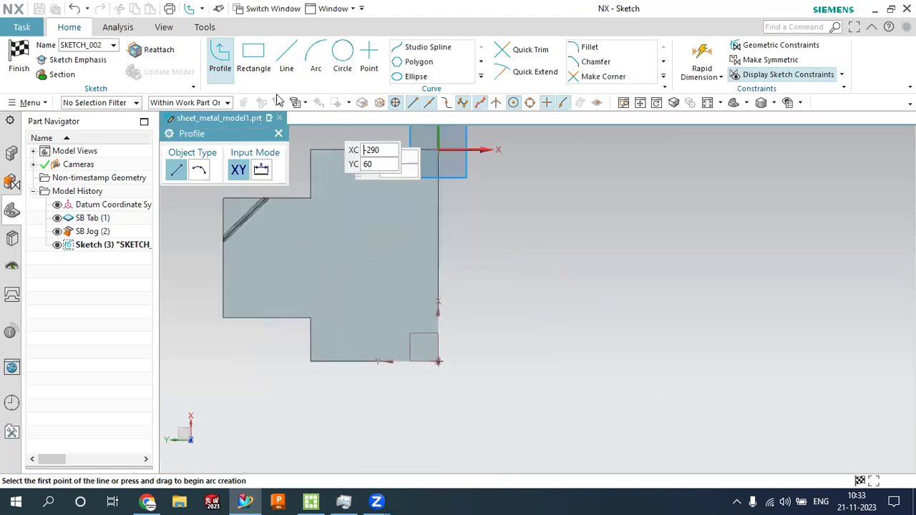
click(287, 57)
click(392, 135)
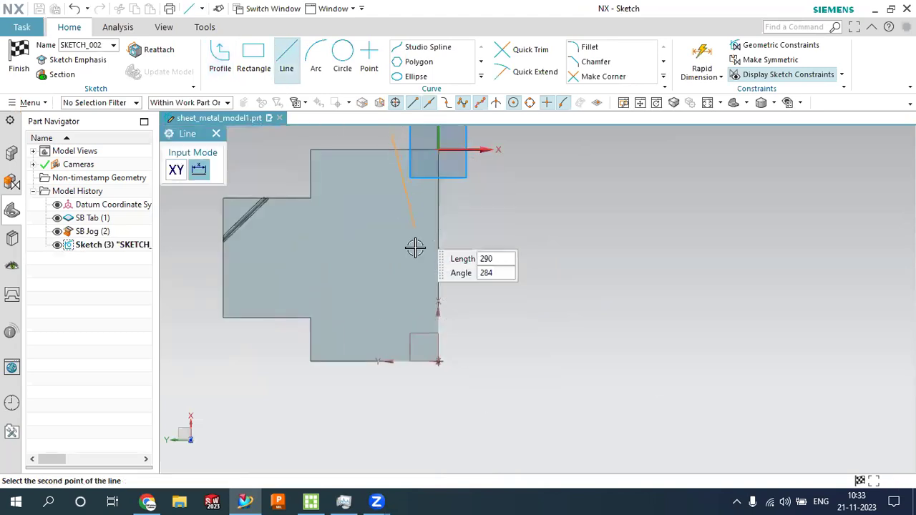
click(424, 406)
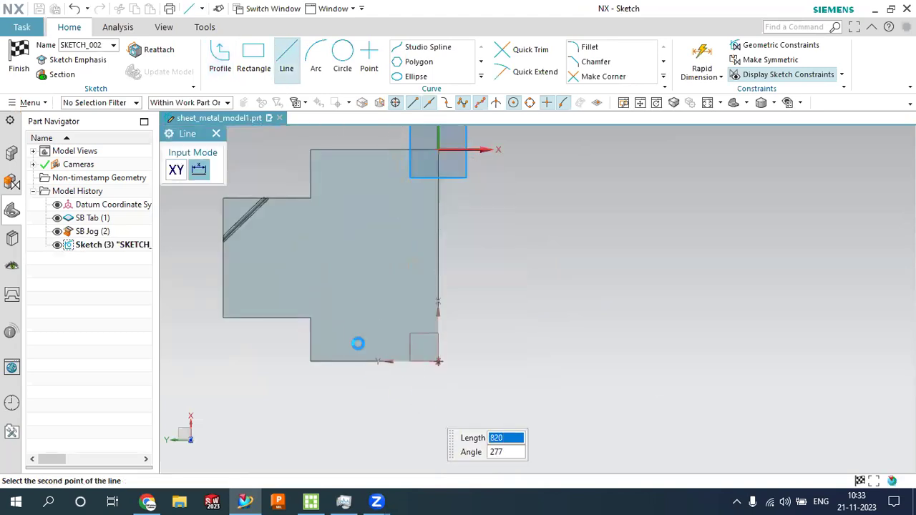
click(20, 62)
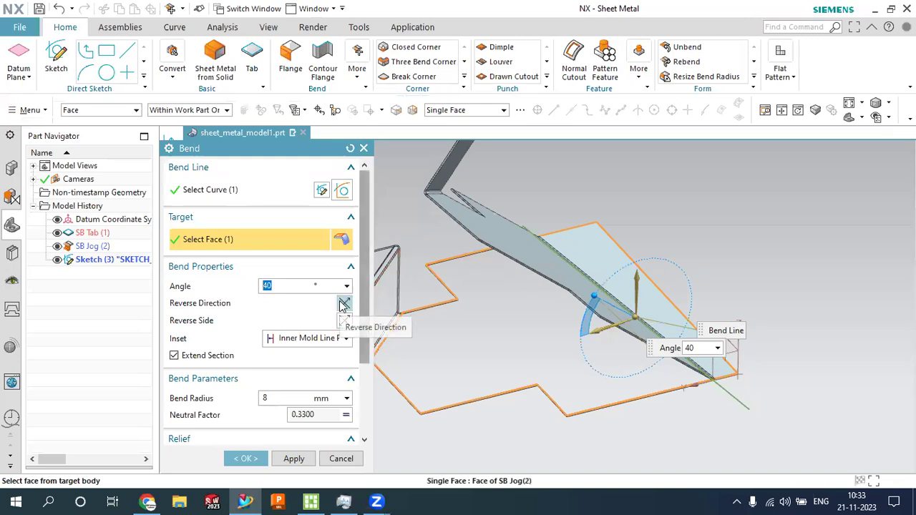
Toggle the bend's Reverse Direction and Reverse Side options, leaving the original side selected
click(344, 304)
click(344, 304)
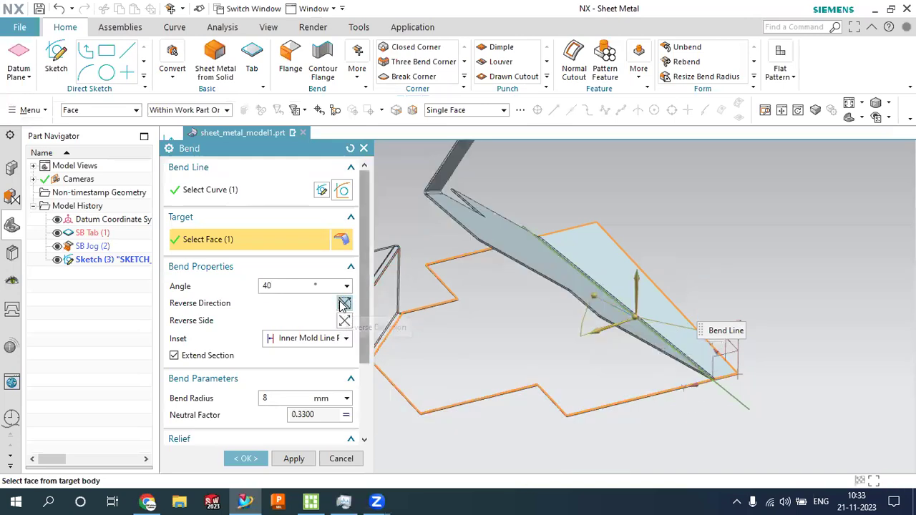
click(344, 322)
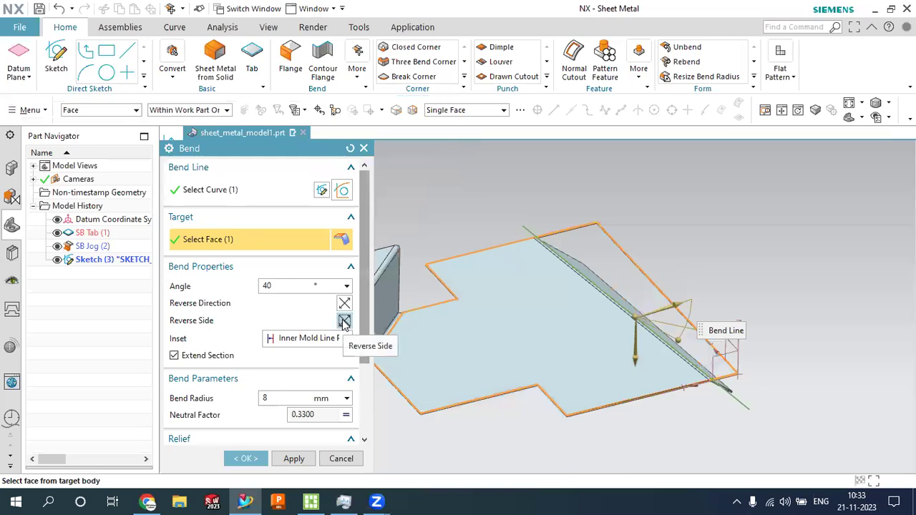
click(344, 321)
click(344, 322)
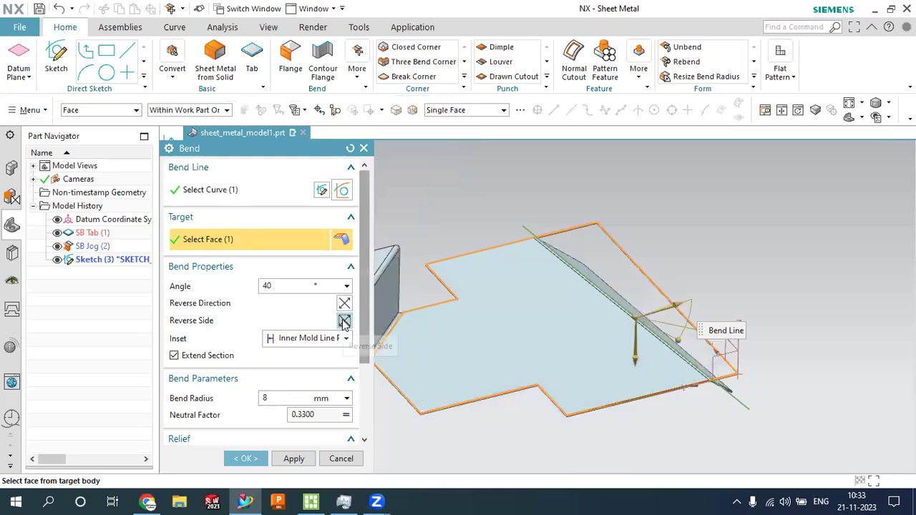
Drag the bend angle handle until the angle reads 36°
middle_drag(583, 266, 522, 277)
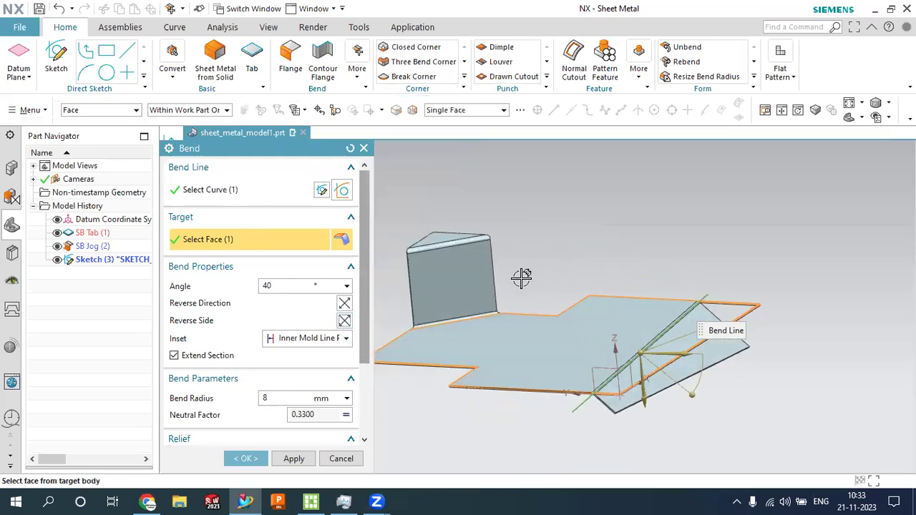
scroll(599, 264, down, 2)
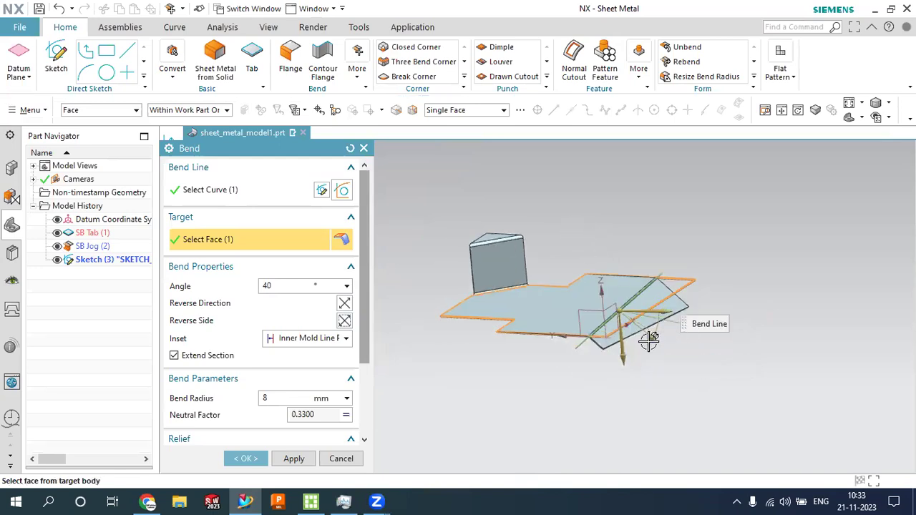
drag(657, 312, 635, 323)
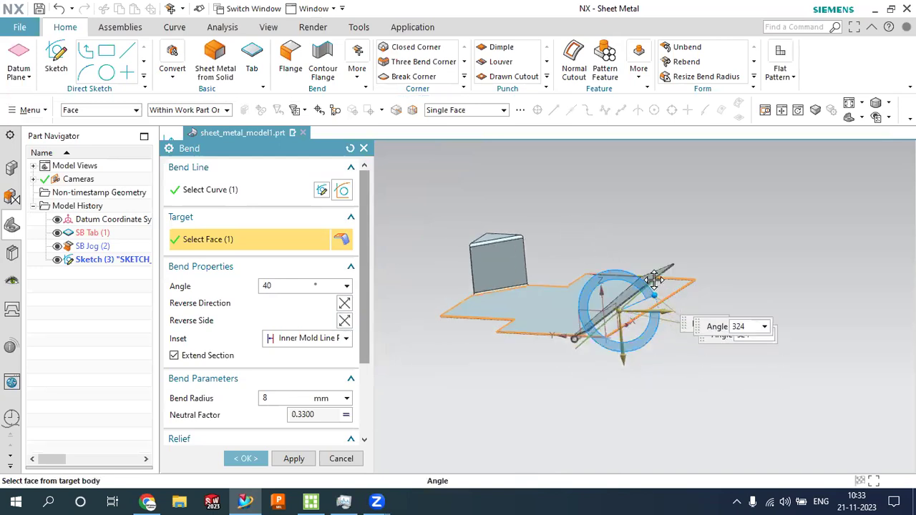
middle_drag(665, 311, 673, 311)
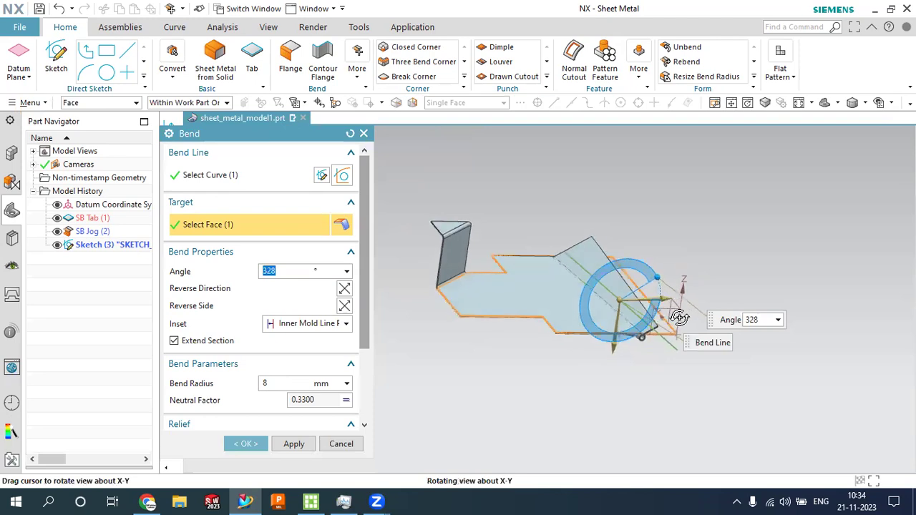
mouse_move(655, 294)
mouse_down()
mouse_move(676, 331)
mouse_move(671, 322)
mouse_up()
middle_drag(623, 382, 558, 369)
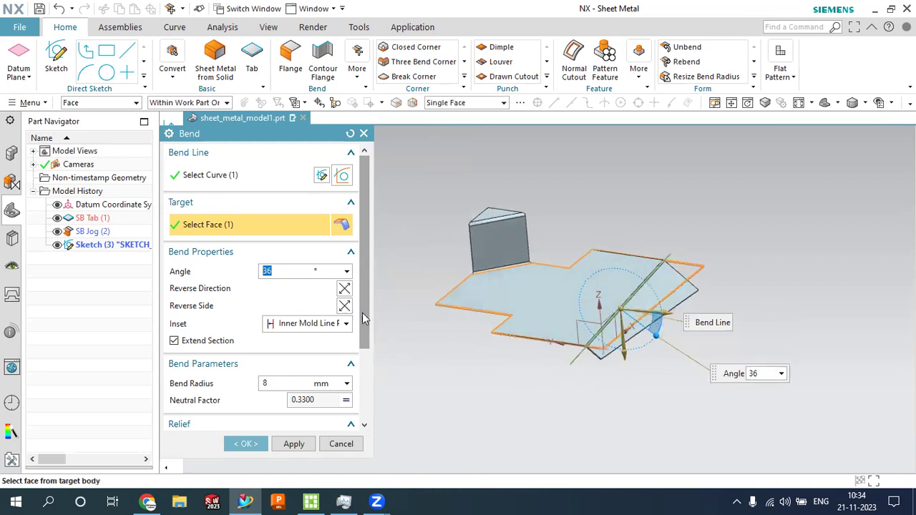
Reverse the bend so the flange rises, and create SB Bend (3)
click(345, 289)
mouse_move(532, 334)
middle_down()
mouse_move(582, 343)
mouse_move(566, 356)
mouse_move(610, 290)
middle_up()
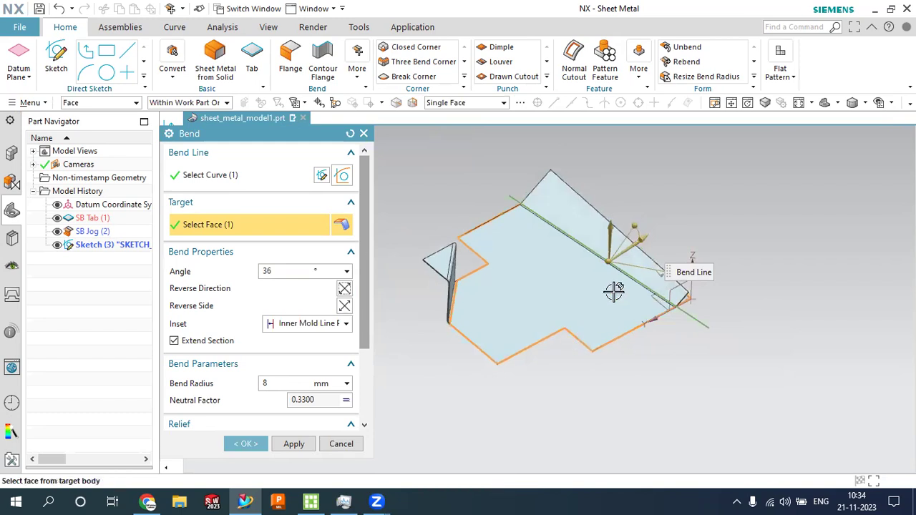
scroll(633, 262, up, 1)
scroll(633, 262, up, 1)
scroll(562, 245, up, 1)
scroll(573, 250, up, 1)
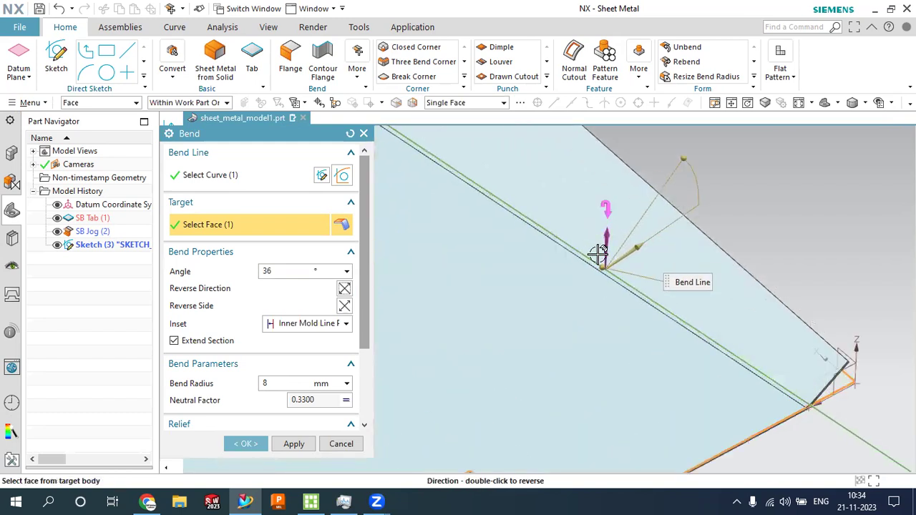
scroll(630, 258, up, 1)
middle_drag(667, 262, 658, 259)
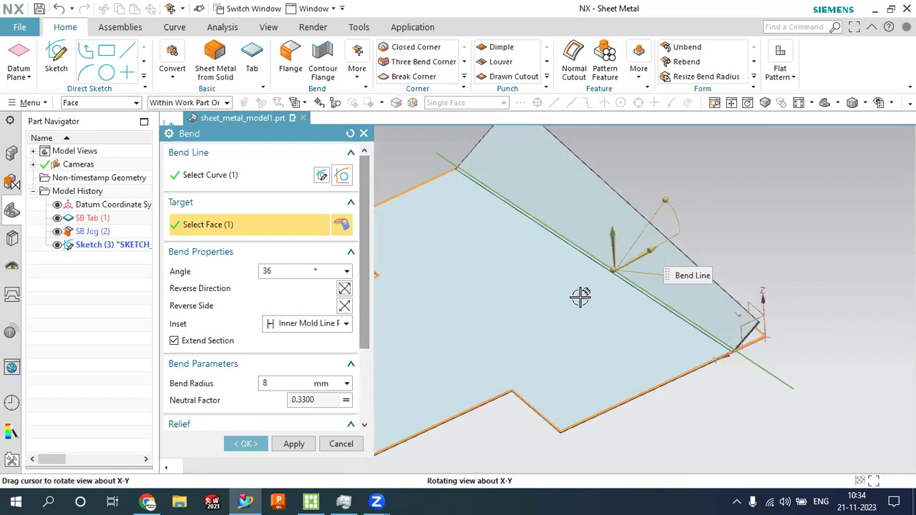
scroll(581, 296, down, 2)
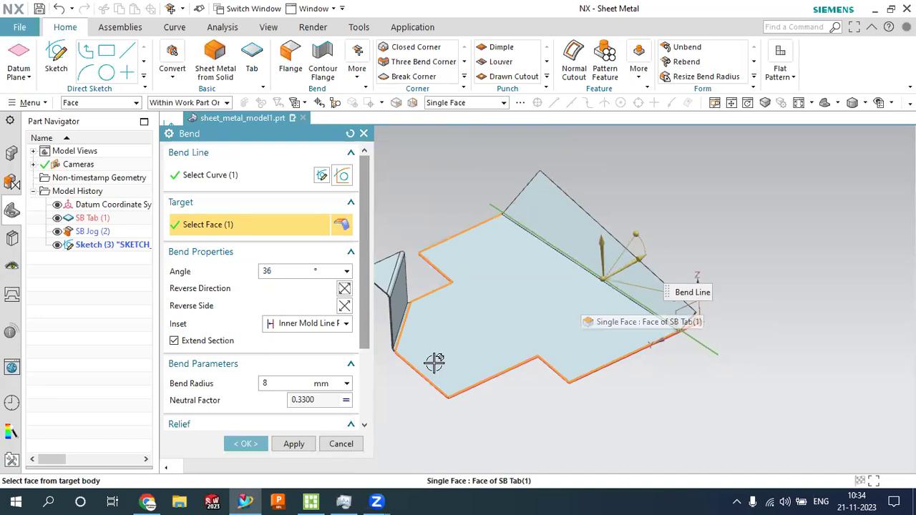
middle_click(380, 364)
mouse_move(385, 258)
middle_down()
mouse_move(388, 272)
mouse_move(382, 175)
middle_up()
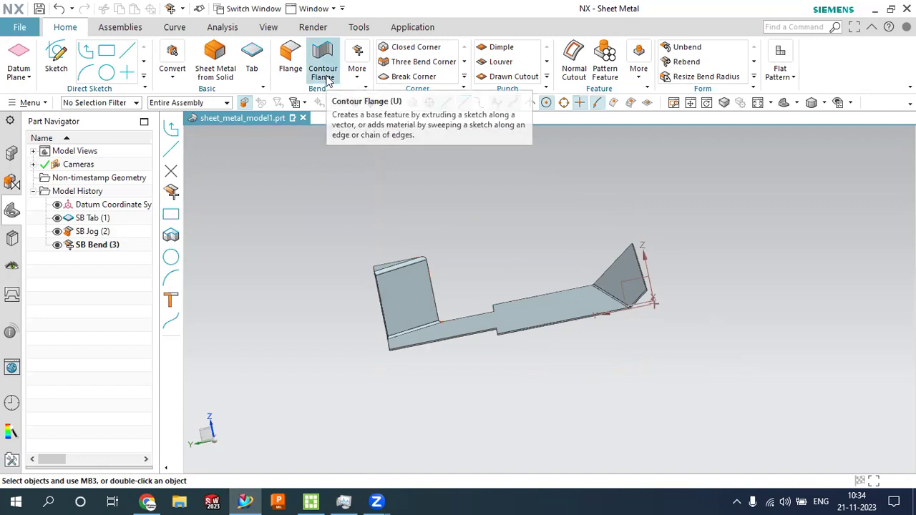
Start another Bend and sketch a 750-long straight bend line on the top face
click(357, 72)
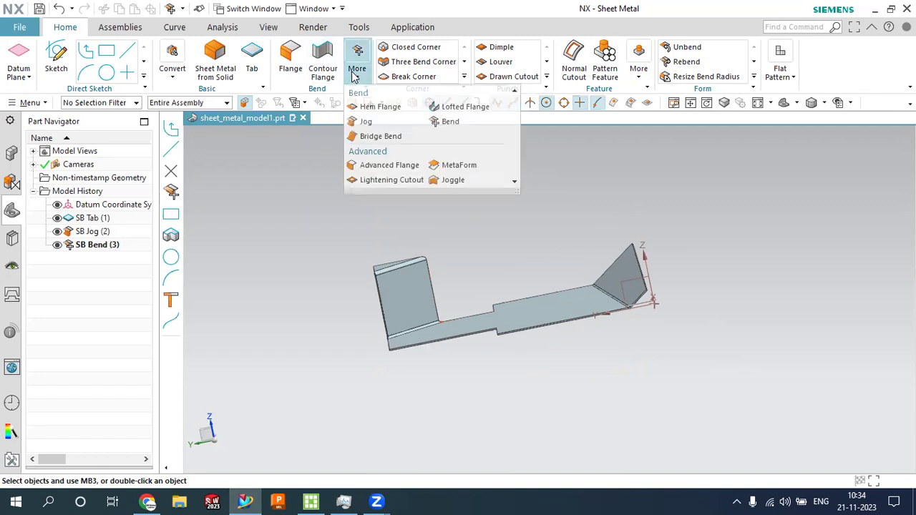
click(450, 122)
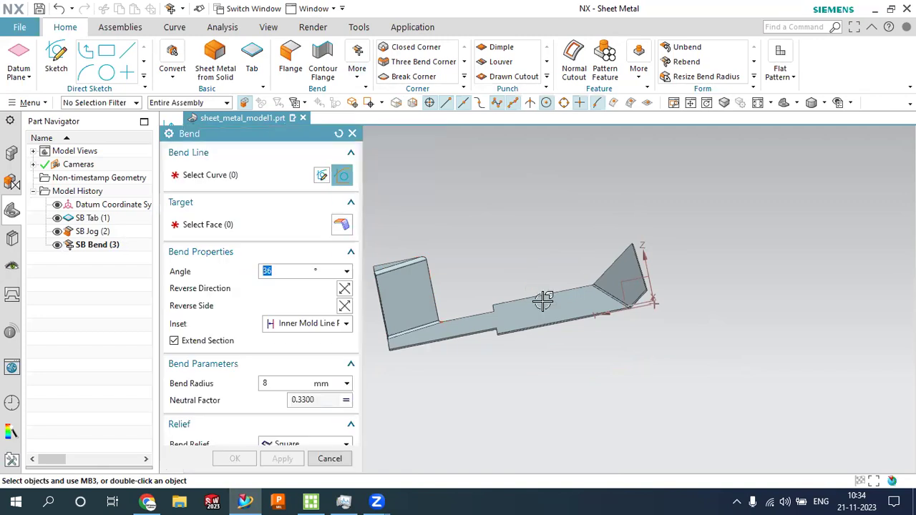
key(Escape)
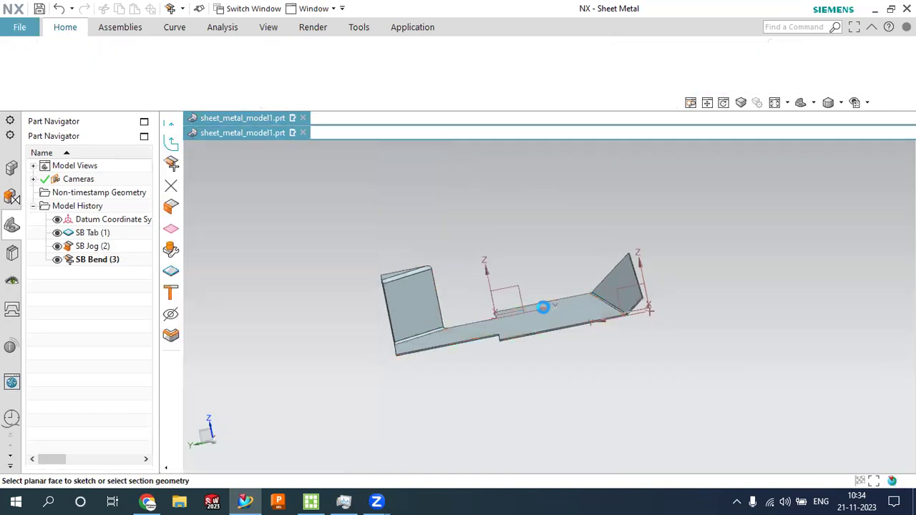
click(543, 307)
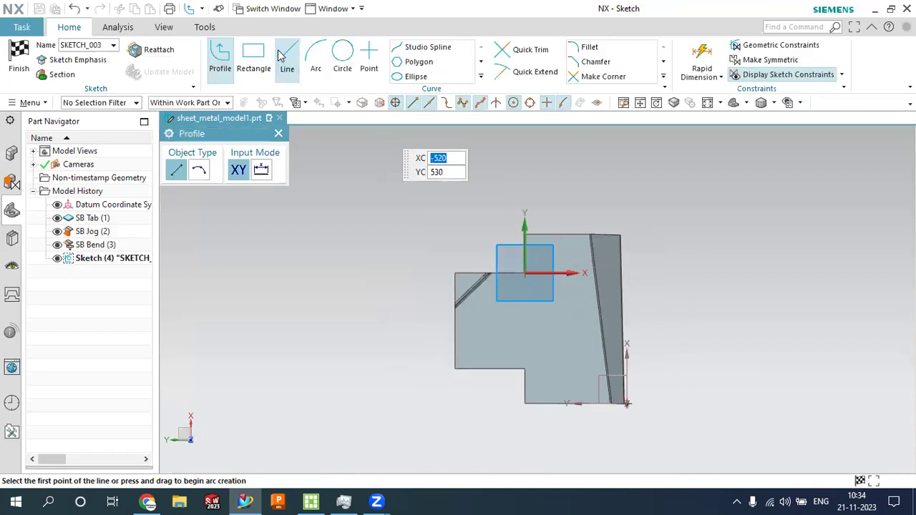
click(287, 57)
click(568, 216)
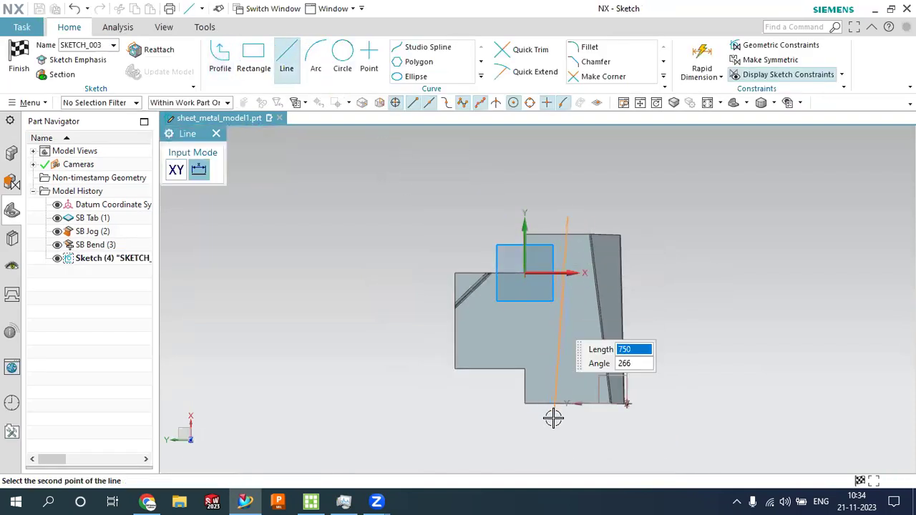
key(Return)
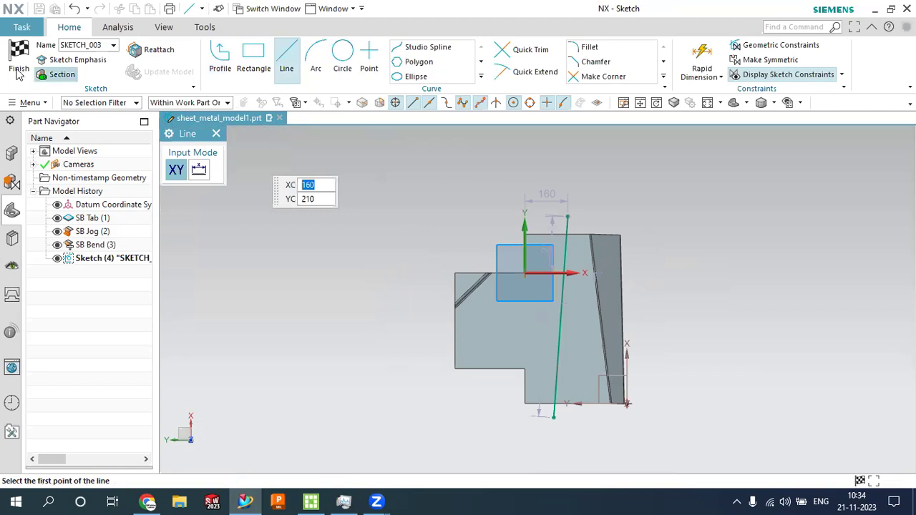
click(18, 69)
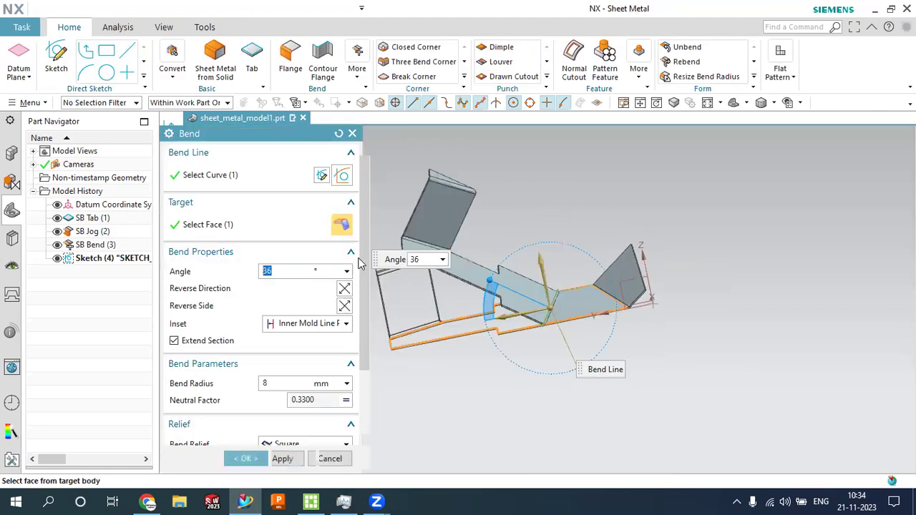
Flip the bend direction and side so the opposite side folds up, and create SB Bend (4)
click(343, 305)
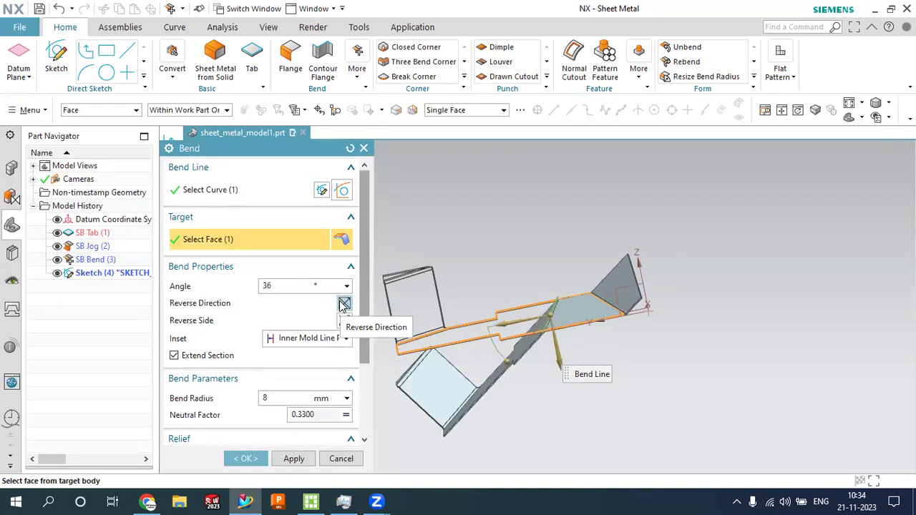
click(344, 320)
click(344, 320)
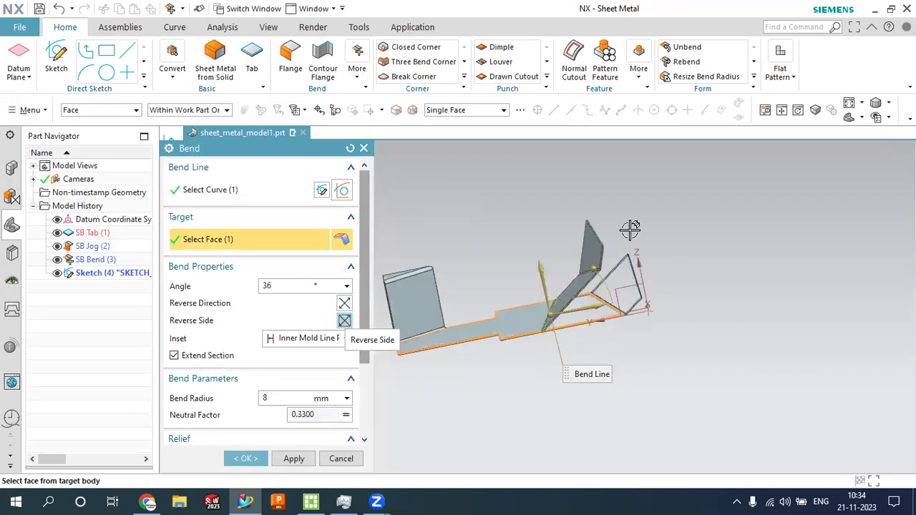
key(Home)
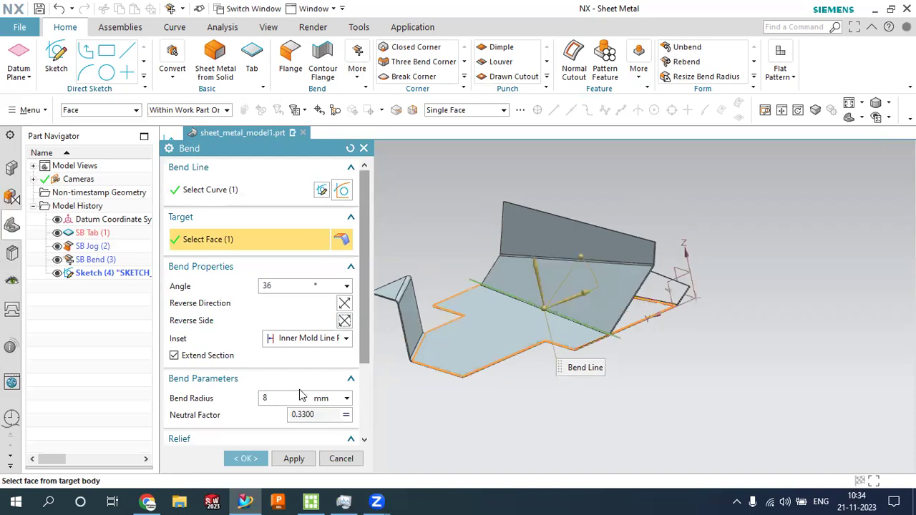
click(262, 451)
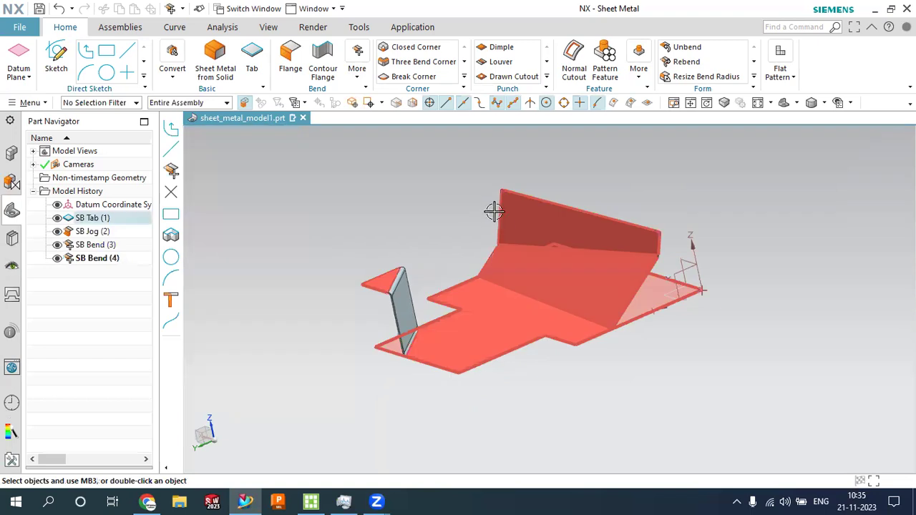
Orbit around the new bend and browse the More bend features list without using it
mouse_move(441, 242)
middle_down()
mouse_move(471, 303)
mouse_move(421, 243)
mouse_move(431, 254)
middle_up()
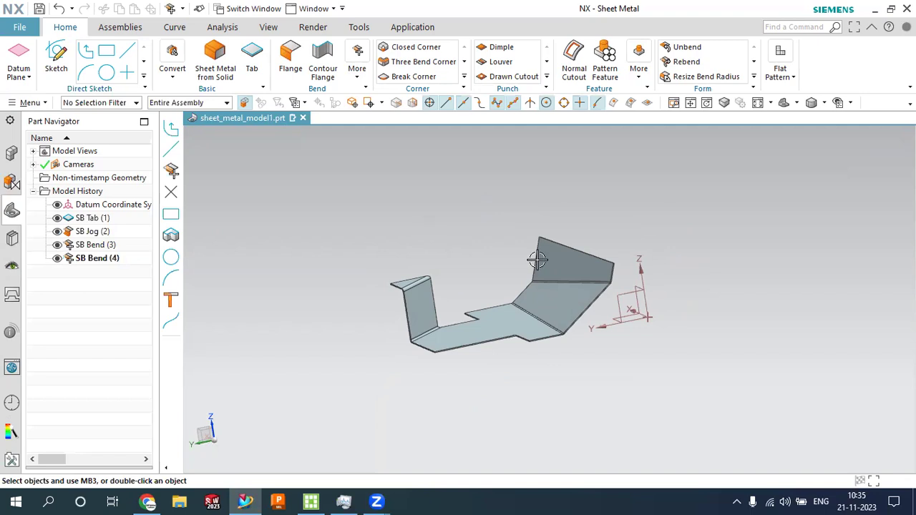
middle_drag(518, 296, 522, 303)
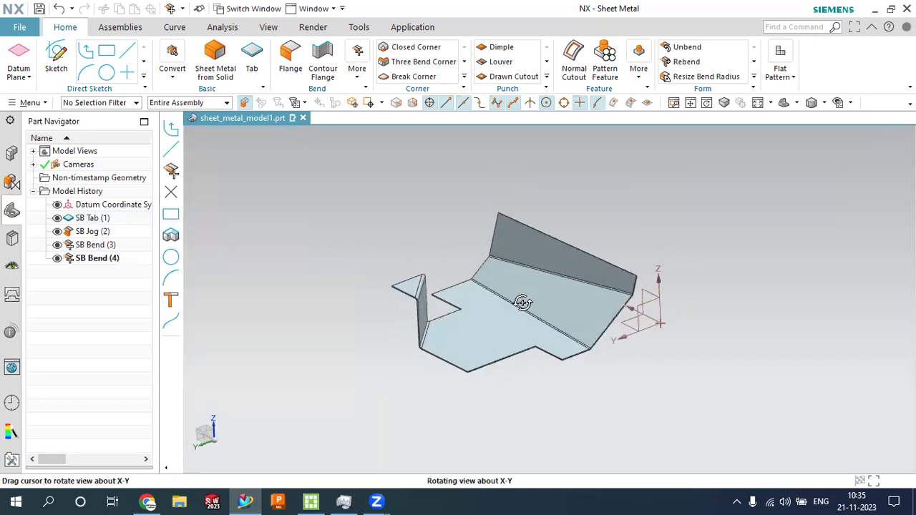
scroll(446, 255, up, 1)
scroll(546, 256, up, 1)
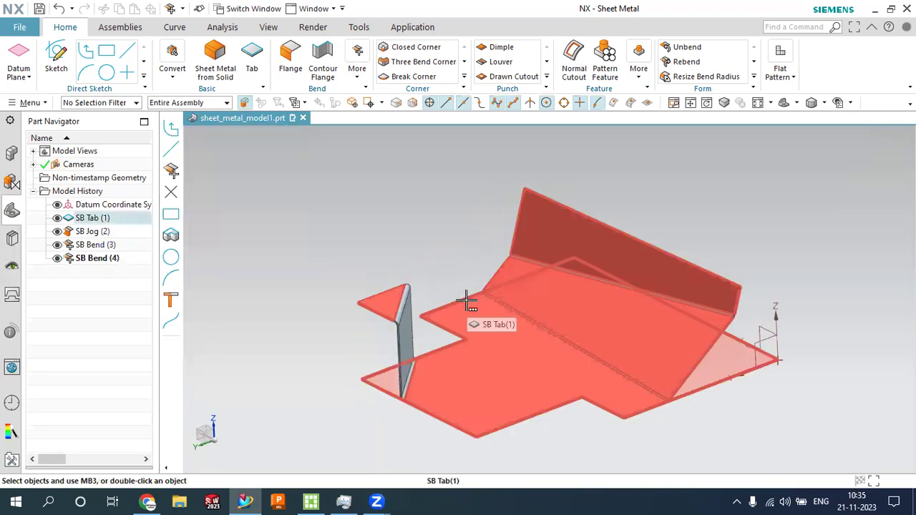
mouse_move(580, 323)
middle_down()
mouse_move(538, 328)
mouse_move(563, 327)
middle_up()
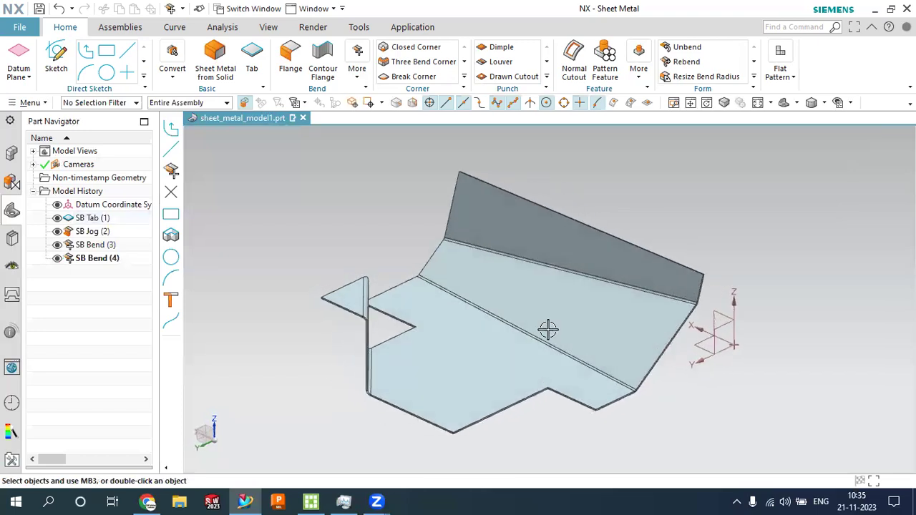
scroll(406, 328, down, 1)
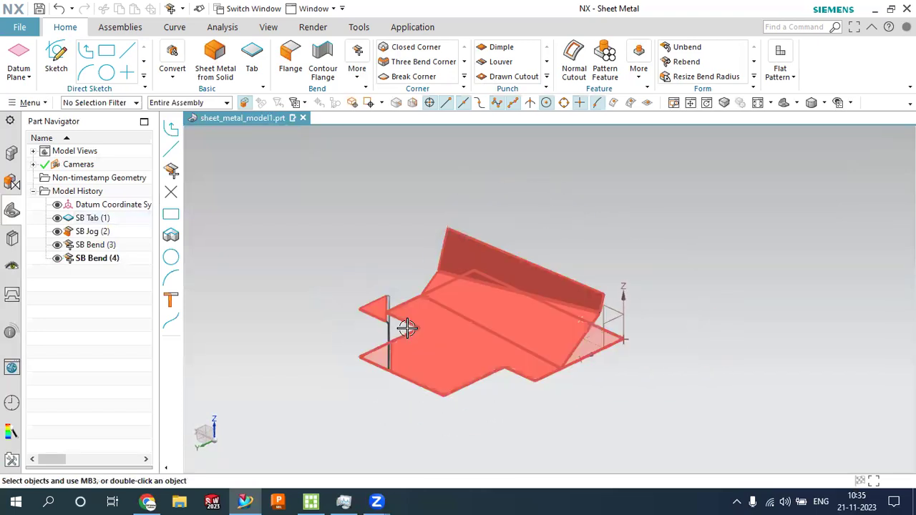
click(360, 83)
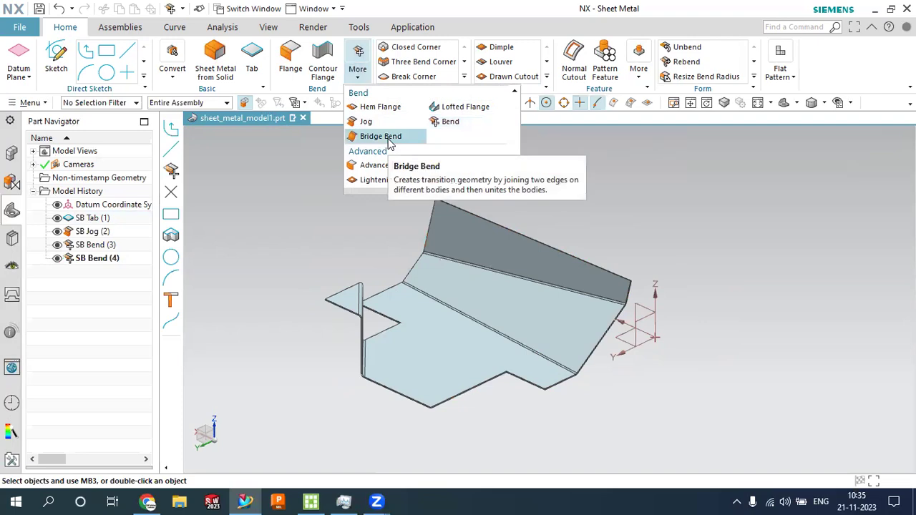
click(328, 205)
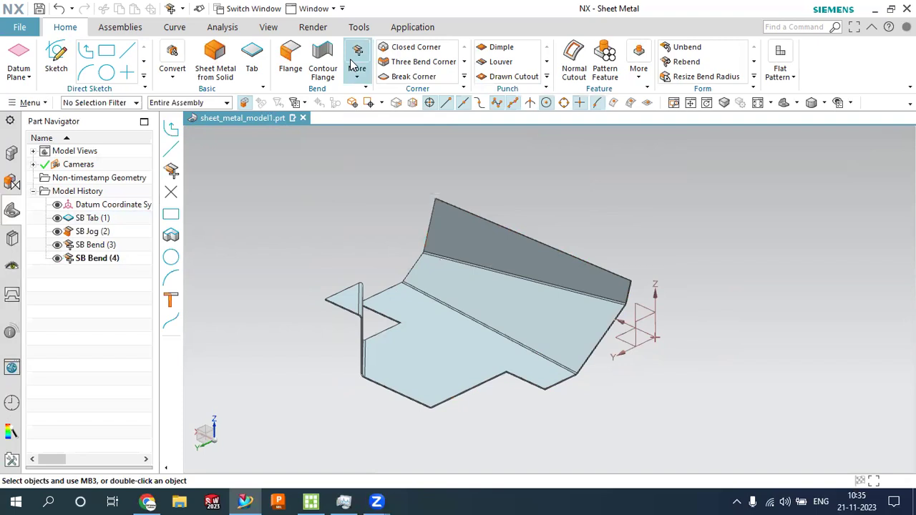
click(287, 212)
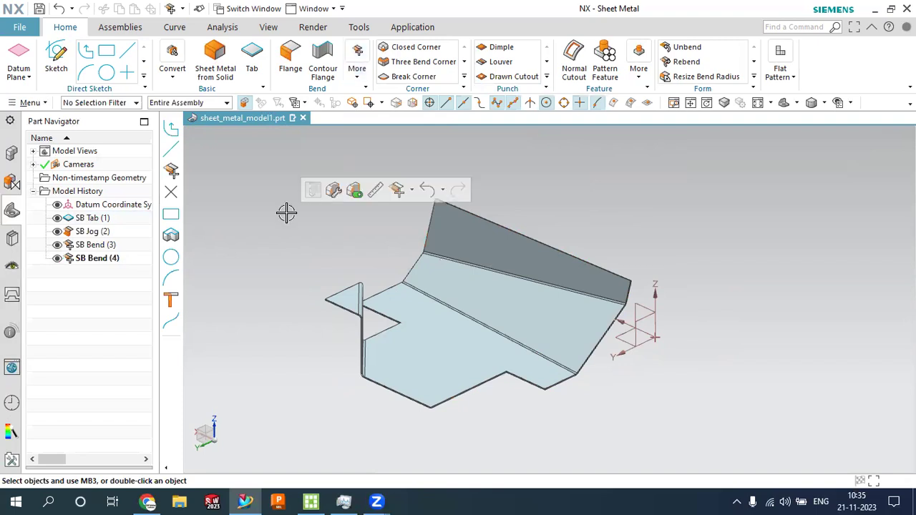
Delete SB Bend (4), SB Bend (3) and SB Jog (2) from the Part Navigator
click(82, 260)
right_click(81, 259)
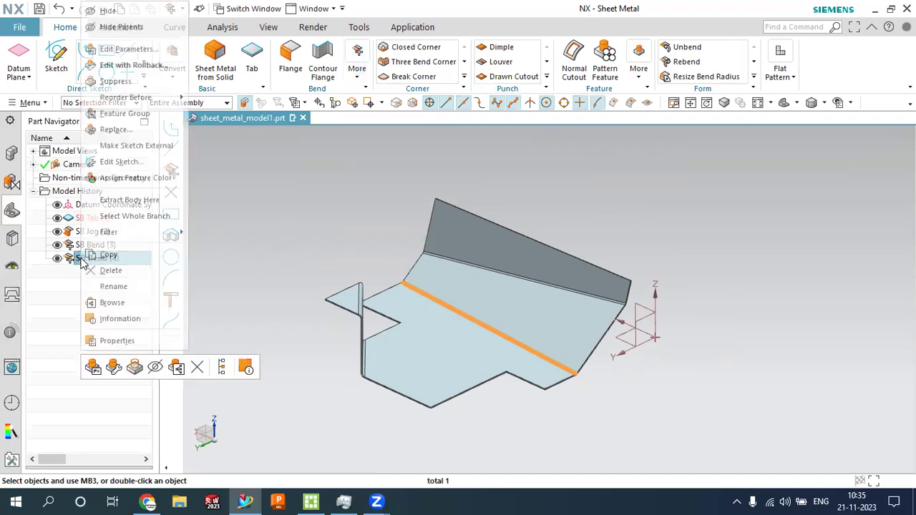
click(195, 370)
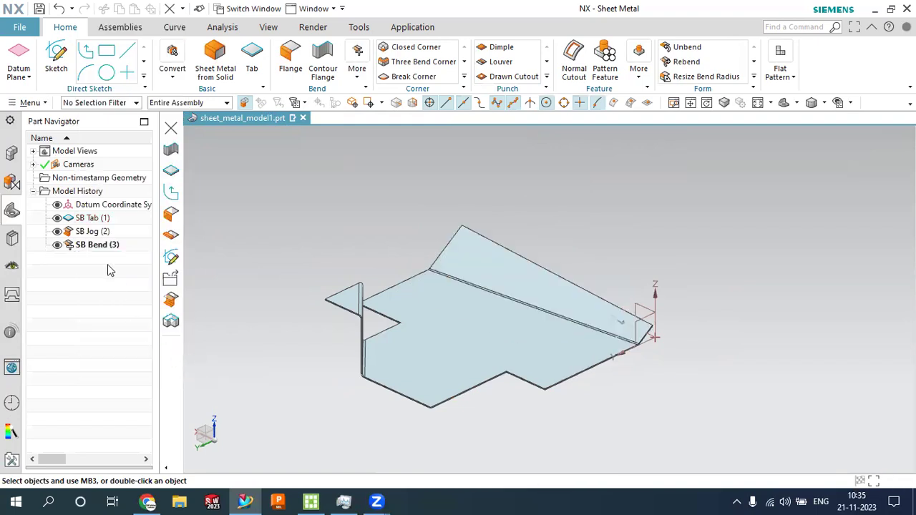
click(90, 249)
right_click(91, 249)
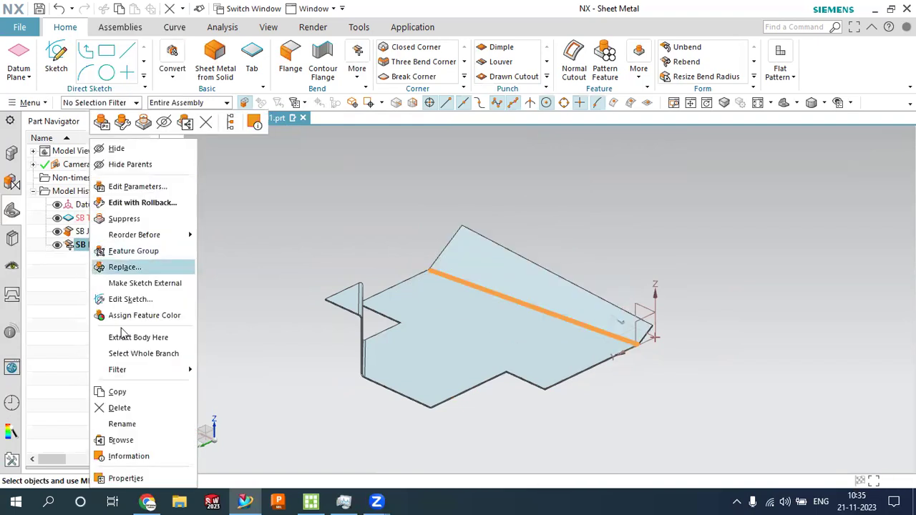
click(129, 408)
click(102, 234)
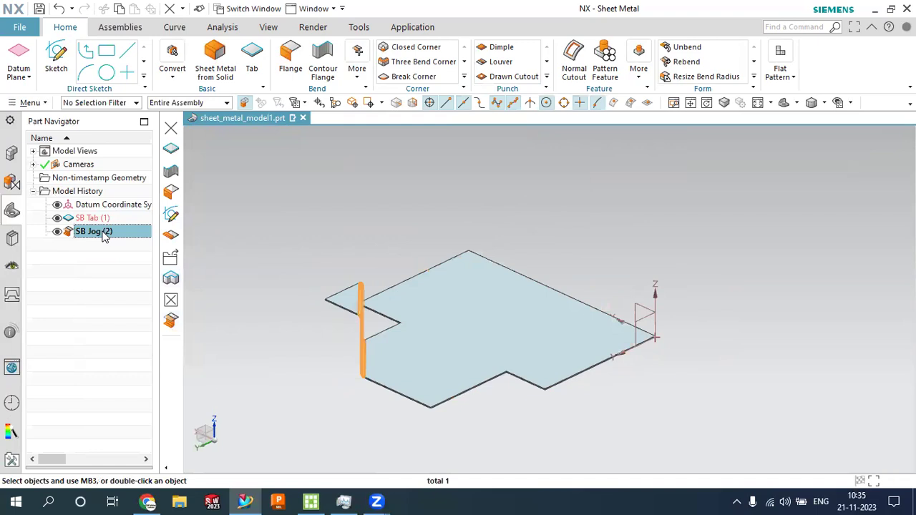
right_click(102, 233)
click(133, 407)
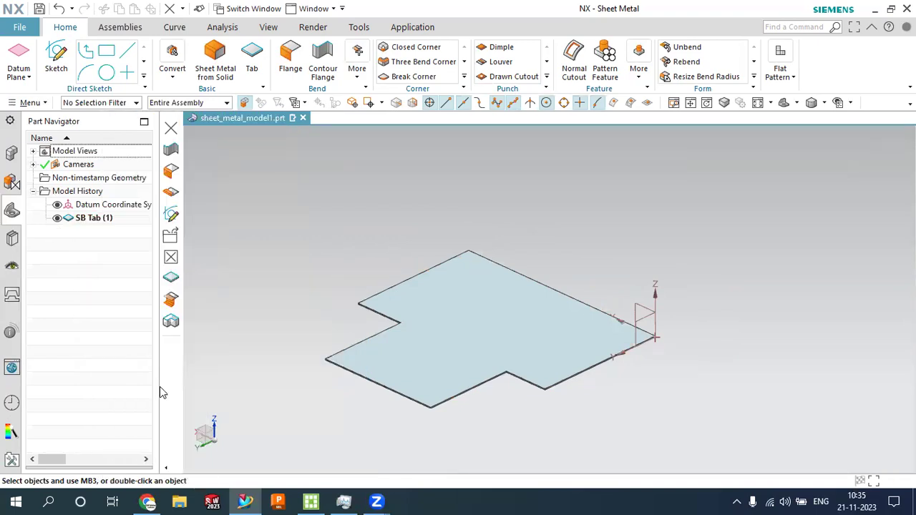
scroll(345, 254, down, 2)
scroll(405, 287, down, 1)
scroll(351, 239, up, 2)
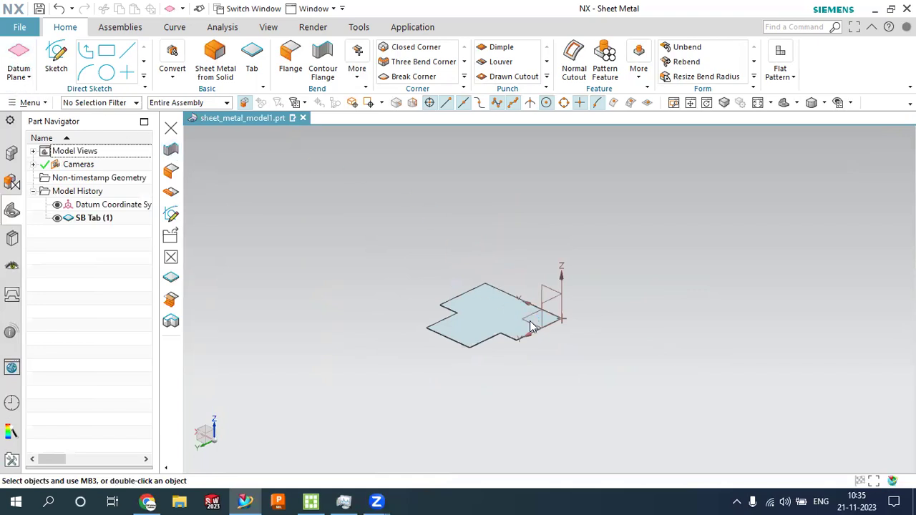
Create one datum plane offset 500 mm above the XY plane
key(d)
click(545, 306)
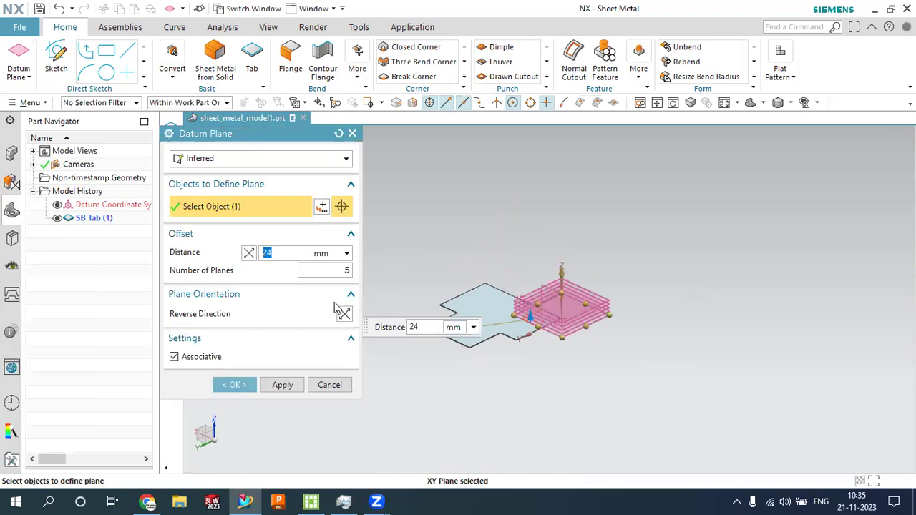
click(346, 270)
text(1)
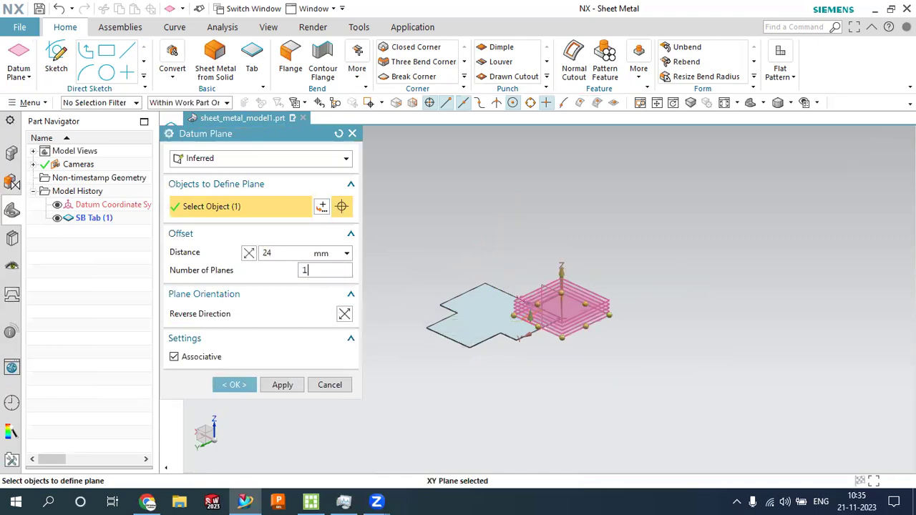
key(Return)
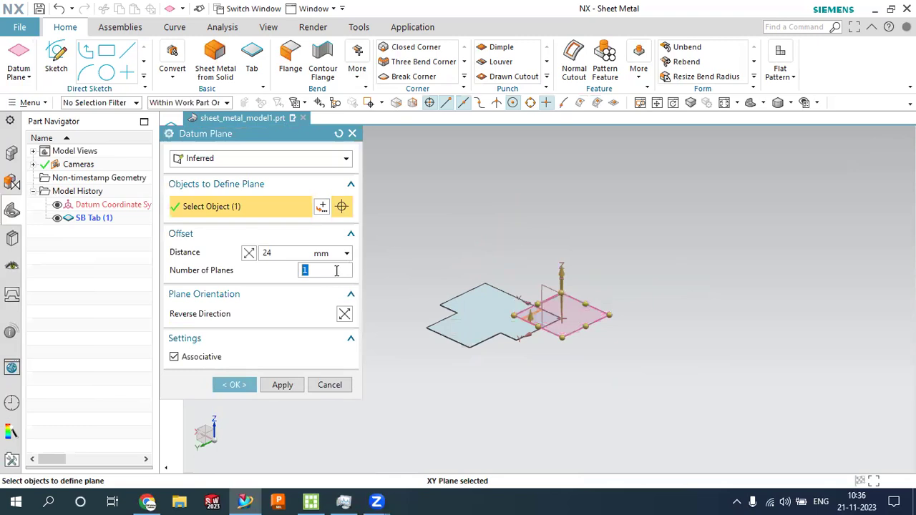
middle_drag(521, 282, 494, 281)
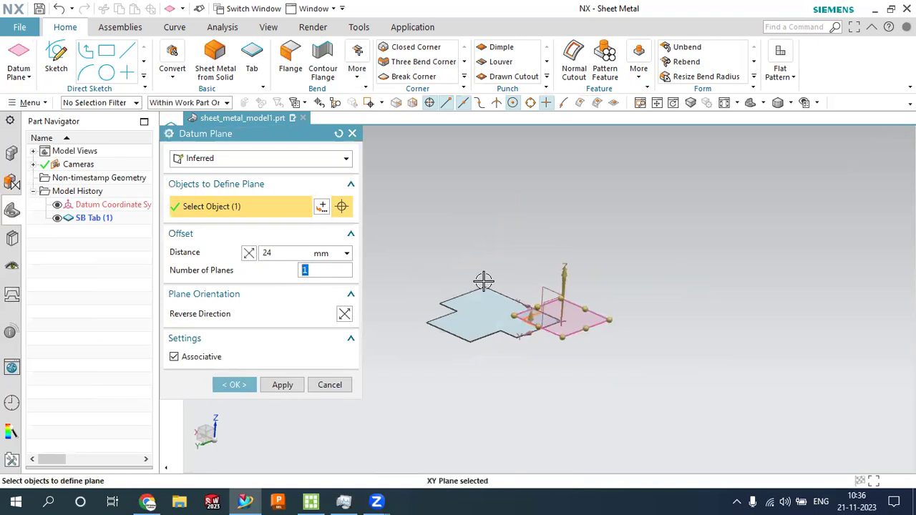
click(280, 253)
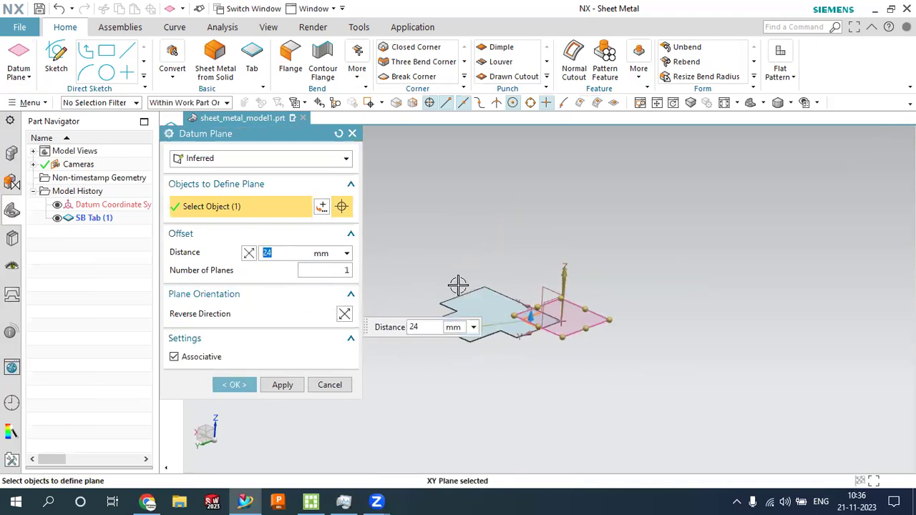
drag(528, 286, 536, 241)
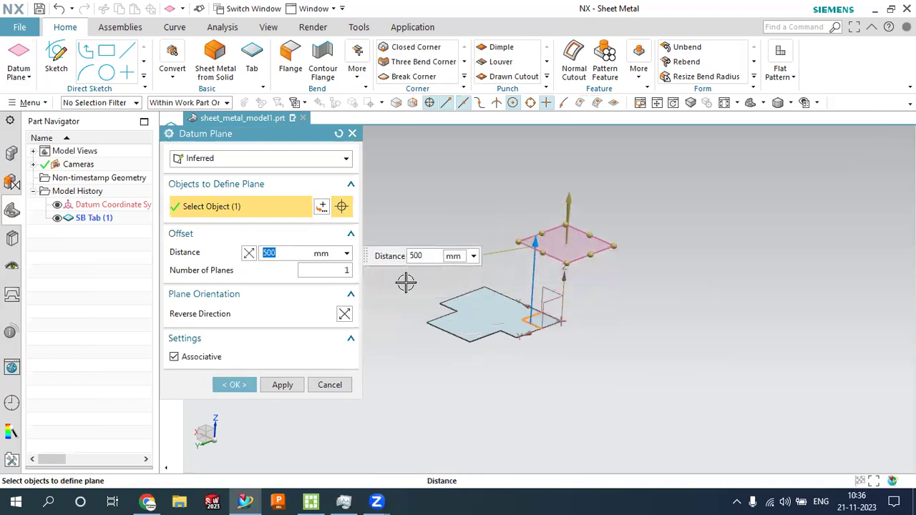
click(234, 385)
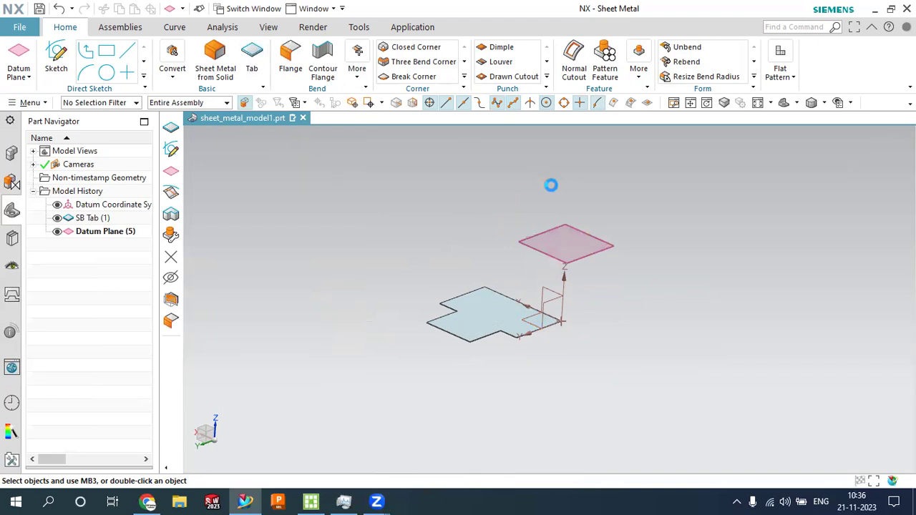
Start a Tab on Datum Plane (5) and sketch a rectangle by two corners
click(614, 249)
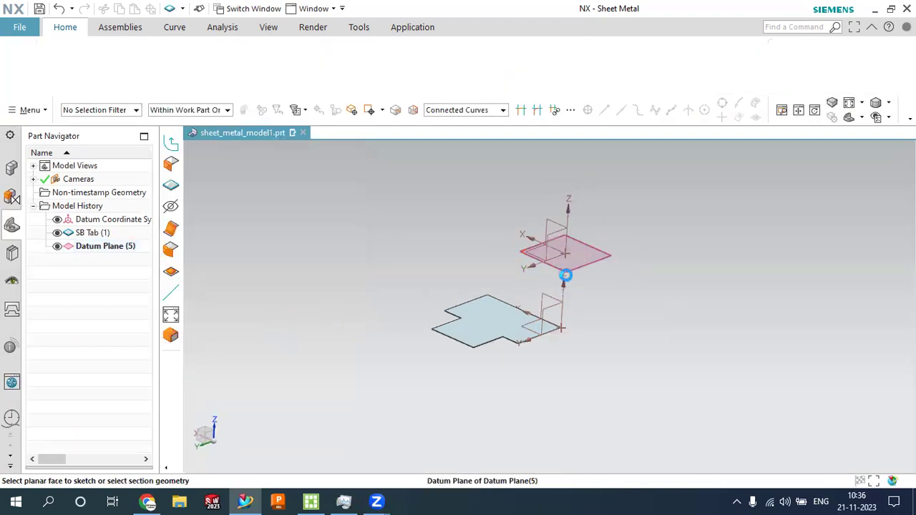
click(566, 275)
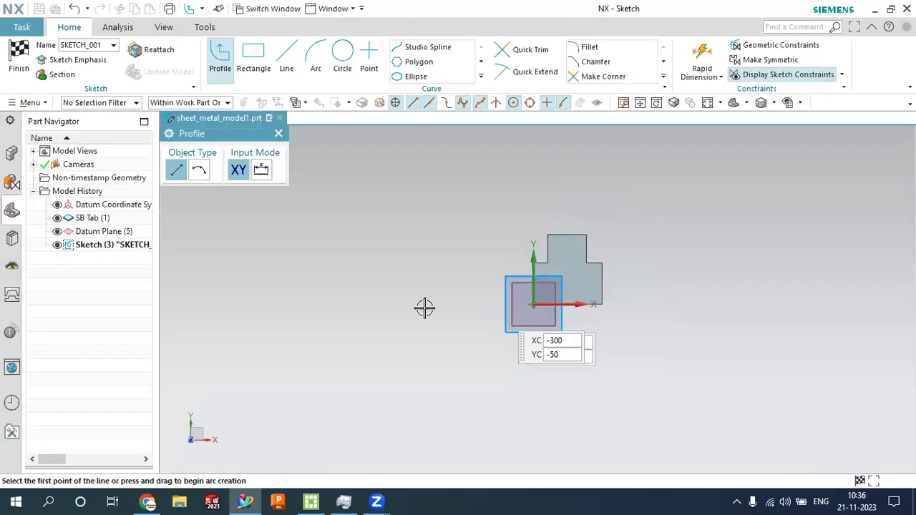
click(254, 63)
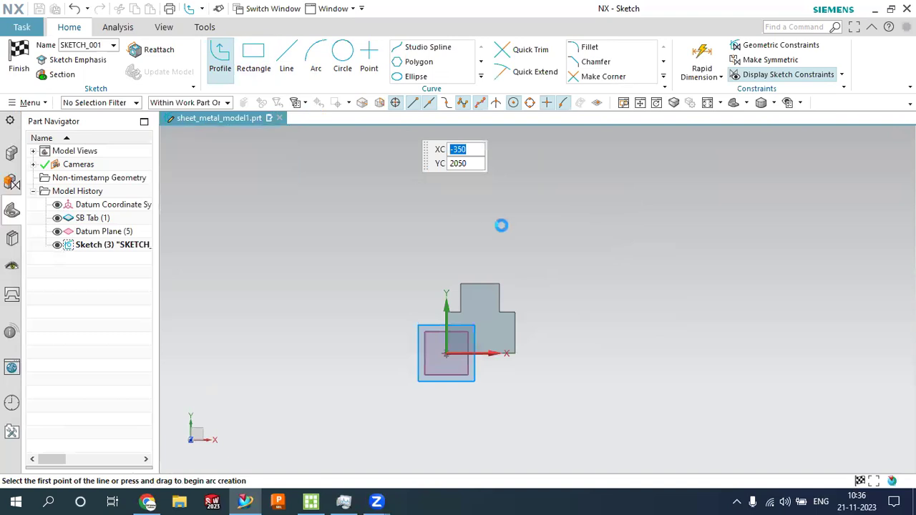
click(452, 207)
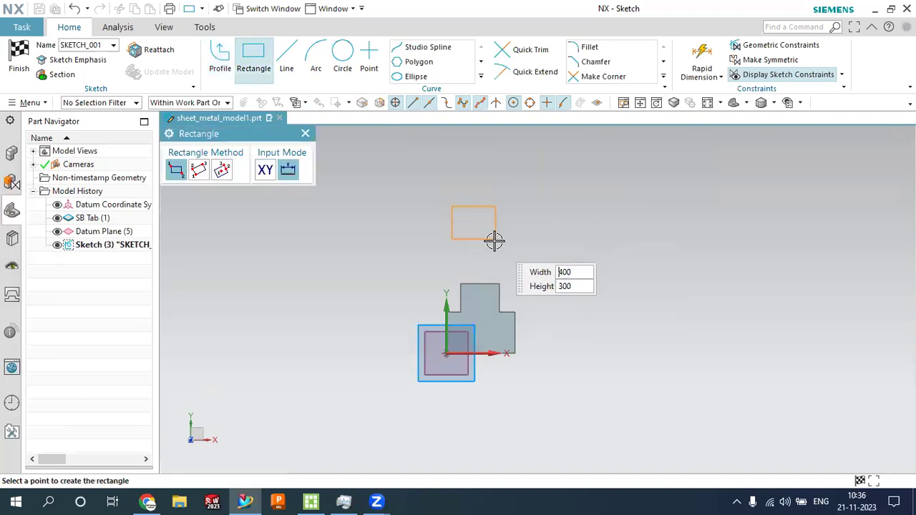
click(505, 245)
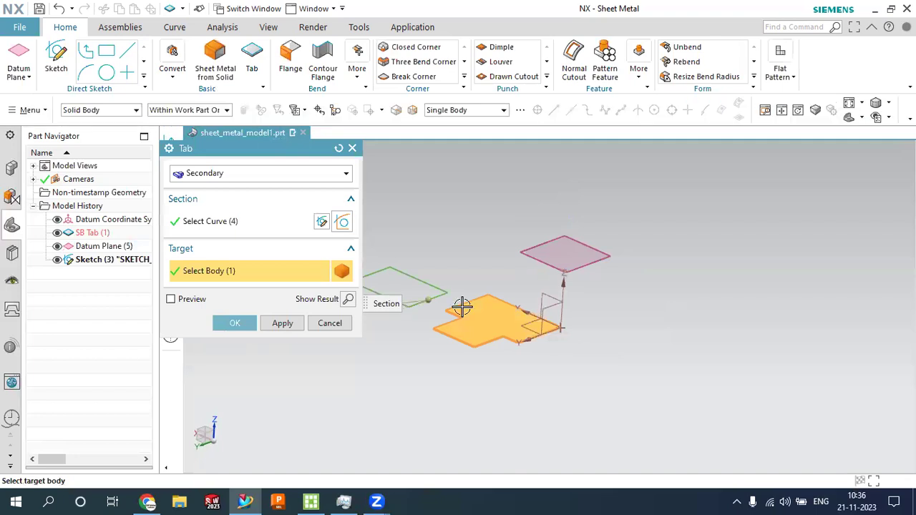
Set the tab type to Base and create SB Tab (3) from the rectangle
click(251, 176)
click(241, 189)
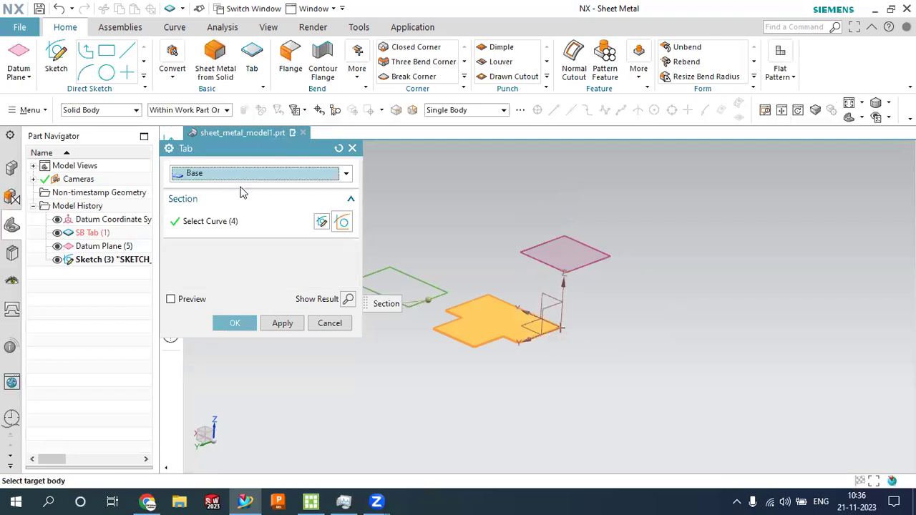
scroll(600, 291, up, 2)
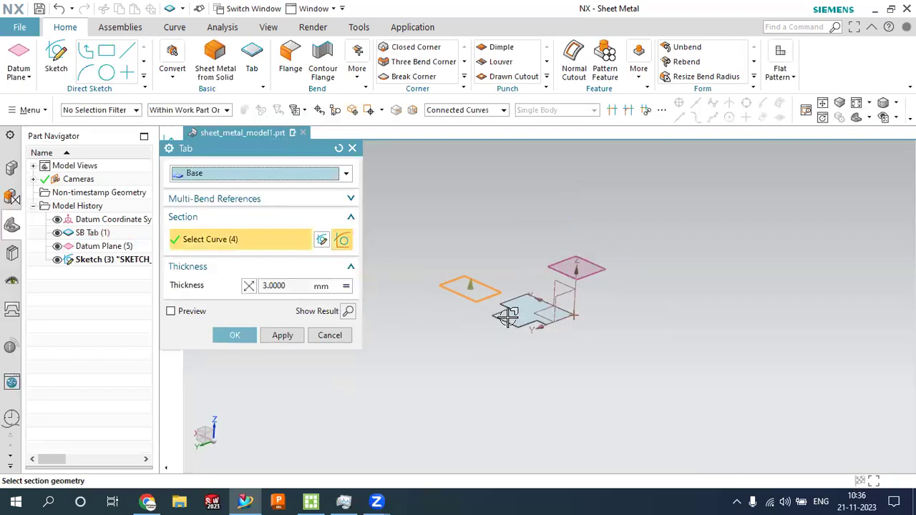
scroll(483, 315, down, 2)
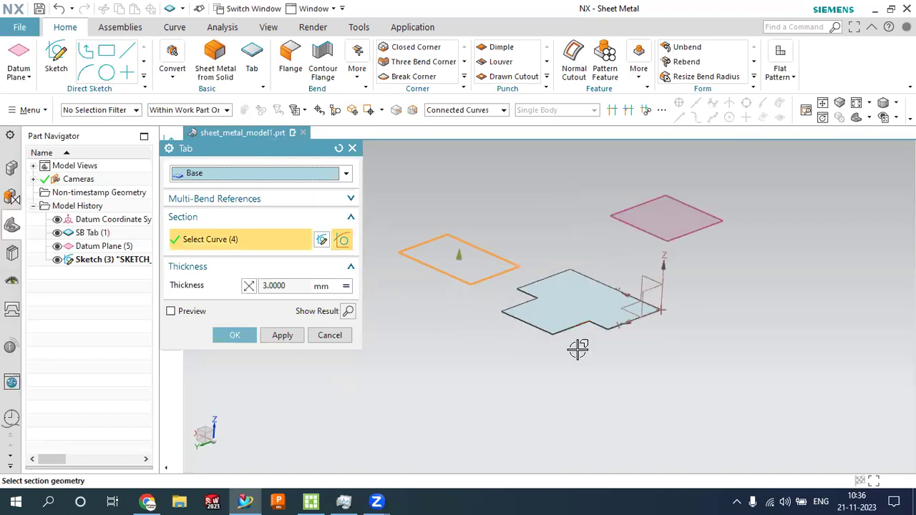
click(236, 335)
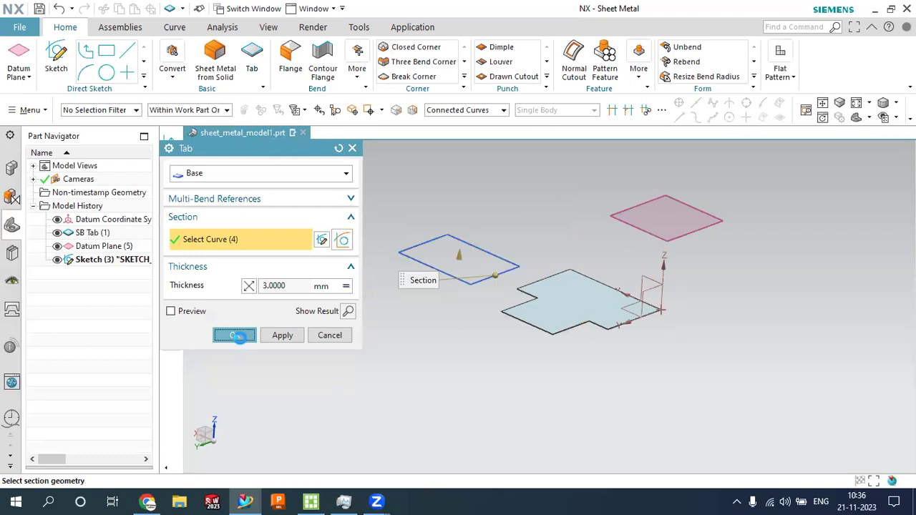
Hide the pink datum plane so both plates are clearly visible
mouse_move(297, 339)
middle_down()
mouse_move(574, 202)
mouse_move(624, 303)
middle_up()
scroll(556, 208, up, 2)
click(646, 310)
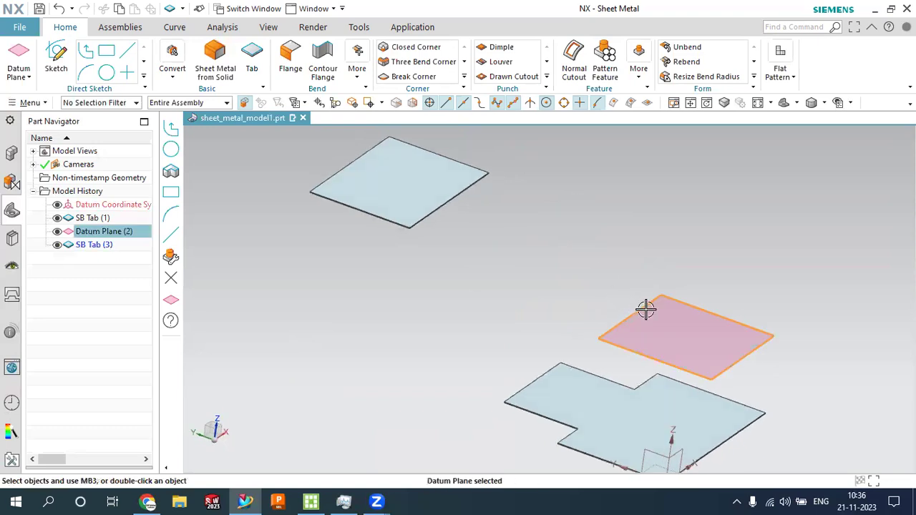
click(58, 232)
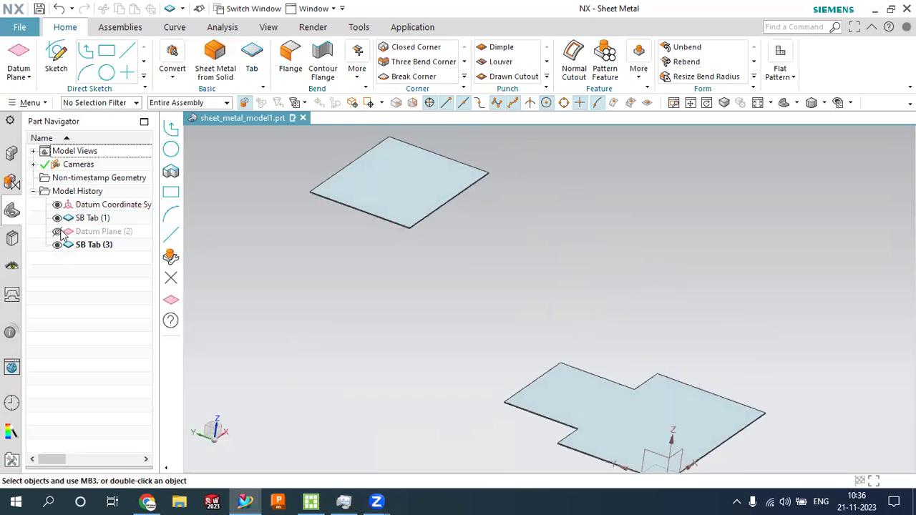
scroll(387, 249, down, 2)
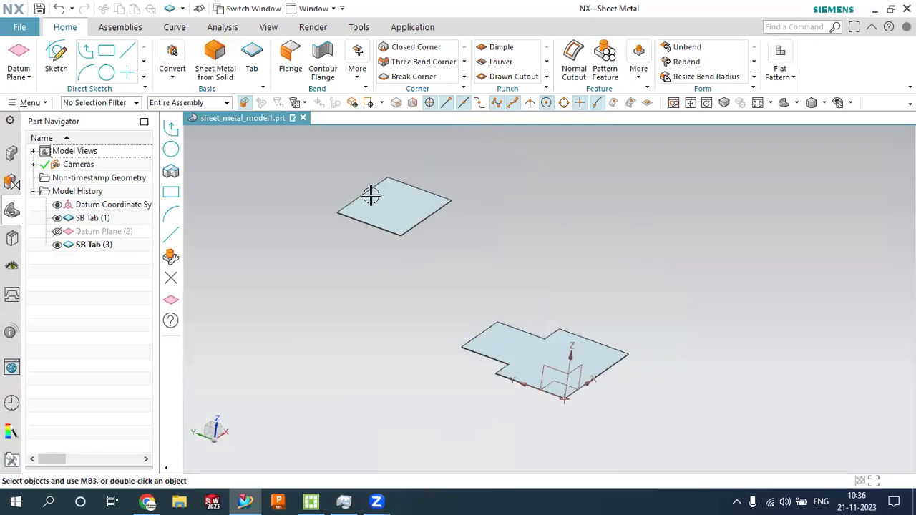
click(363, 78)
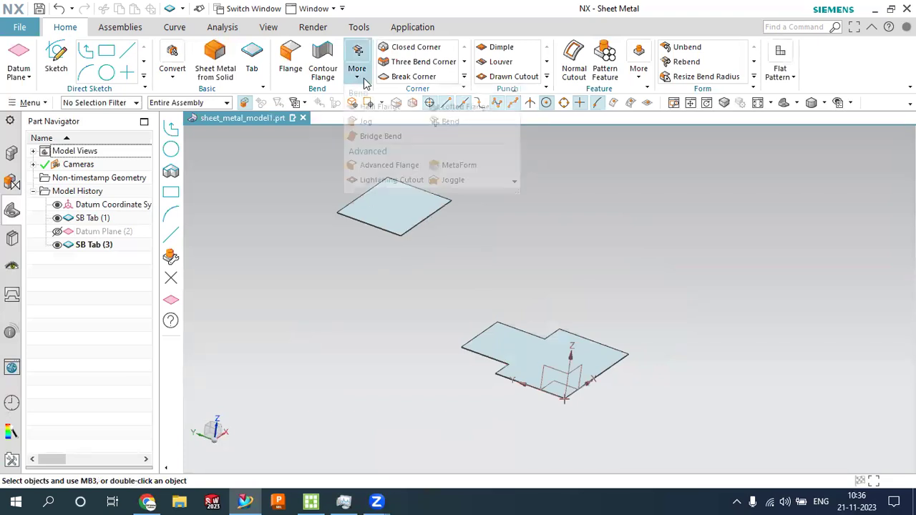
Start a Bridge Bend from the lower plate edge to the upper plate edge with Z or U Transition
click(379, 138)
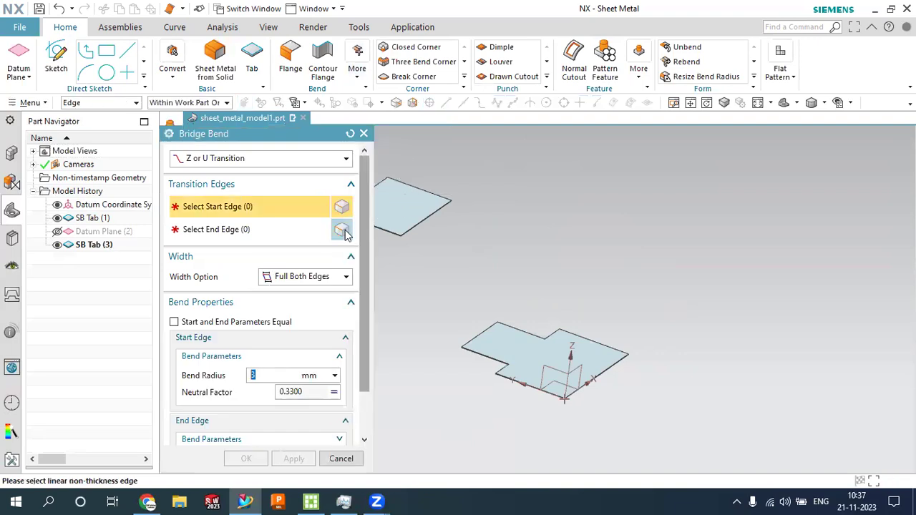
scroll(440, 241, up, 1)
scroll(423, 236, up, 1)
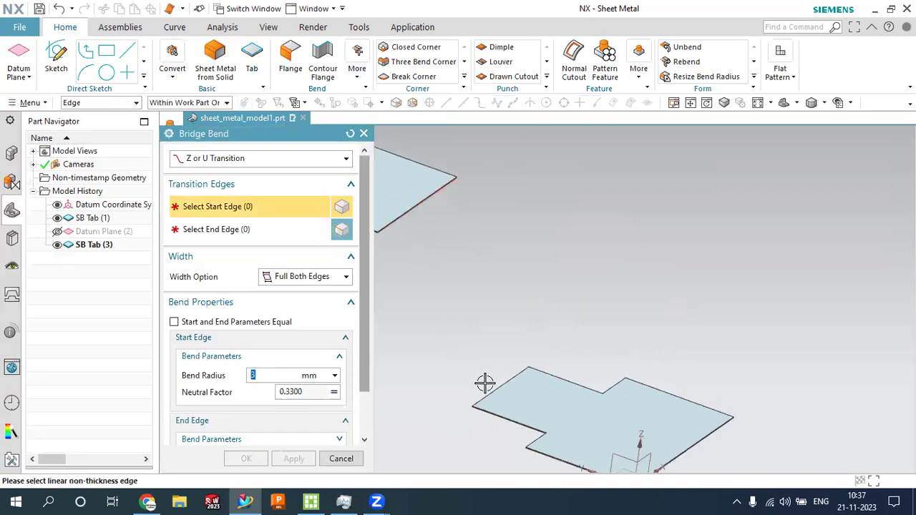
click(488, 385)
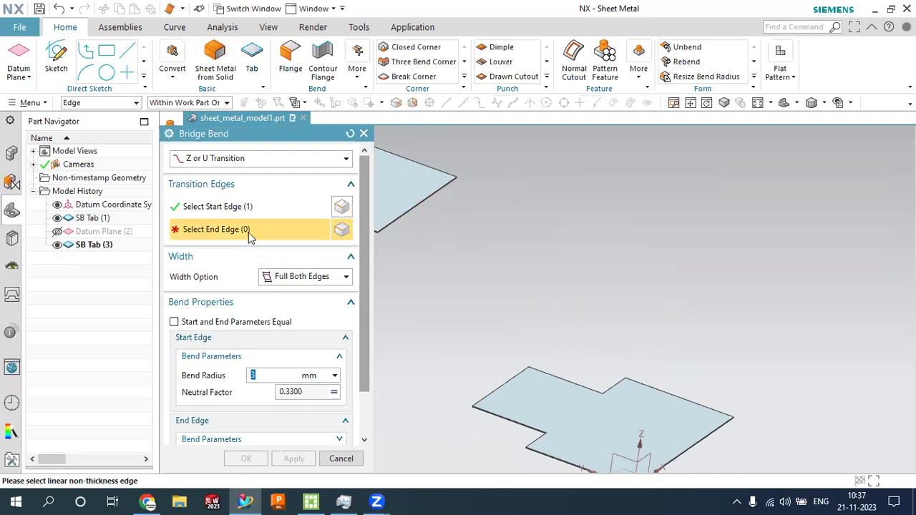
click(401, 216)
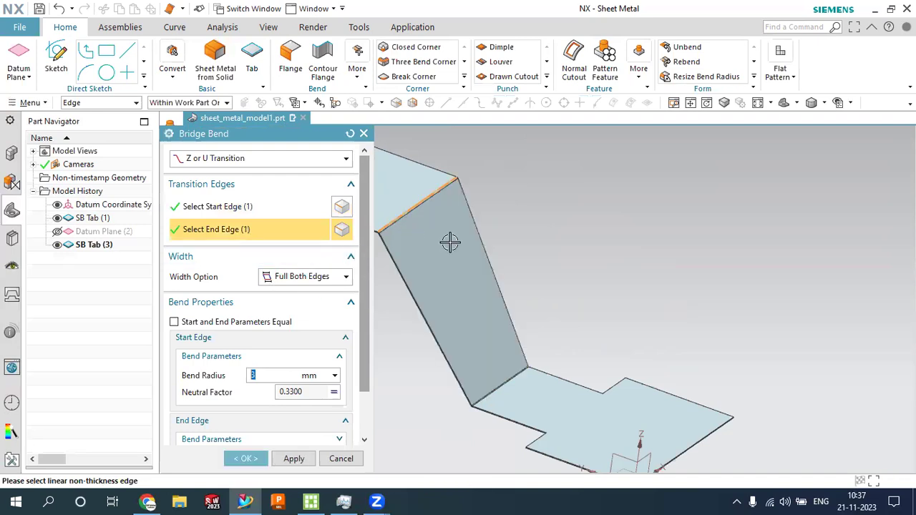
scroll(591, 243, down, 1)
scroll(550, 254, down, 1)
scroll(484, 281, down, 1)
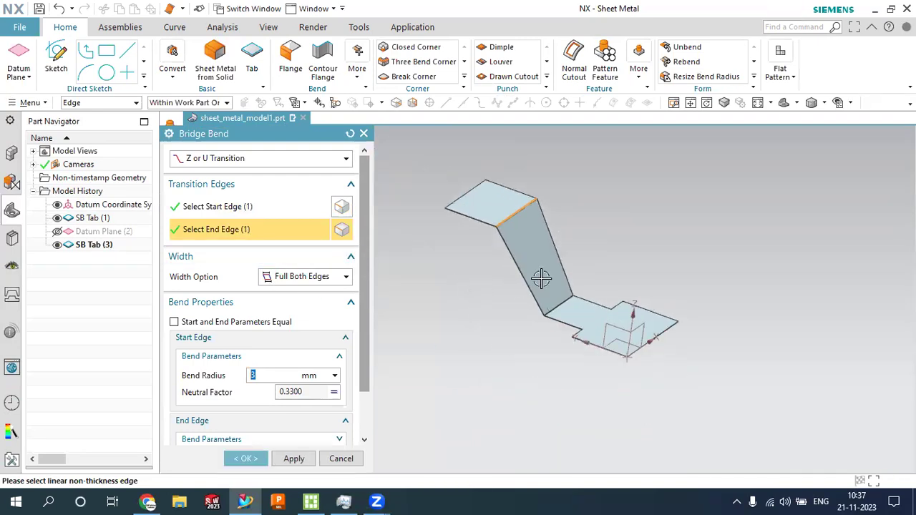
scroll(541, 278, up, 1)
click(289, 159)
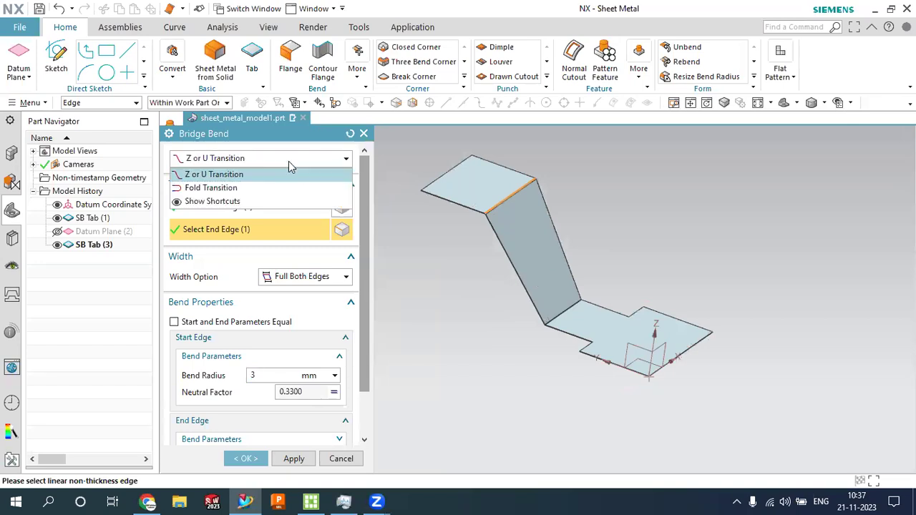
click(308, 161)
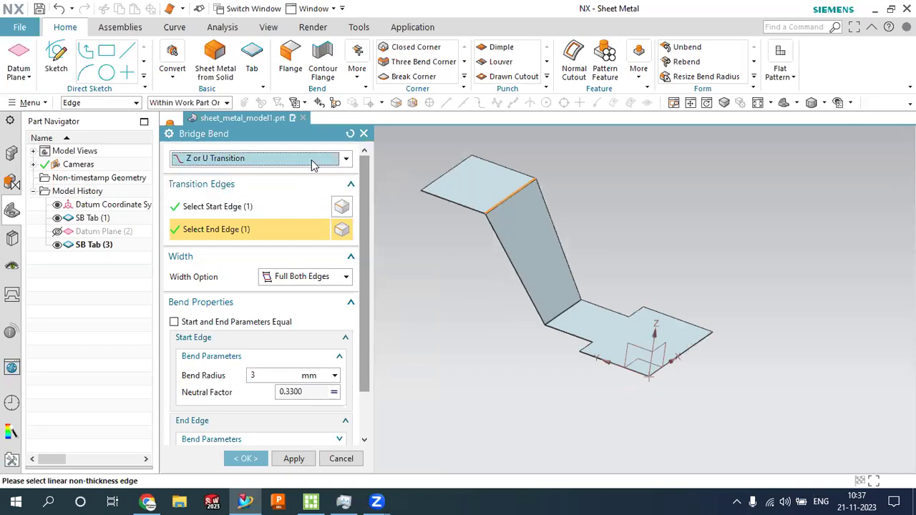
Try the Symmetric, Finite 90 mm, Full Start Edge and Full End Edge widths, then settle on Full Both Edges
click(325, 279)
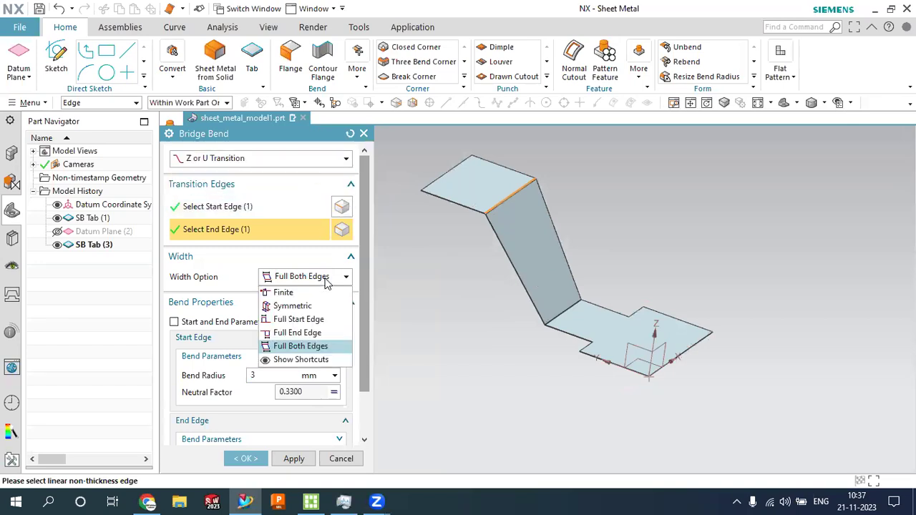
click(297, 306)
click(294, 281)
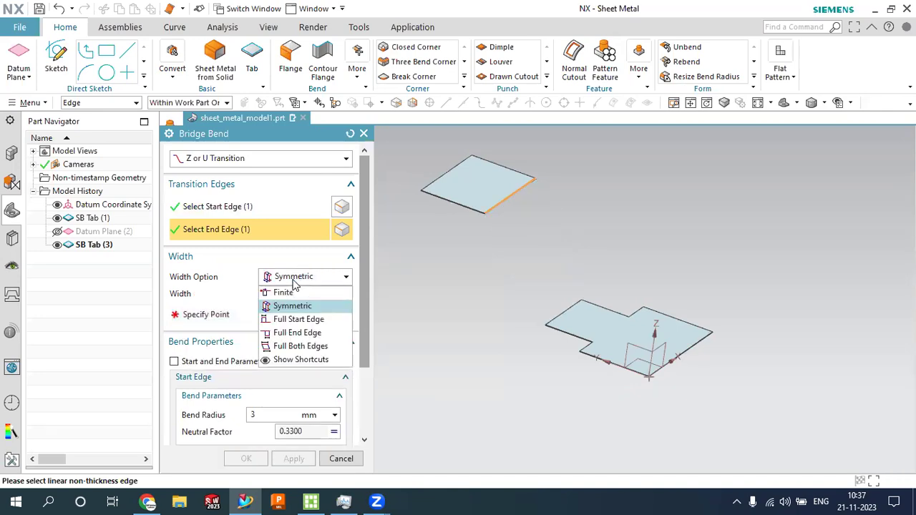
click(287, 293)
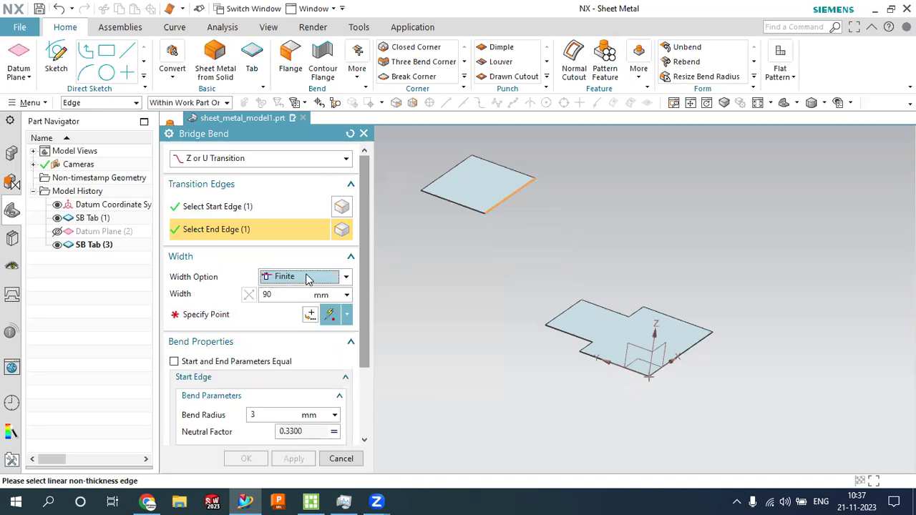
click(307, 279)
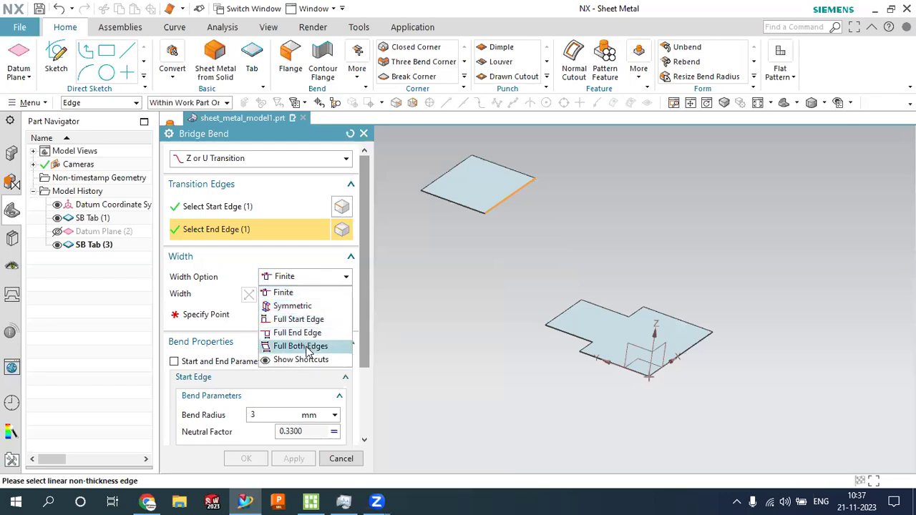
click(304, 349)
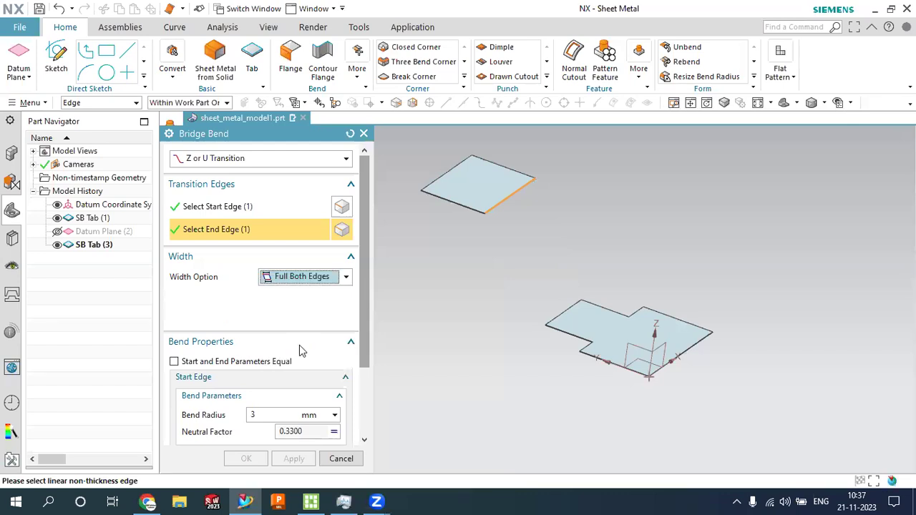
click(326, 287)
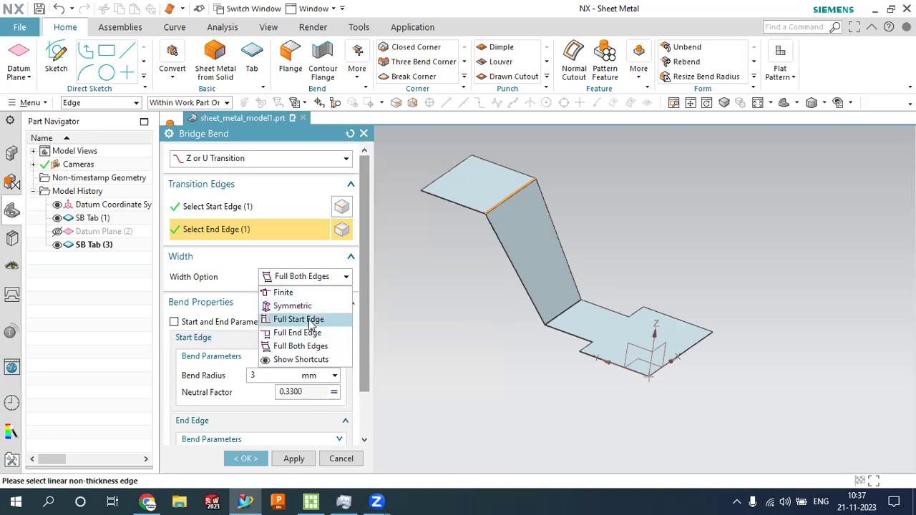
click(311, 320)
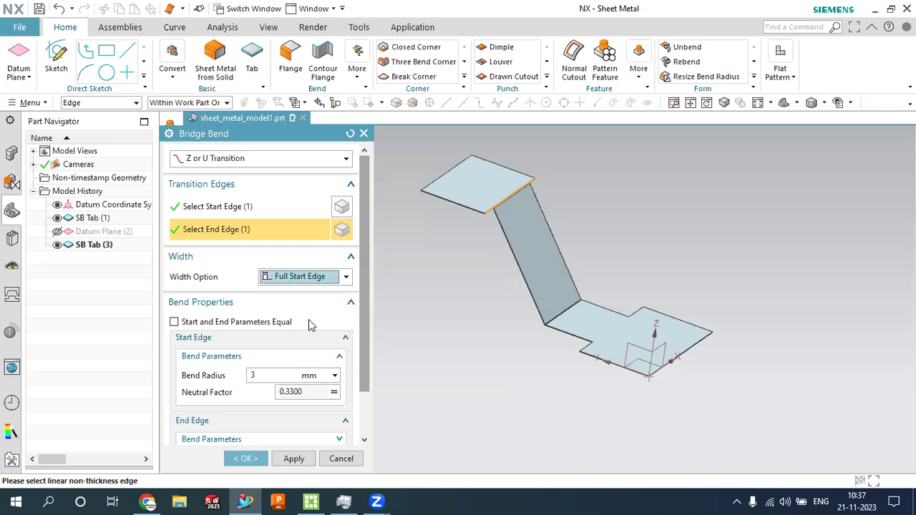
click(308, 280)
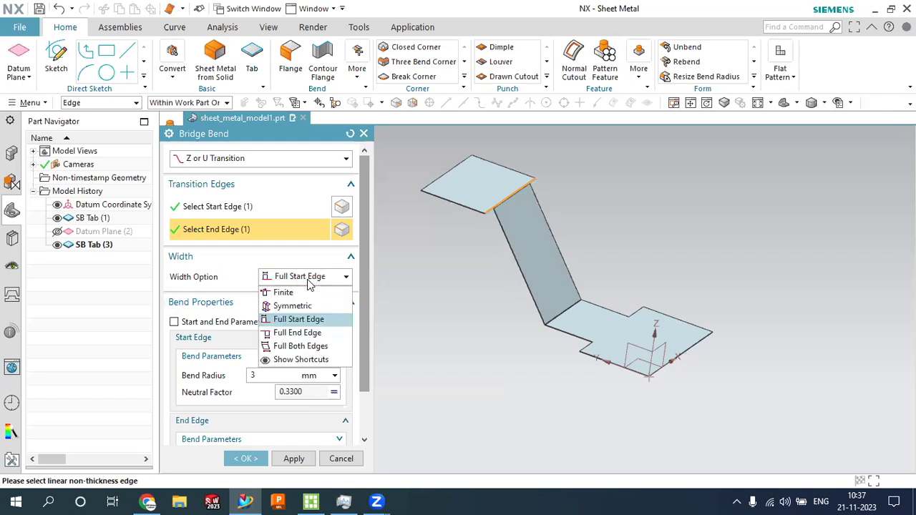
click(306, 334)
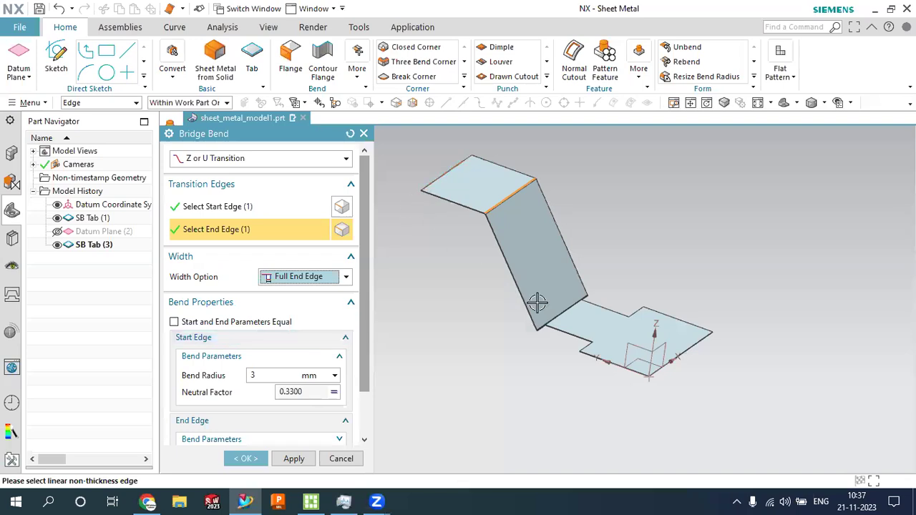
click(304, 280)
click(301, 346)
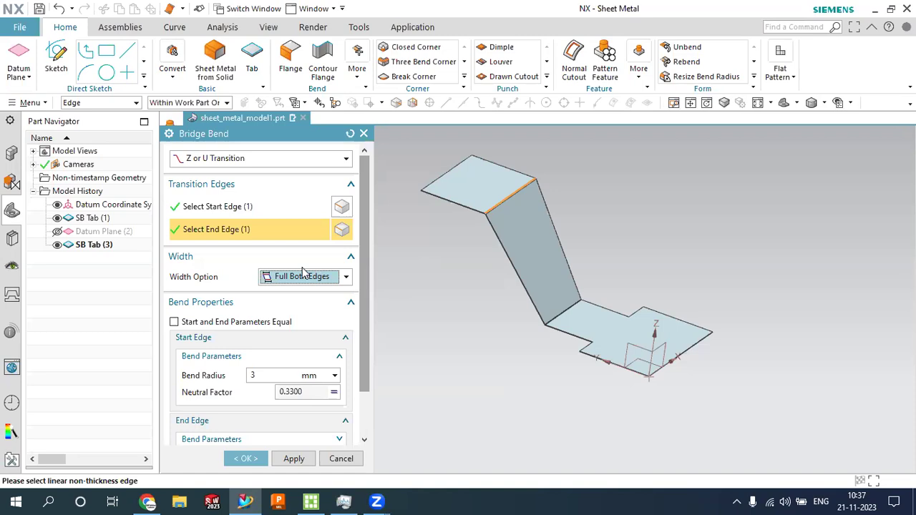
Set the start bend radius to 16 mm, create Bridge Bend (4) and close the dialog
double_click(268, 374)
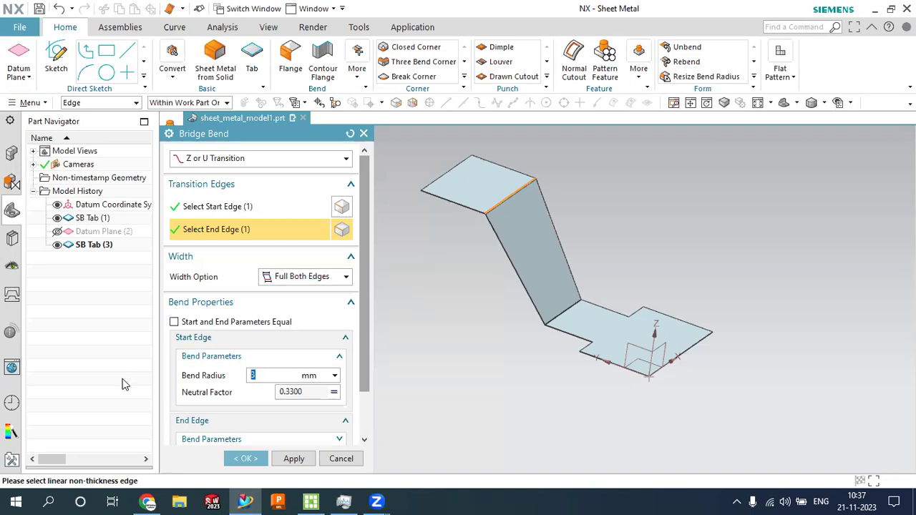
text(8)
double_click(288, 381)
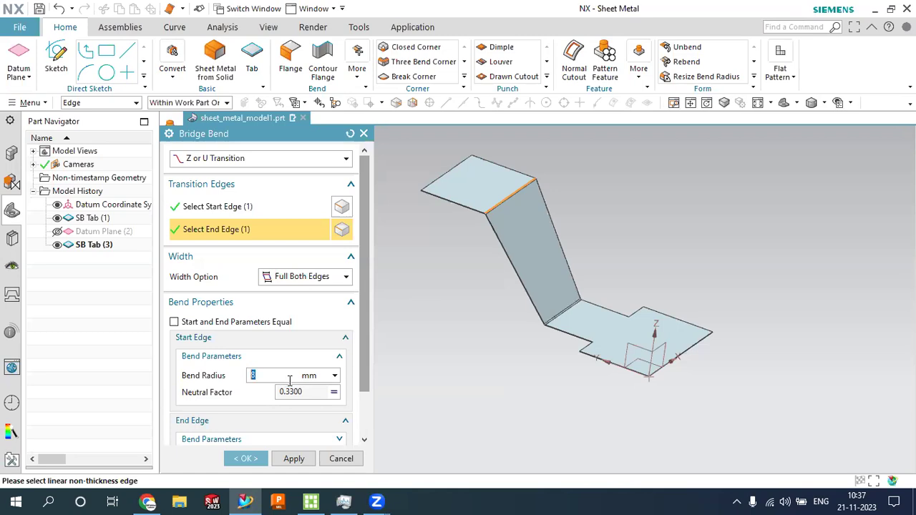
text(16)
click(218, 376)
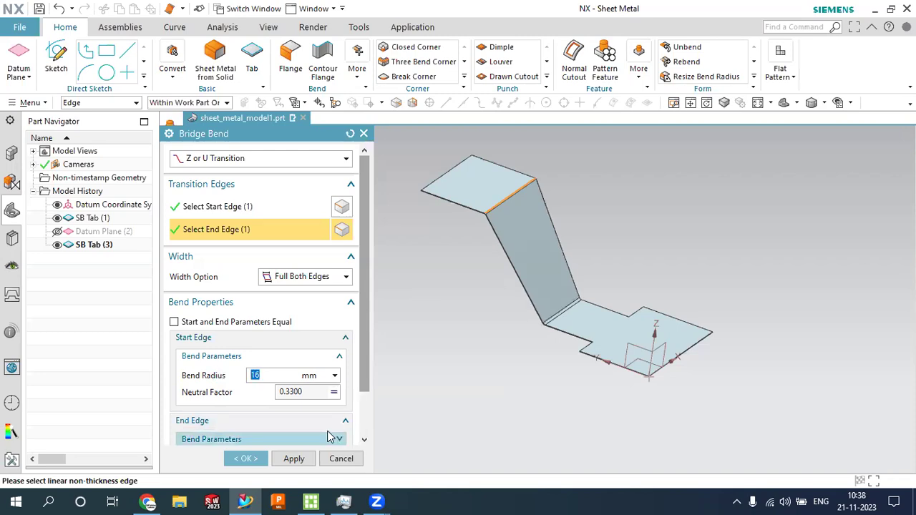
key(Return)
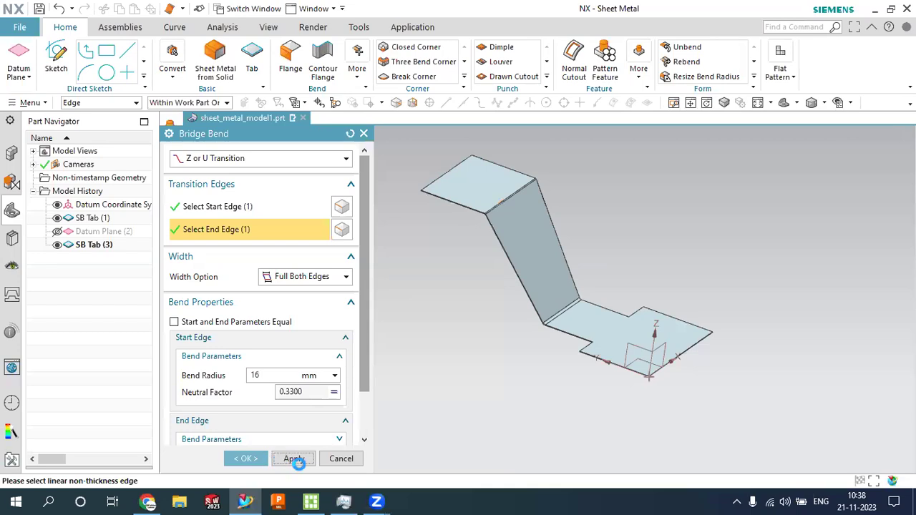
click(294, 458)
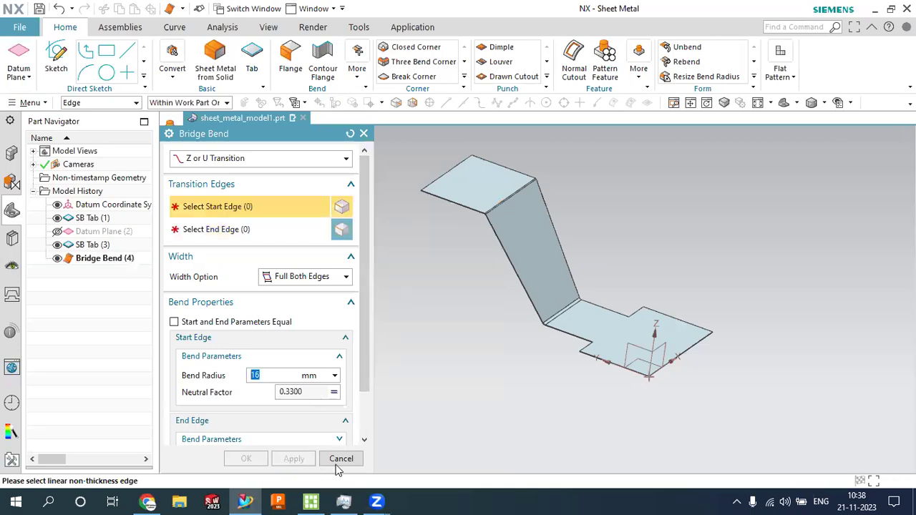
click(338, 469)
mouse_move(492, 351)
middle_down()
mouse_move(429, 358)
mouse_move(508, 371)
middle_up()
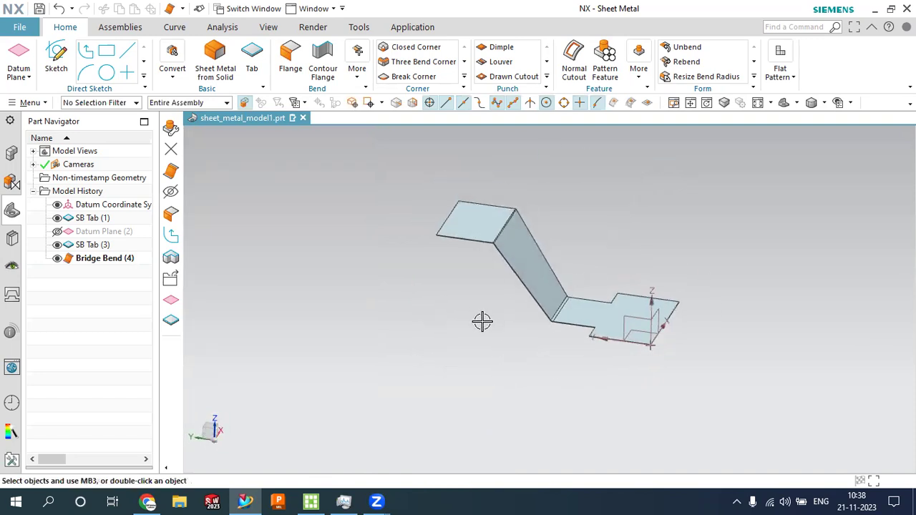
scroll(550, 280, up, 2)
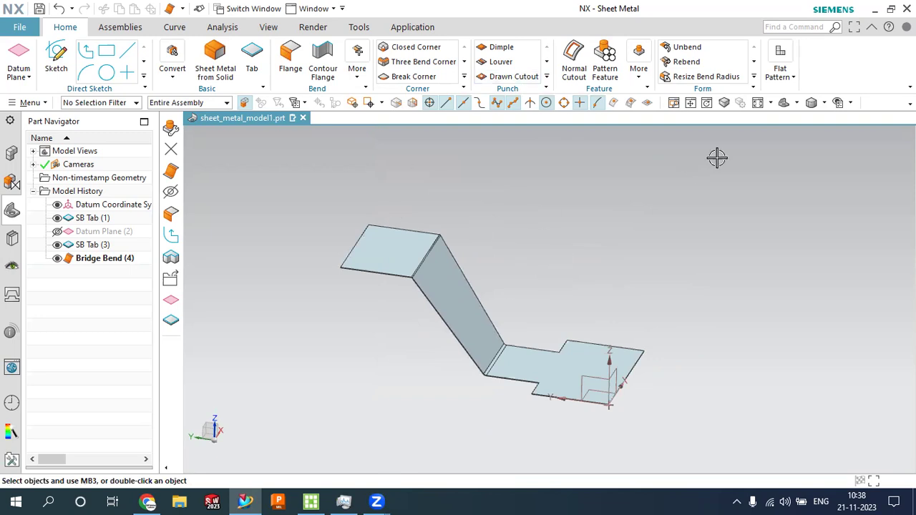
click(781, 75)
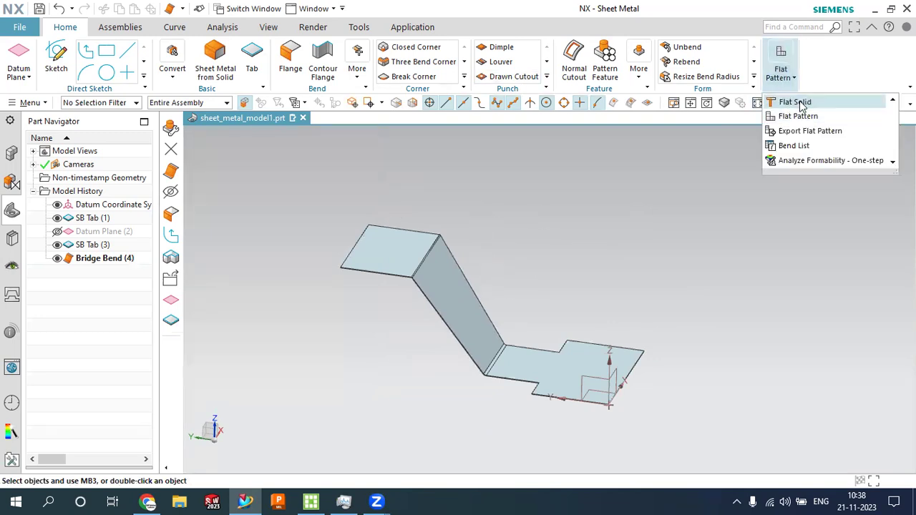
click(796, 101)
click(282, 343)
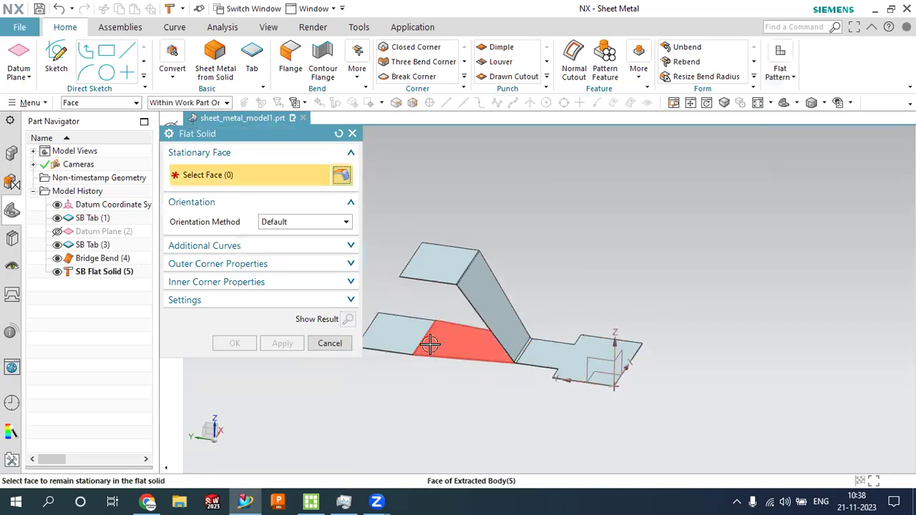
click(337, 349)
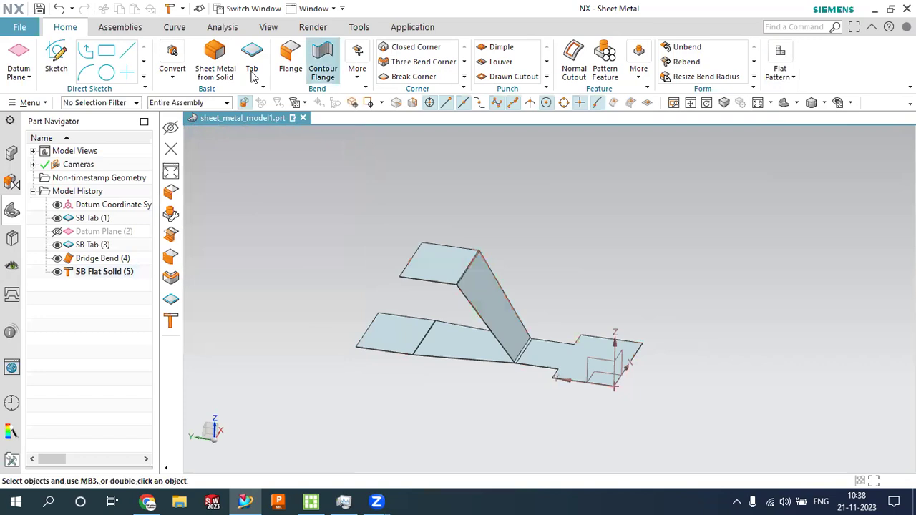
click(60, 11)
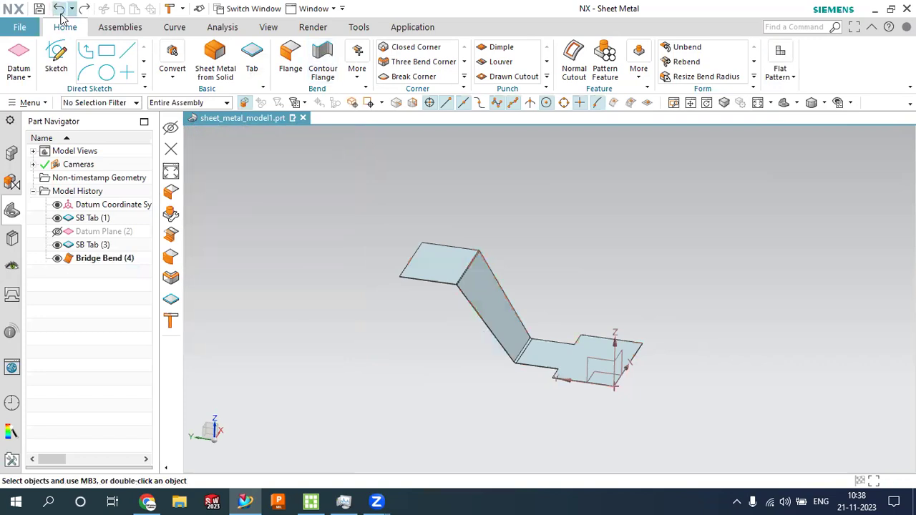
Undo the bridge bend and start a new Bridge Bend from the More list
click(60, 11)
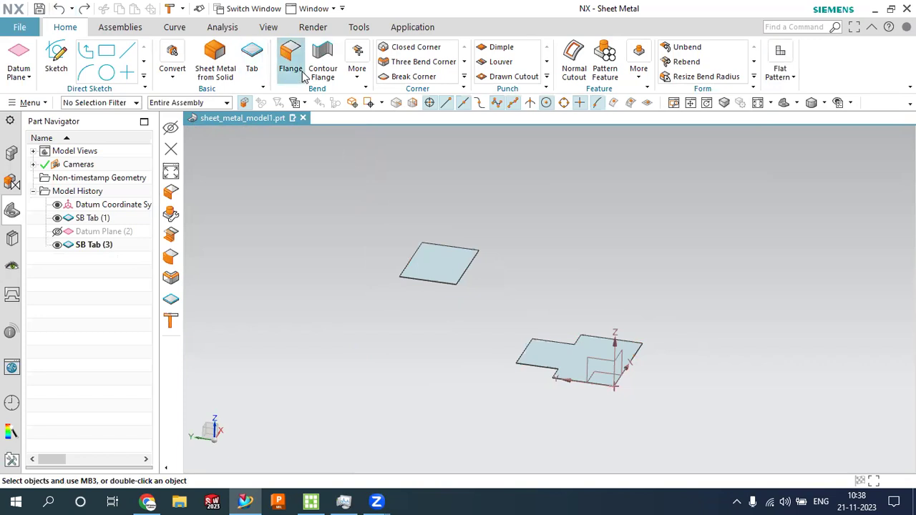
click(358, 76)
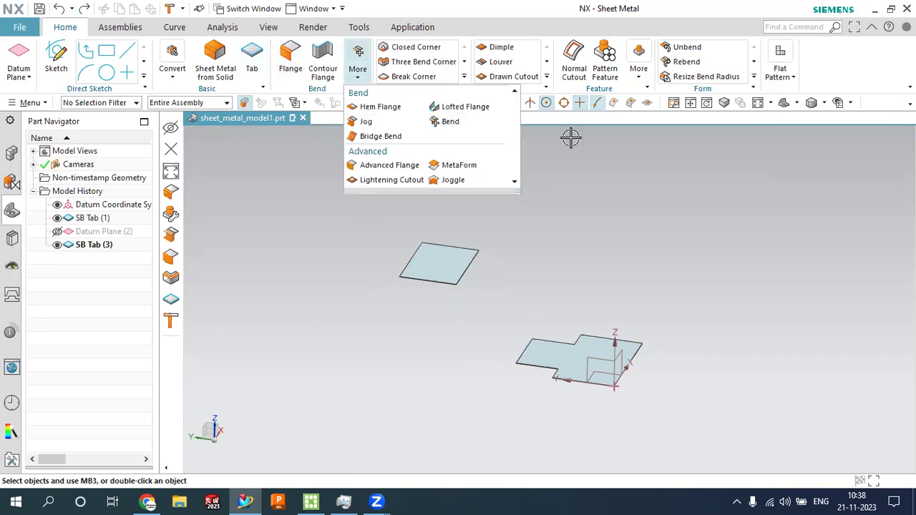
click(570, 137)
click(362, 78)
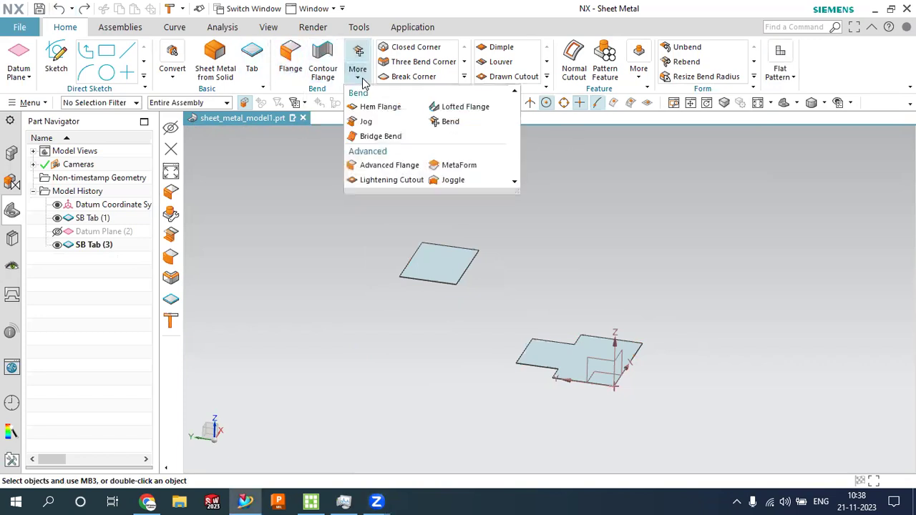
click(386, 138)
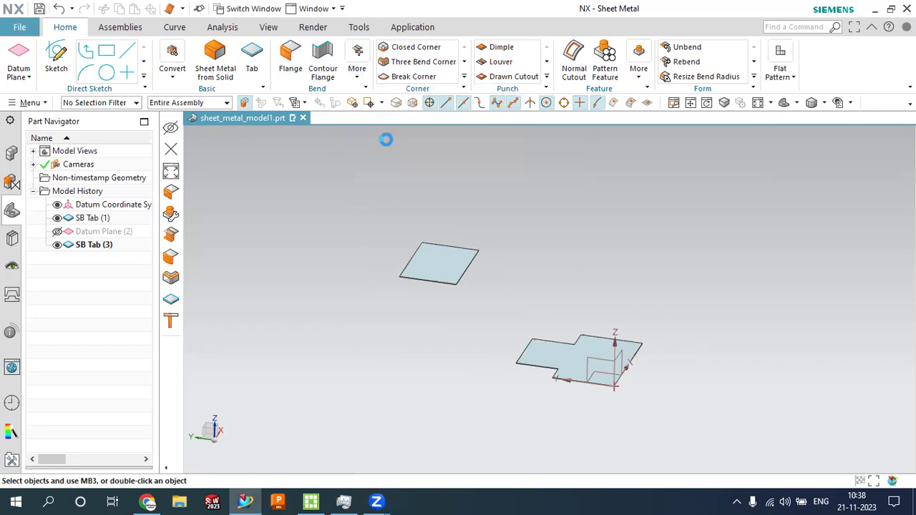
Pick the upper tab's start edge and an end edge to preview the bend
scroll(494, 336, down, 2)
click(542, 377)
click(449, 259)
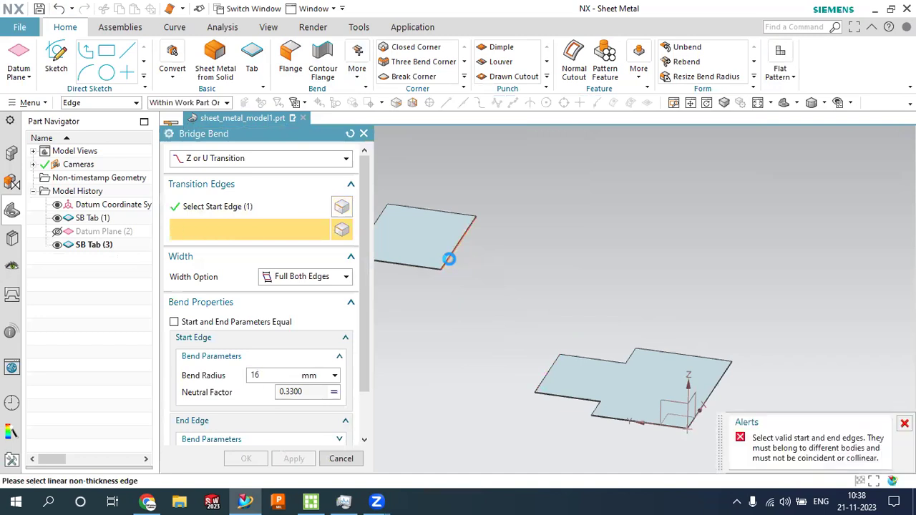
click(449, 259)
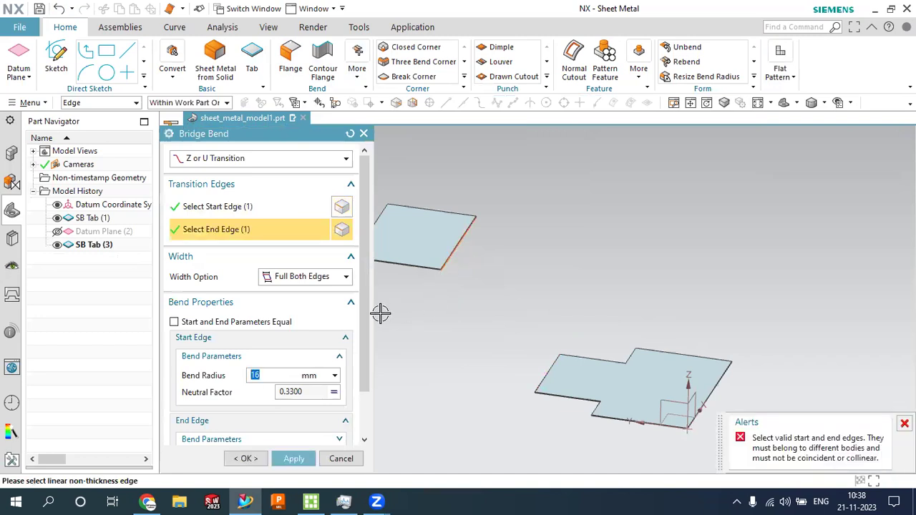
scroll(315, 372, down, 2)
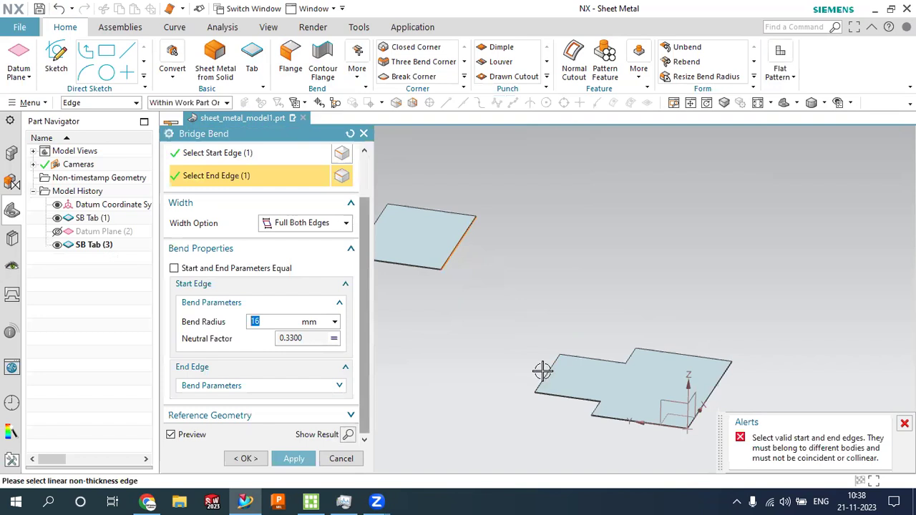
scroll(343, 358, up, 1)
scroll(349, 423, down, 1)
scroll(315, 286, up, 2)
scroll(599, 401, down, 3)
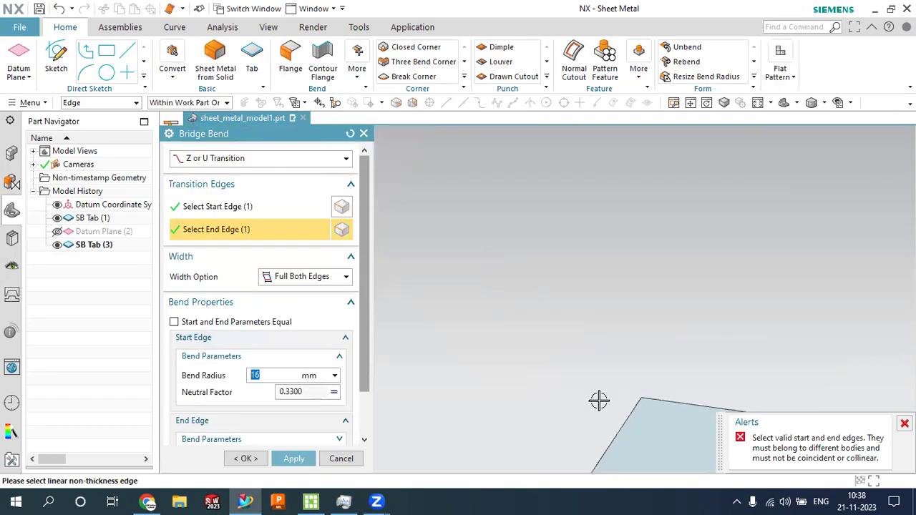
scroll(599, 401, up, 3)
scroll(497, 272, down, 3)
scroll(447, 298, down, 2)
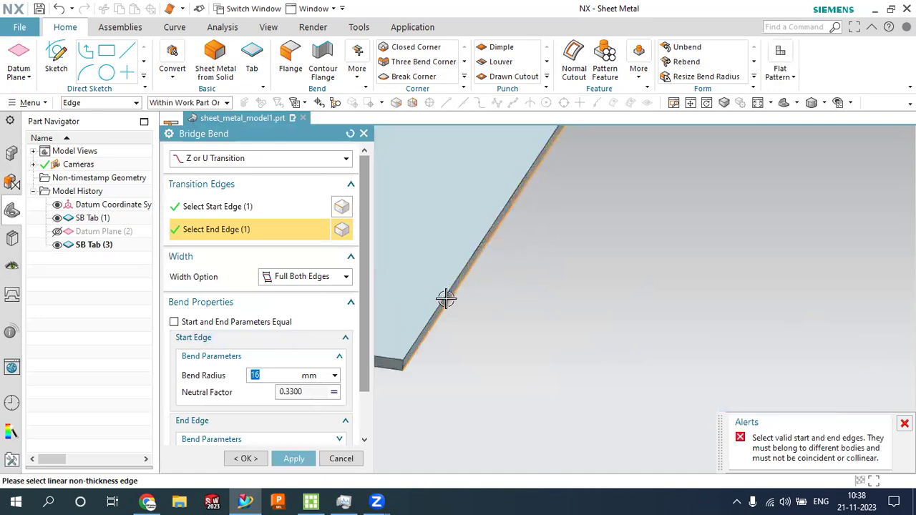
click(446, 301)
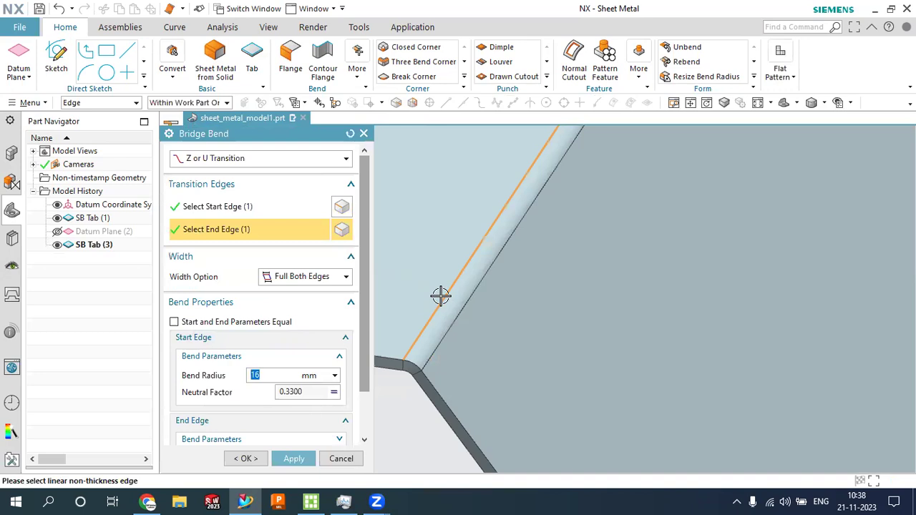
Review the Z or U transition preview with its 16 mm radius, then cancel the bridge bend
scroll(503, 202, up, 1)
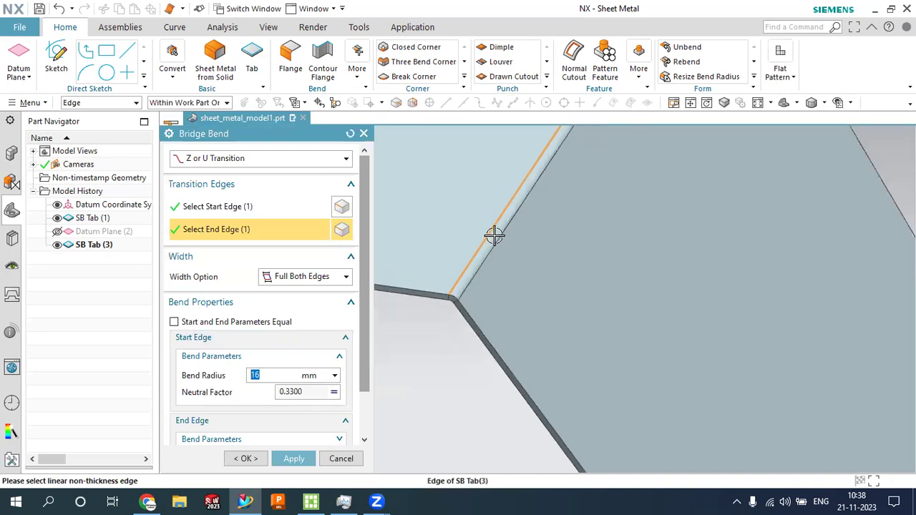
scroll(495, 236, up, 1)
scroll(528, 265, up, 2)
scroll(524, 265, up, 1)
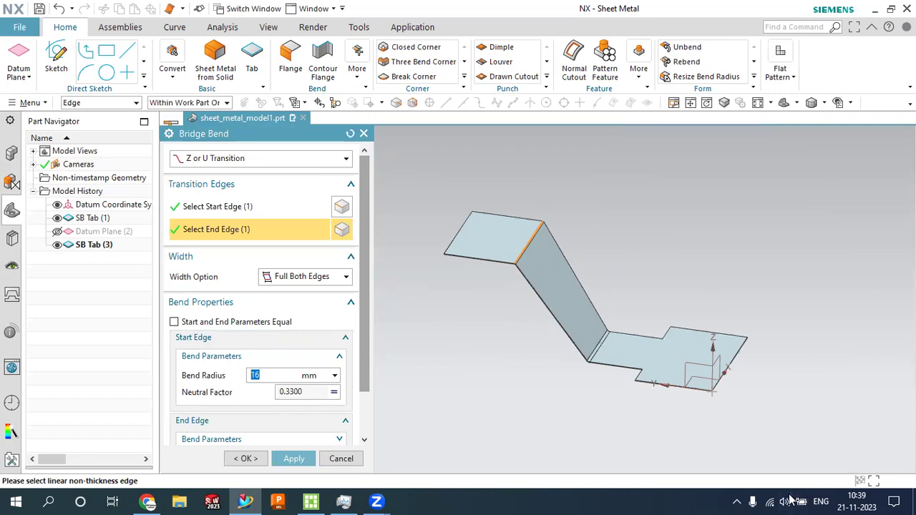
scroll(497, 236, down, 2)
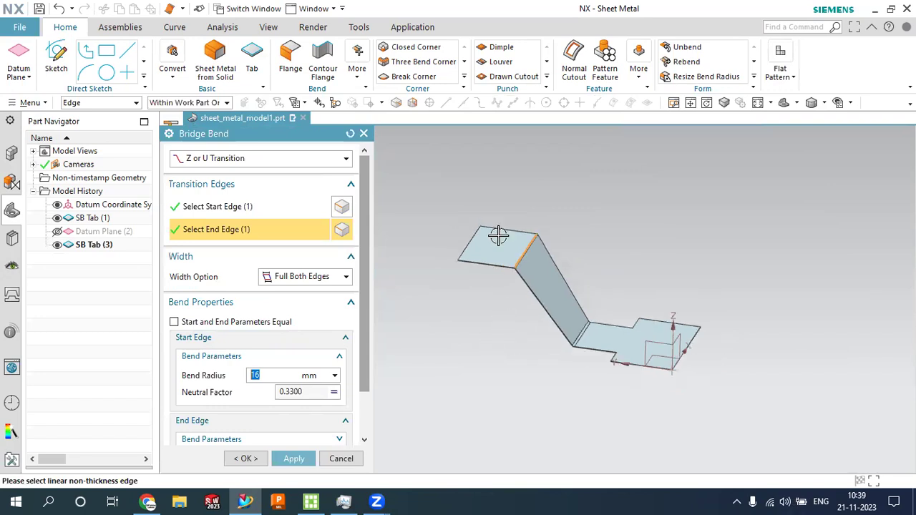
scroll(497, 236, down, 1)
scroll(499, 237, up, 1)
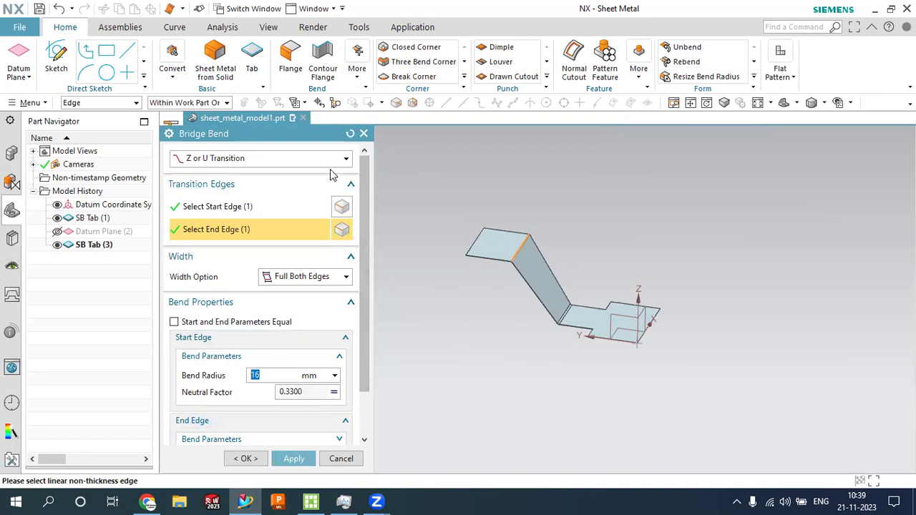
scroll(344, 289, down, 3)
scroll(344, 289, down, 1)
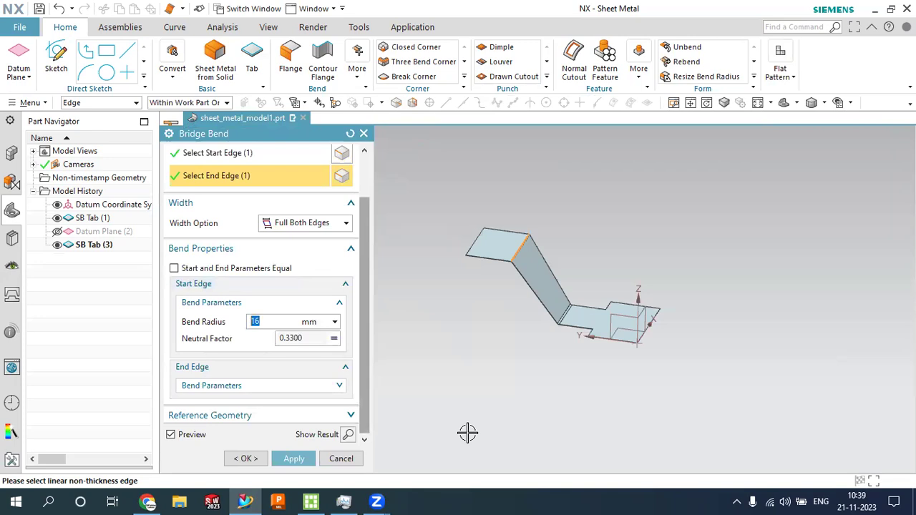
key(Escape)
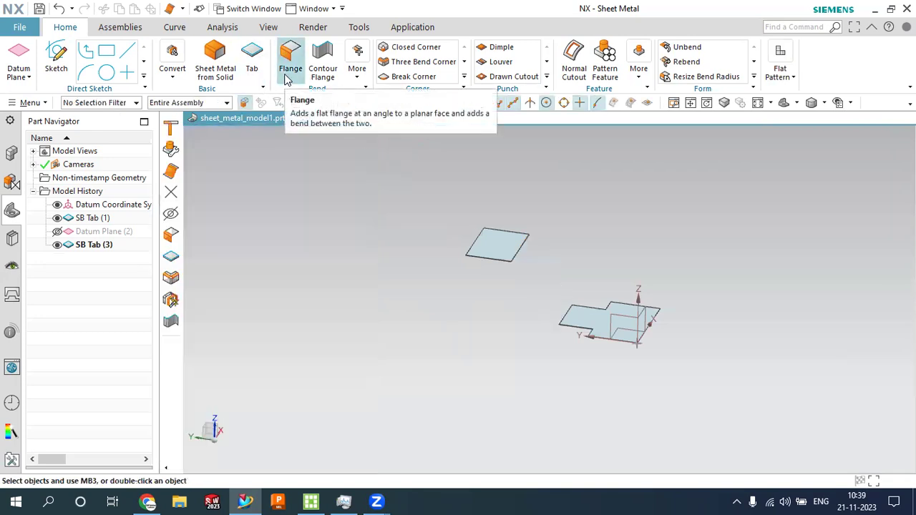
click(357, 70)
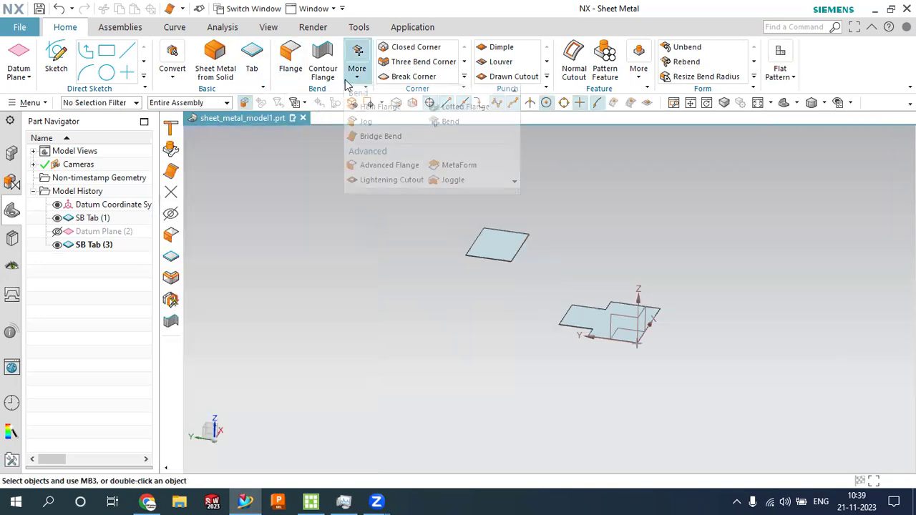
click(372, 138)
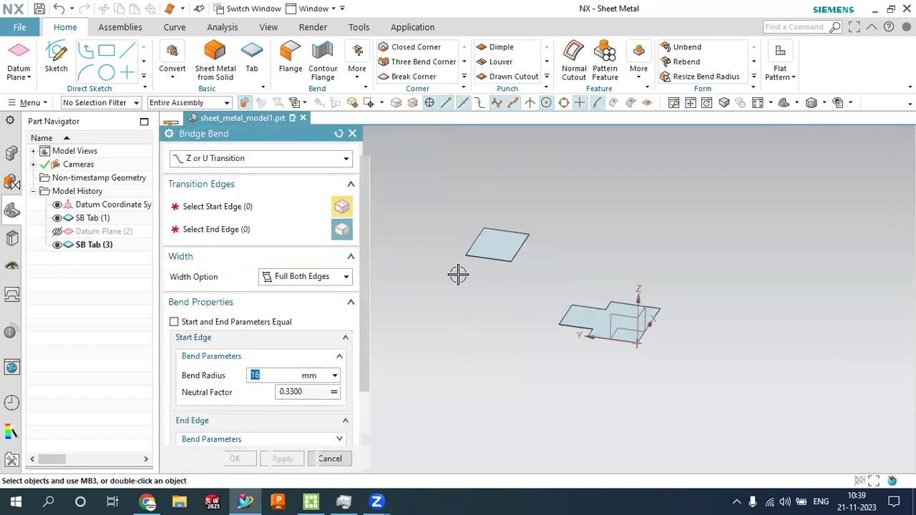
scroll(452, 269, up, 3)
click(242, 158)
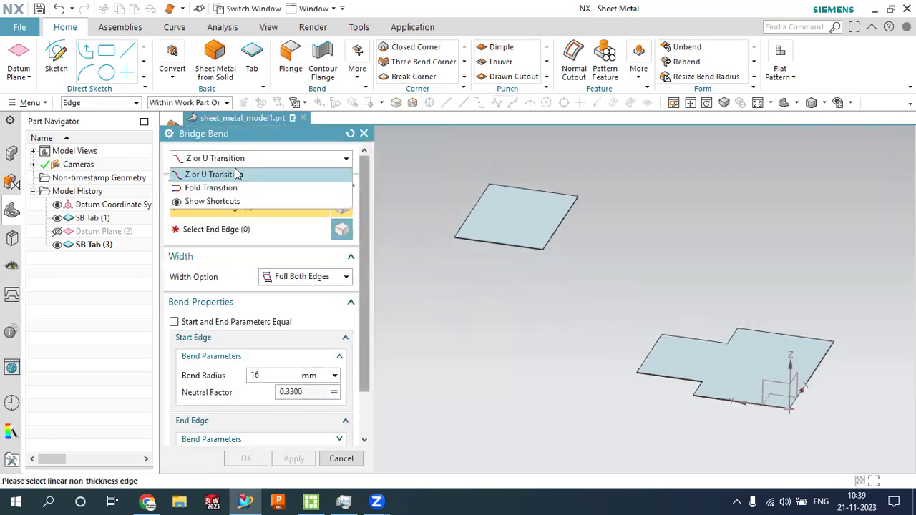
click(215, 188)
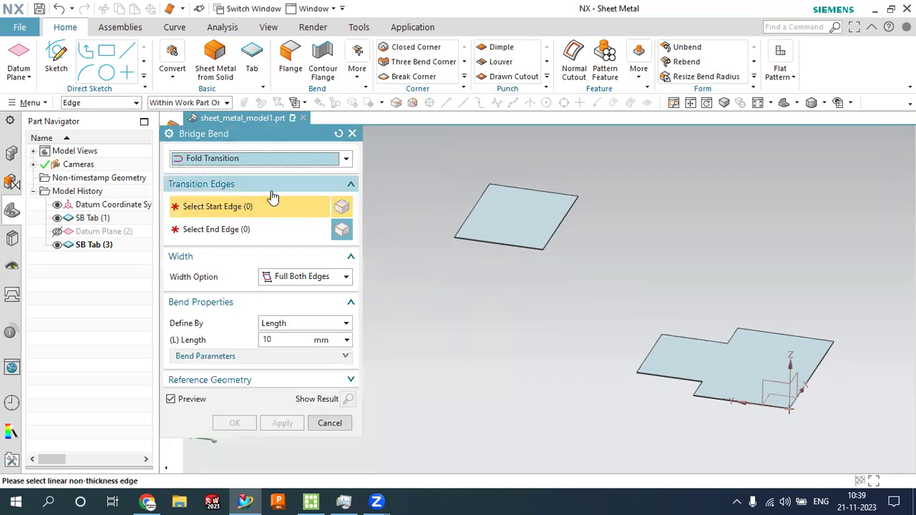
click(483, 191)
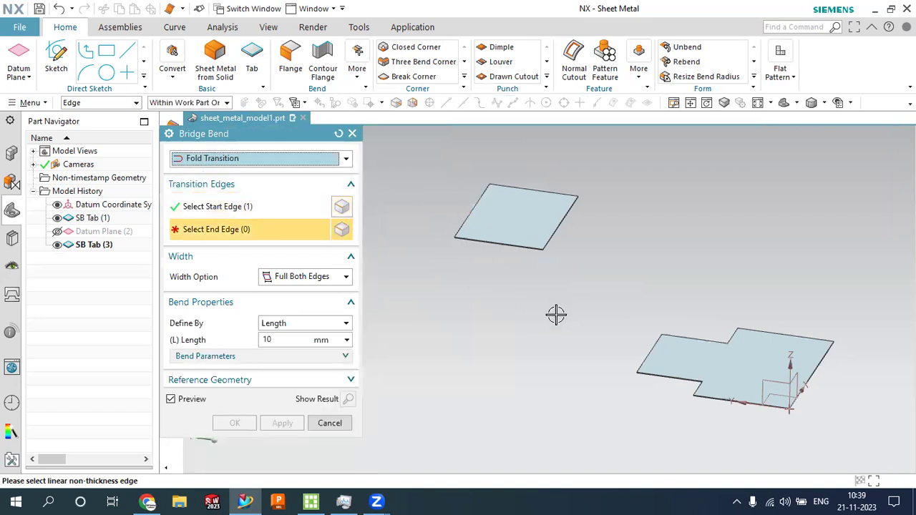
click(648, 349)
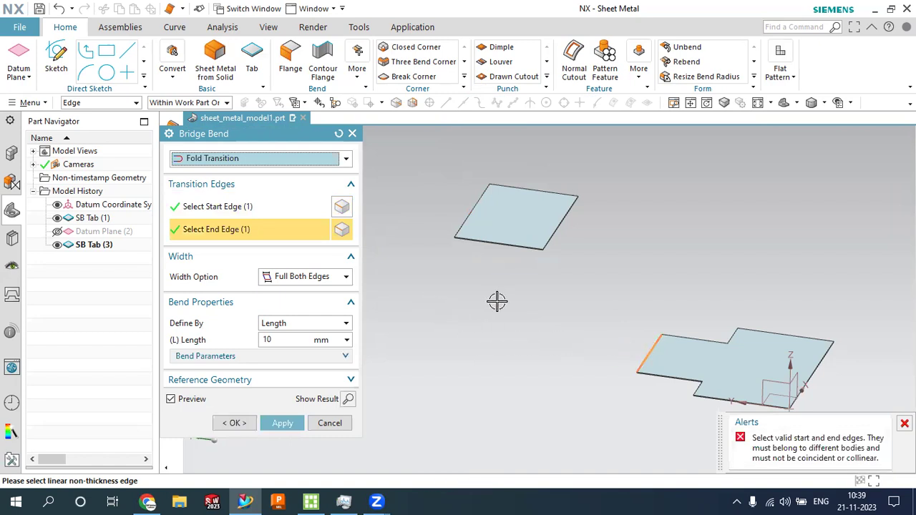
click(329, 422)
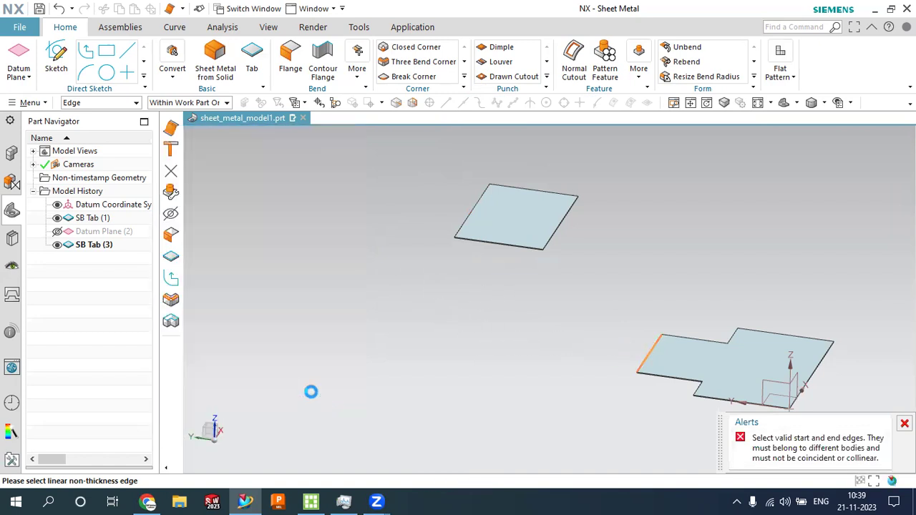
click(357, 70)
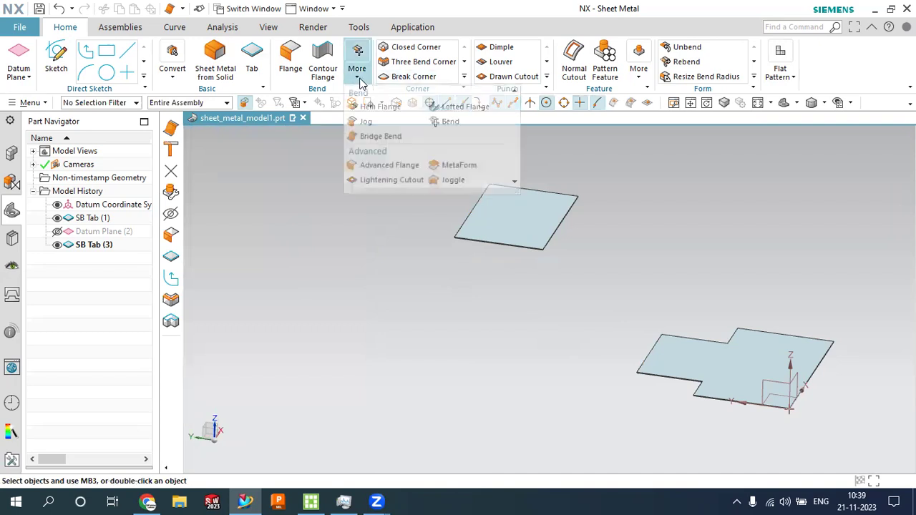
click(377, 138)
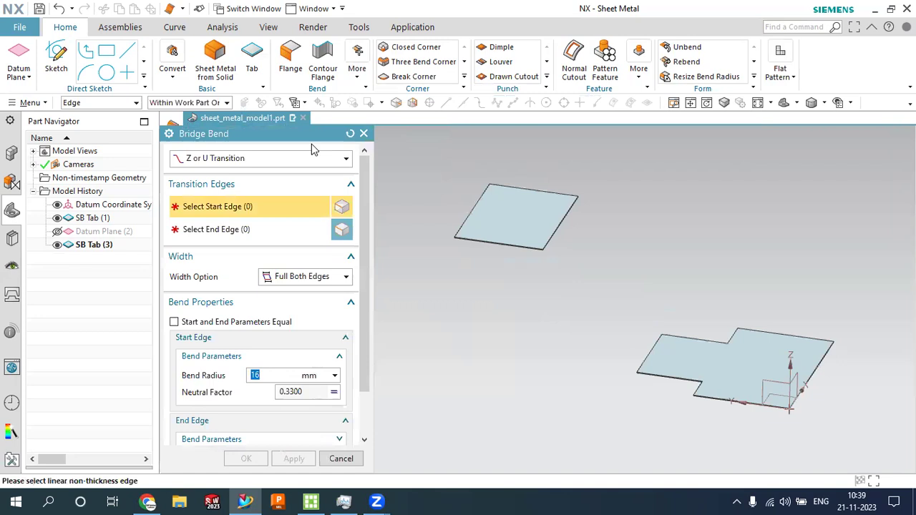
click(284, 158)
click(239, 189)
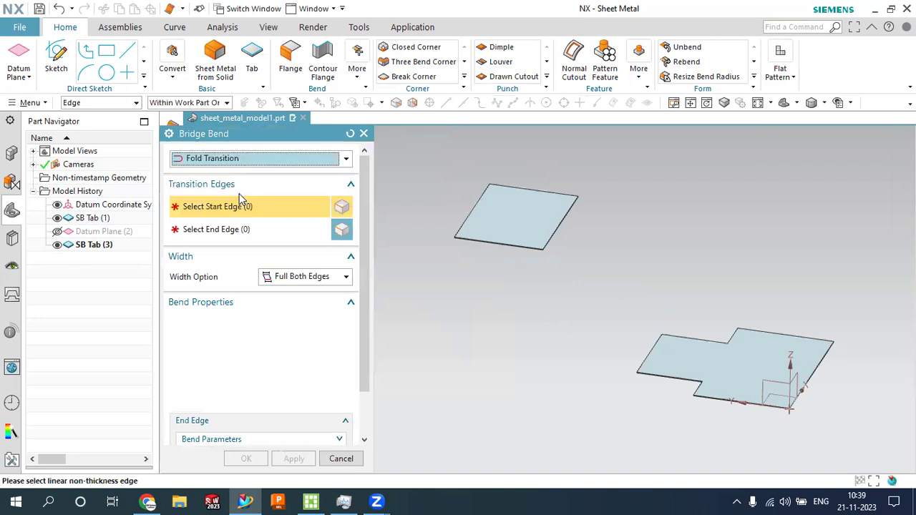
click(564, 214)
click(645, 350)
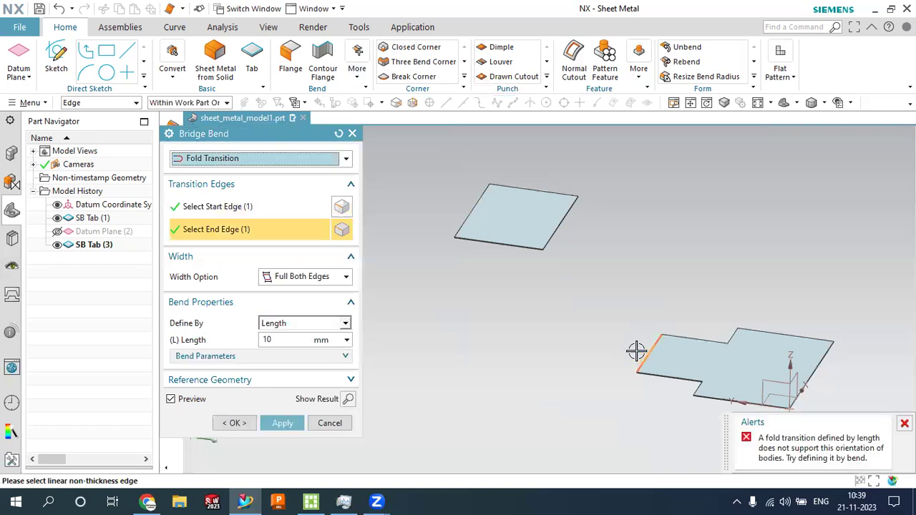
click(330, 423)
mouse_move(446, 354)
middle_down()
mouse_move(428, 298)
mouse_move(579, 264)
mouse_move(587, 248)
middle_up()
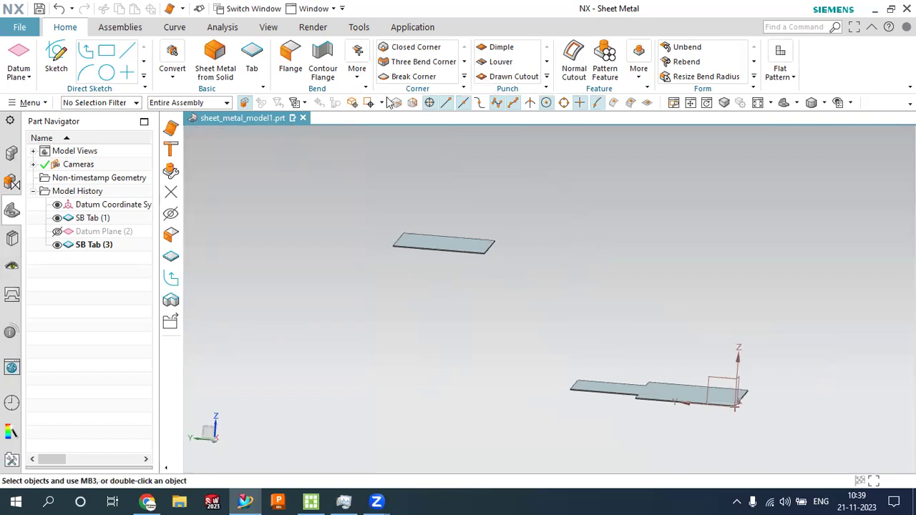
mouse_move(586, 242)
middle_down()
mouse_move(693, 262)
mouse_move(681, 268)
middle_up()
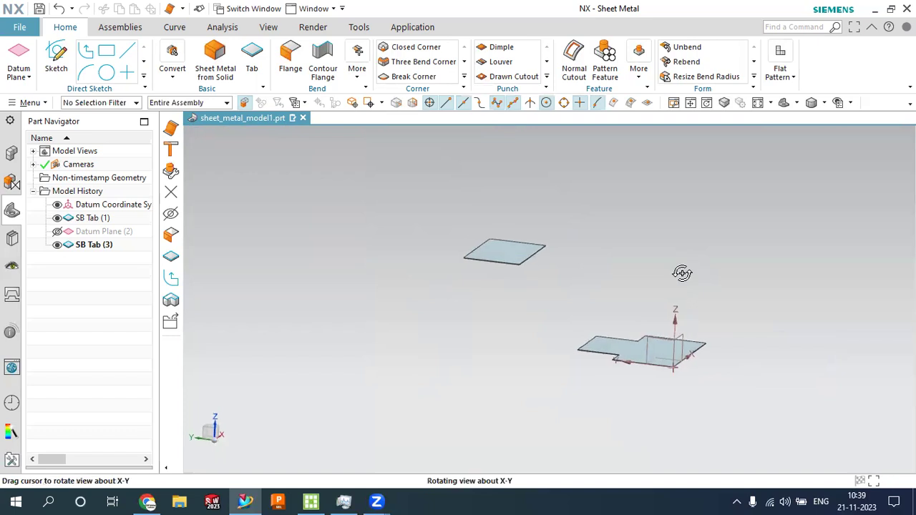
Edit SB Tab (3)'s sketch, dragging its rectangle edge to meet the lower tab's edge
click(528, 254)
double_click(528, 254)
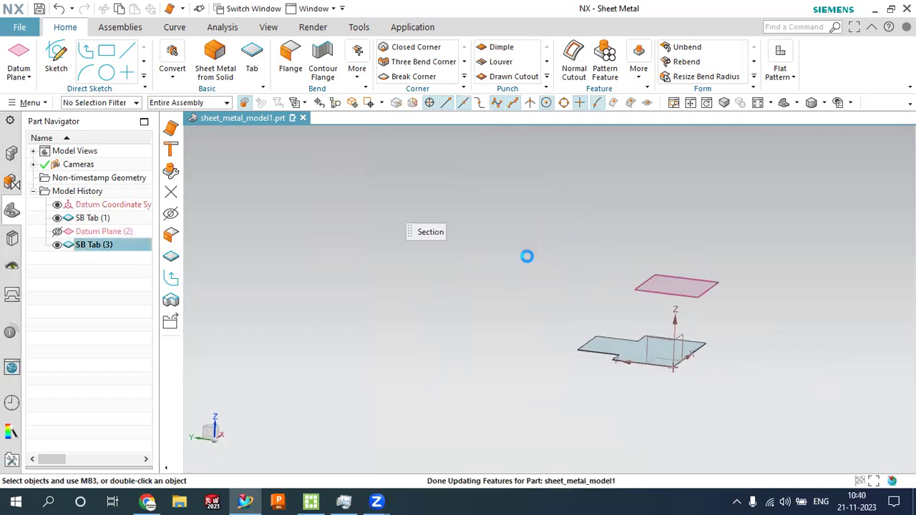
scroll(528, 265, down, 2)
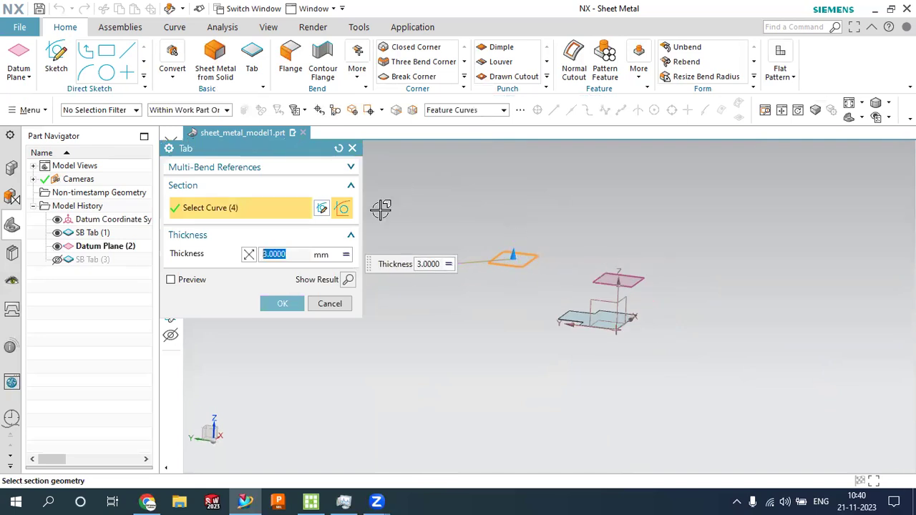
click(322, 209)
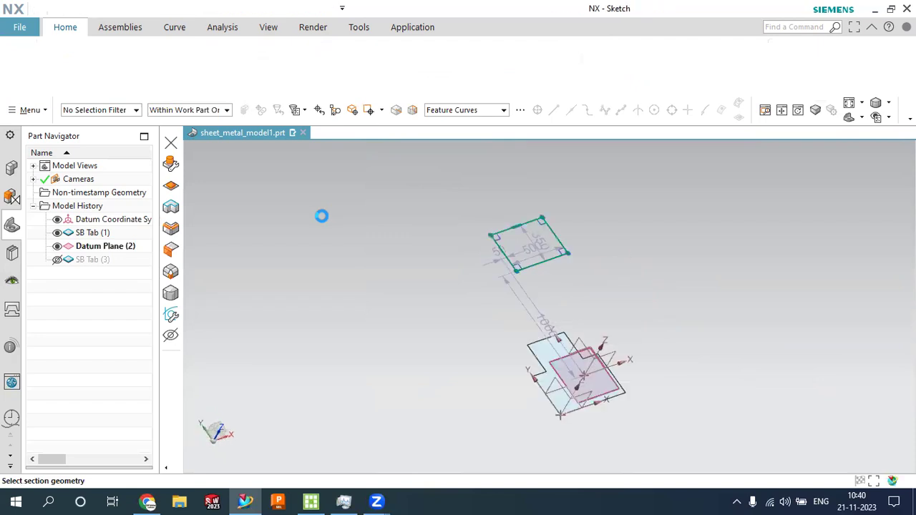
drag(583, 229, 582, 370)
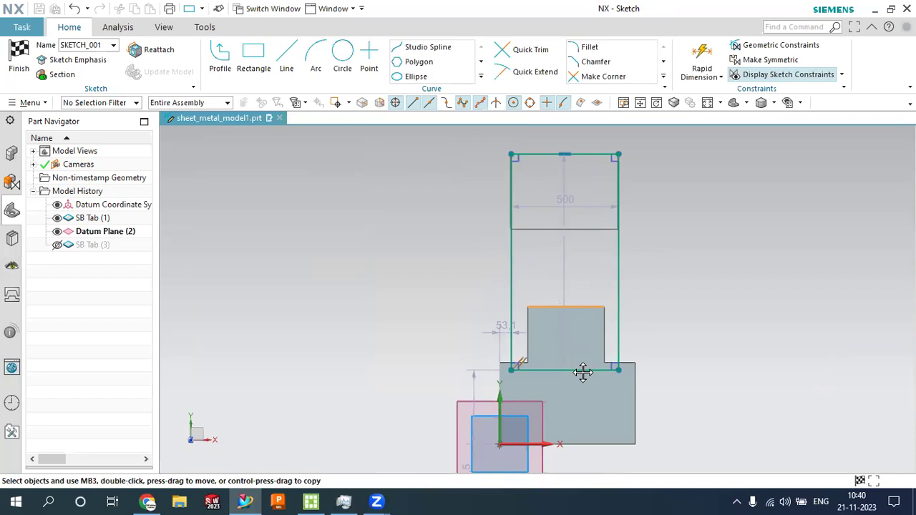
mouse_move(591, 184)
mouse_down()
mouse_move(590, 313)
mouse_move(605, 306)
mouse_up()
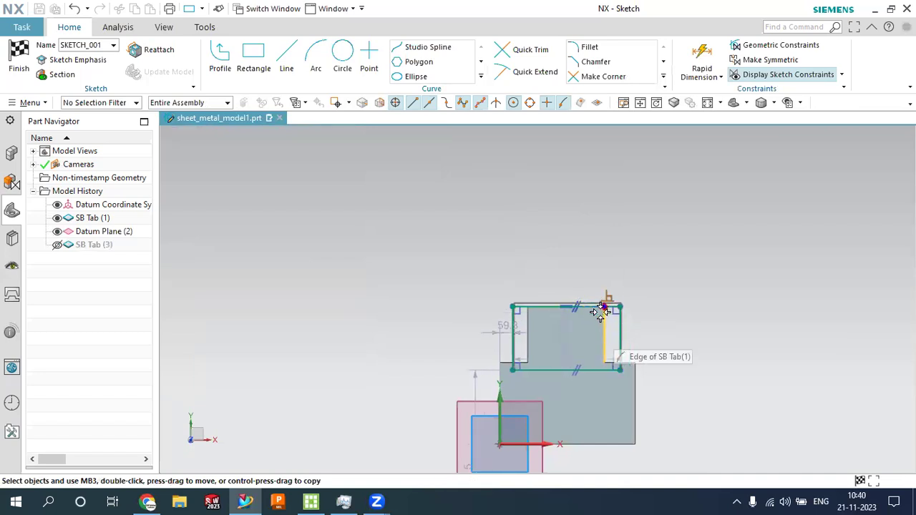
click(19, 66)
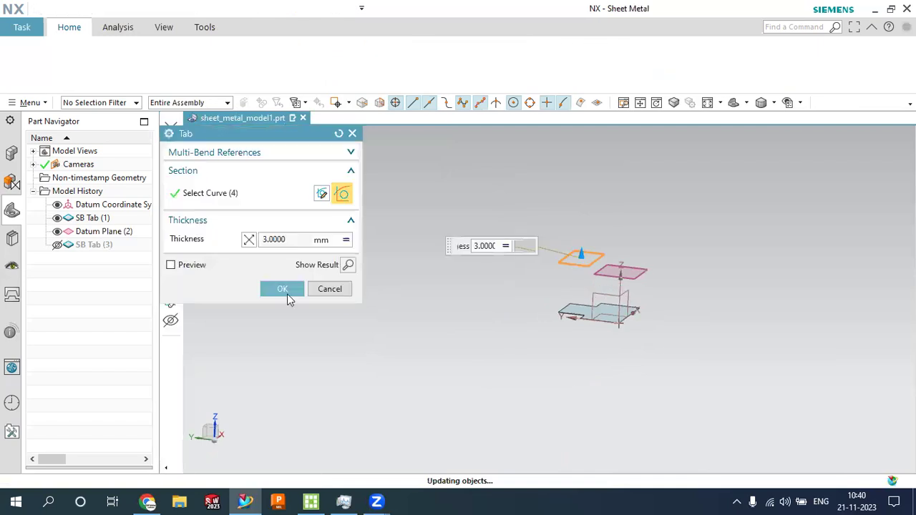
click(287, 295)
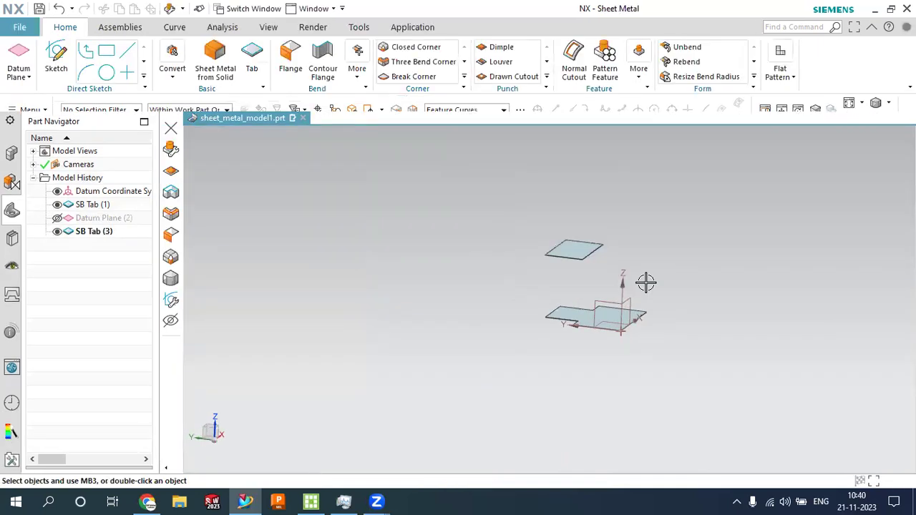
Start a Bridge Bend and set its transition type to Fold Transition
scroll(645, 283, up, 3)
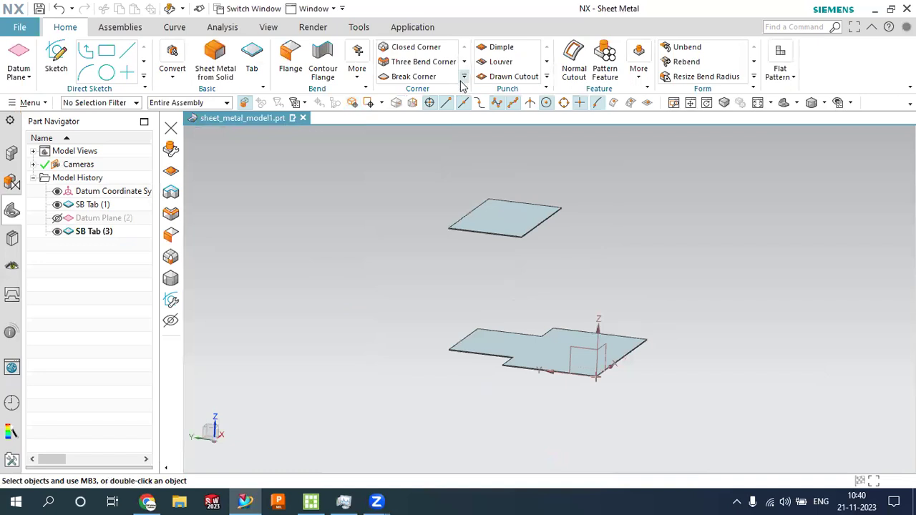
click(463, 78)
click(361, 83)
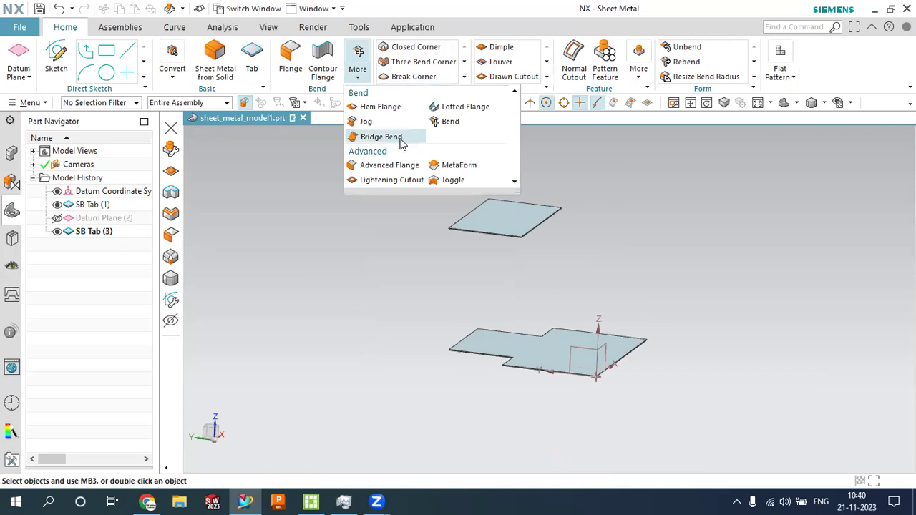
click(382, 137)
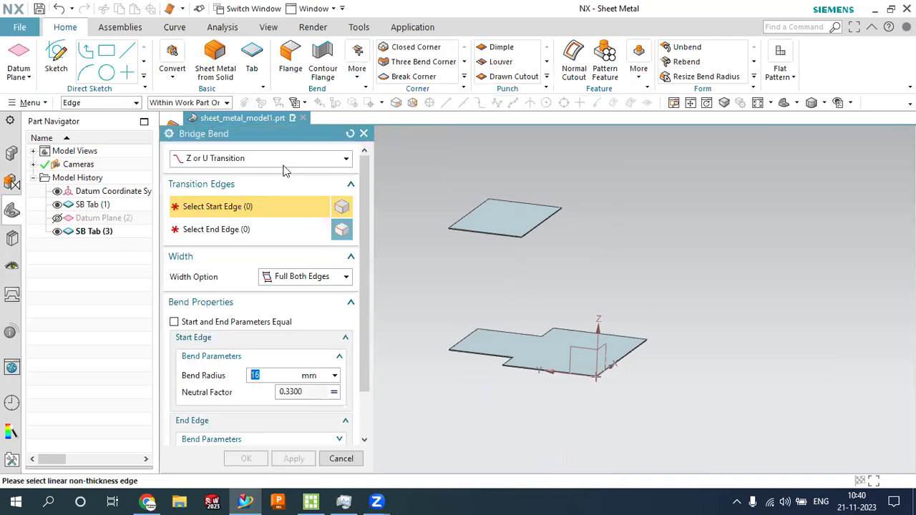
click(283, 165)
click(274, 189)
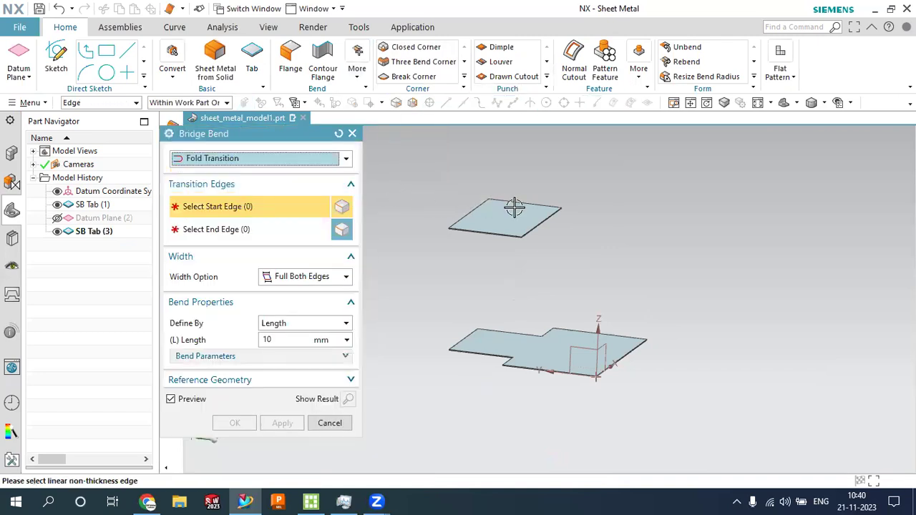
Pick the upper tab edge as start and the lower tab edge as end, then confirm the 10 mm bend
click(451, 215)
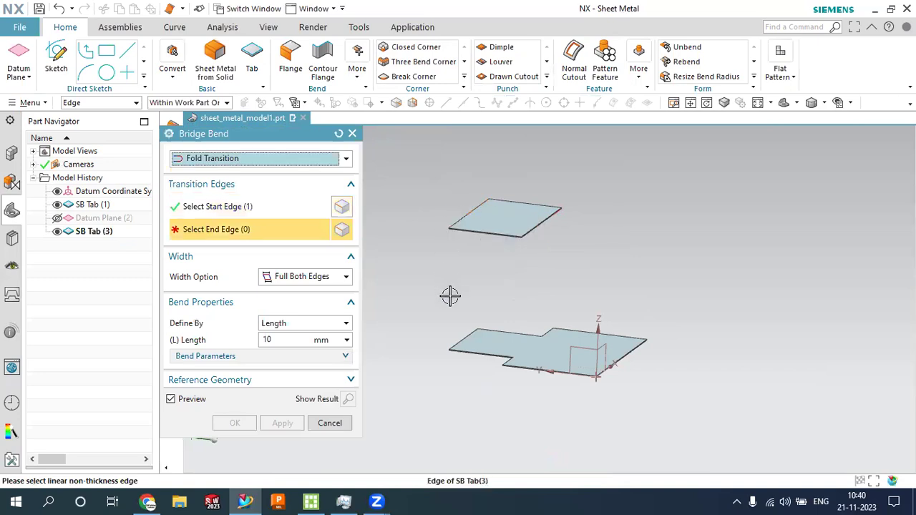
click(443, 341)
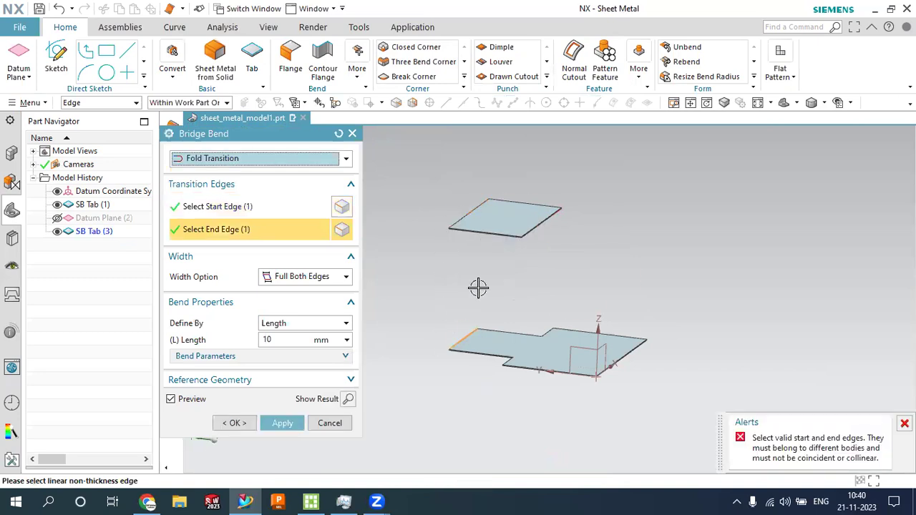
middle_drag(478, 288, 505, 301)
scroll(526, 376, up, 3)
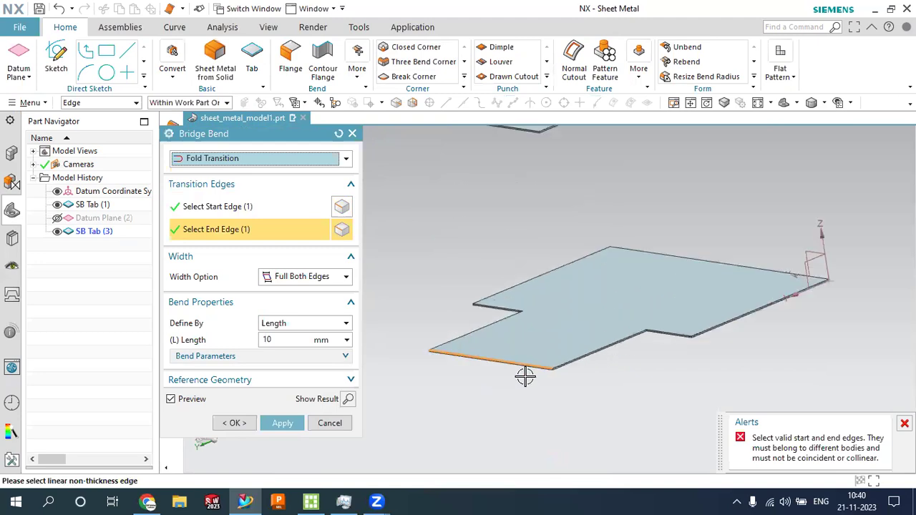
scroll(525, 375, up, 2)
click(547, 356)
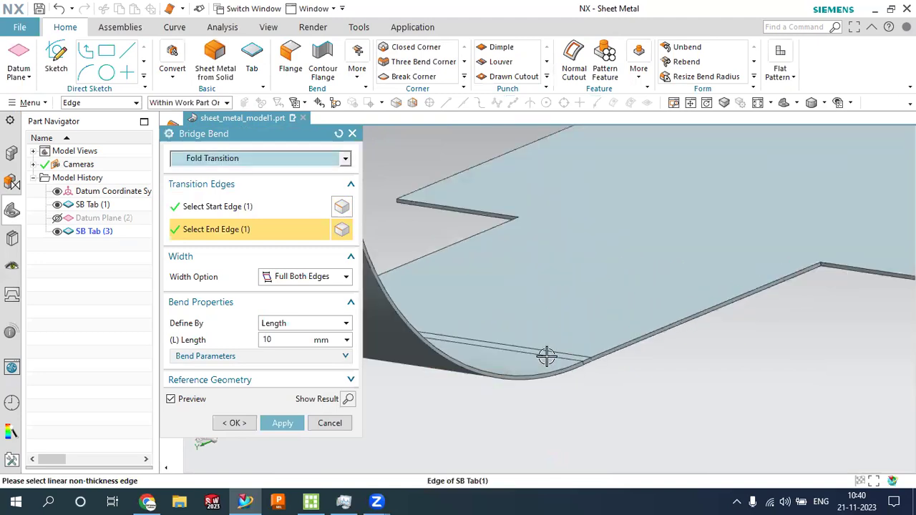
scroll(573, 391, down, 5)
middle_drag(596, 326, 566, 348)
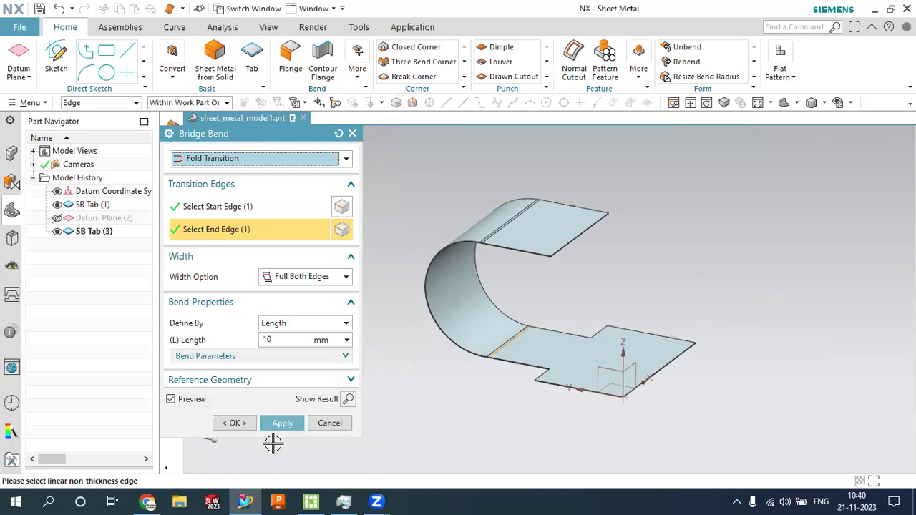
click(234, 423)
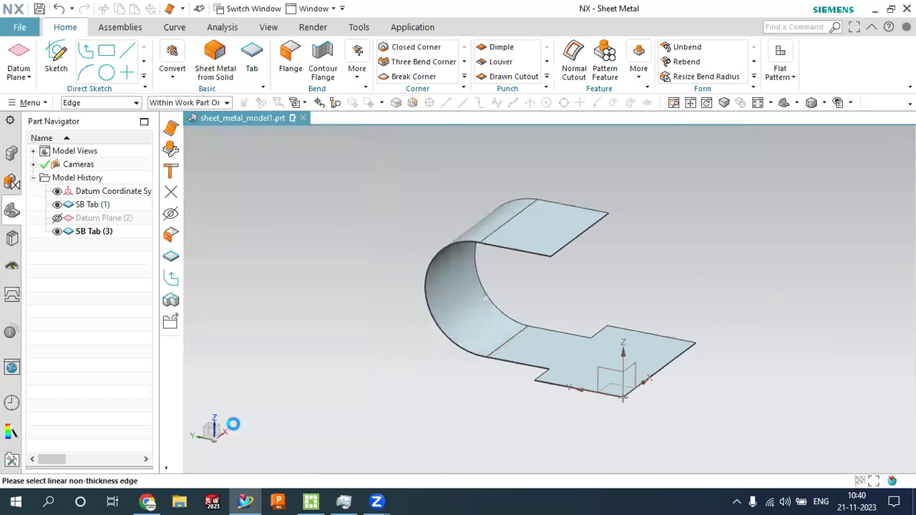
mouse_move(391, 329)
middle_down()
mouse_move(552, 306)
mouse_move(640, 320)
mouse_move(617, 336)
middle_up()
scroll(501, 319, up, 2)
scroll(701, 299, down, 4)
click(356, 86)
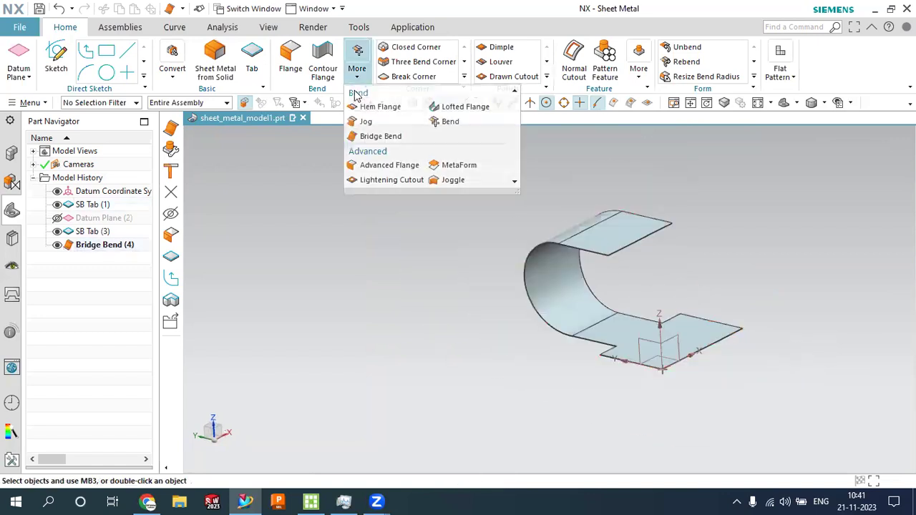
click(368, 136)
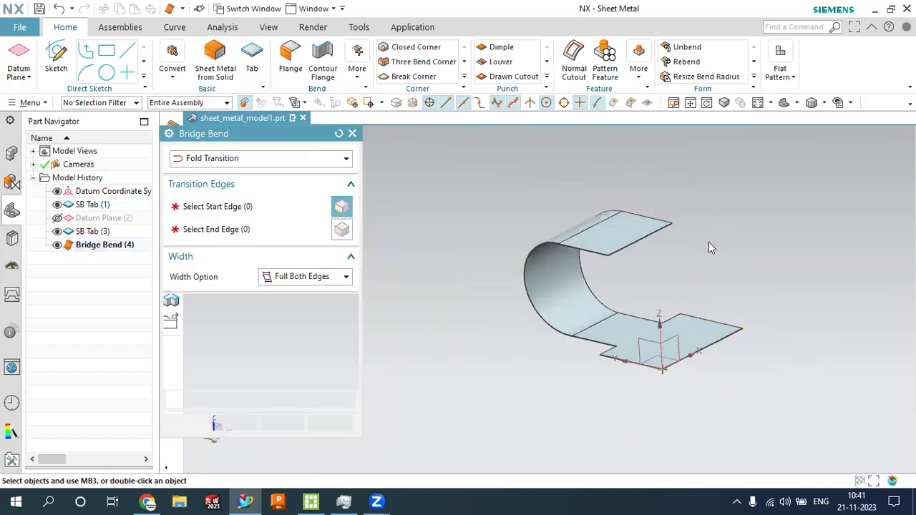
scroll(691, 255, up, 4)
scroll(532, 195, up, 2)
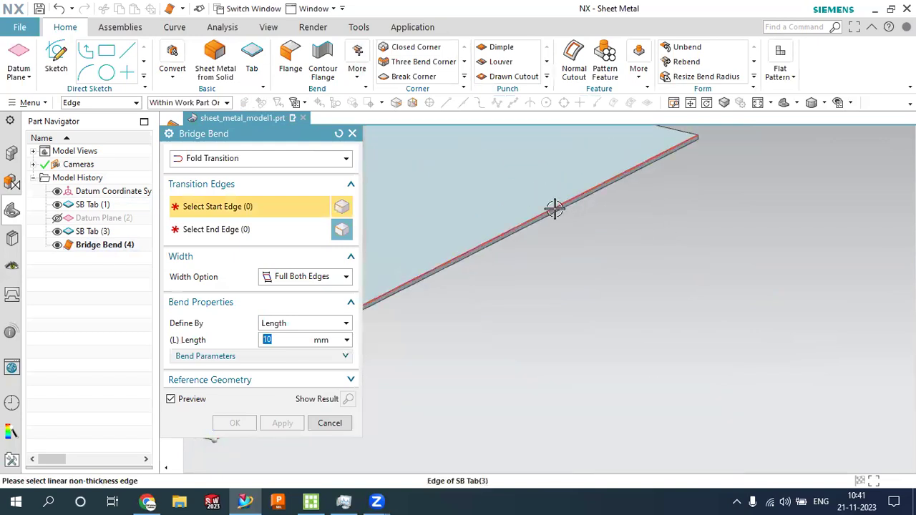
click(554, 209)
scroll(573, 201, down, 2)
scroll(573, 197, down, 3)
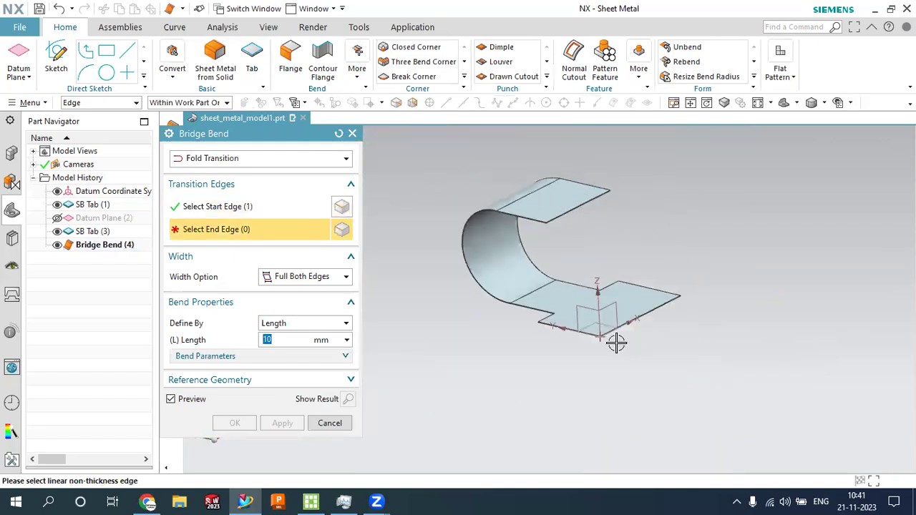
scroll(673, 304, up, 3)
scroll(673, 298, up, 2)
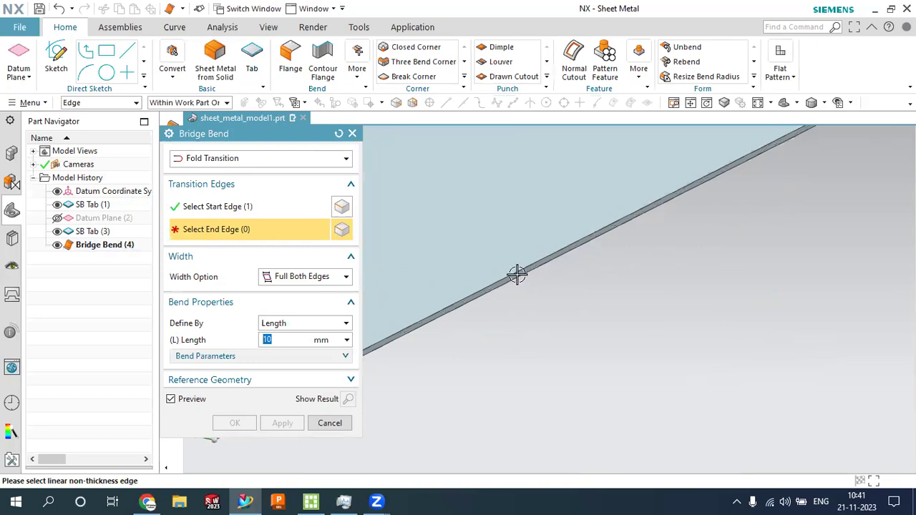
scroll(508, 278, up, 1)
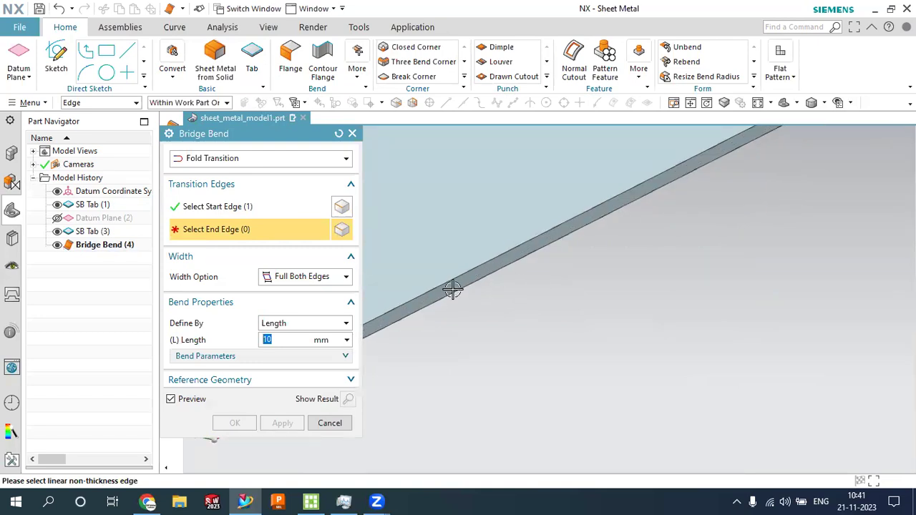
click(330, 423)
scroll(609, 370, down, 2)
scroll(441, 371, down, 3)
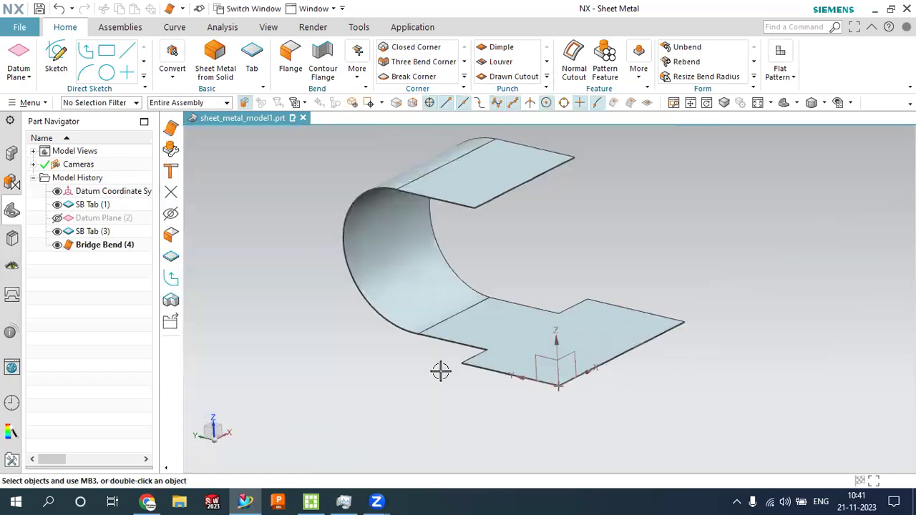
click(113, 250)
right_click(113, 251)
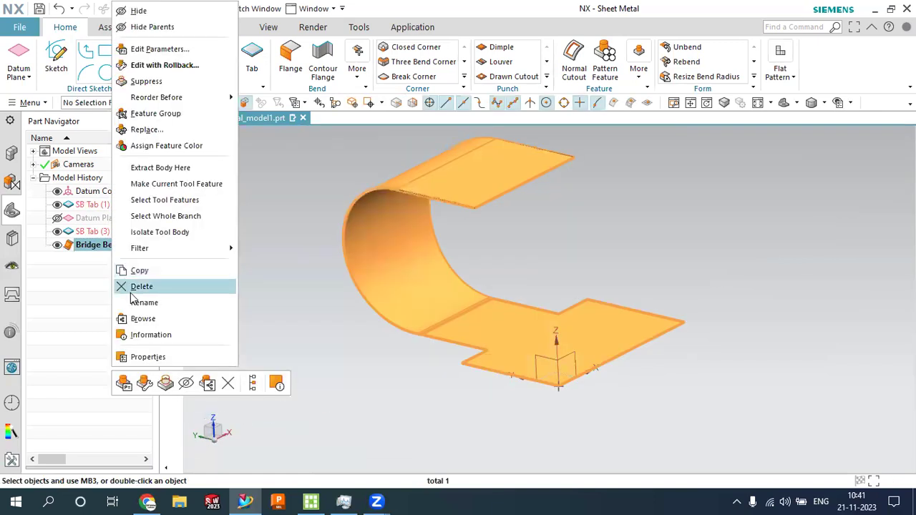
click(136, 297)
click(122, 253)
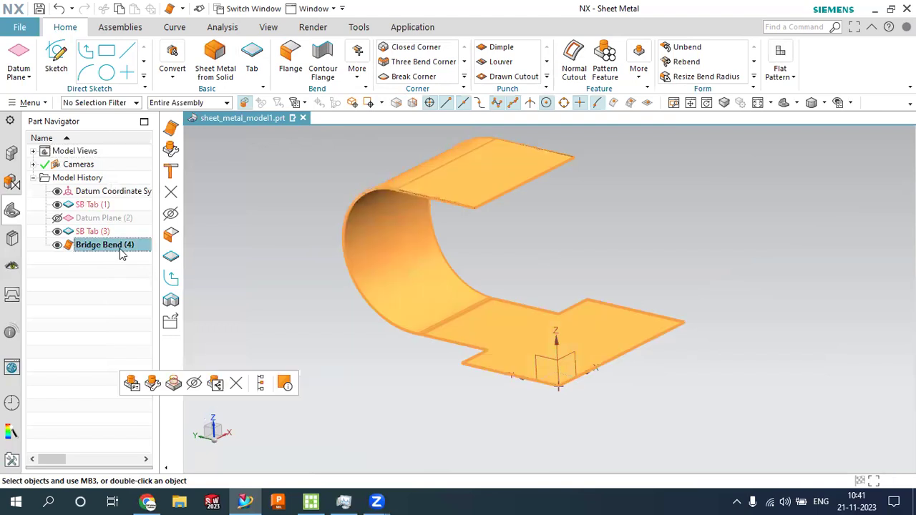
right_click(132, 259)
click(159, 288)
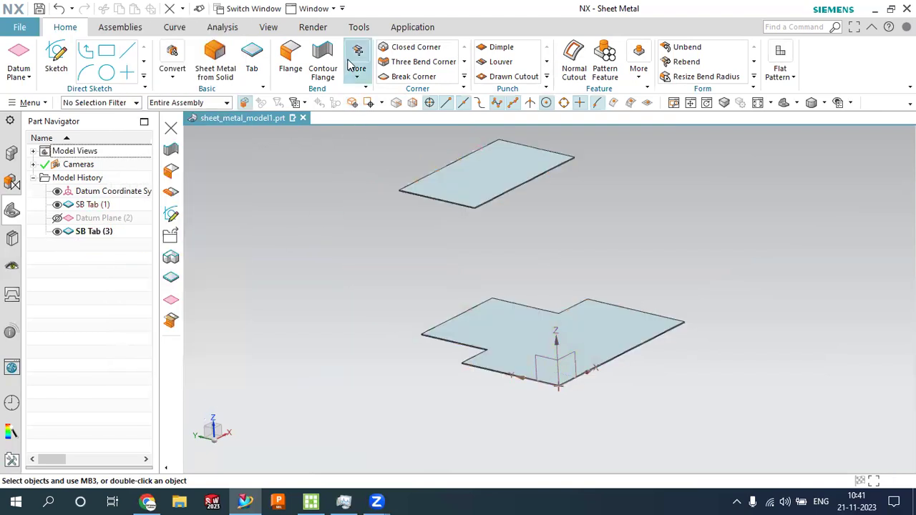
click(358, 66)
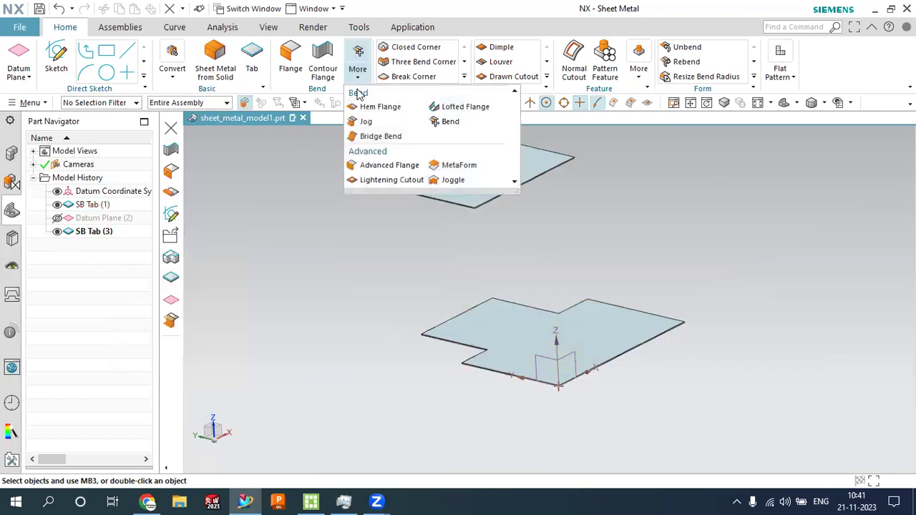
click(375, 137)
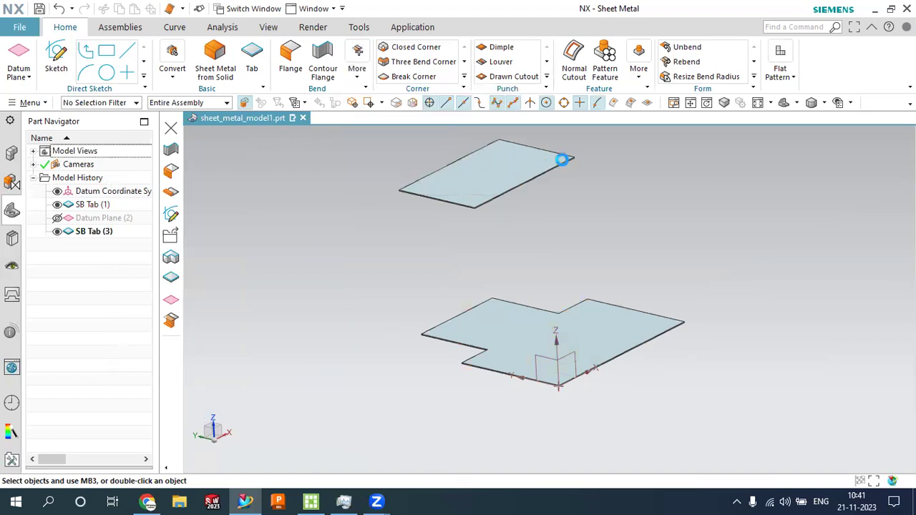
scroll(563, 159, up, 1)
click(543, 171)
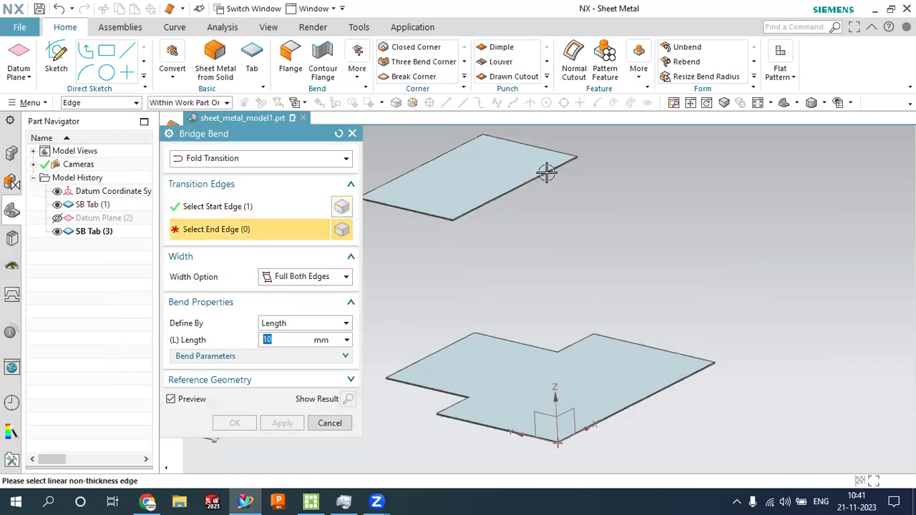
scroll(648, 407, up, 2)
scroll(616, 401, up, 2)
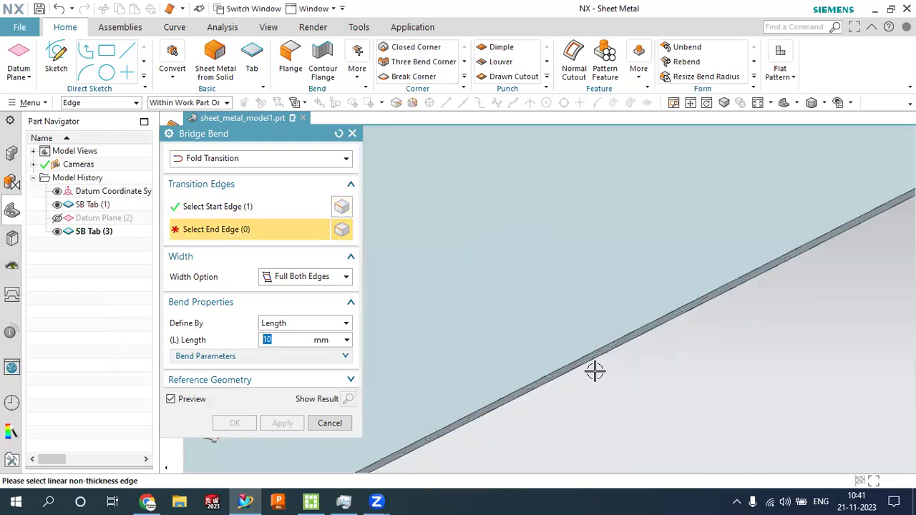
click(587, 367)
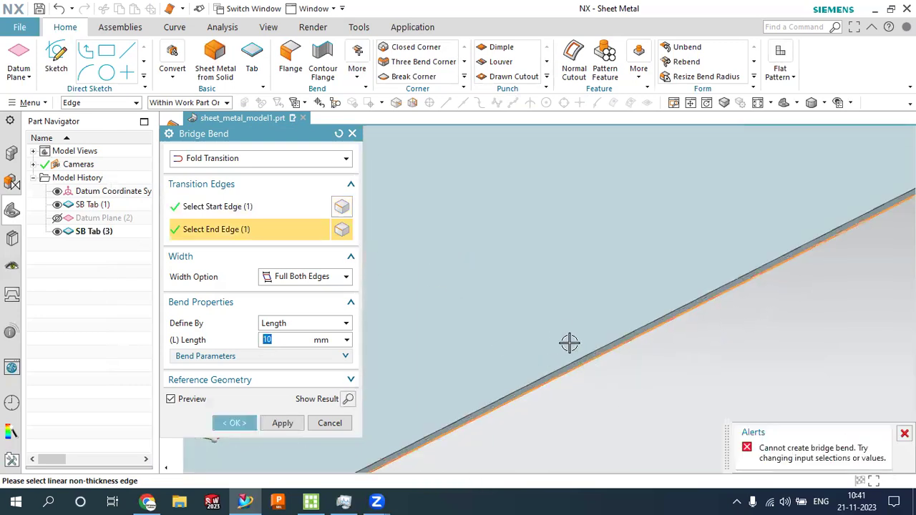
click(574, 360)
scroll(594, 357, down, 3)
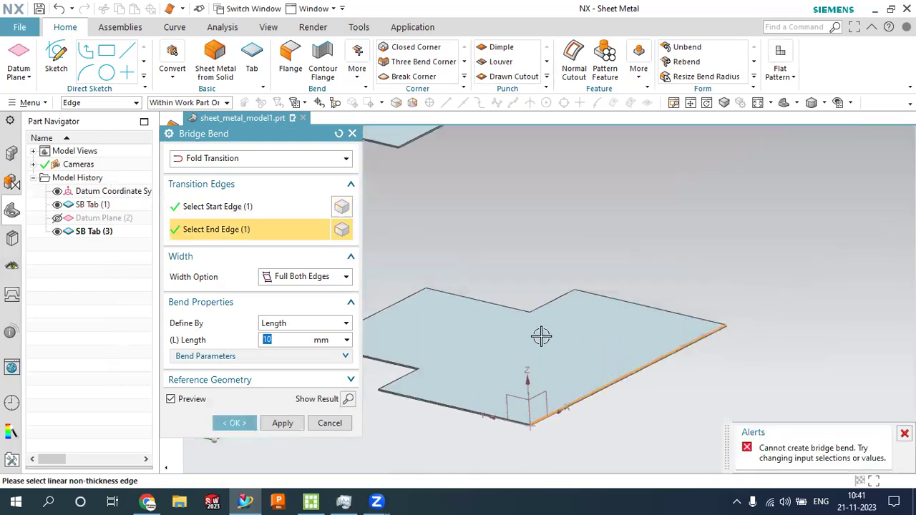
scroll(494, 300, down, 3)
scroll(501, 266, up, 1)
scroll(526, 267, up, 2)
scroll(454, 299, up, 2)
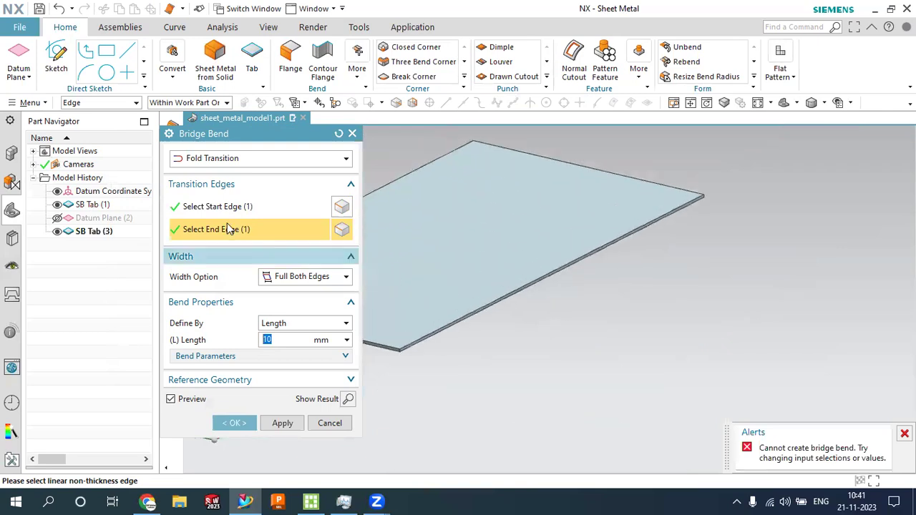
click(228, 207)
scroll(476, 301, down, 1)
scroll(423, 323, down, 1)
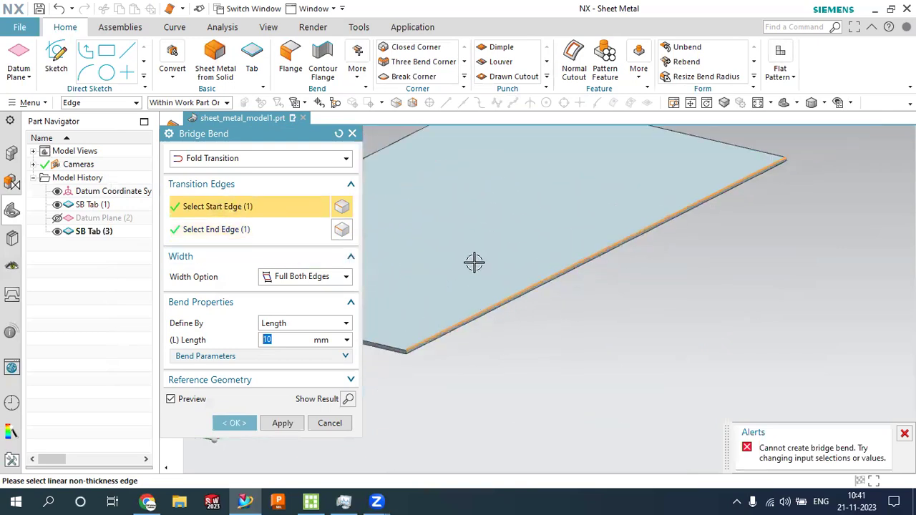
scroll(475, 262, down, 1)
click(278, 239)
scroll(637, 315, down, 2)
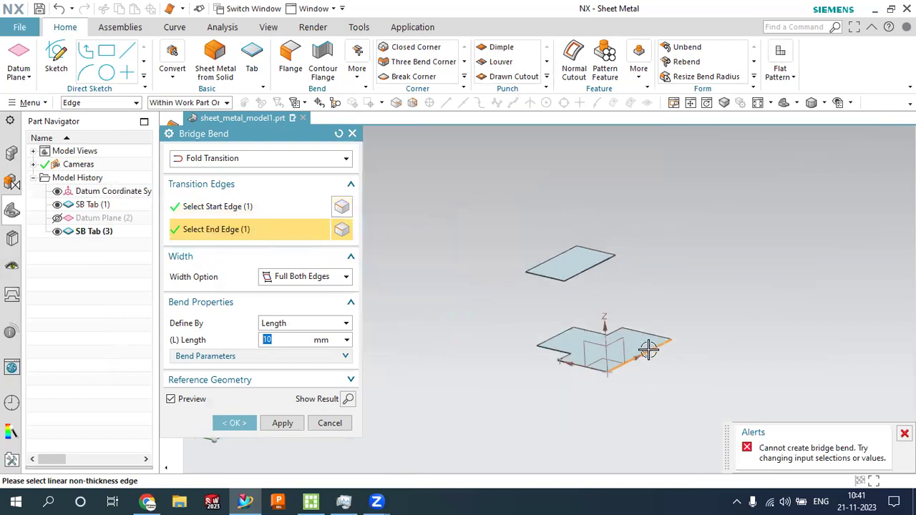
scroll(623, 372, up, 2)
scroll(597, 404, up, 2)
scroll(608, 400, up, 1)
scroll(608, 401, up, 1)
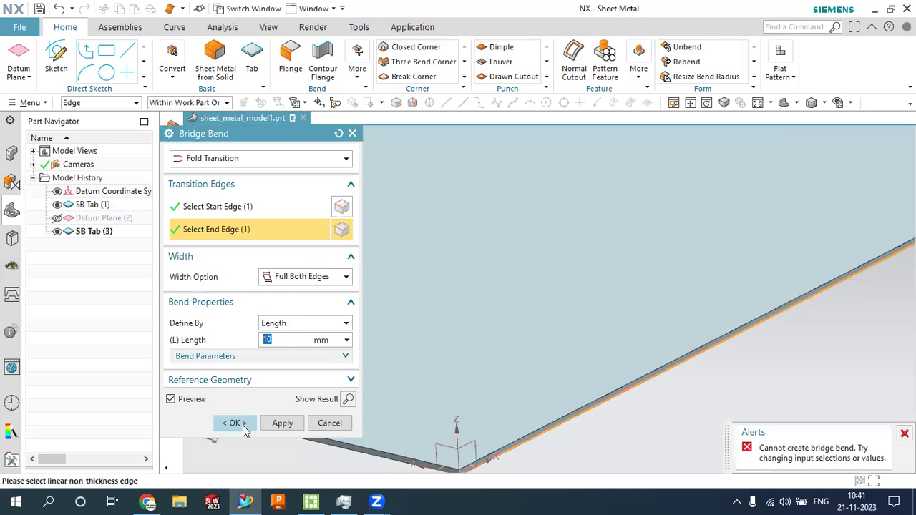
click(236, 423)
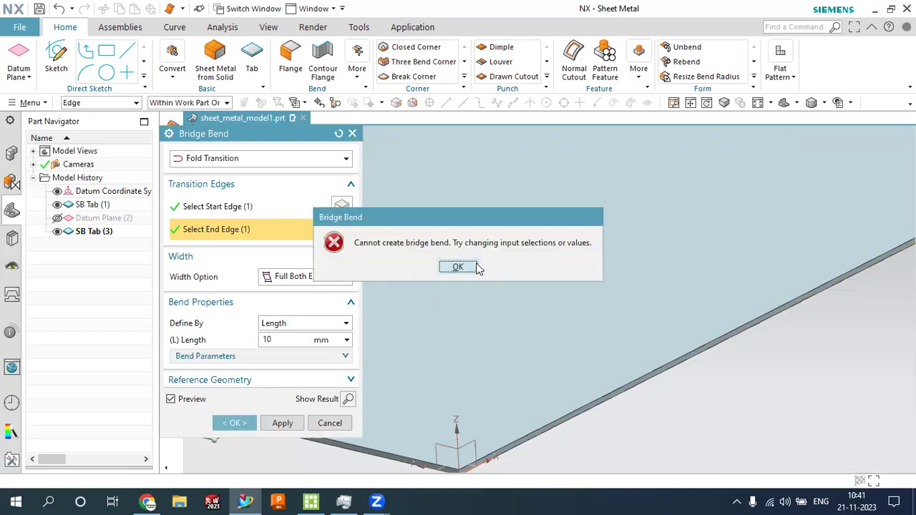
click(464, 267)
scroll(637, 343, down, 4)
mouse_move(624, 248)
middle_down()
mouse_move(636, 267)
mouse_move(618, 263)
middle_up()
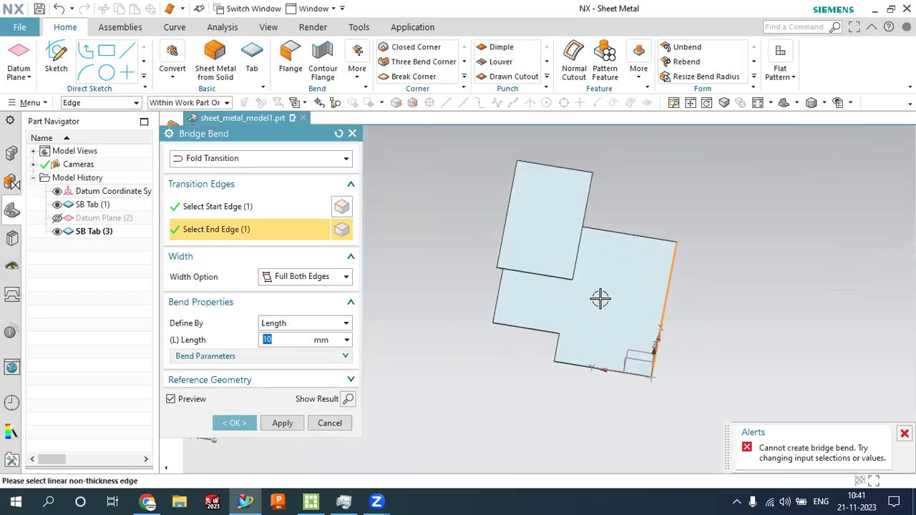
click(265, 209)
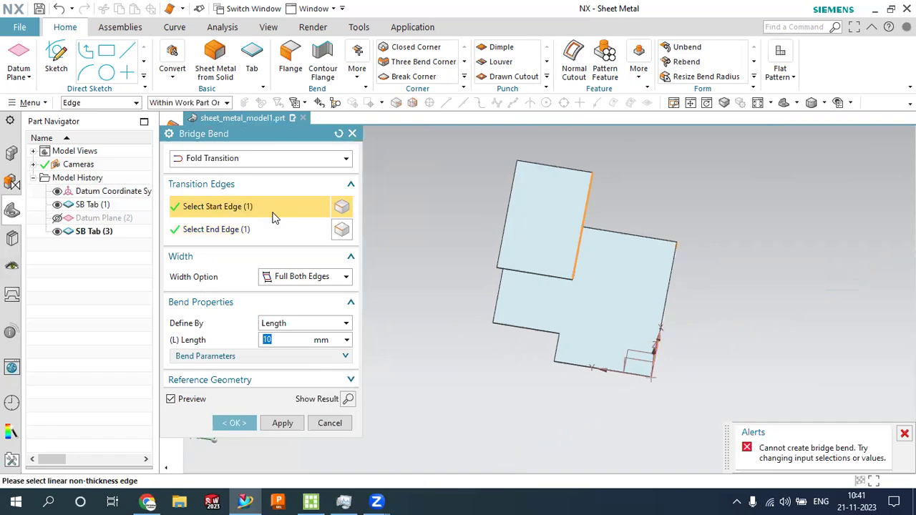
mouse_move(461, 268)
middle_down()
mouse_move(491, 215)
mouse_move(502, 237)
middle_up()
scroll(686, 296, up, 3)
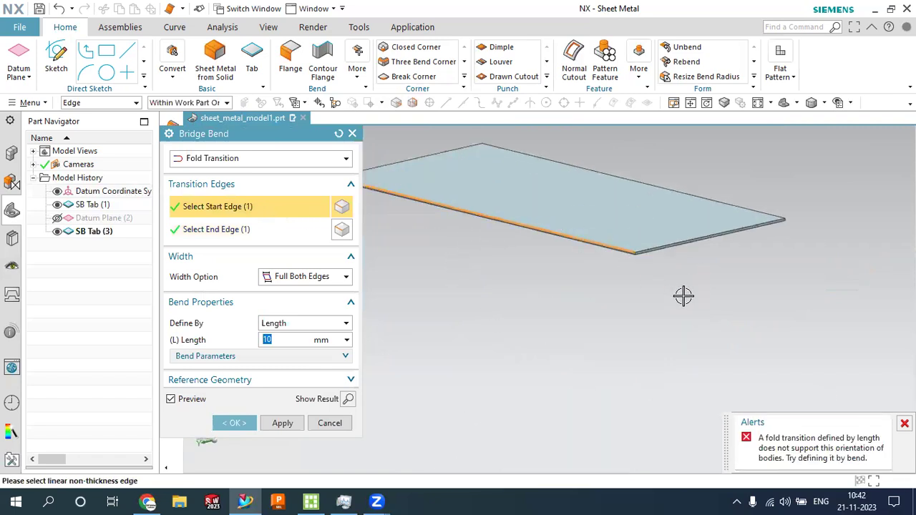
scroll(623, 252, up, 3)
scroll(630, 249, down, 3)
scroll(638, 244, down, 3)
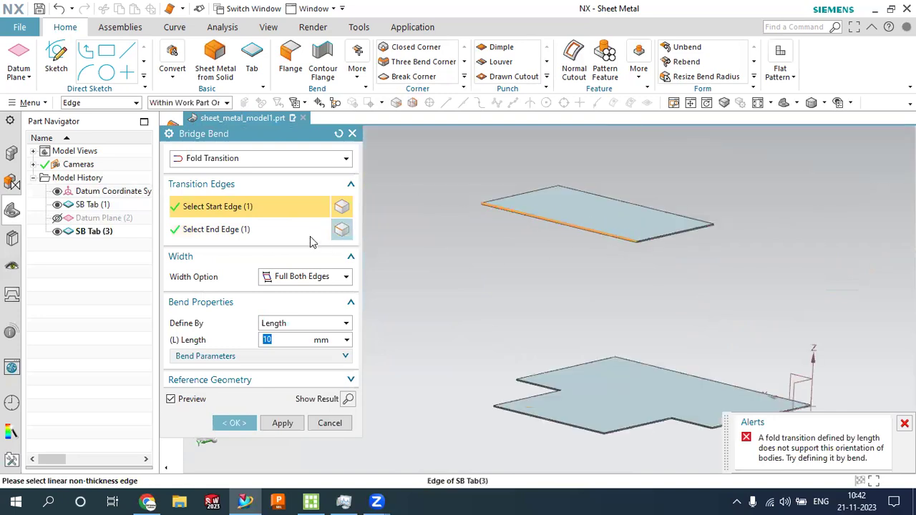
click(310, 230)
scroll(539, 414, up, 3)
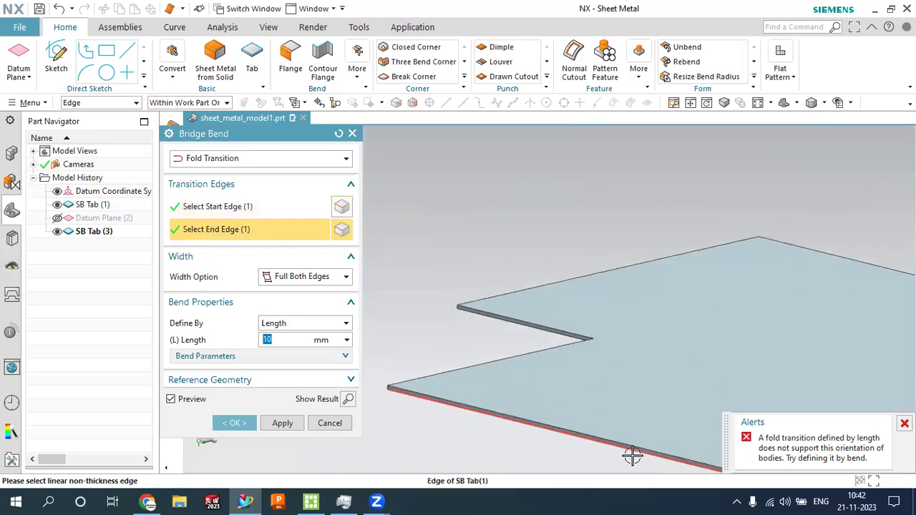
click(633, 455)
scroll(570, 341, down, 5)
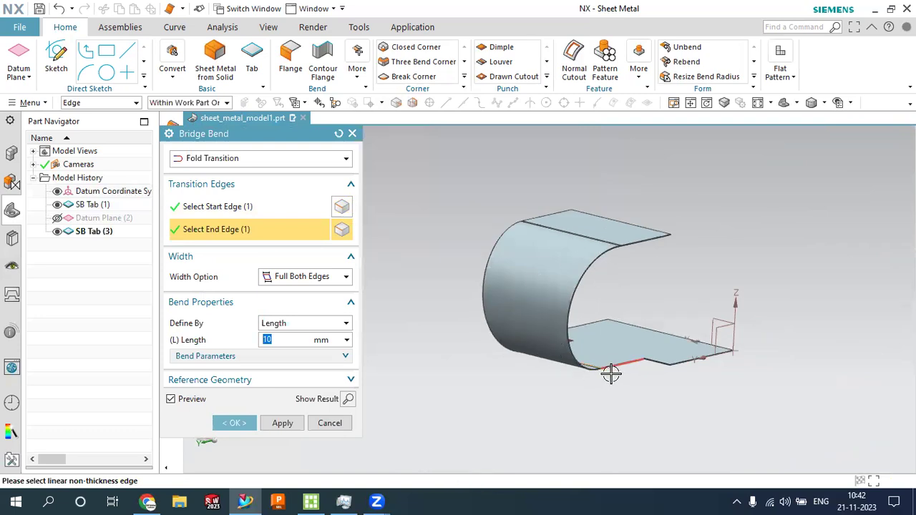
scroll(575, 349, down, 2)
middle_drag(604, 322, 511, 329)
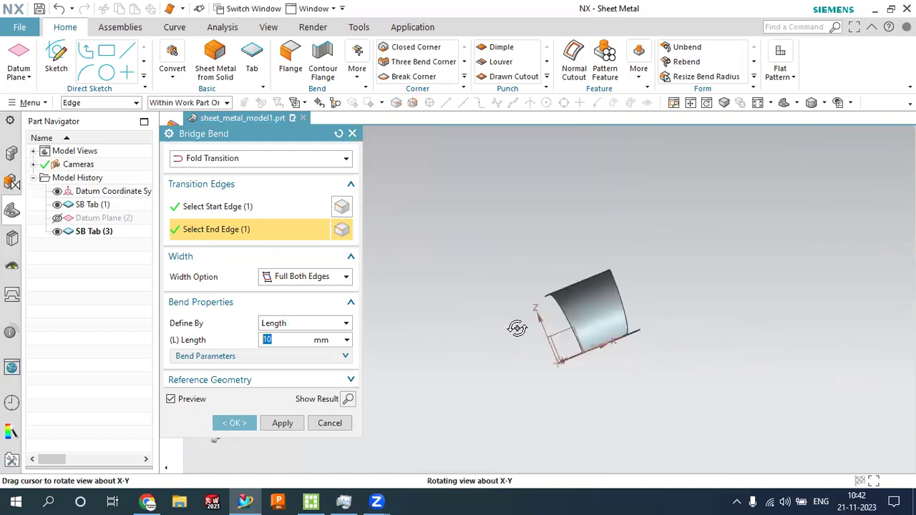
click(328, 424)
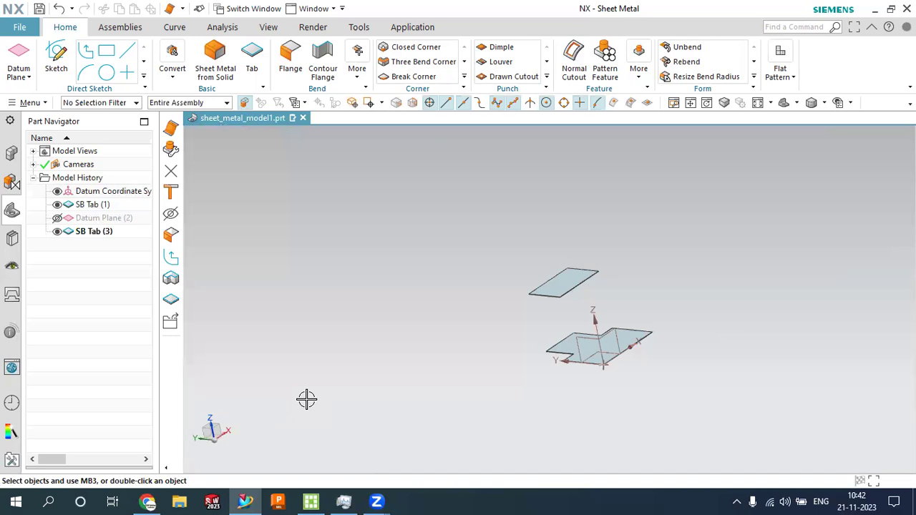
Close the current part without saving and create a new NX Sheet Metal part, sheet_metal_model1.prt
click(358, 77)
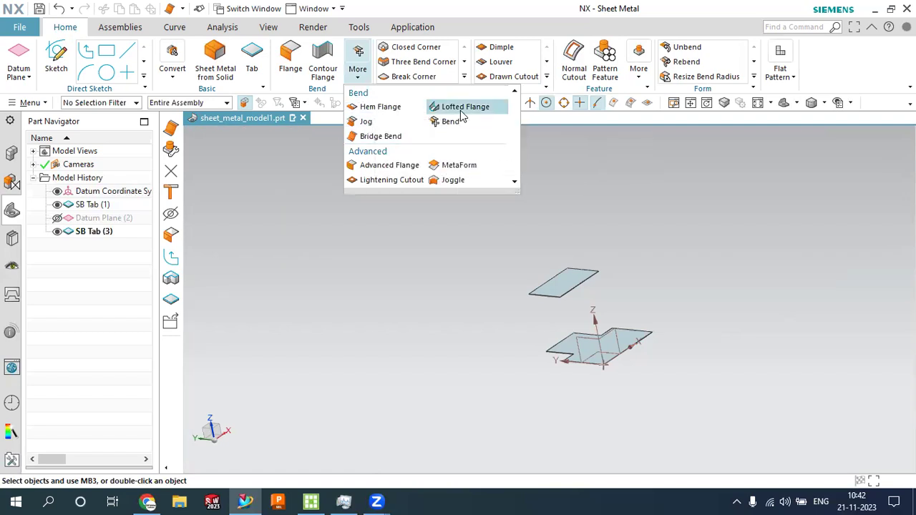
click(378, 279)
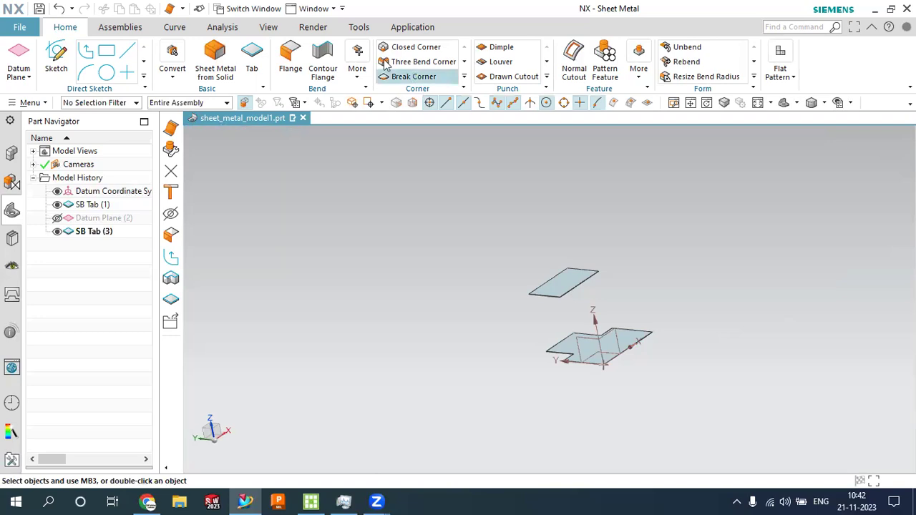
click(36, 27)
click(557, 229)
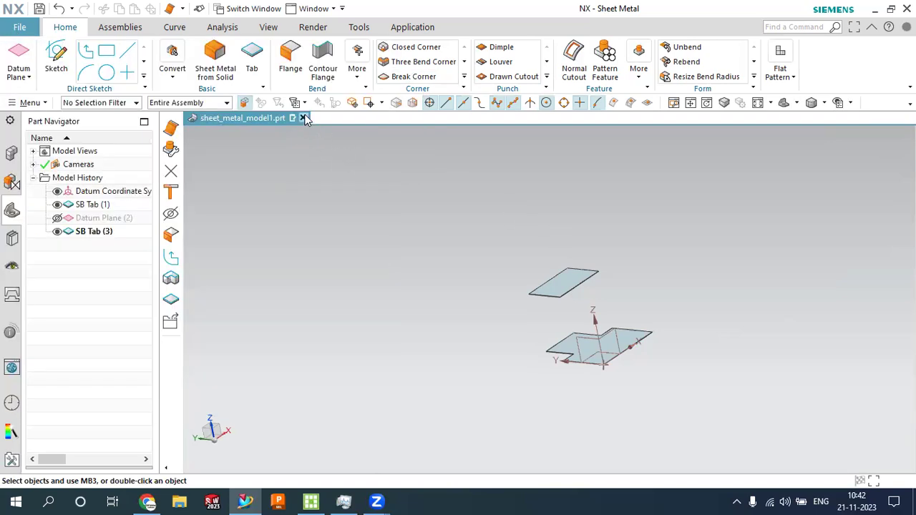
click(302, 118)
click(466, 276)
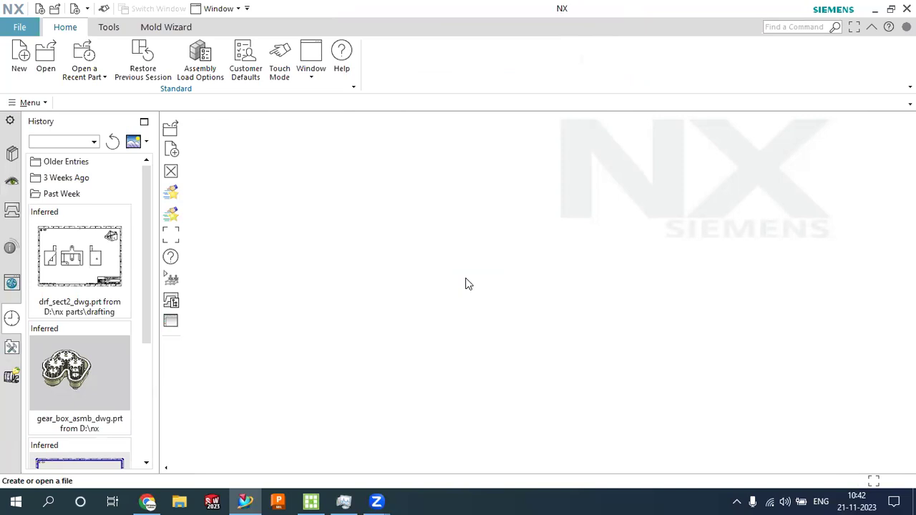
click(19, 54)
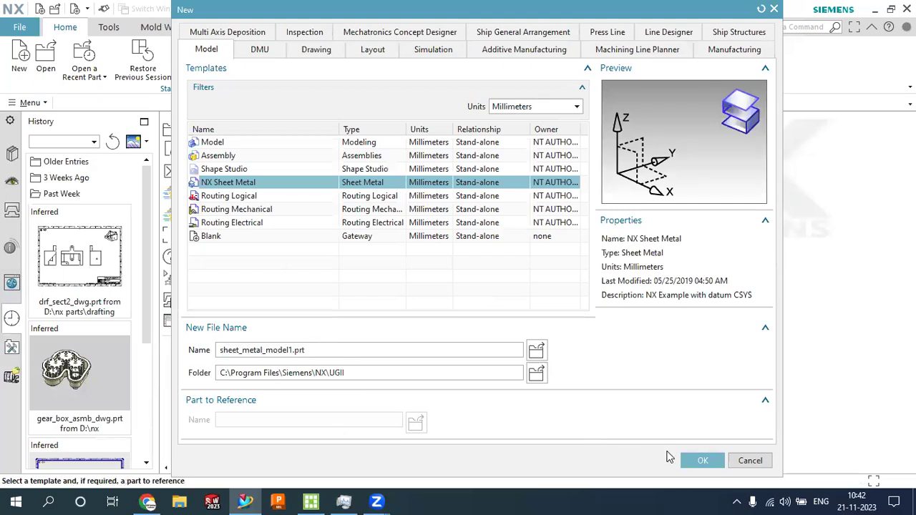
click(705, 462)
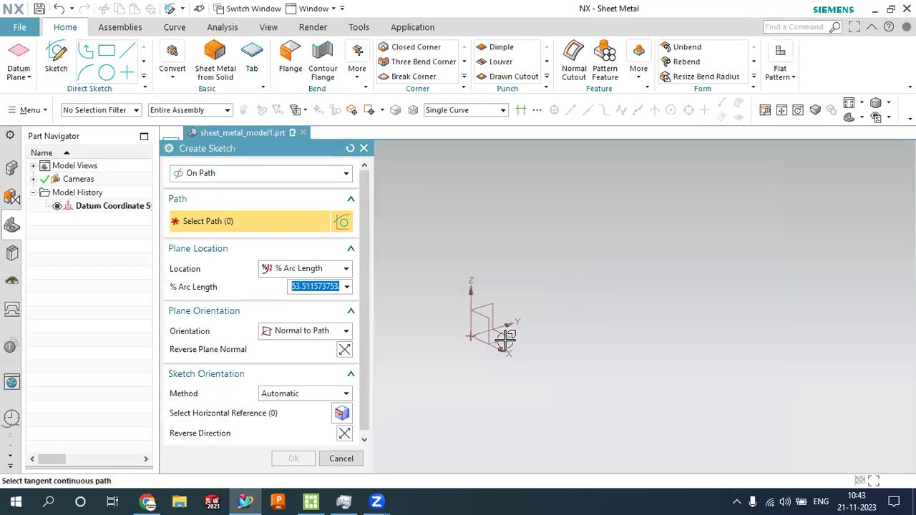
Set the new sketch's placement type to a plane and begin sketching
click(256, 174)
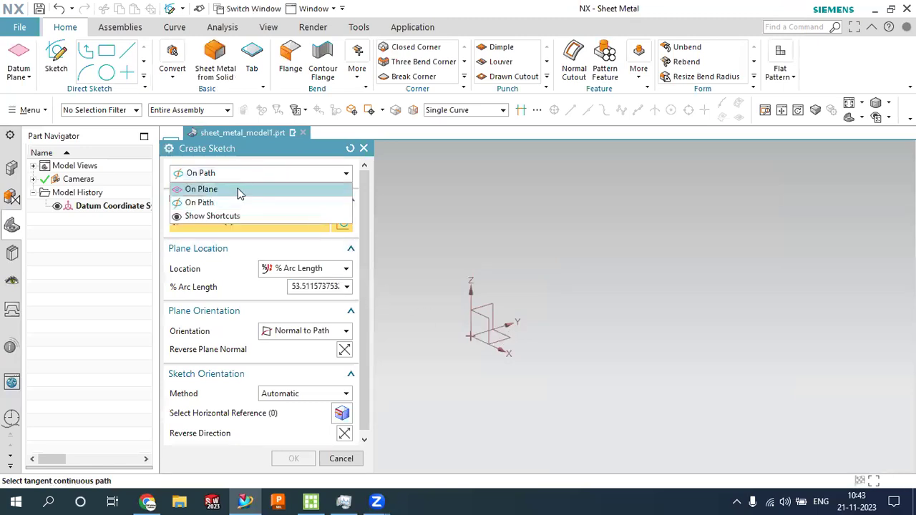
click(237, 189)
click(268, 304)
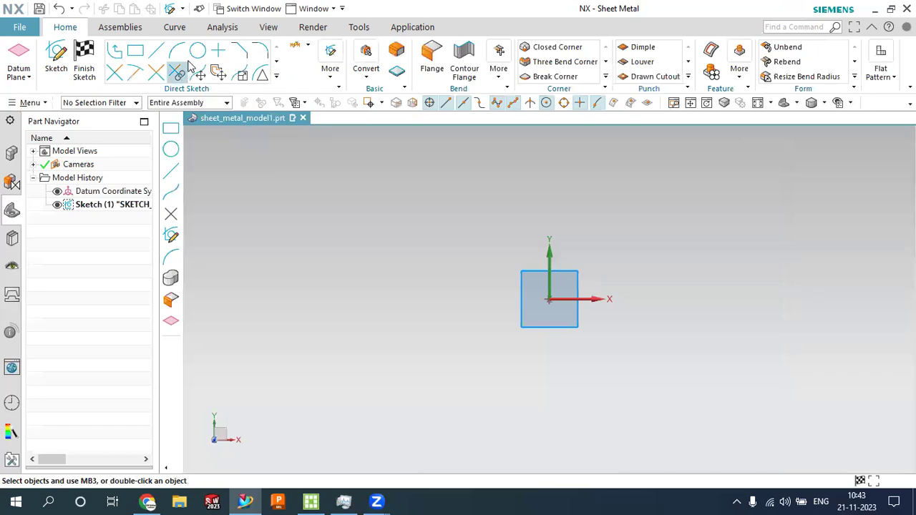
Draw a rectangle centred on the sketch origin and finish Sketch (1)
click(197, 50)
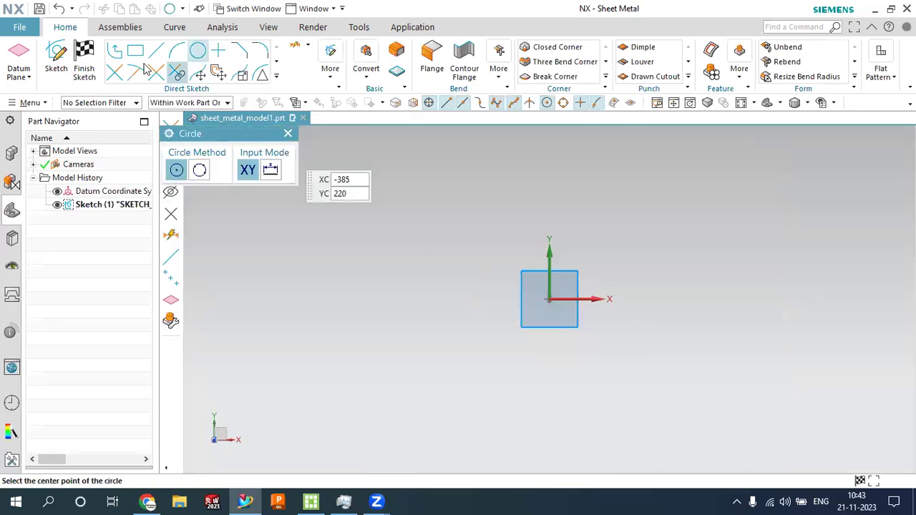
key(Escape)
key(r)
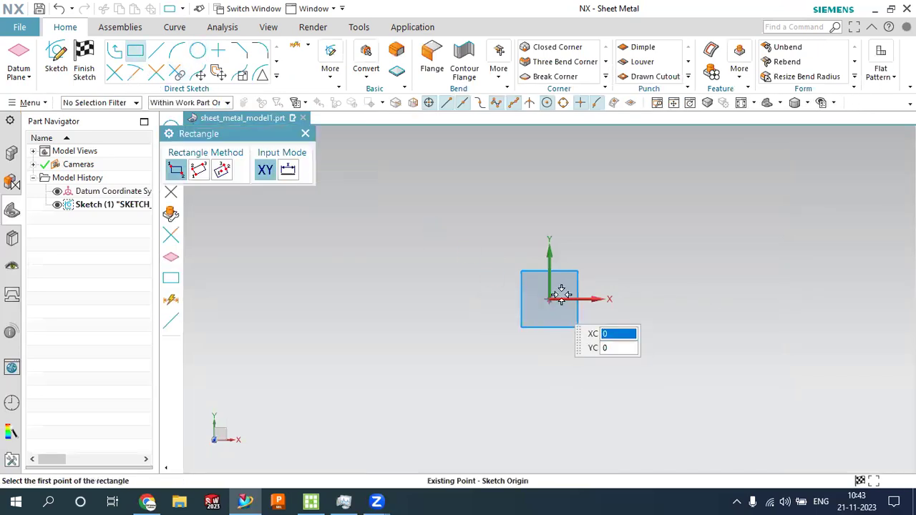
click(549, 300)
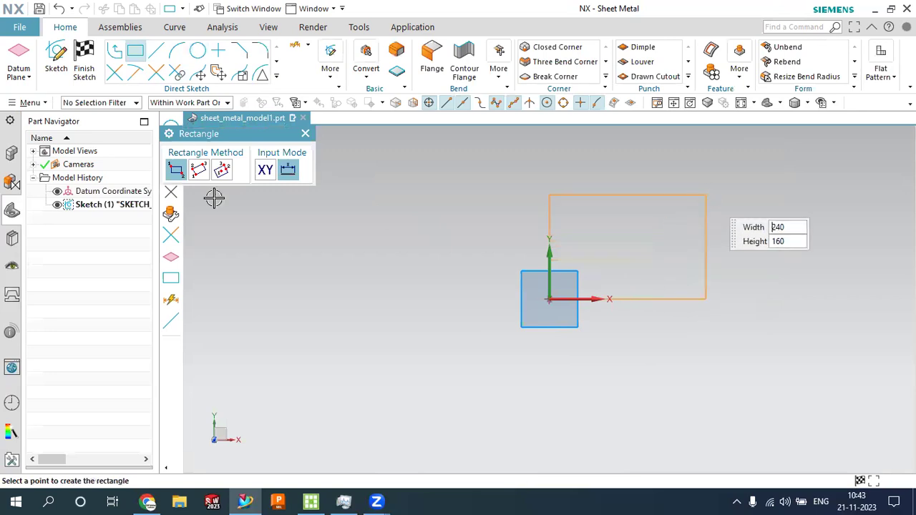
click(222, 169)
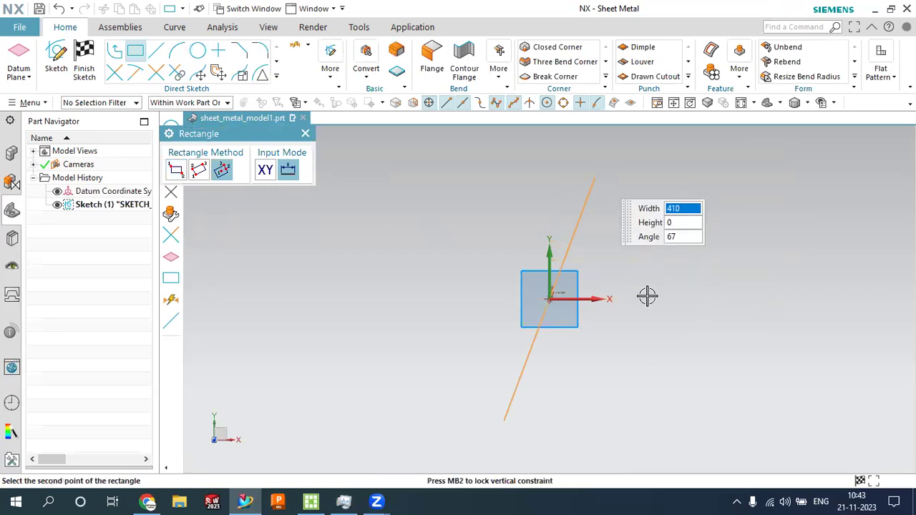
click(650, 367)
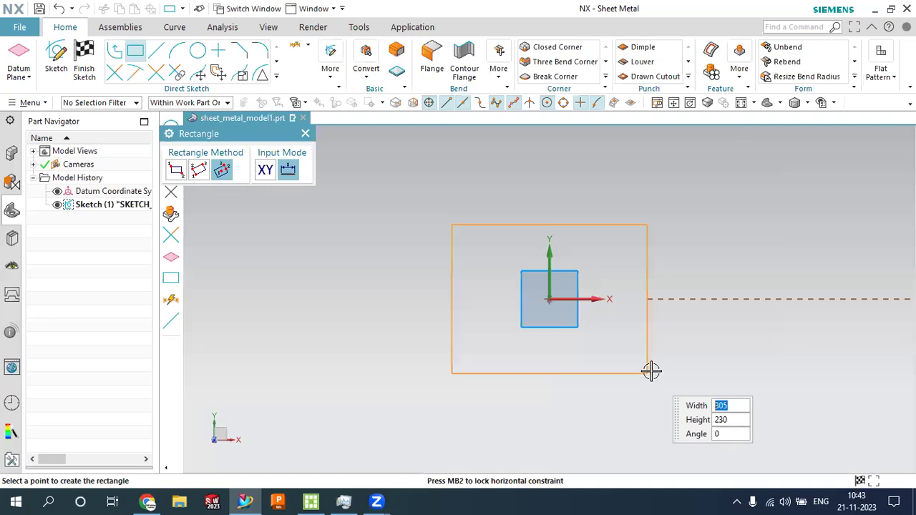
click(651, 371)
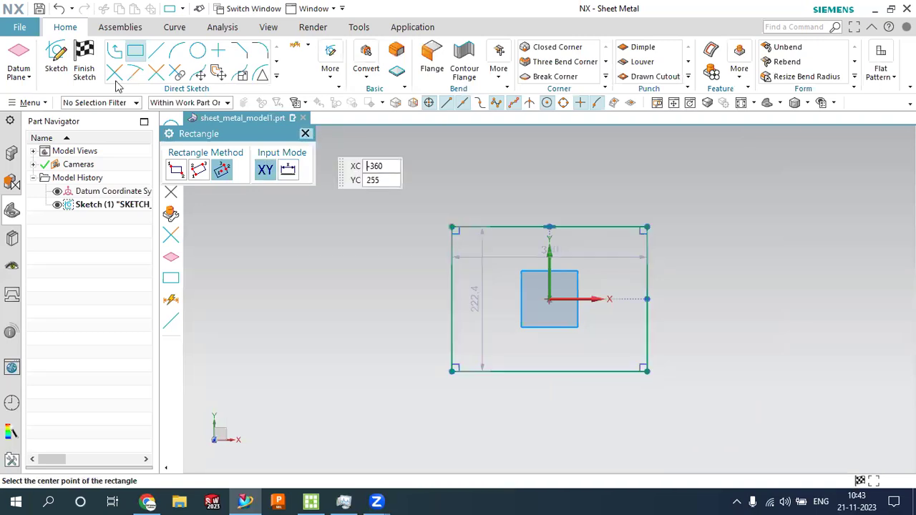
key(Escape)
click(83, 66)
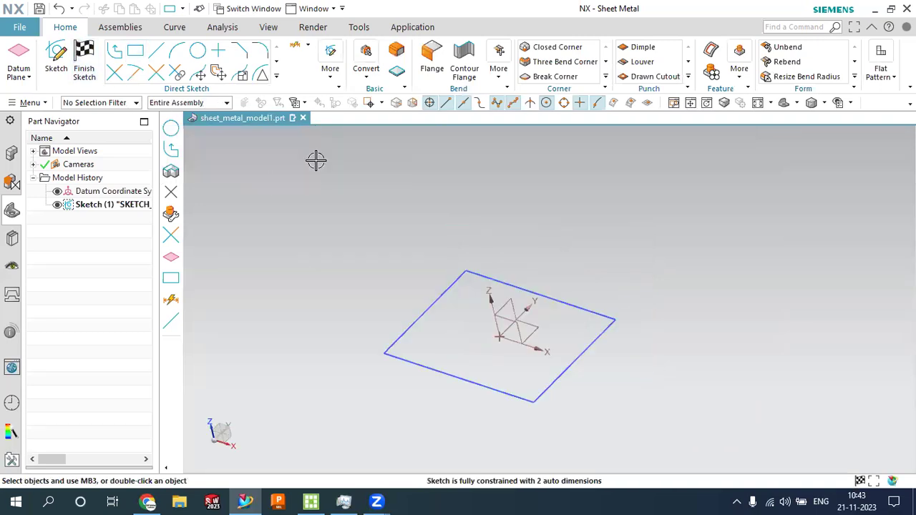
click(14, 65)
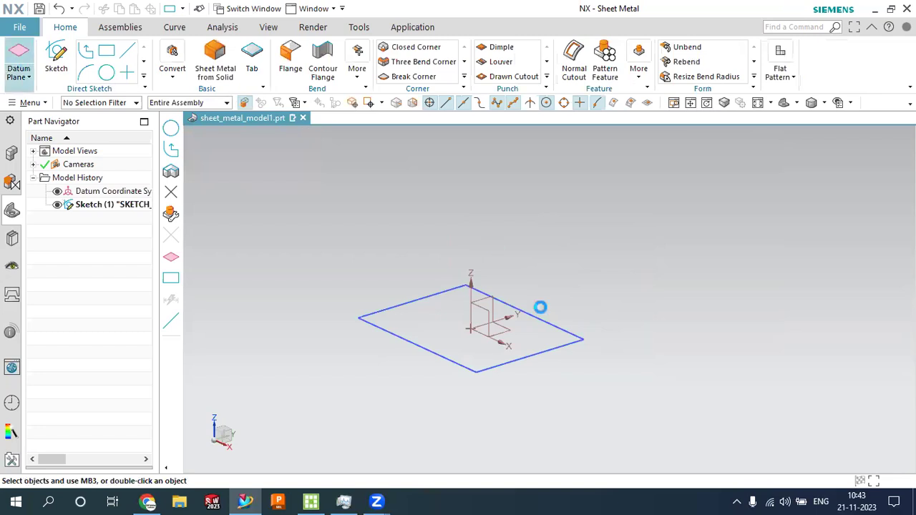
Create Datum Plane (2) offset 410 mm from the sketch plane and select it
click(512, 331)
scroll(580, 343, down, 3)
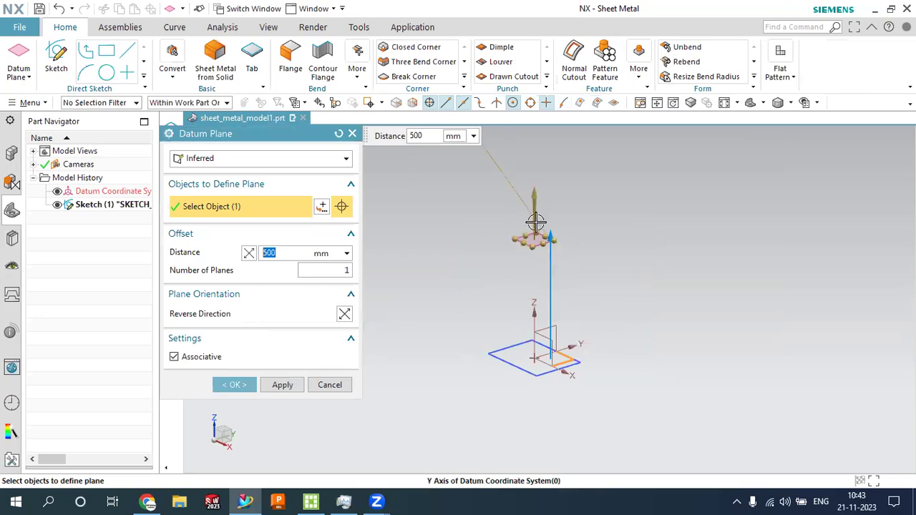
text(410)
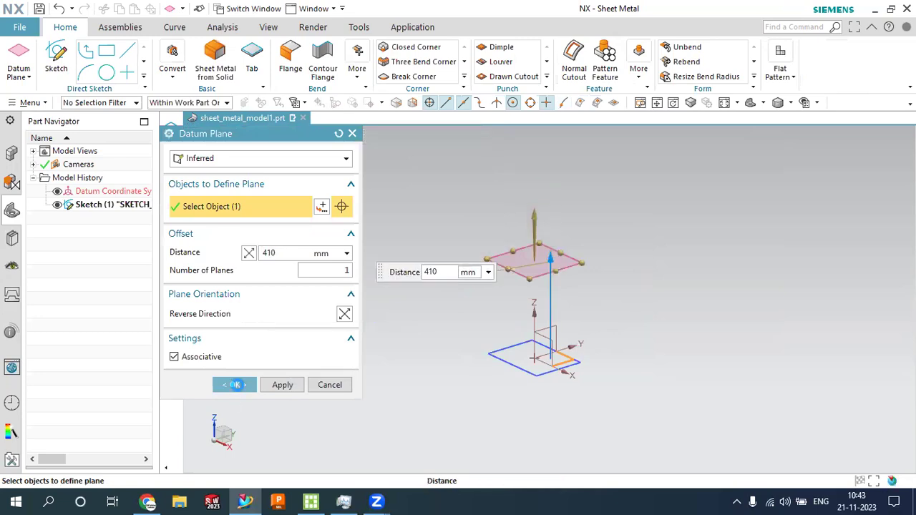
click(235, 384)
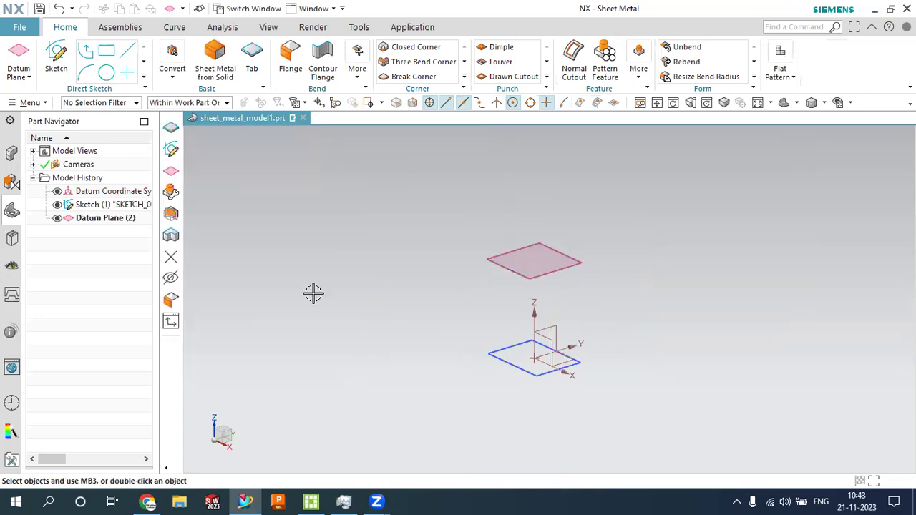
middle_drag(350, 207, 399, 221)
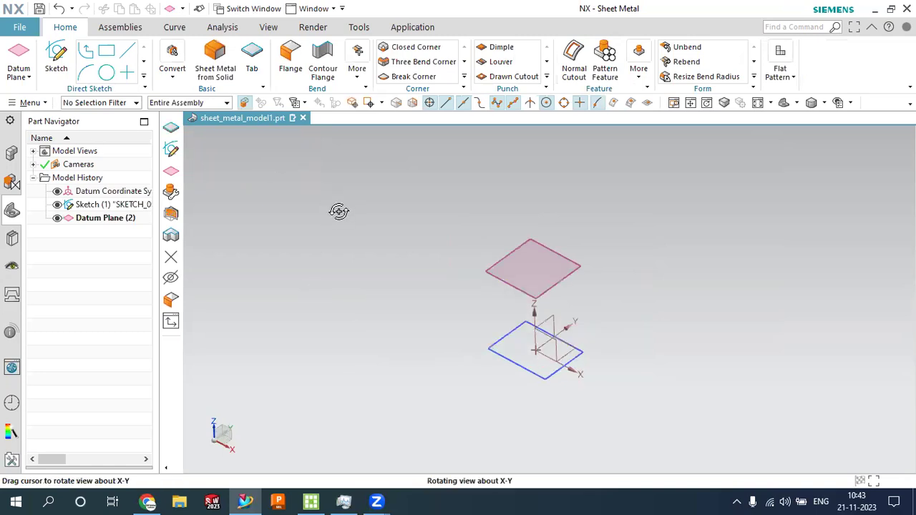
click(573, 262)
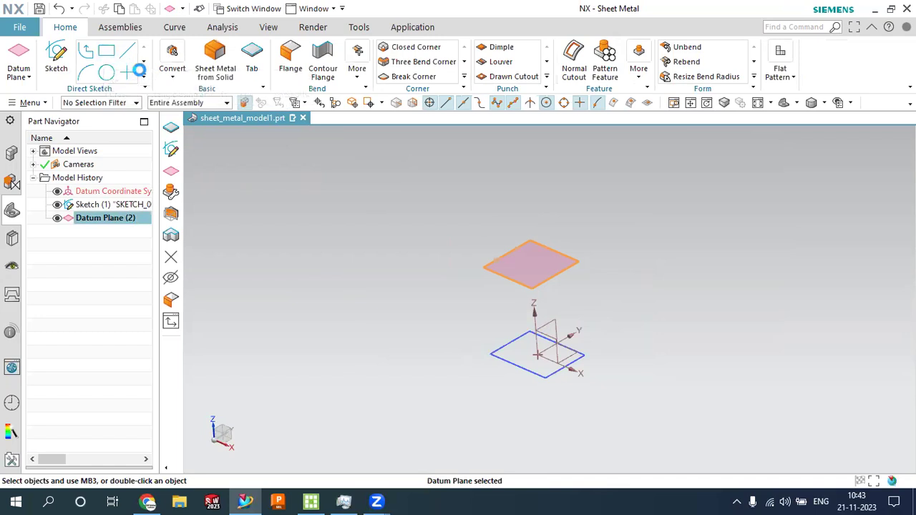
Sketch a larger centre-method rectangle at the origin of the offset datum plane
click(106, 50)
click(575, 266)
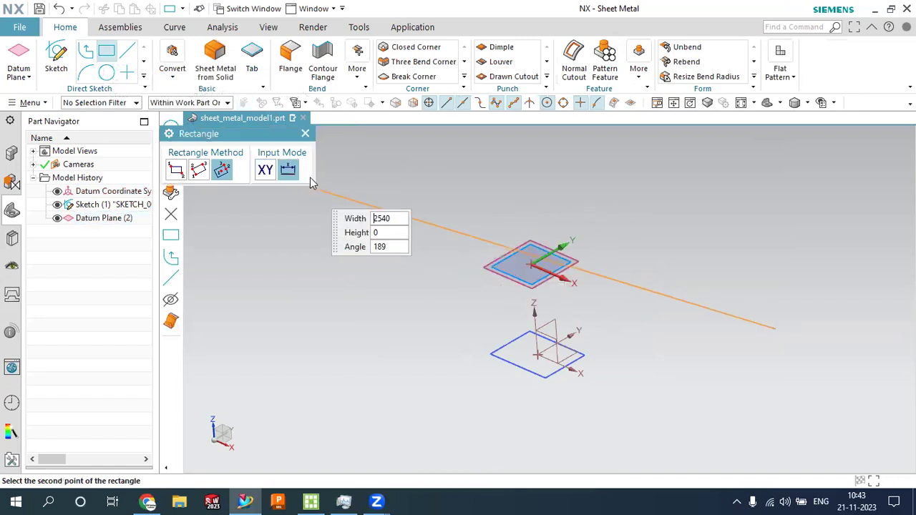
click(305, 133)
mouse_move(415, 200)
middle_down()
mouse_move(441, 241)
mouse_move(428, 246)
middle_up()
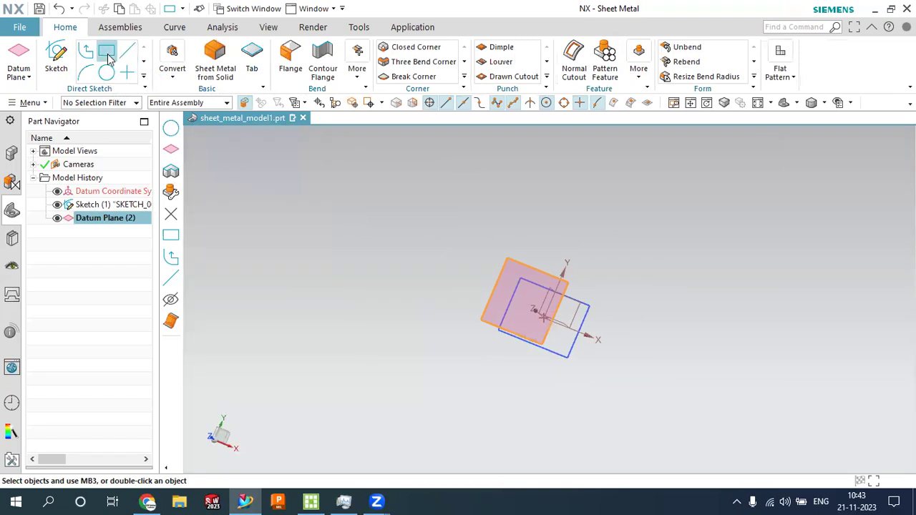
middle_drag(401, 184, 454, 239)
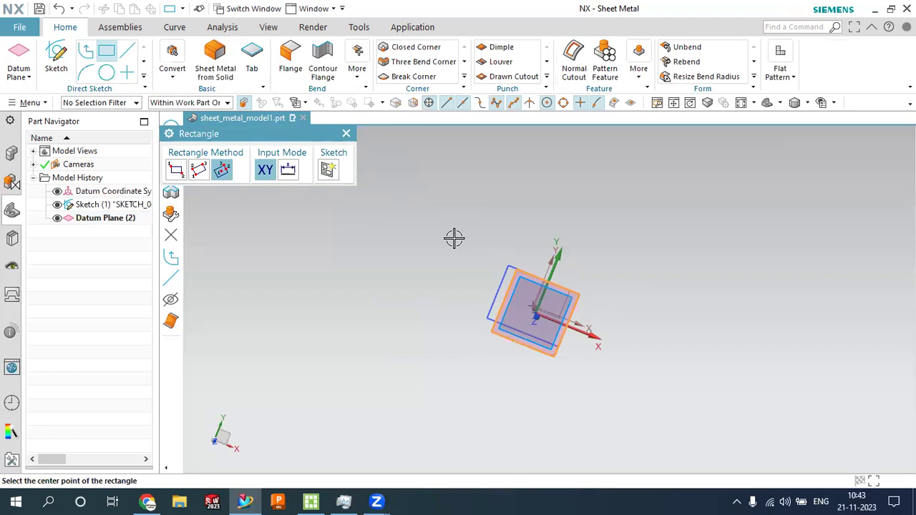
click(535, 312)
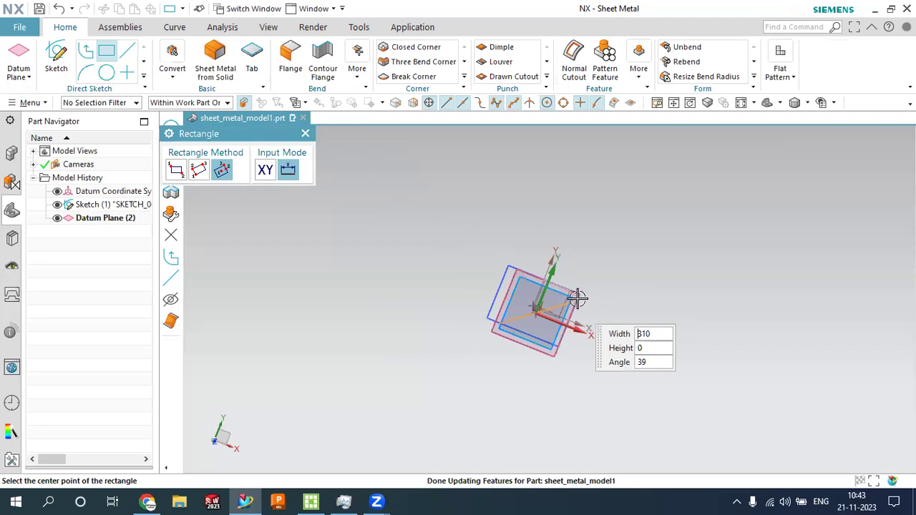
click(576, 348)
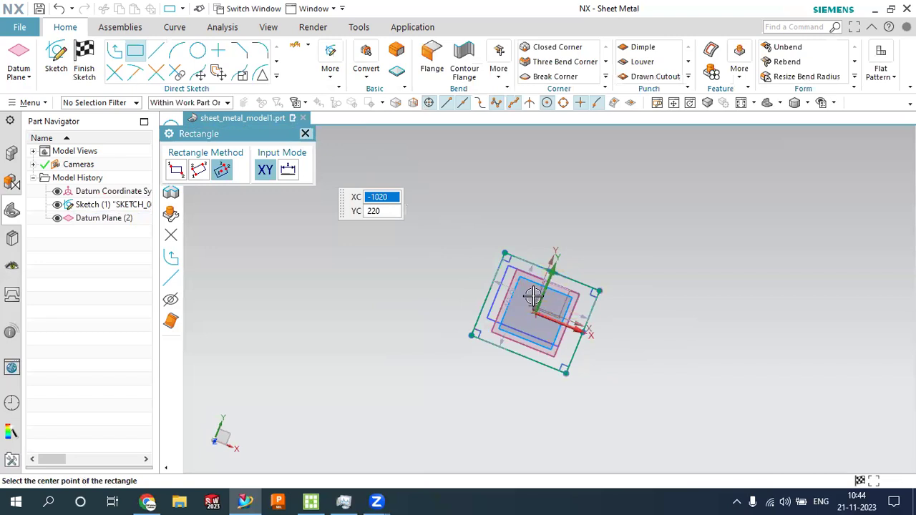
key(Escape)
scroll(544, 285, up, 2)
middle_drag(543, 285, 368, 337)
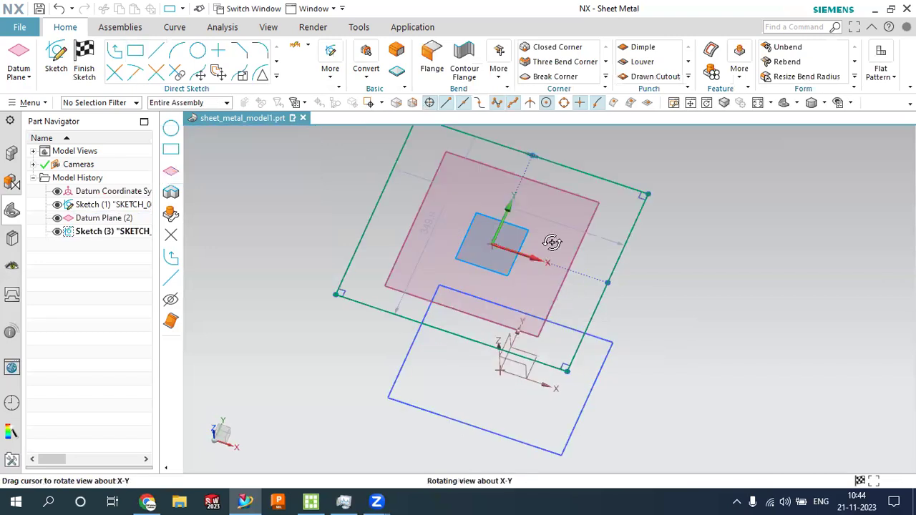
scroll(368, 336, down, 3)
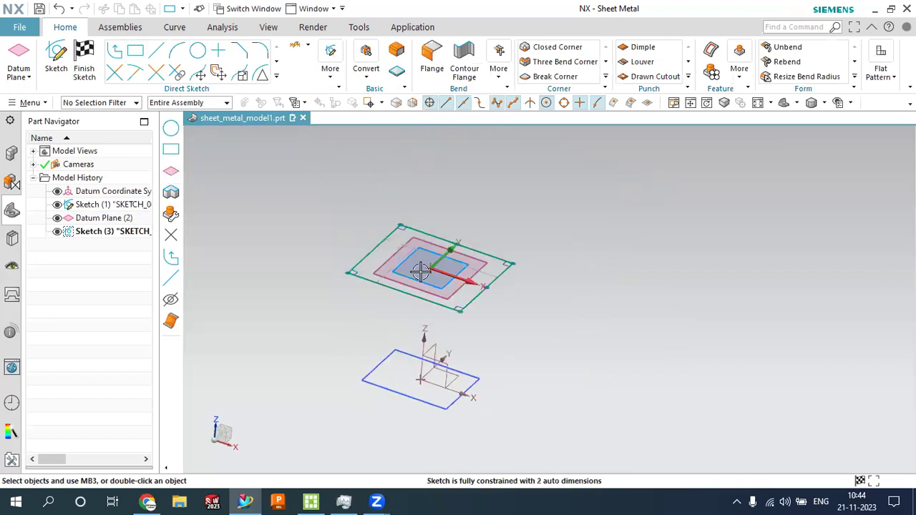
scroll(451, 301, up, 2)
Add a circle on the rectangle's top edge, trim it into a notch, and finish the sketch
click(198, 51)
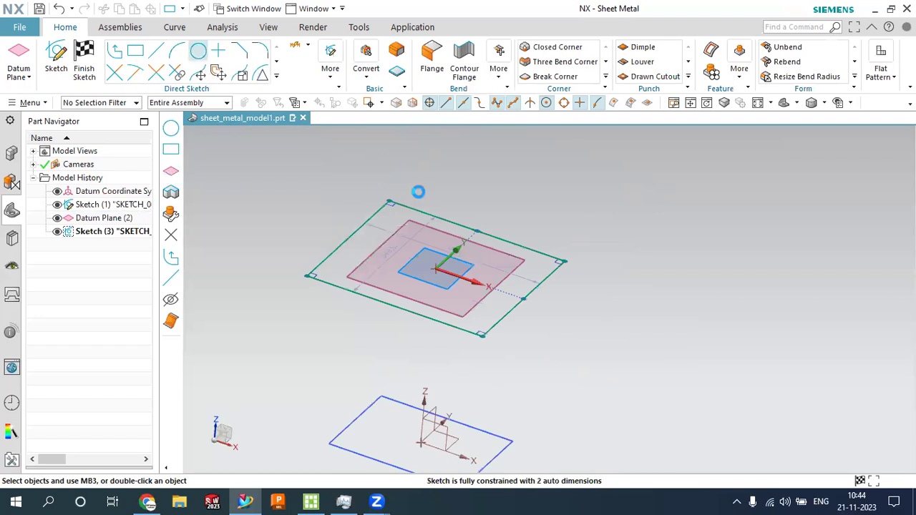
click(483, 216)
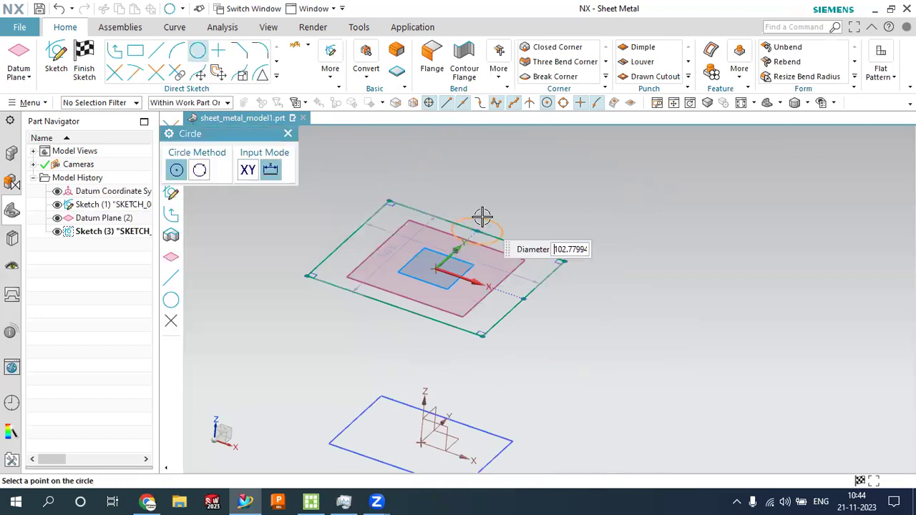
click(478, 219)
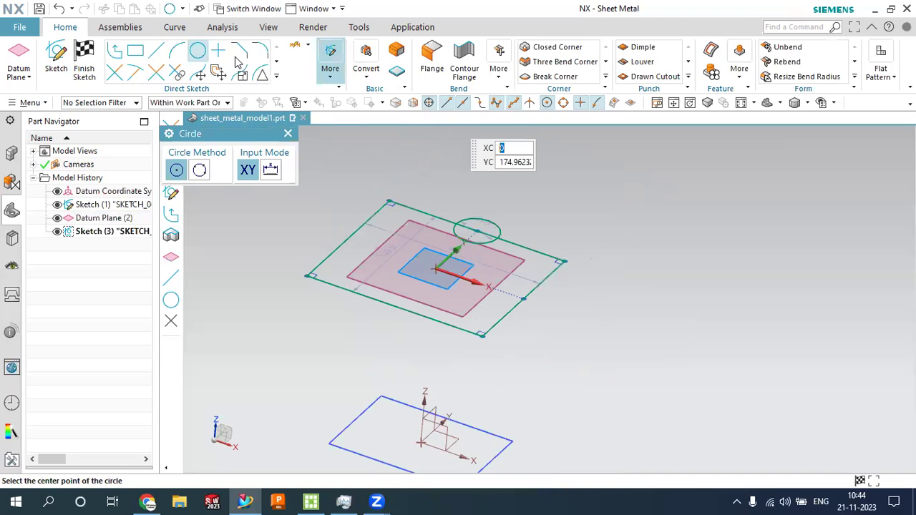
key(t)
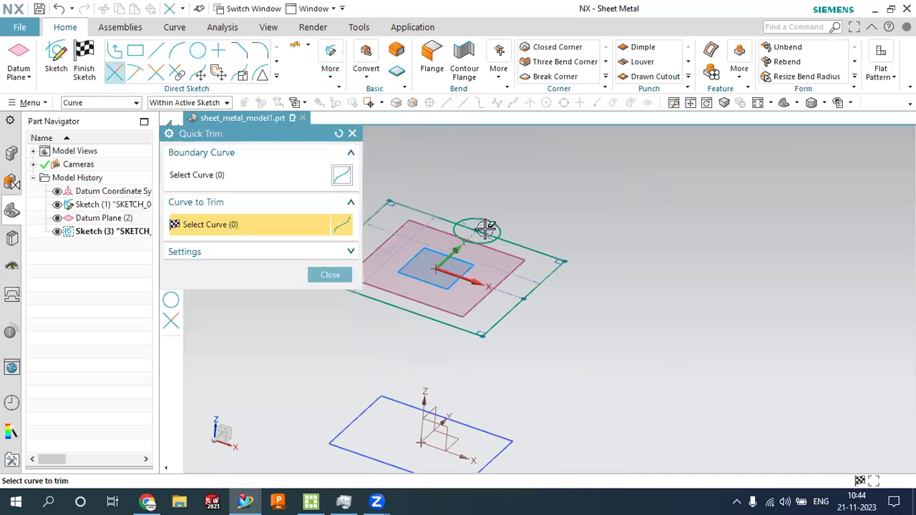
click(481, 241)
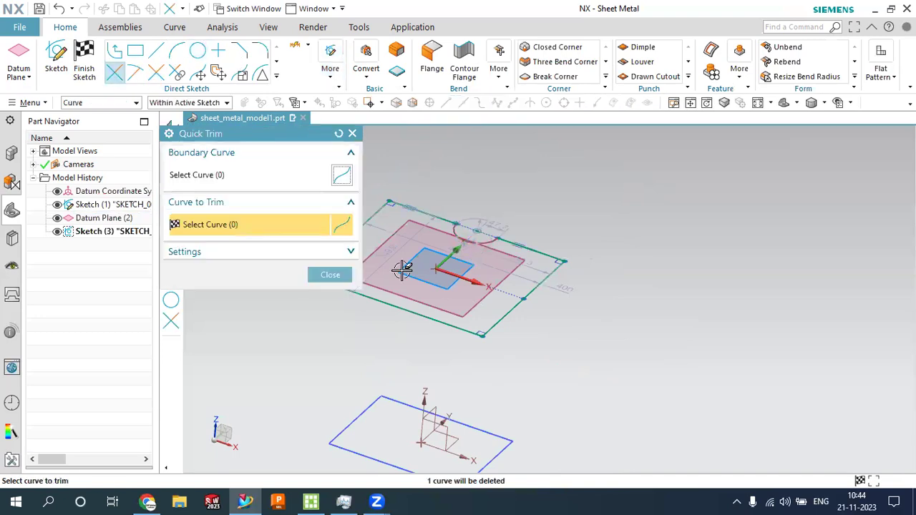
scroll(487, 240, up, 3)
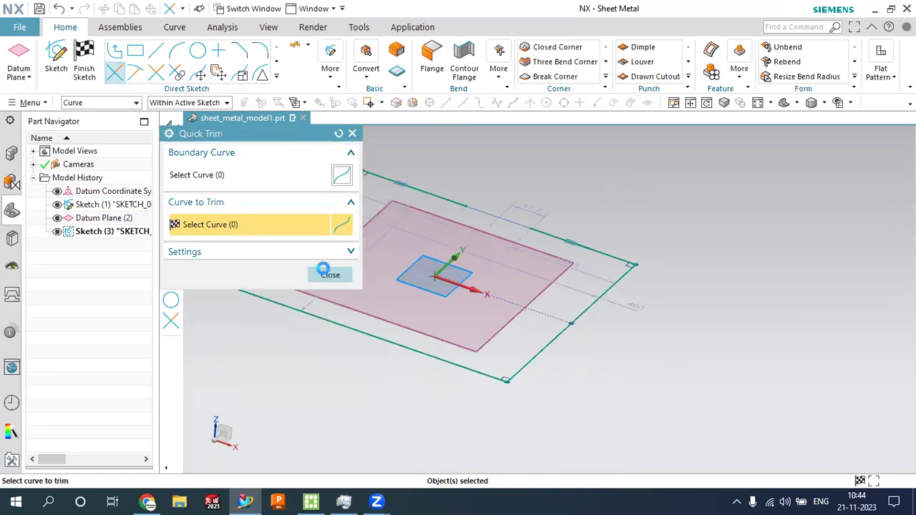
key(ctrl+q)
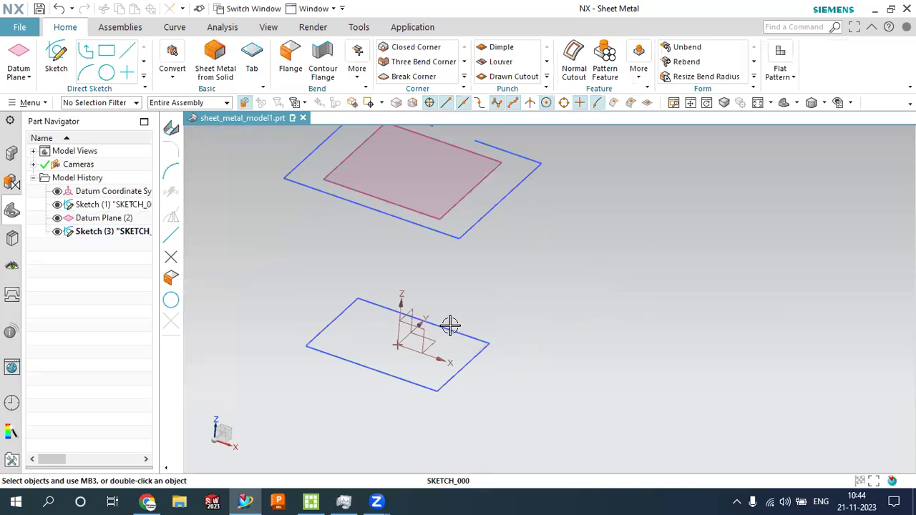
In Sketch (1), add a circle at the top edge midpoint and trim it into a notch
double_click(420, 236)
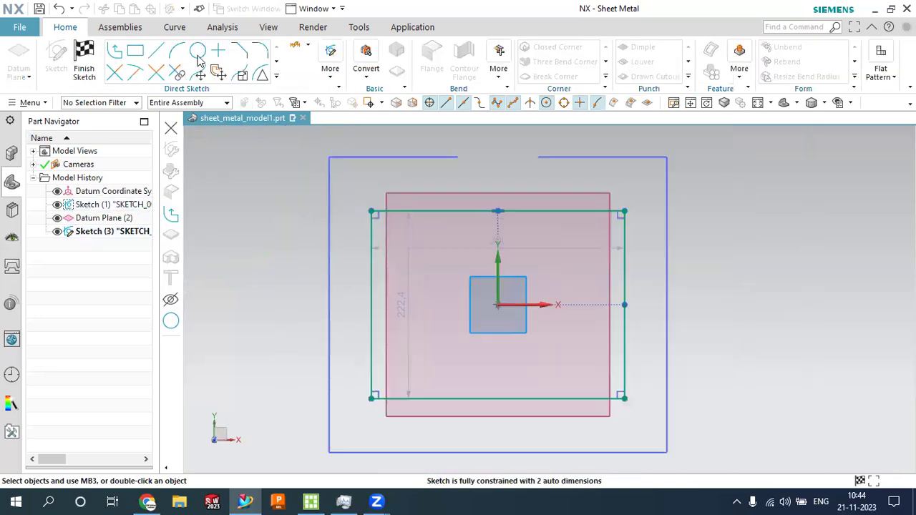
key(o)
click(504, 218)
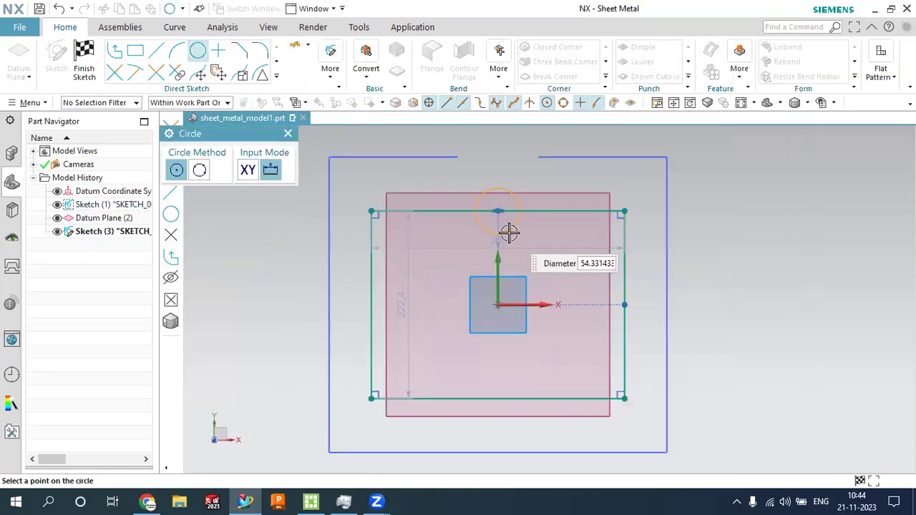
key(Return)
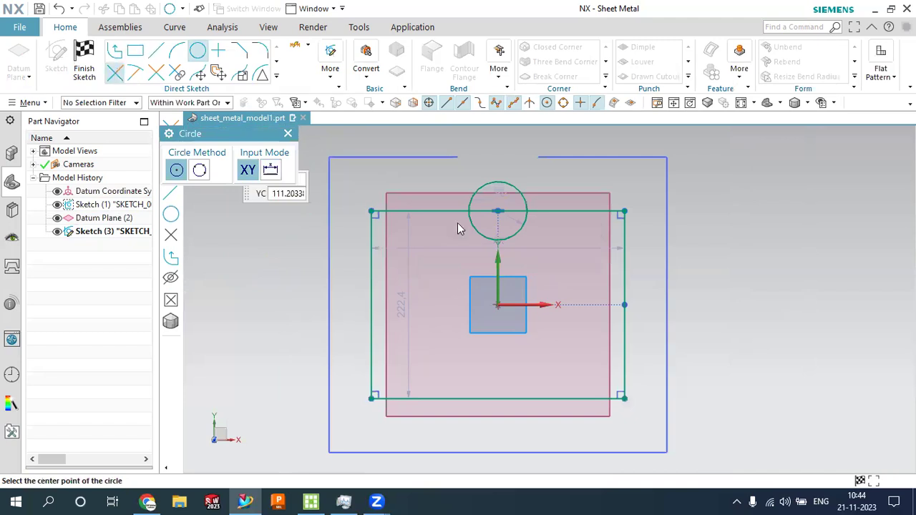
key(t)
mouse_move(497, 187)
mouse_down()
mouse_move(322, 215)
mouse_move(316, 257)
mouse_up()
click(325, 275)
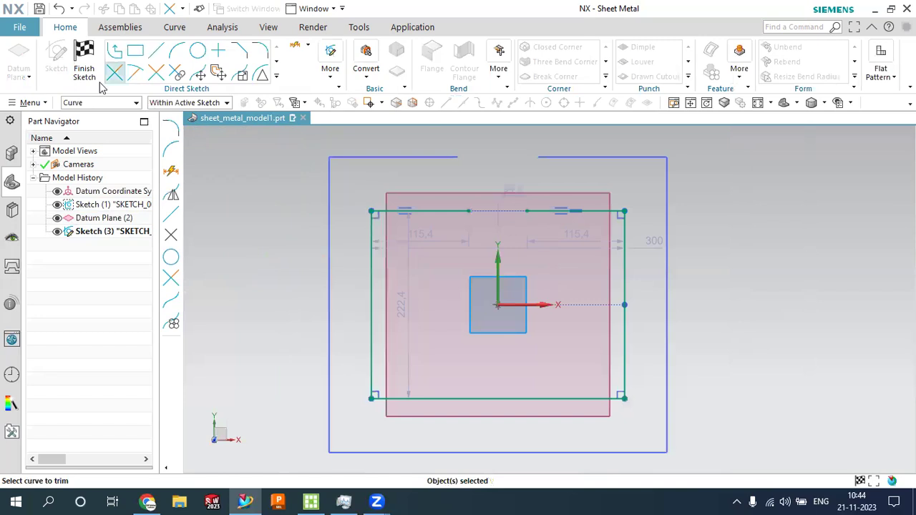
Finish the sketch and hide Datum Plane (2) with Ctrl+B
click(91, 80)
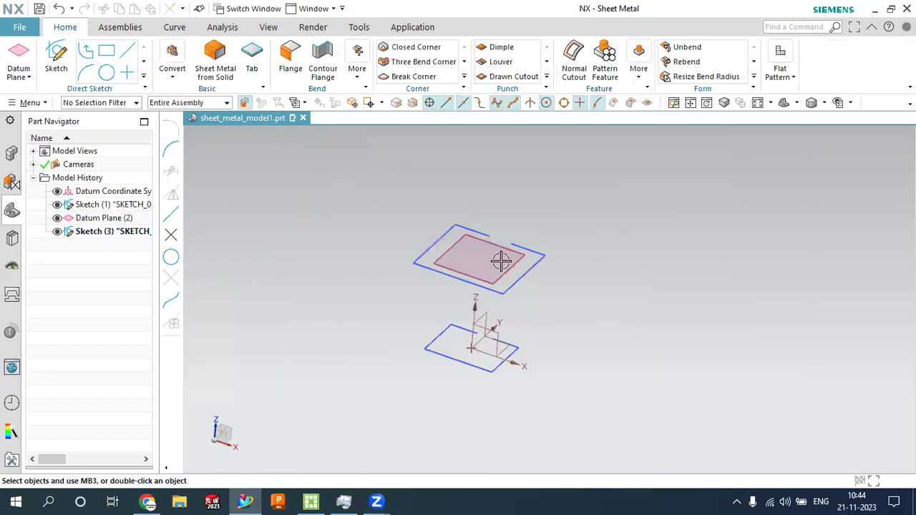
click(596, 256)
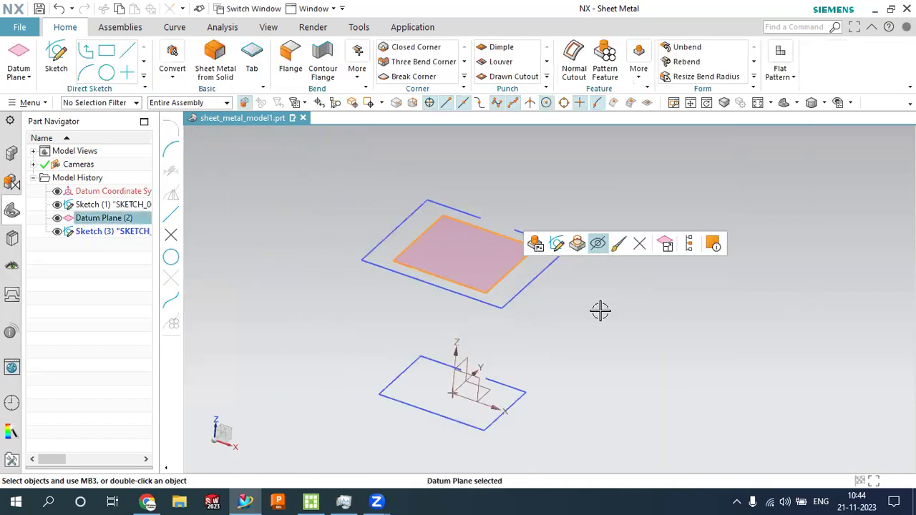
key(ctrl+b)
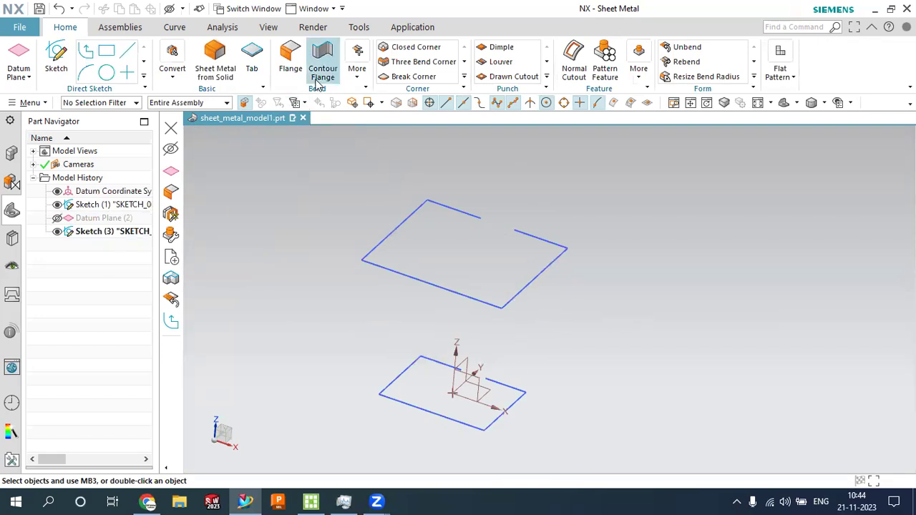
Create a first lofted flange from the upper notched rectangle to the lower sketch
click(356, 66)
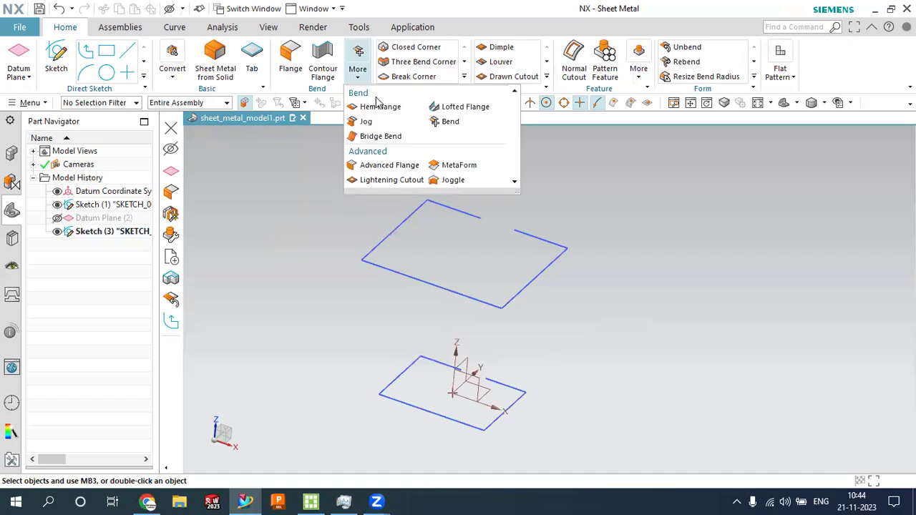
click(462, 107)
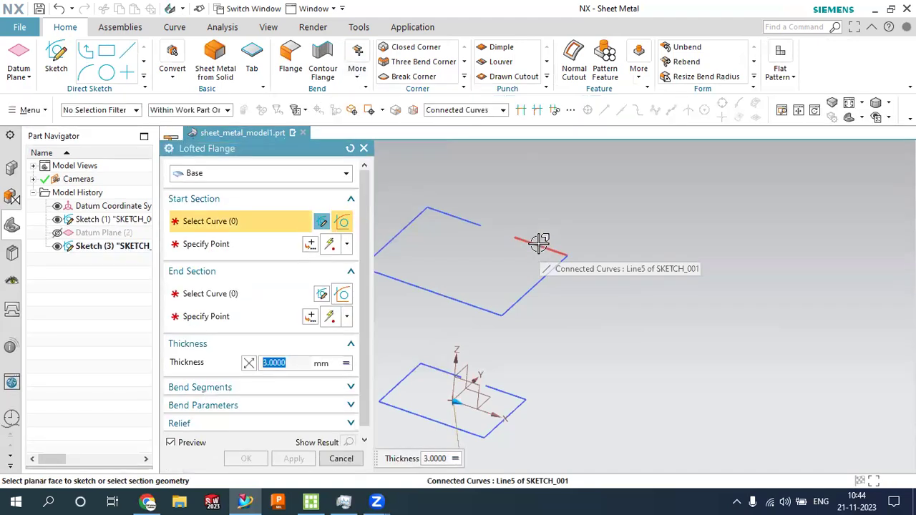
scroll(580, 283, down, 3)
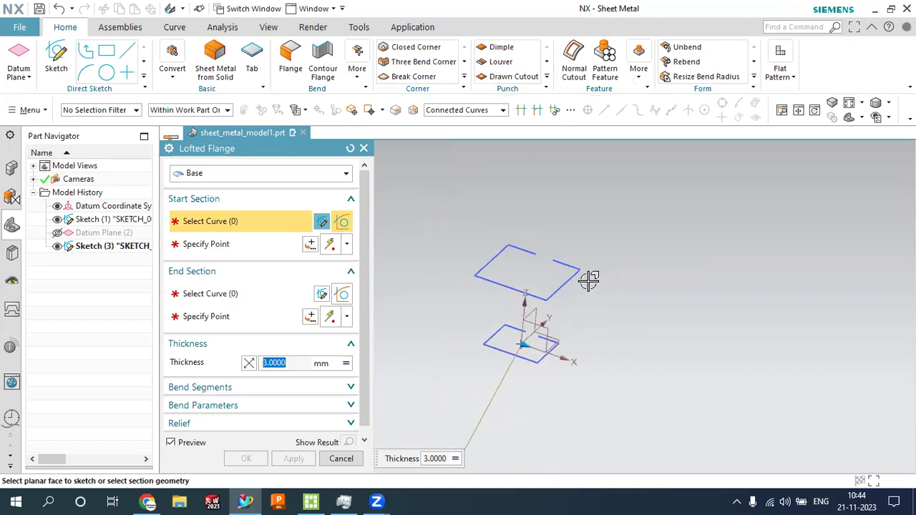
click(542, 293)
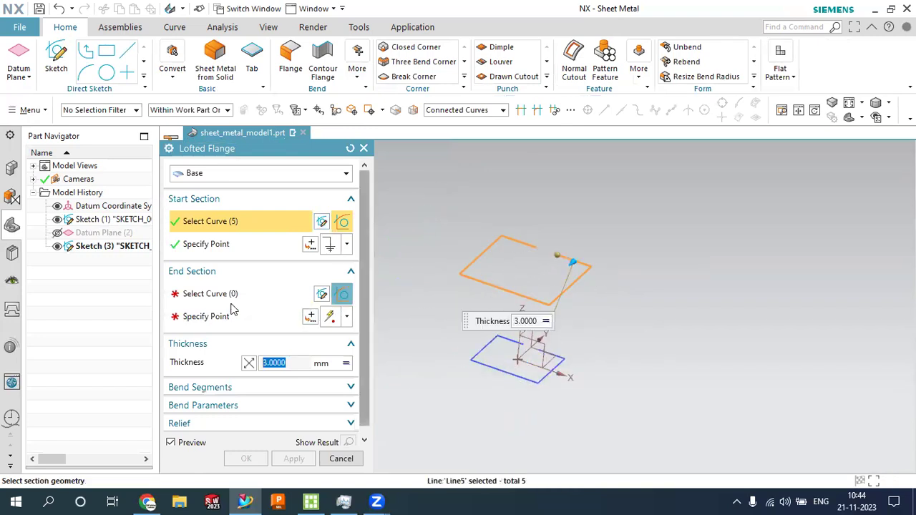
click(504, 383)
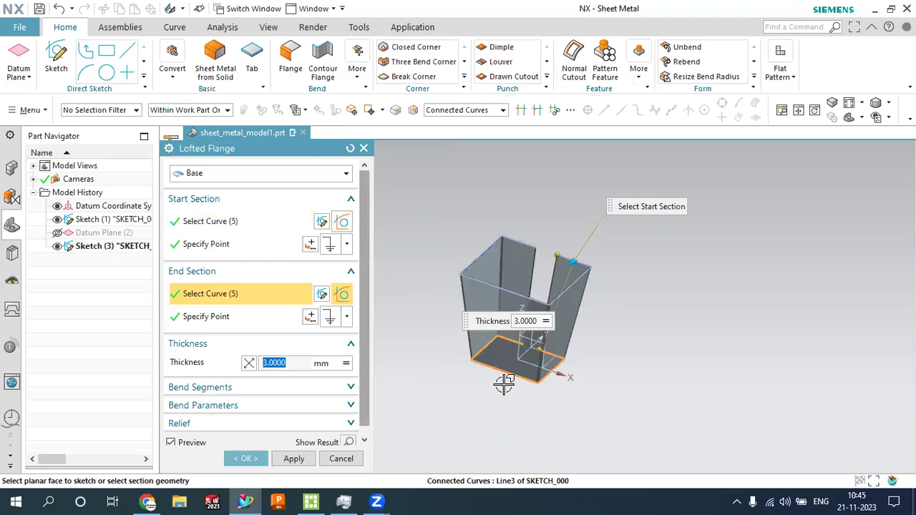
mouse_move(493, 382)
middle_down()
mouse_move(402, 304)
mouse_move(382, 319)
mouse_move(389, 338)
middle_up()
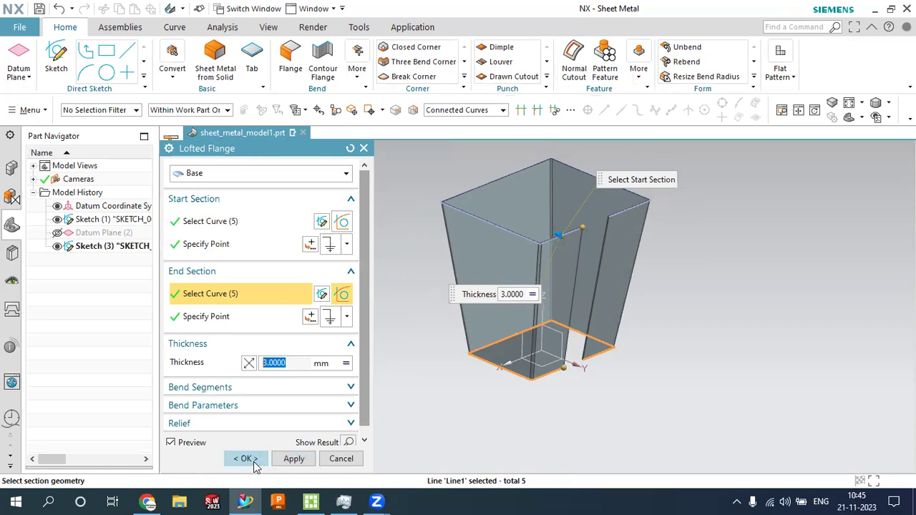
click(252, 461)
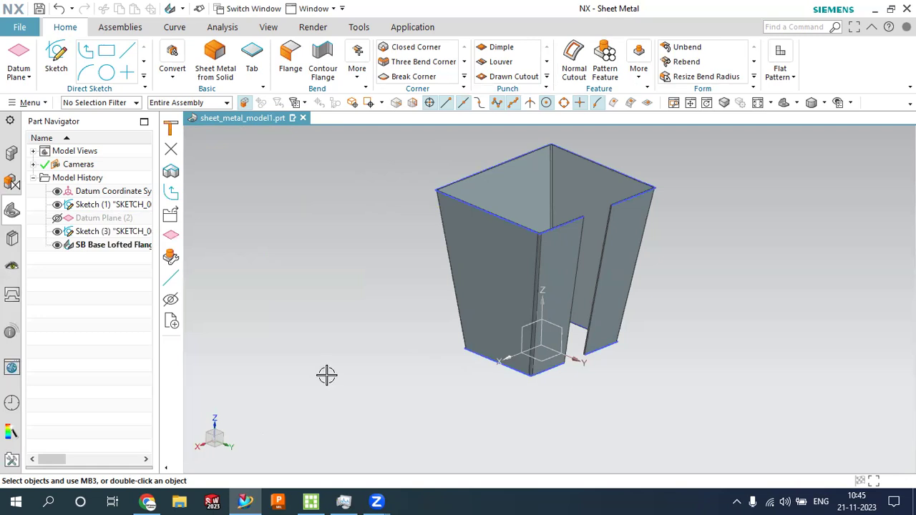
Undo it and recreate the 3 mm lofted flange, upper sketch as start, lower sketch as end
click(59, 8)
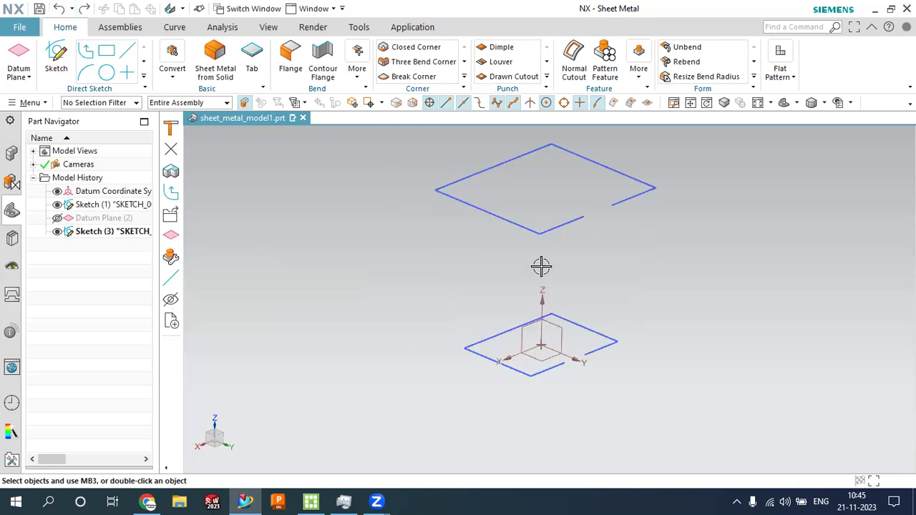
click(358, 72)
click(466, 108)
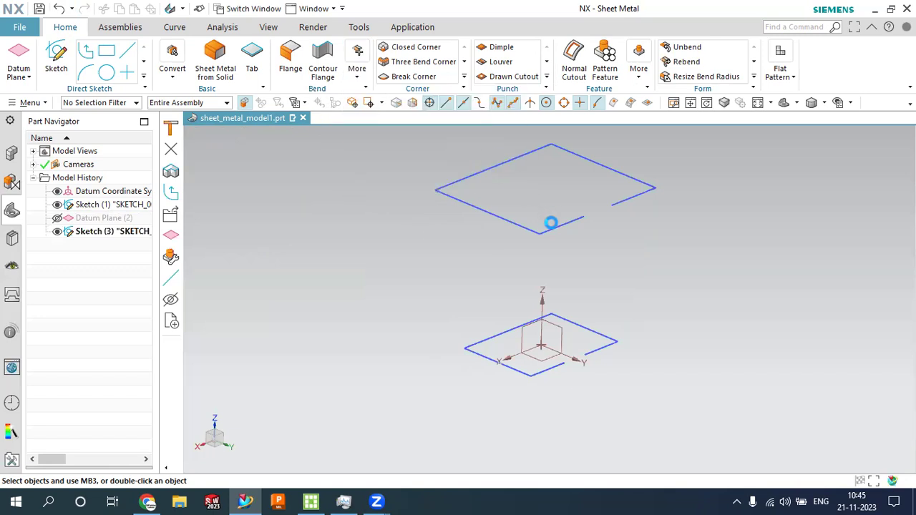
click(557, 226)
click(501, 368)
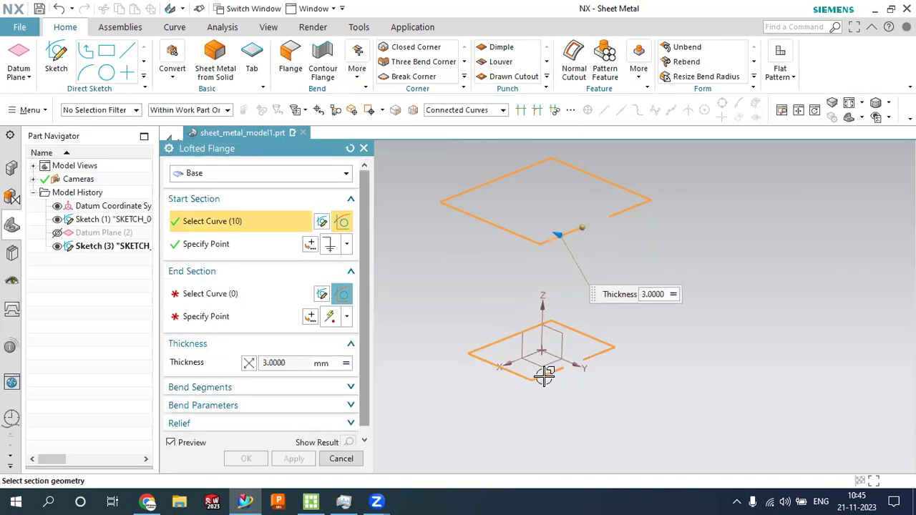
shift+click(538, 372)
click(225, 293)
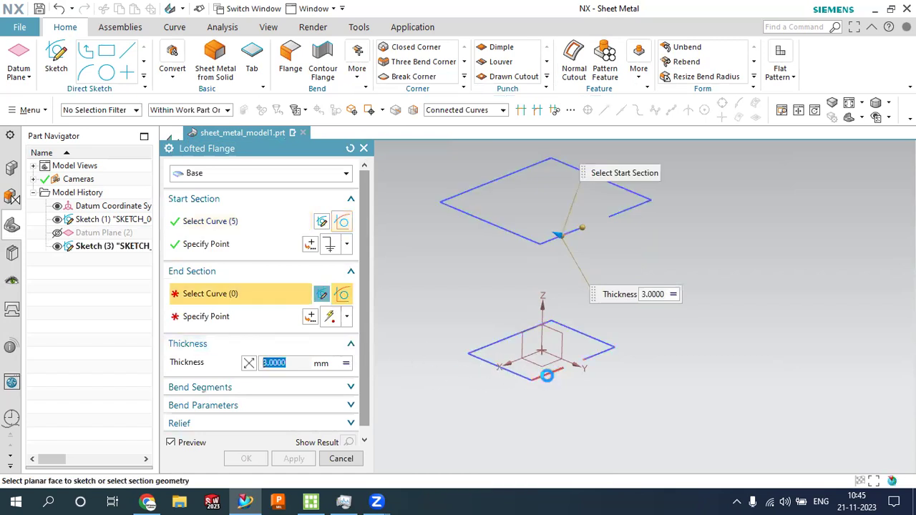
click(549, 373)
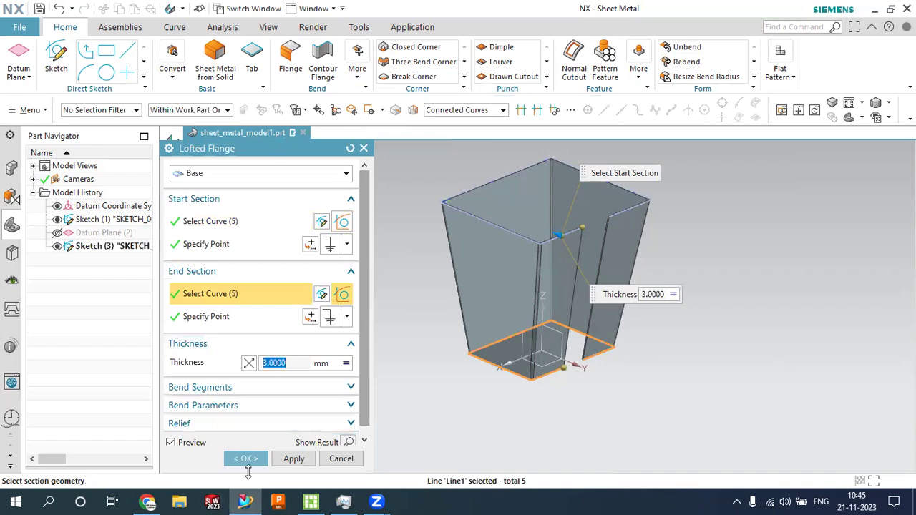
click(248, 462)
scroll(680, 358, down, 2)
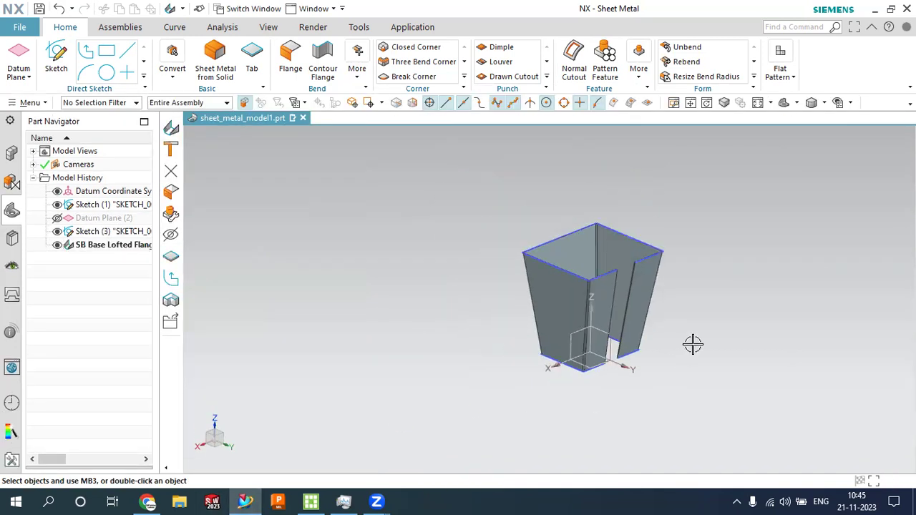
click(794, 77)
Unfold the lofted flange into a flat solid, keeping the right flange face stationary
click(790, 98)
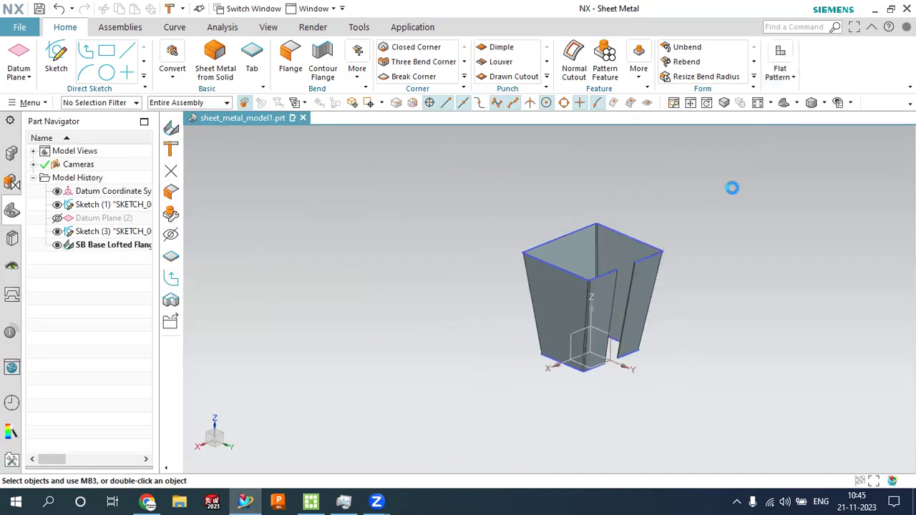
click(646, 298)
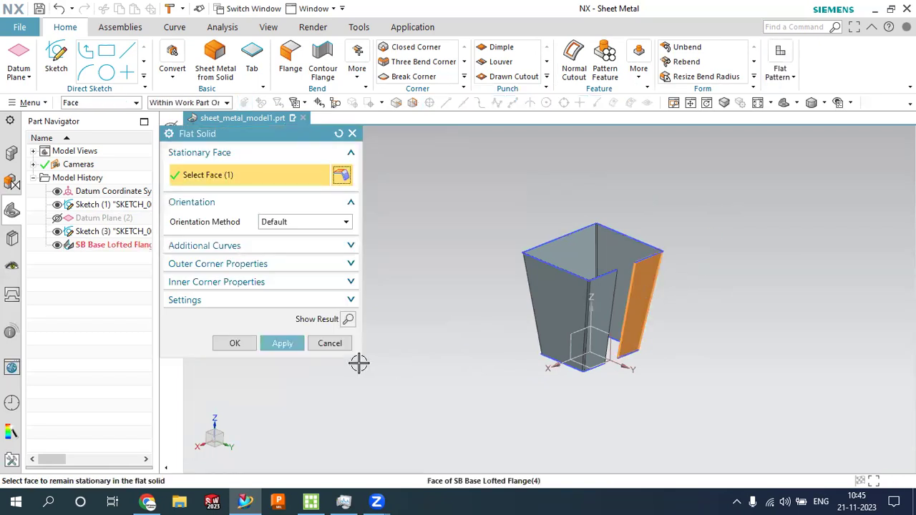
click(265, 347)
mouse_move(548, 372)
middle_down()
mouse_move(553, 310)
mouse_move(477, 300)
middle_up()
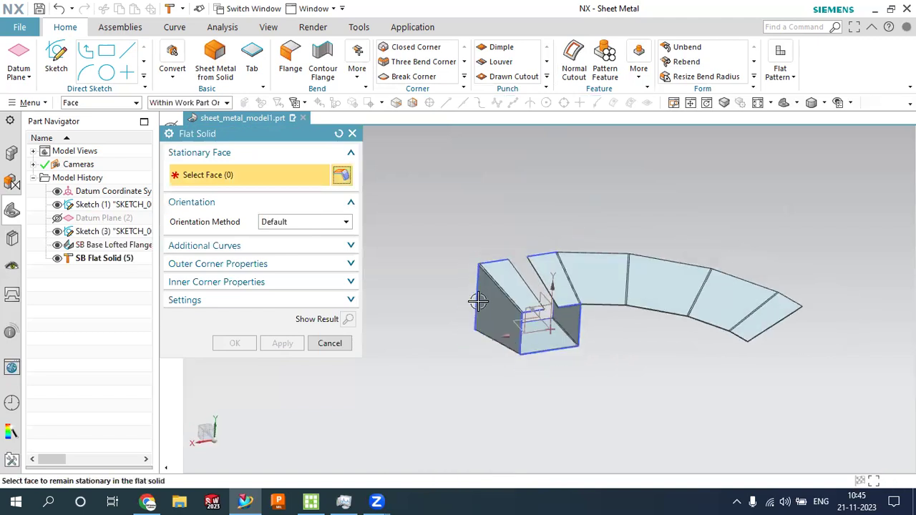
scroll(705, 303, up, 2)
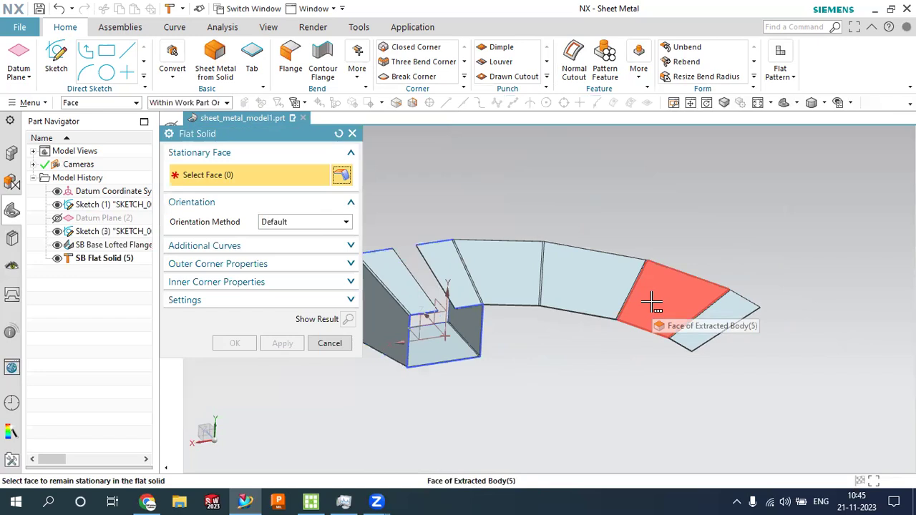
scroll(443, 315, down, 3)
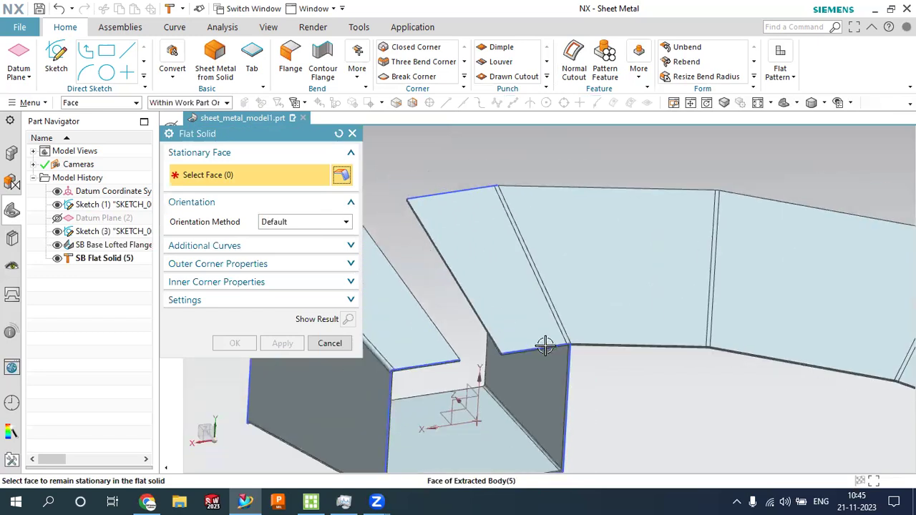
scroll(469, 352, down, 3)
scroll(469, 352, down, 2)
scroll(491, 374, down, 2)
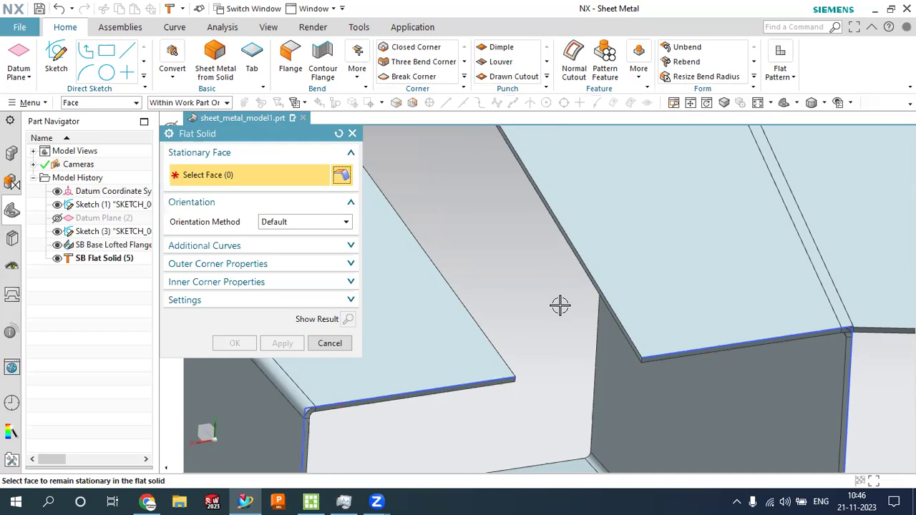
Close the Flat Solid command and view the unfolded result from above
scroll(565, 303, down, 2)
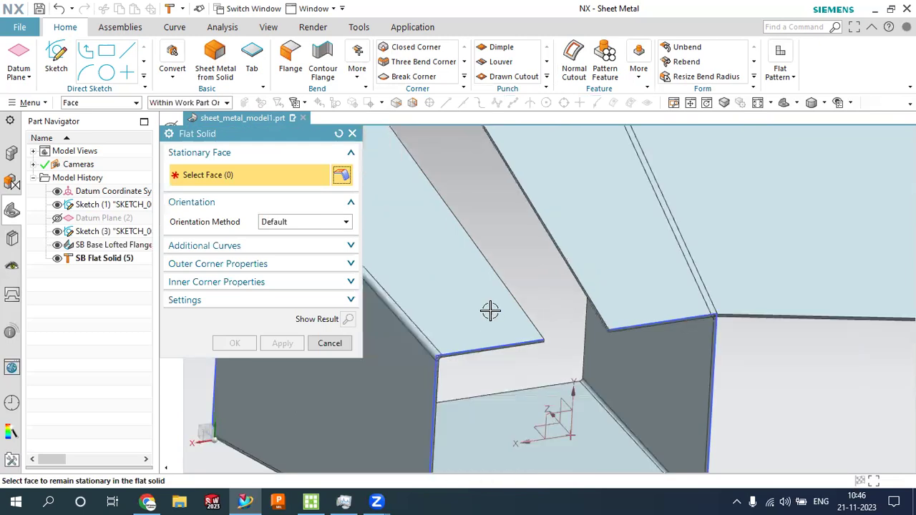
scroll(548, 311, down, 2)
scroll(526, 306, down, 2)
scroll(551, 322, up, 1)
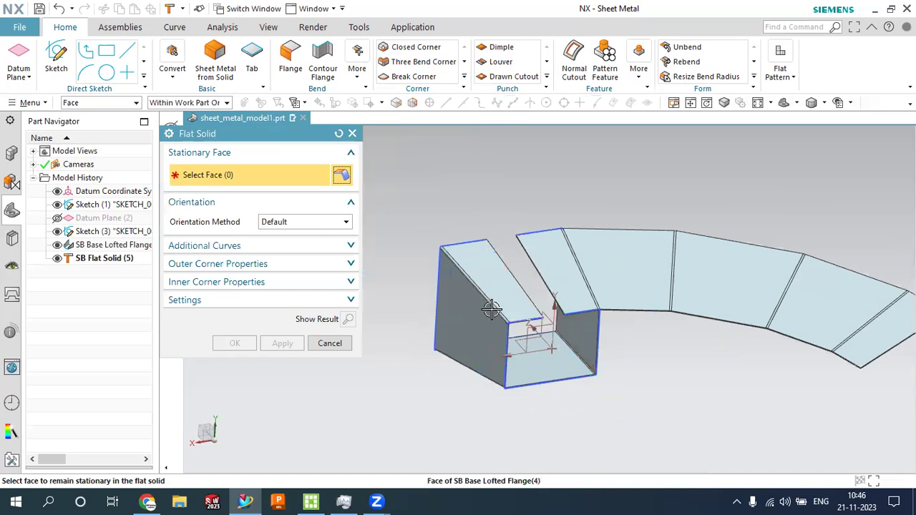
scroll(487, 306, up, 1)
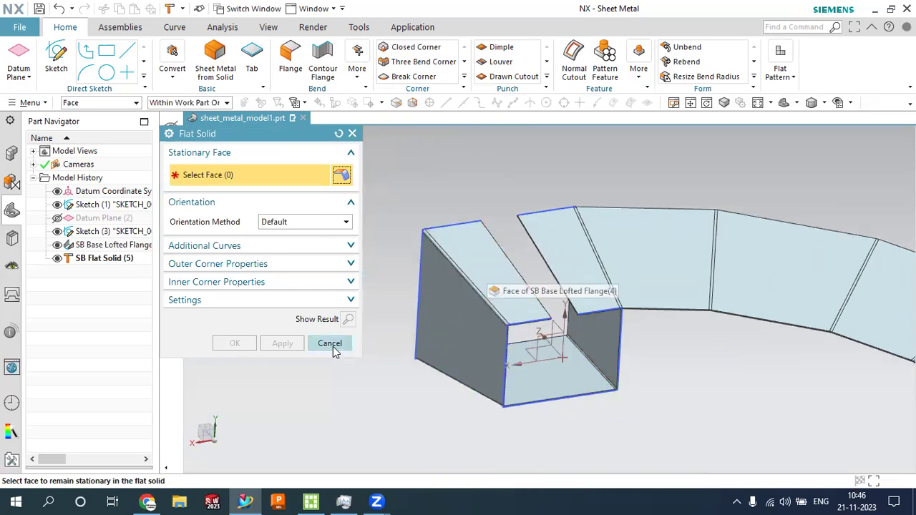
click(328, 342)
scroll(351, 311, down, 3)
scroll(497, 321, up, 3)
middle_drag(497, 321, 568, 314)
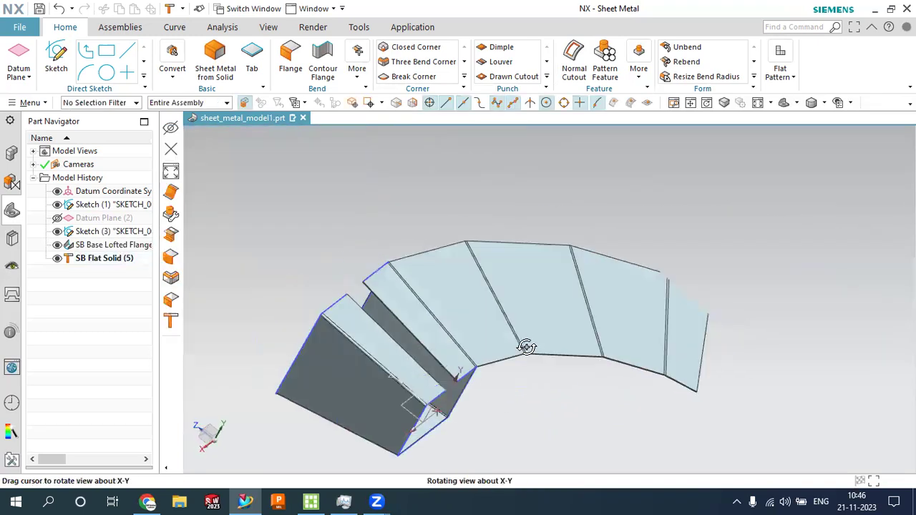
Inspect SB Flat Solid (5) from a couple of angles, then hide it in the Part Navigator
click(568, 313)
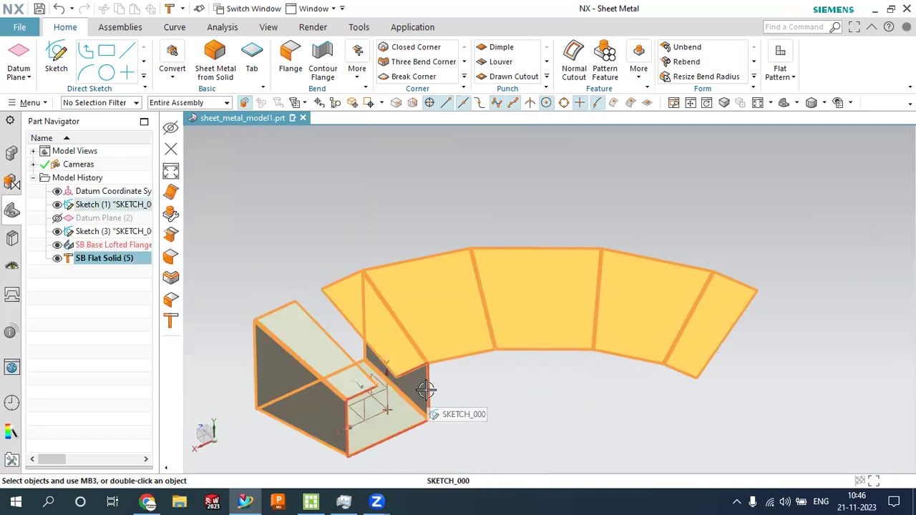
mouse_move(283, 350)
middle_down()
mouse_move(320, 403)
mouse_move(334, 380)
middle_up()
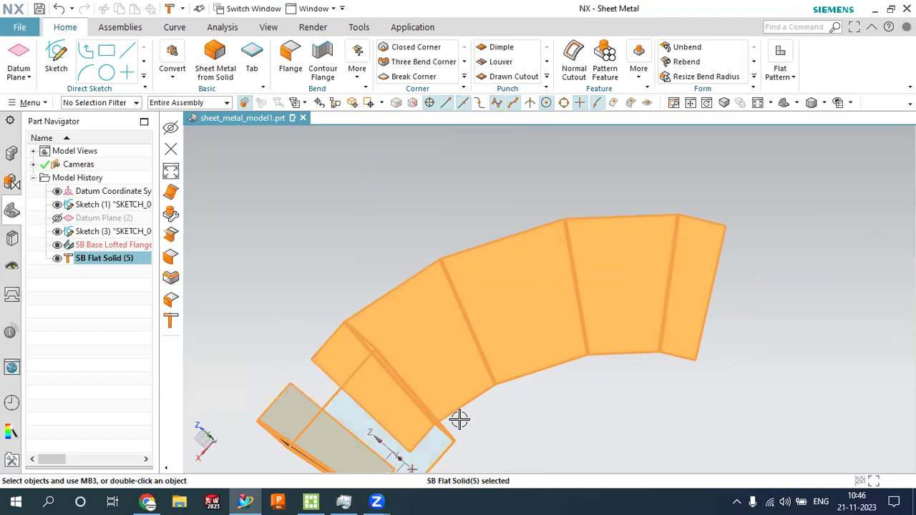
mouse_move(626, 389)
middle_down()
mouse_move(638, 344)
mouse_move(614, 355)
middle_up()
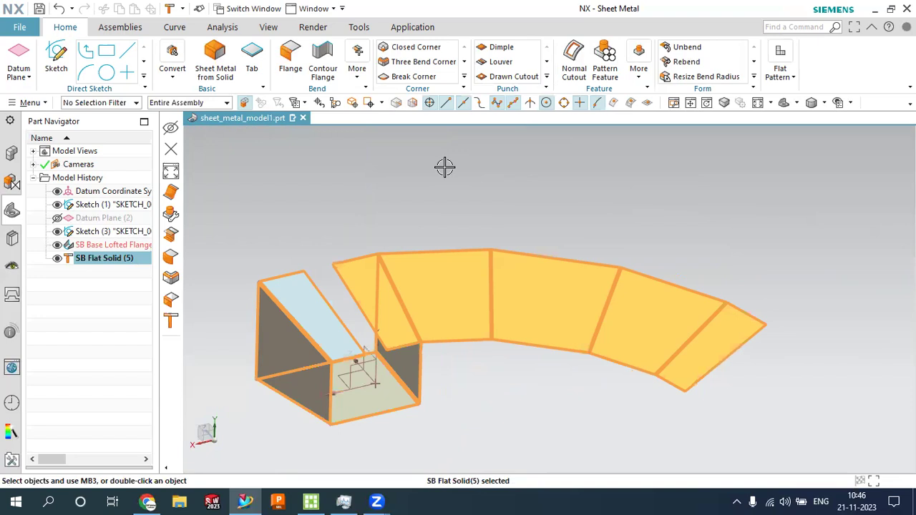
click(59, 258)
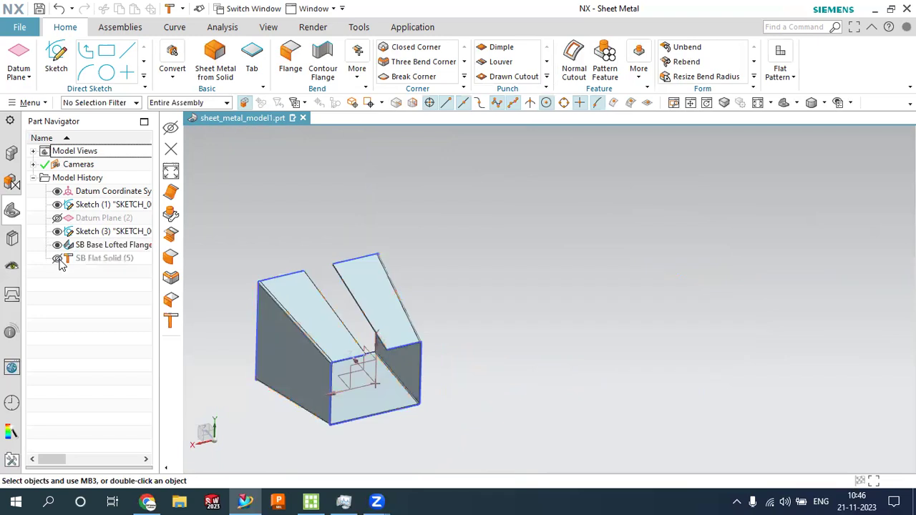
click(358, 78)
click(417, 218)
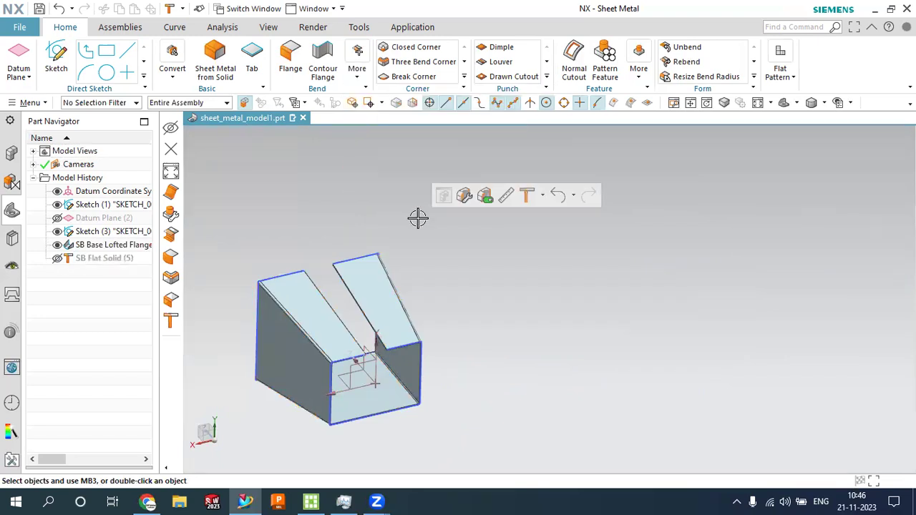
click(357, 71)
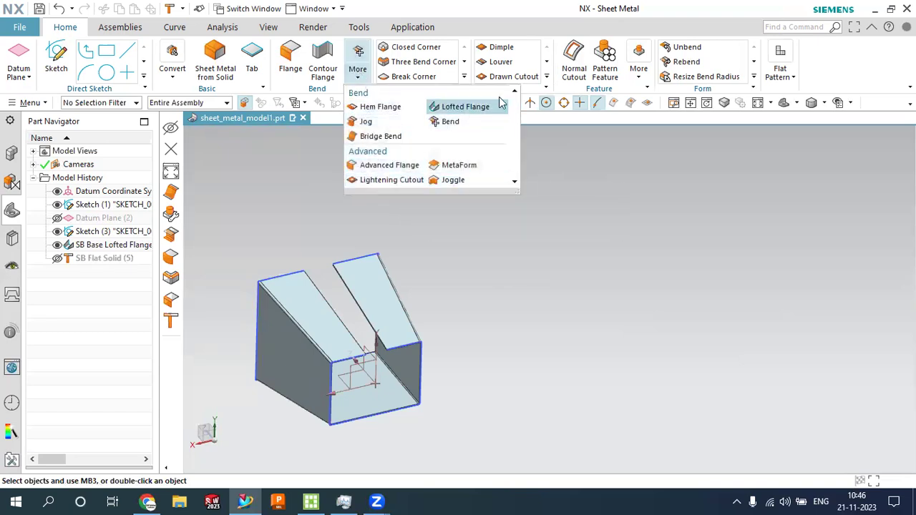
click(548, 79)
click(548, 79)
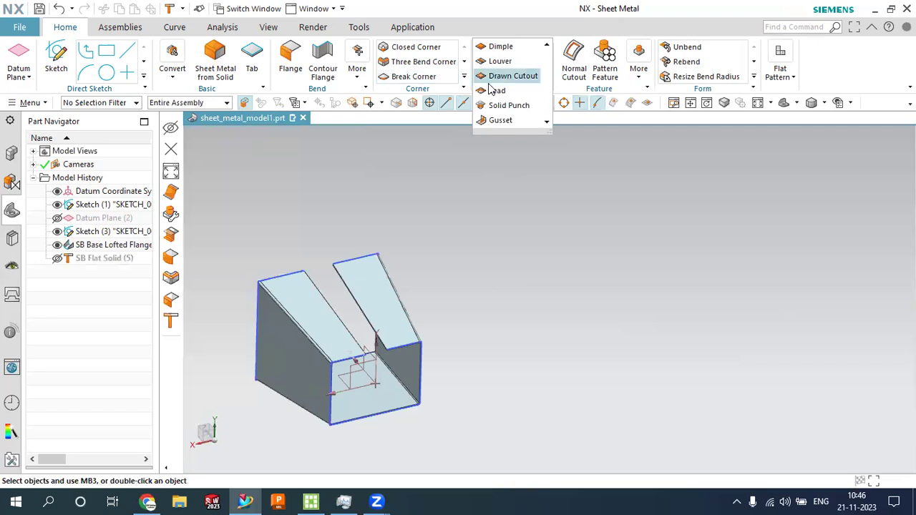
click(537, 173)
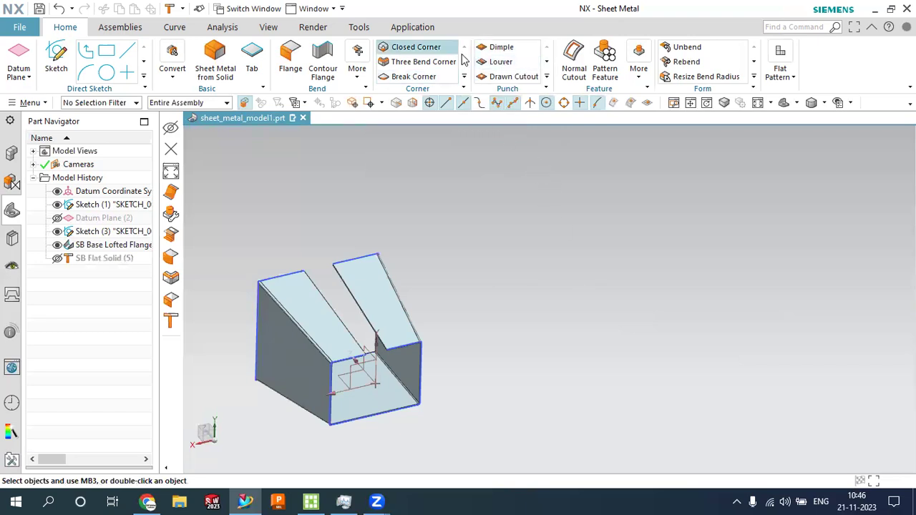
scroll(293, 389, up, 3)
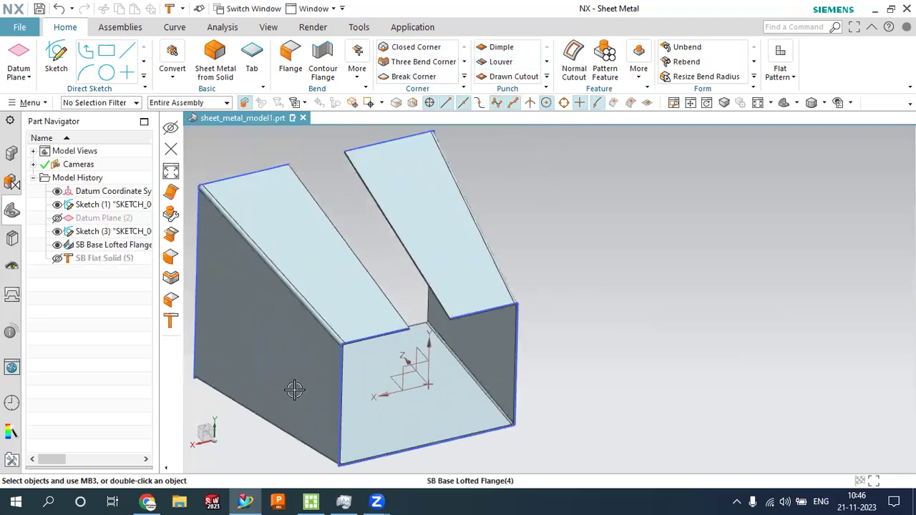
scroll(593, 280, down, 4)
scroll(581, 290, up, 2)
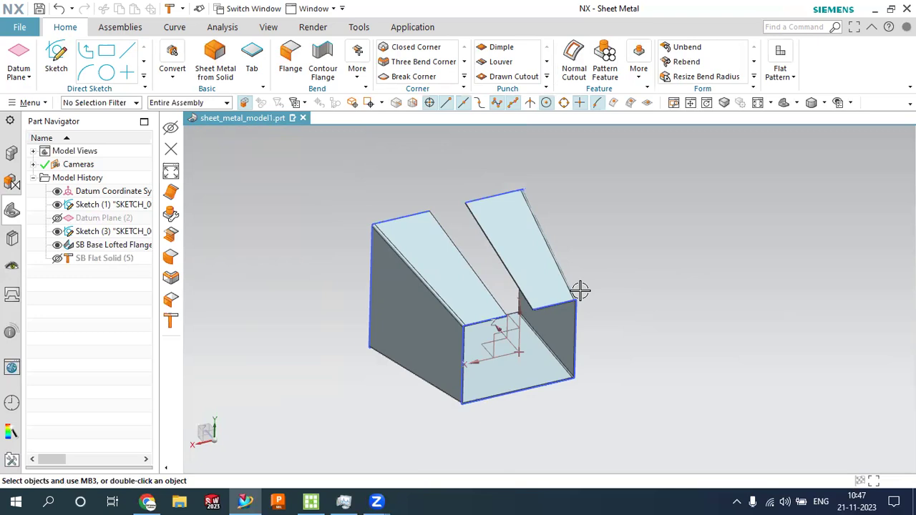
middle_drag(585, 398, 578, 319)
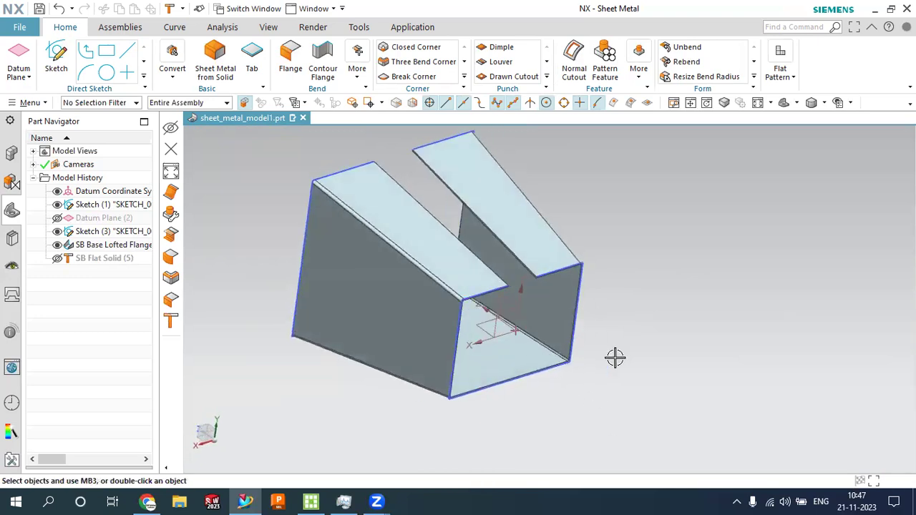